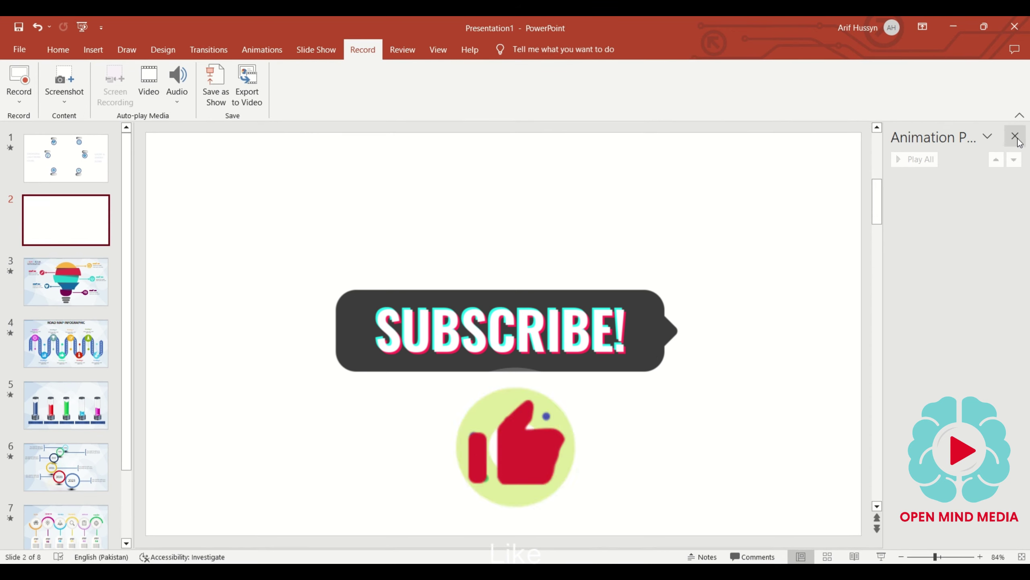
Step: Set slide 2's background to a picture fill using the glowing lightbulb network image
click(1015, 136)
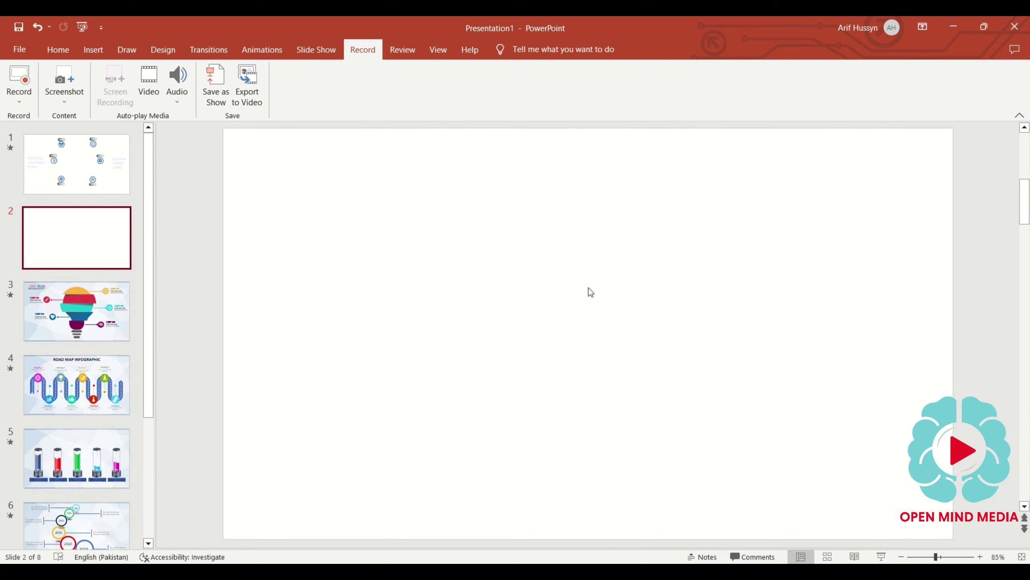
scroll(589, 288, down, 1)
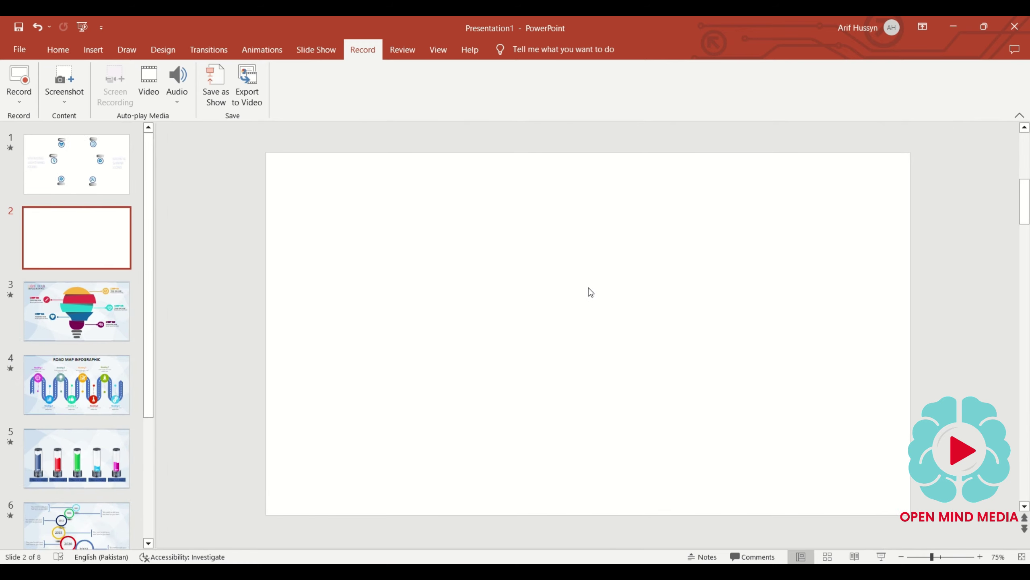
right_click(558, 300)
click(528, 289)
right_click(531, 268)
click(569, 403)
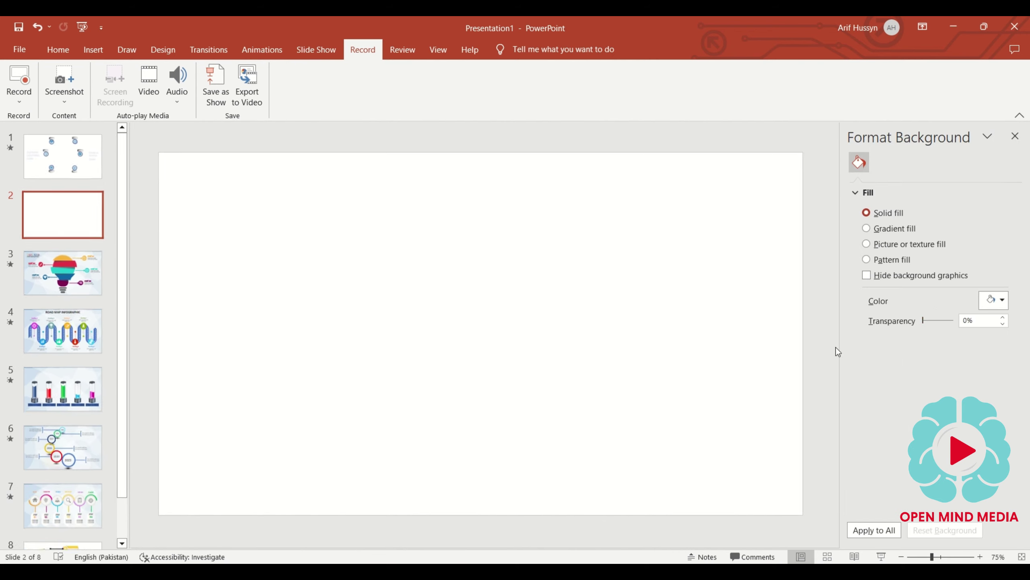
click(881, 248)
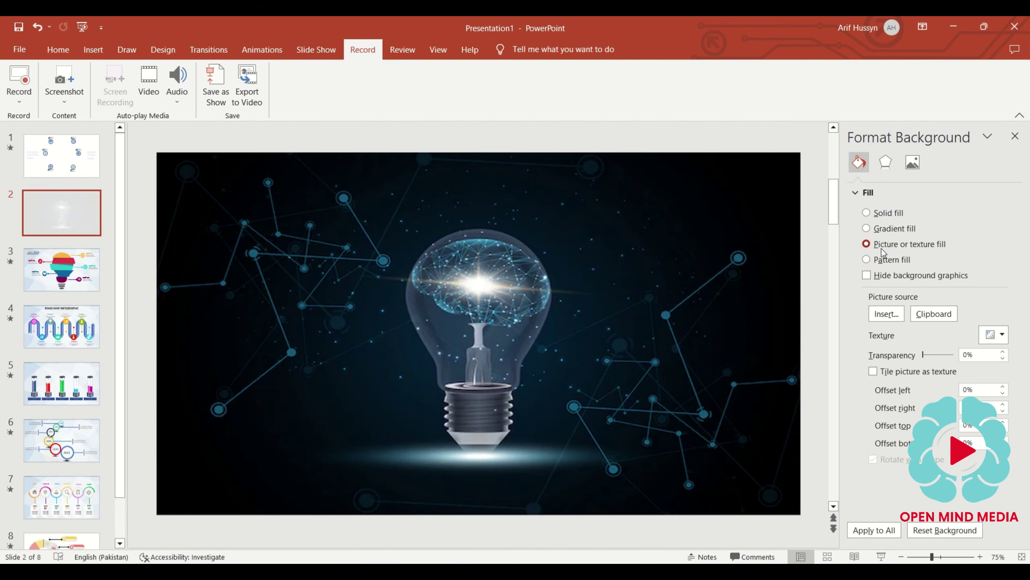
click(887, 313)
click(530, 262)
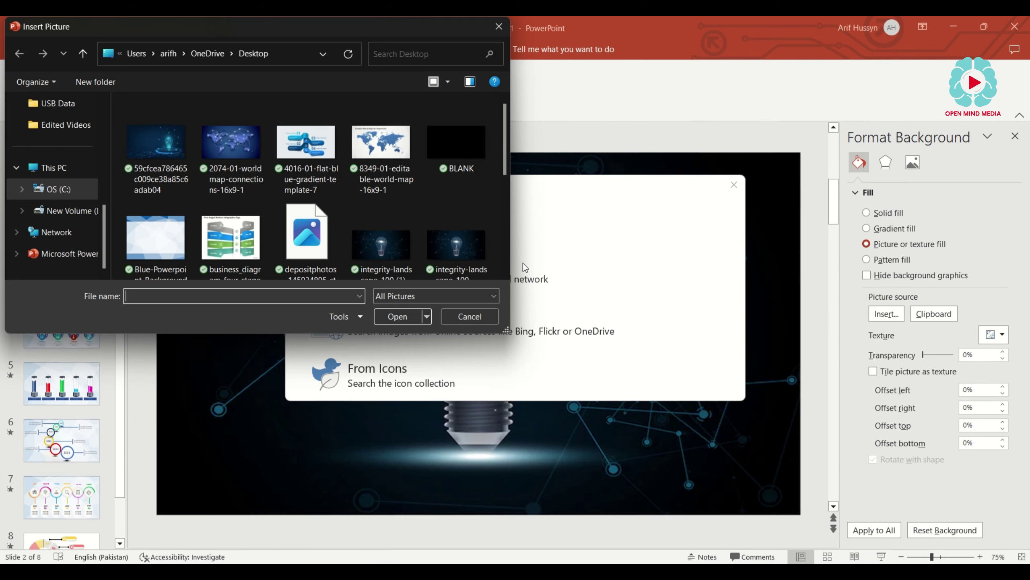
click(406, 244)
click(389, 317)
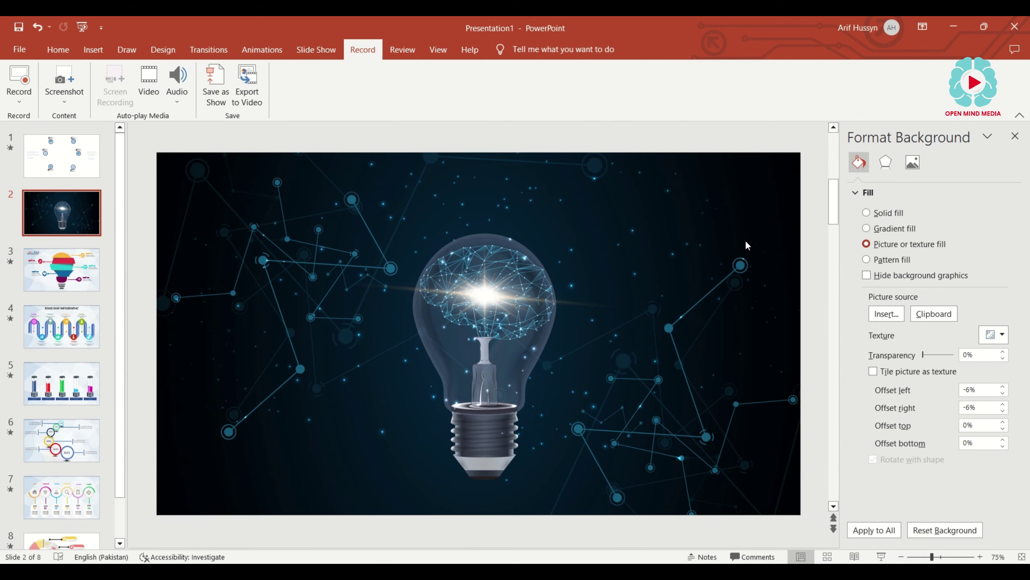
Step: Draw a narrow rectangle strip down the slide's left edge with no outline
click(58, 50)
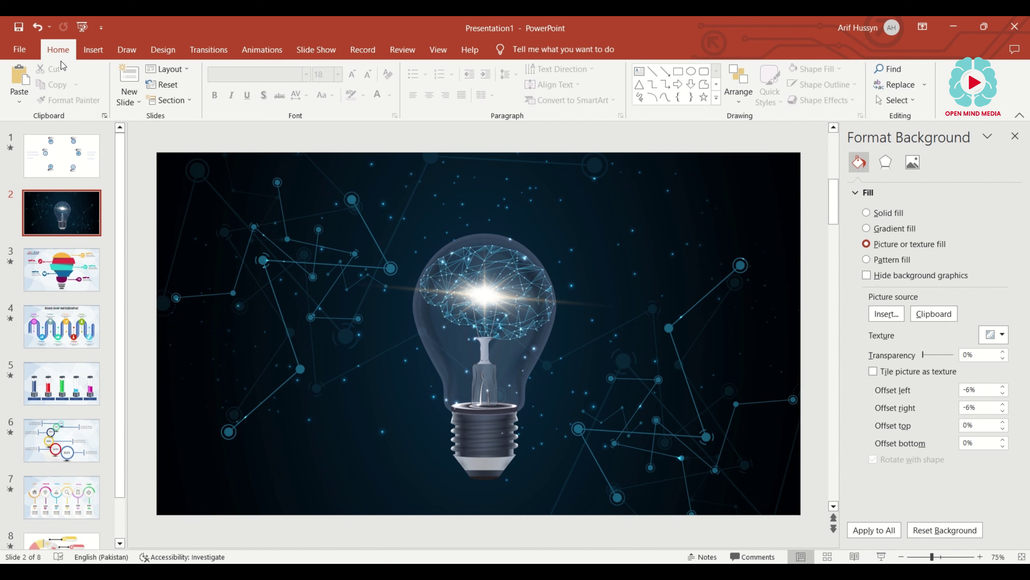
click(678, 71)
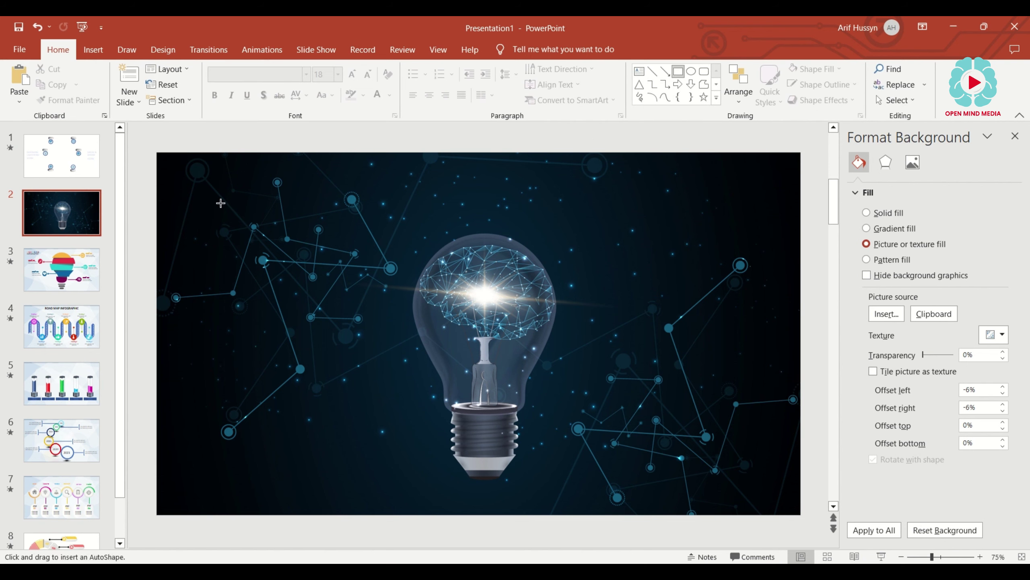
mouse_move(157, 152)
mouse_down()
mouse_move(291, 515)
mouse_move(306, 516)
mouse_up()
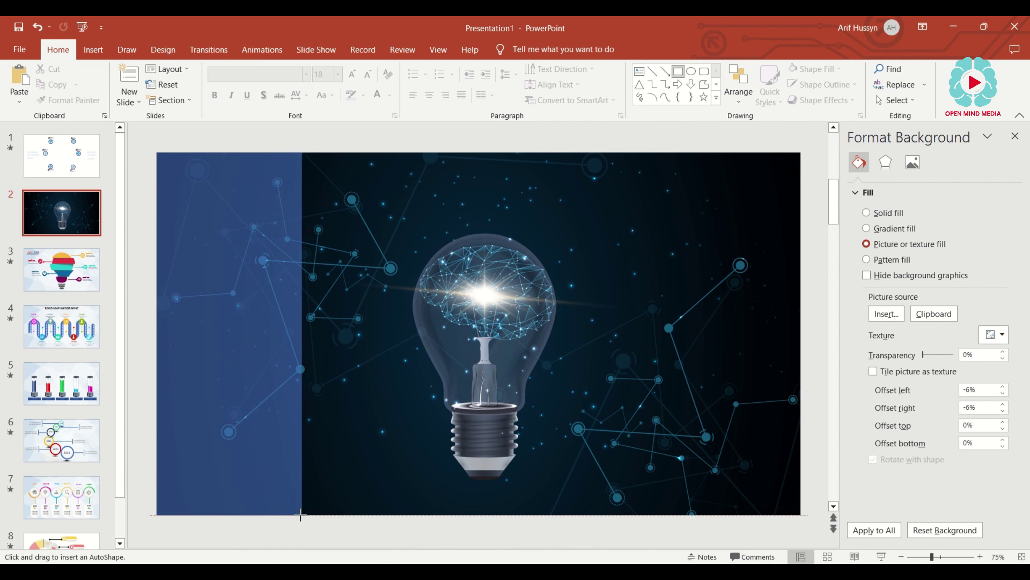
drag(306, 517, 298, 519)
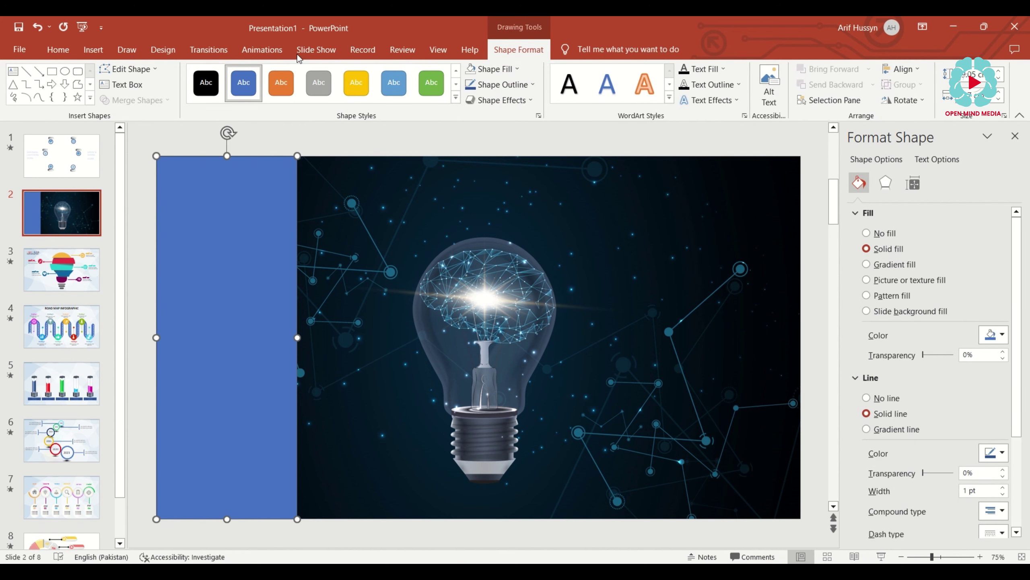
click(503, 85)
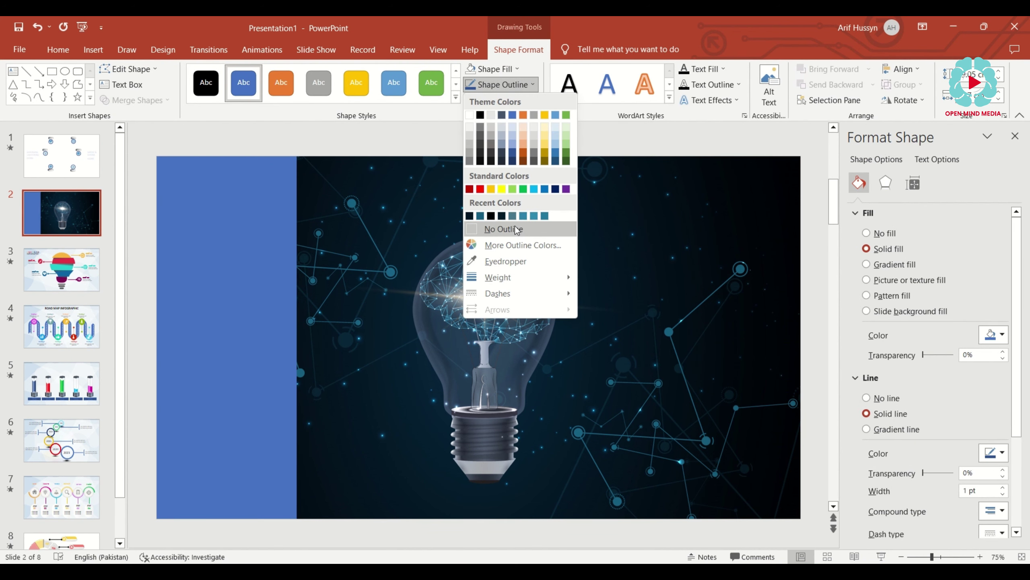
click(516, 230)
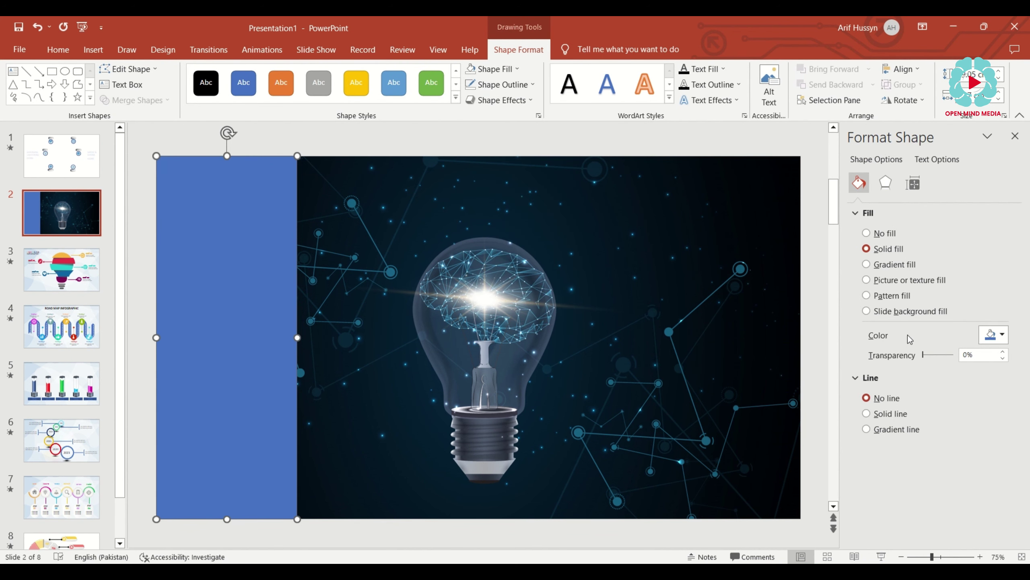
Step: Give the strip a gradient fill and make its right stop nearly black
click(895, 264)
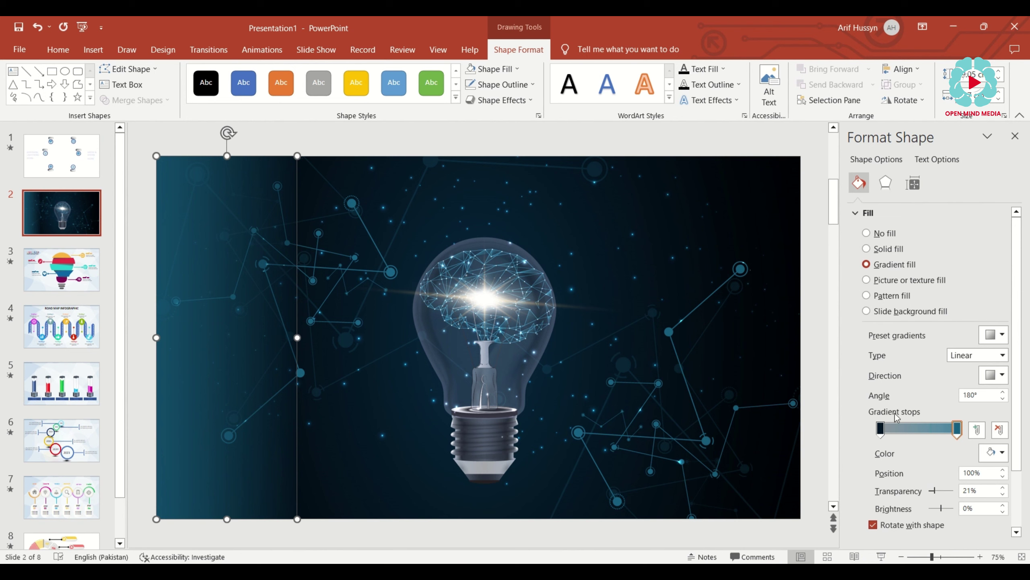
drag(958, 428, 864, 429)
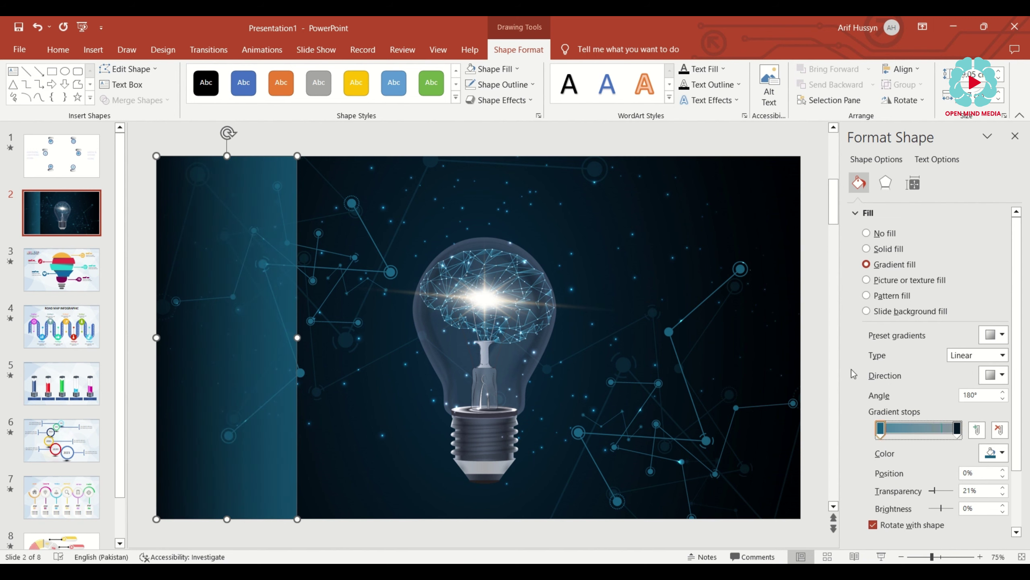
click(957, 428)
click(994, 453)
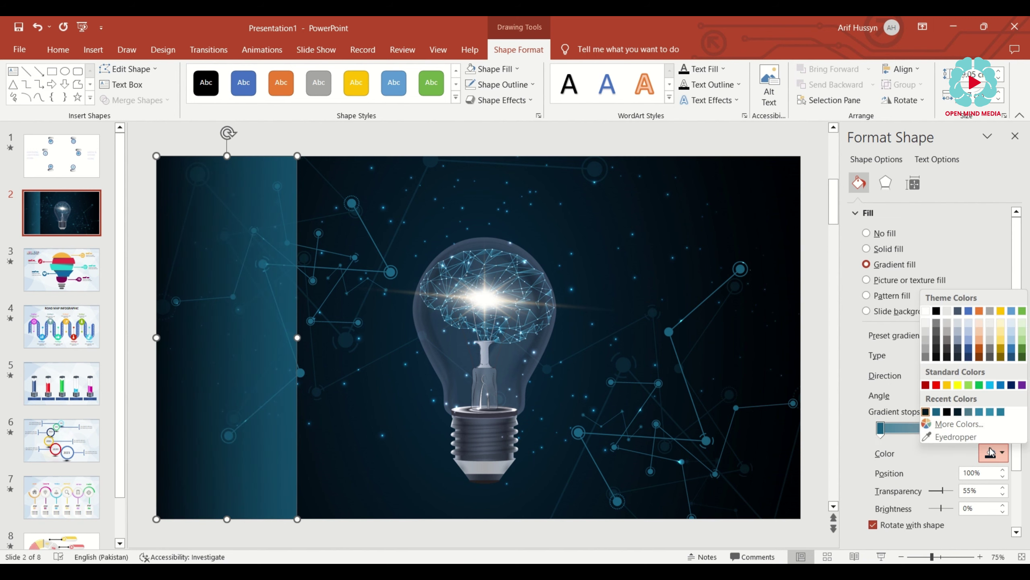
click(947, 357)
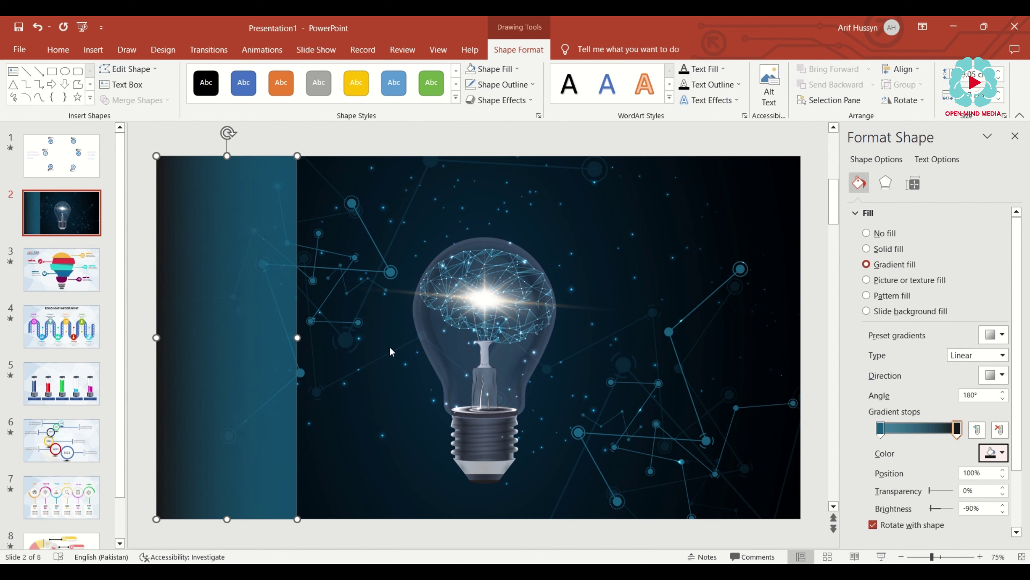
Step: Eyedrop a teal colour for the left stop at 68% transparency; make the right stop slightly transparent
click(880, 427)
click(995, 453)
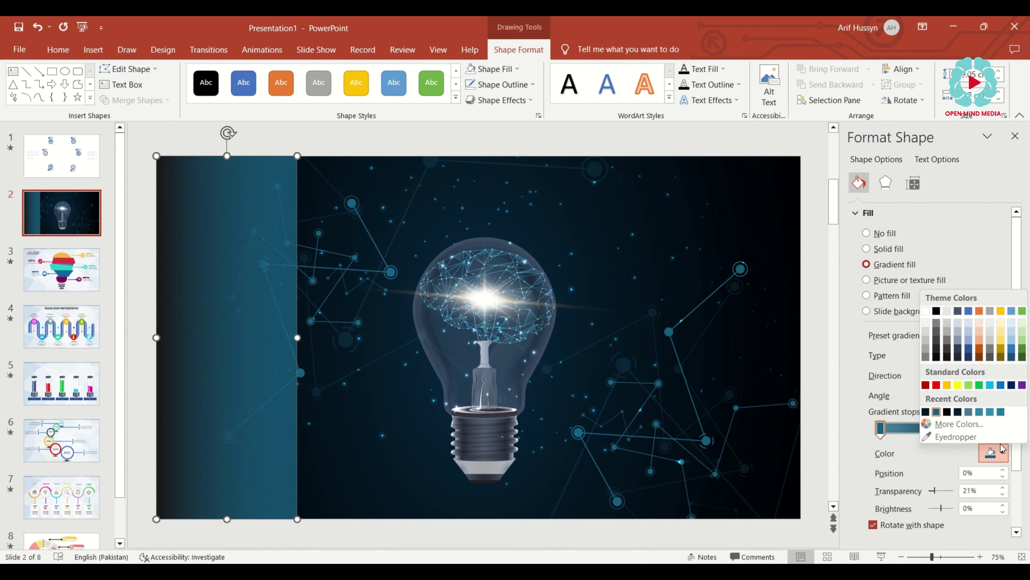
click(978, 437)
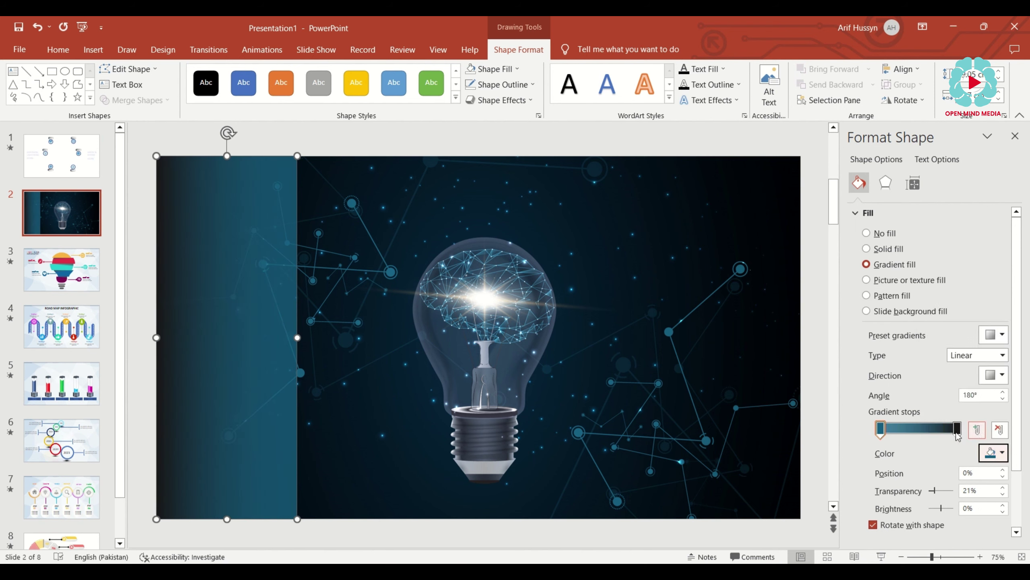
click(561, 279)
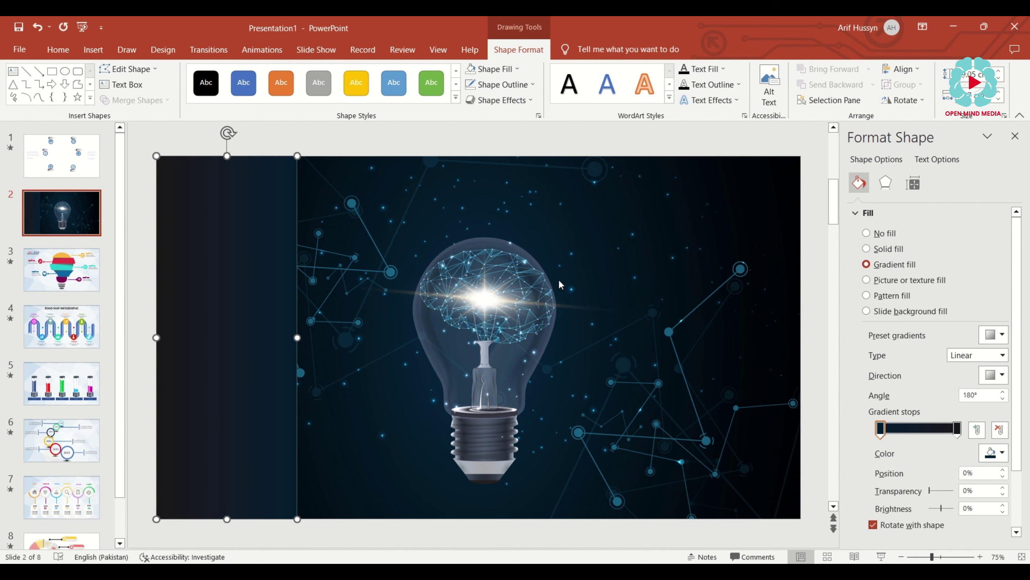
click(995, 453)
click(950, 437)
click(396, 270)
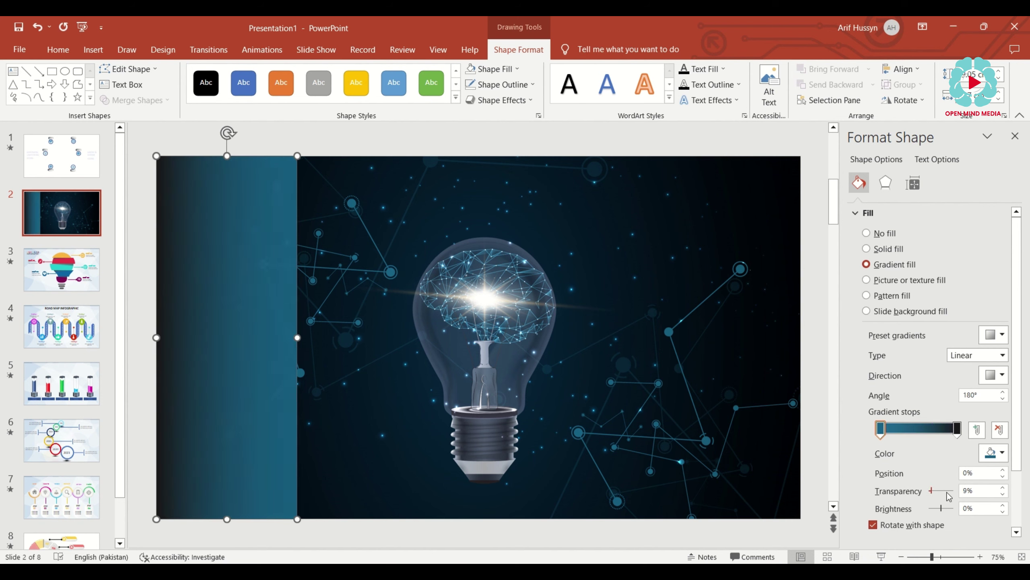
drag(932, 491, 943, 491)
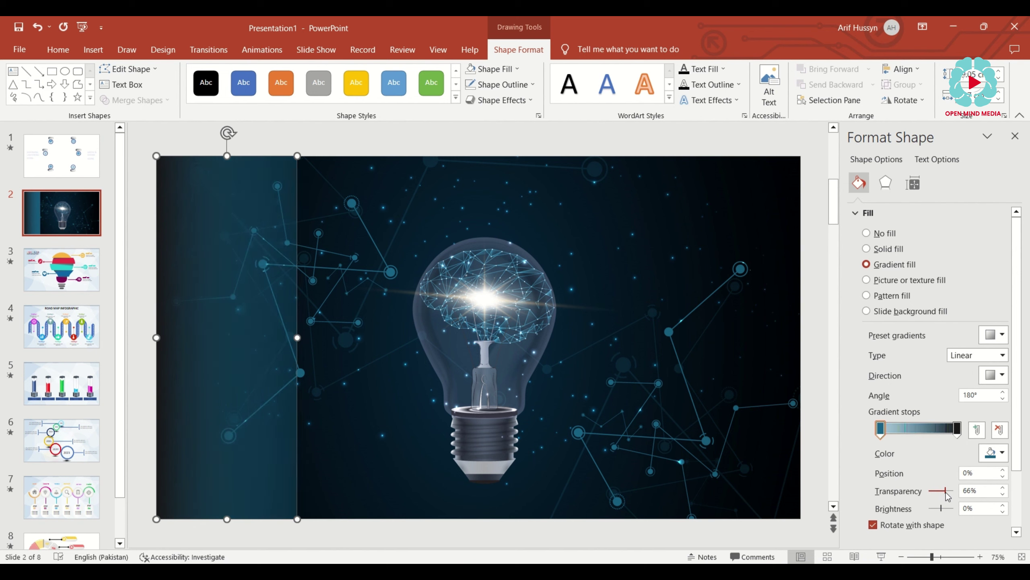
click(957, 430)
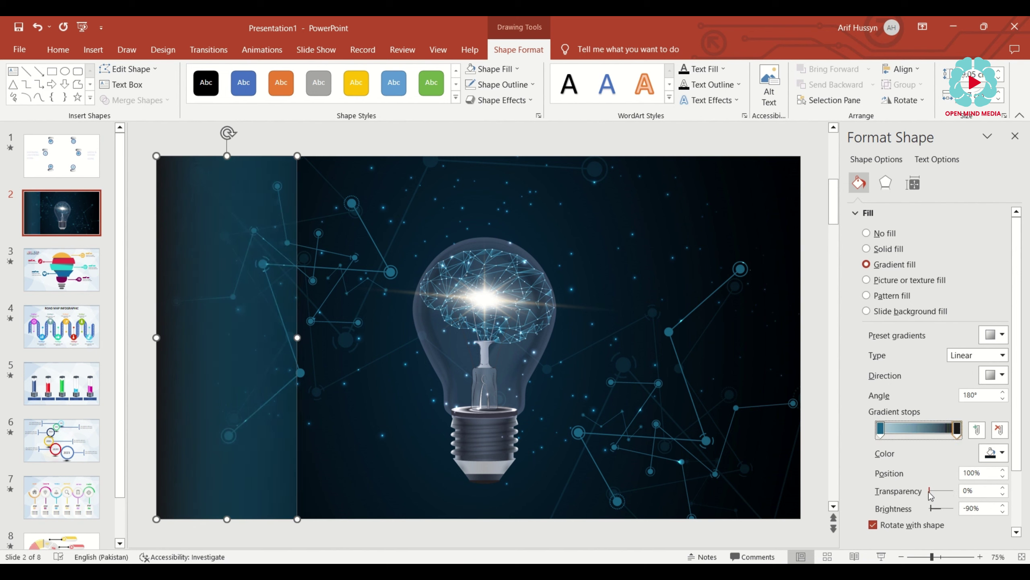
drag(929, 491, 937, 498)
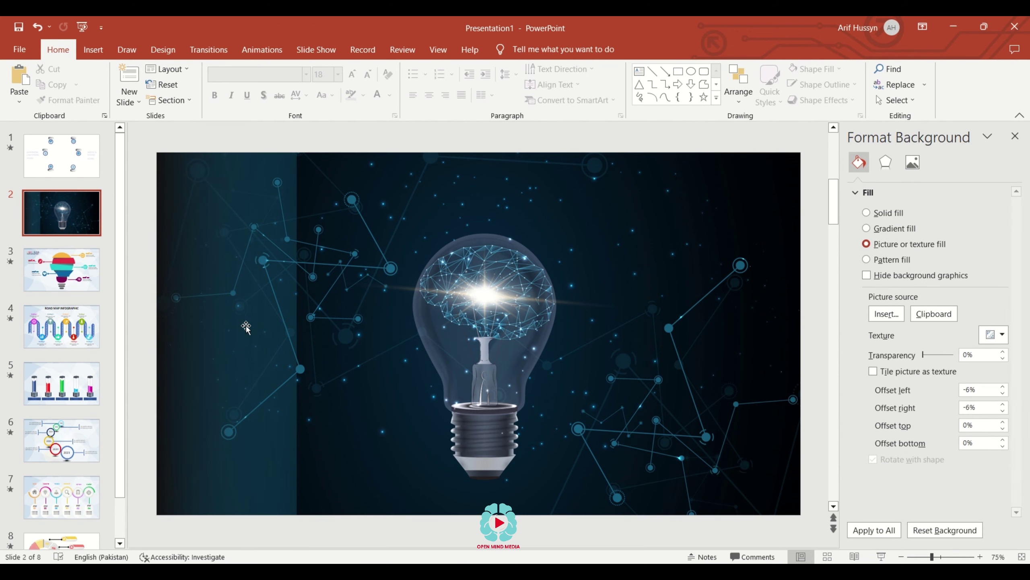
Step: Copy the gradient strip to the slide's right edge and flip the copy horizontally
click(246, 325)
drag(256, 326, 741, 318)
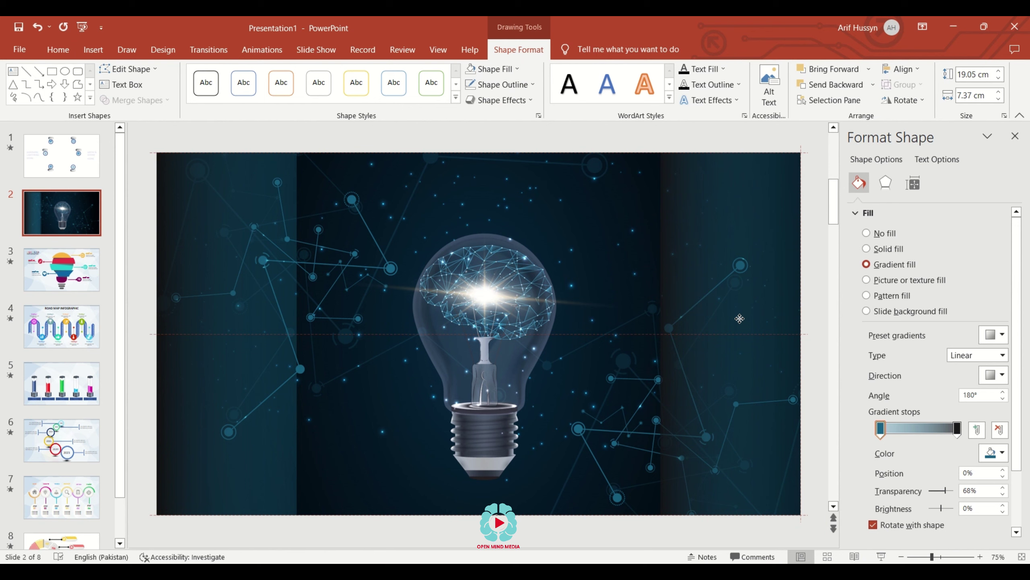
click(890, 102)
click(914, 142)
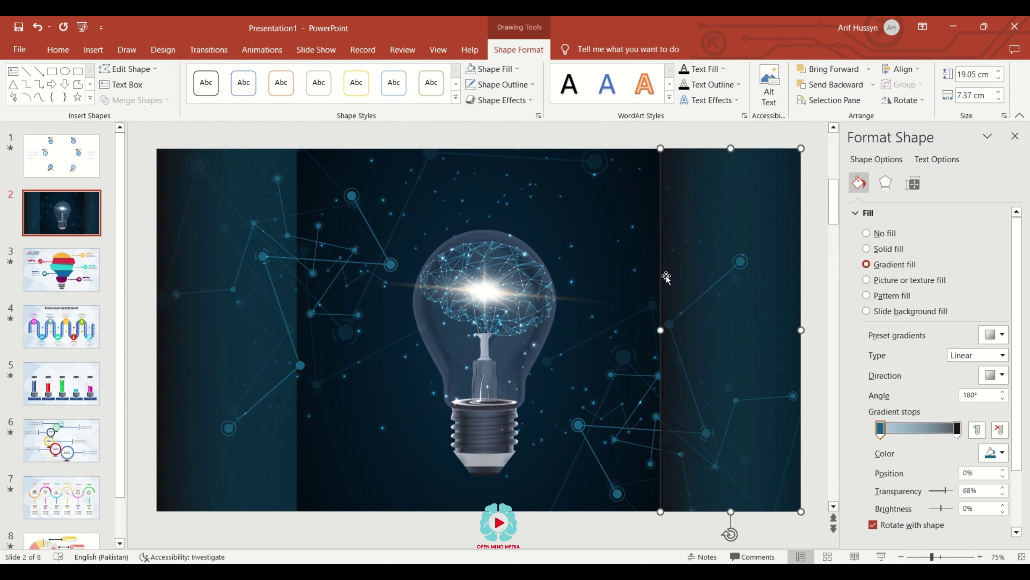
click(905, 101)
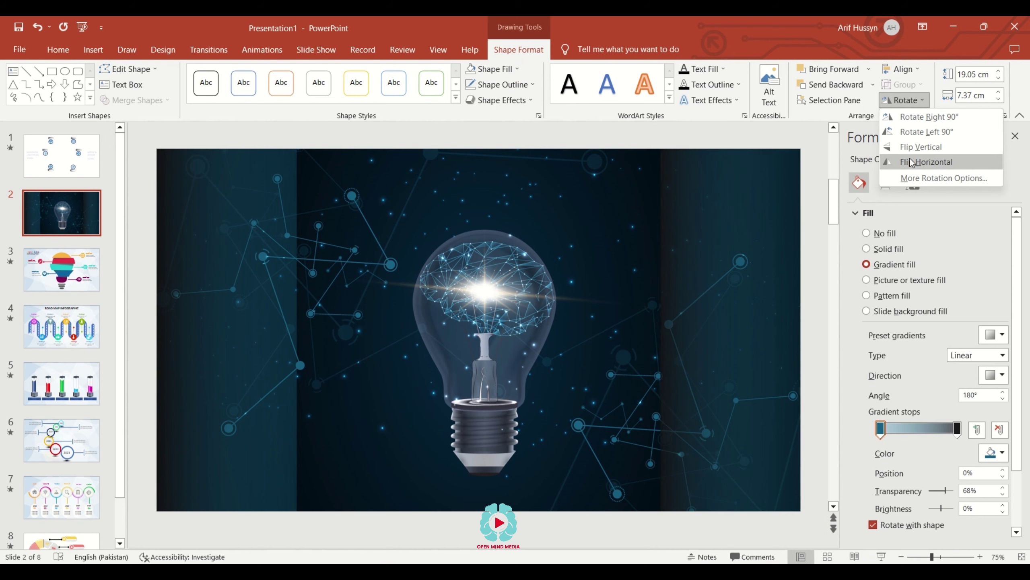
click(913, 161)
click(621, 317)
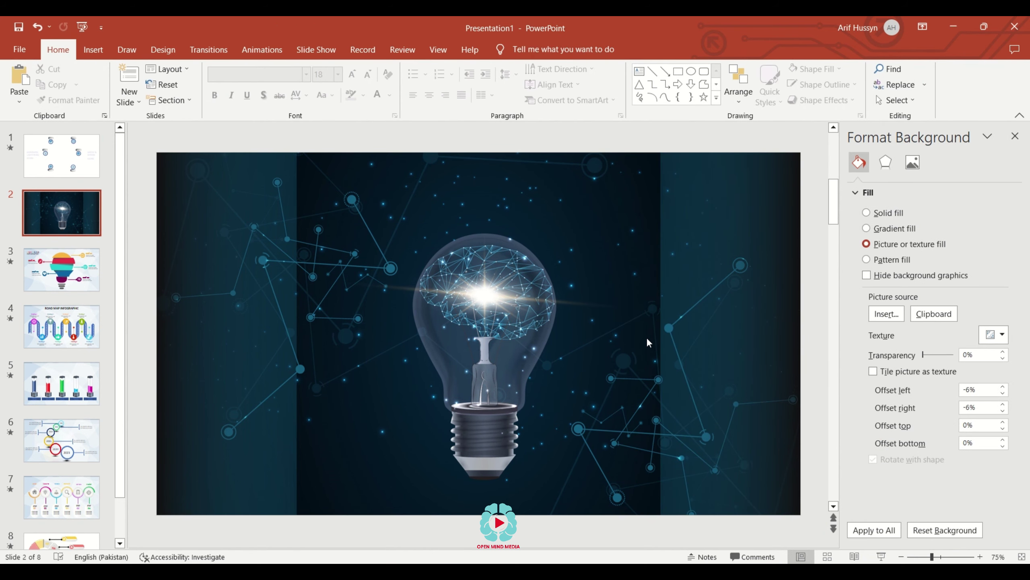
ctrl+scroll(646, 329, down, 1)
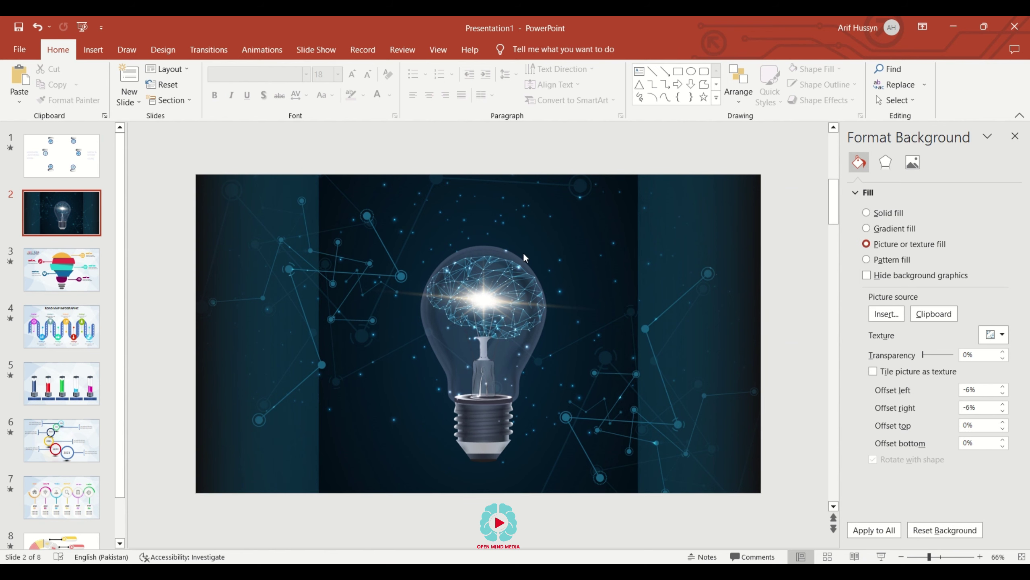
Step: Browse forward through the template slides to slides 7 and 8, then step back
click(65, 270)
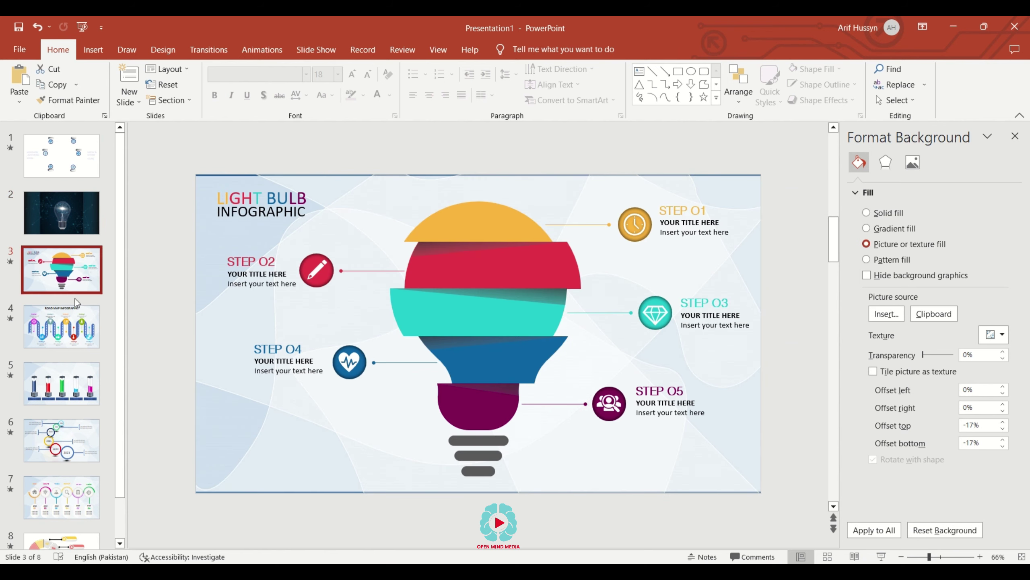
click(65, 327)
click(66, 390)
click(68, 440)
click(78, 485)
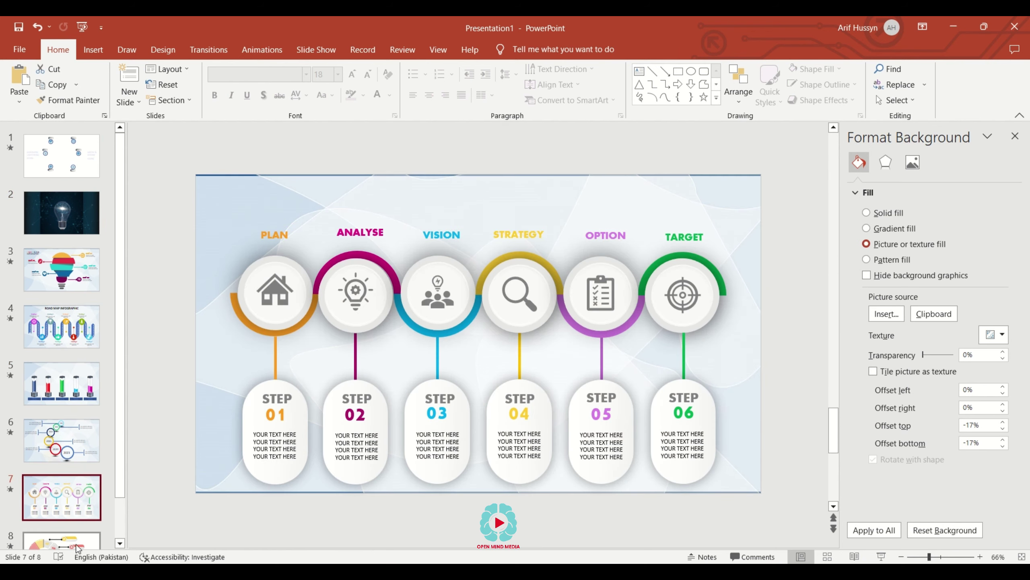
click(75, 541)
click(99, 467)
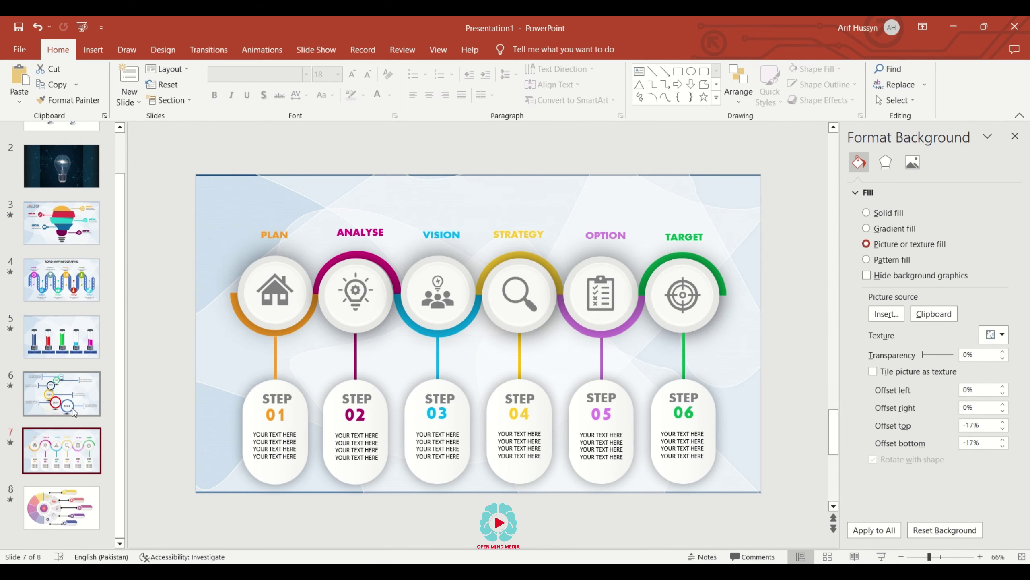
click(72, 407)
Step: Revisit the test-tube, slide 3 and ROAD MAP INFOGRAPHIC slides, returning up to slide 1
click(74, 331)
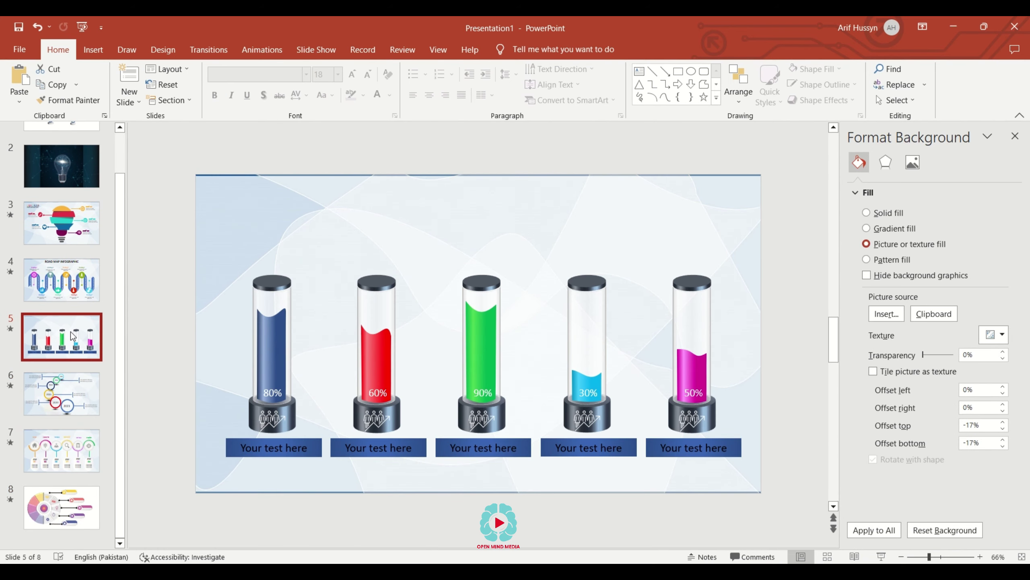
click(77, 302)
click(79, 242)
click(83, 292)
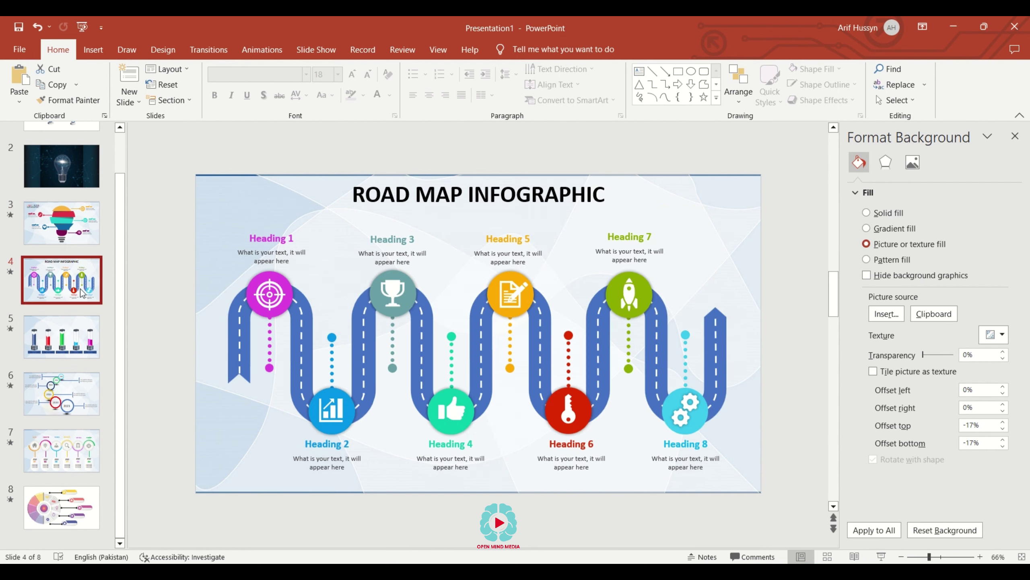
click(73, 337)
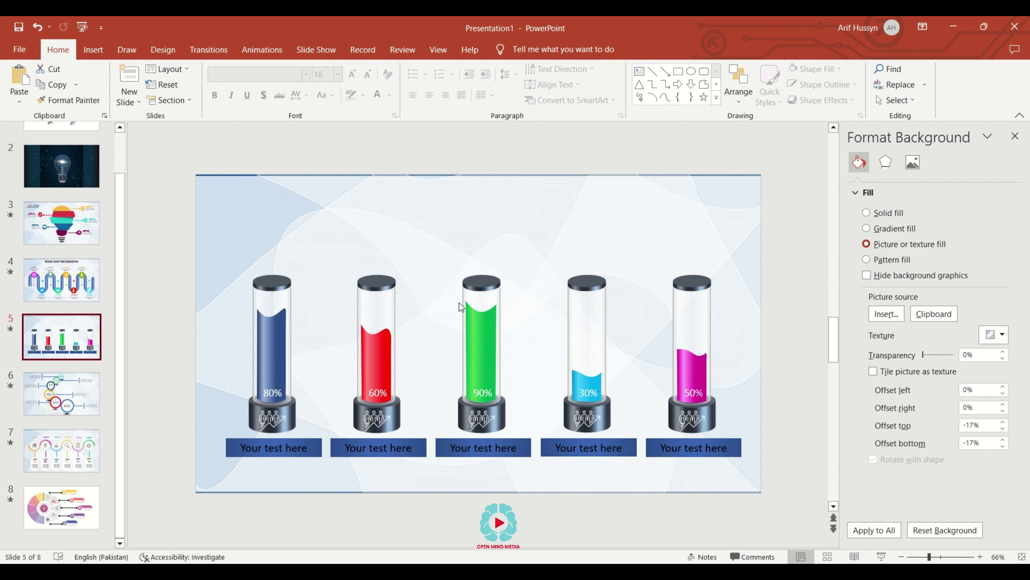
click(53, 227)
click(64, 171)
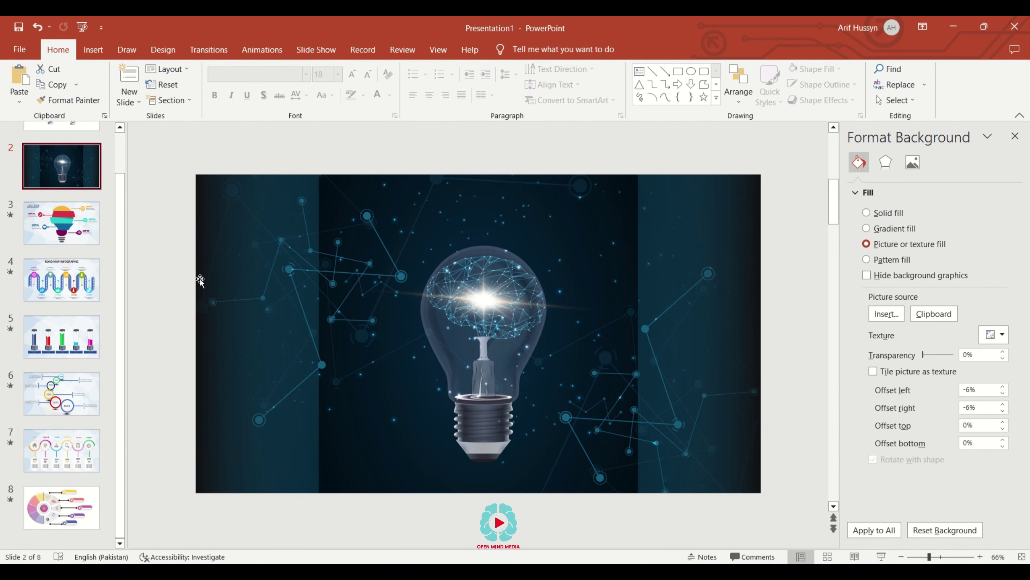
scroll(73, 173, up, 3)
Step: Copy all six titled icons and both captions from slide 1 and paste them onto slide 2
click(80, 148)
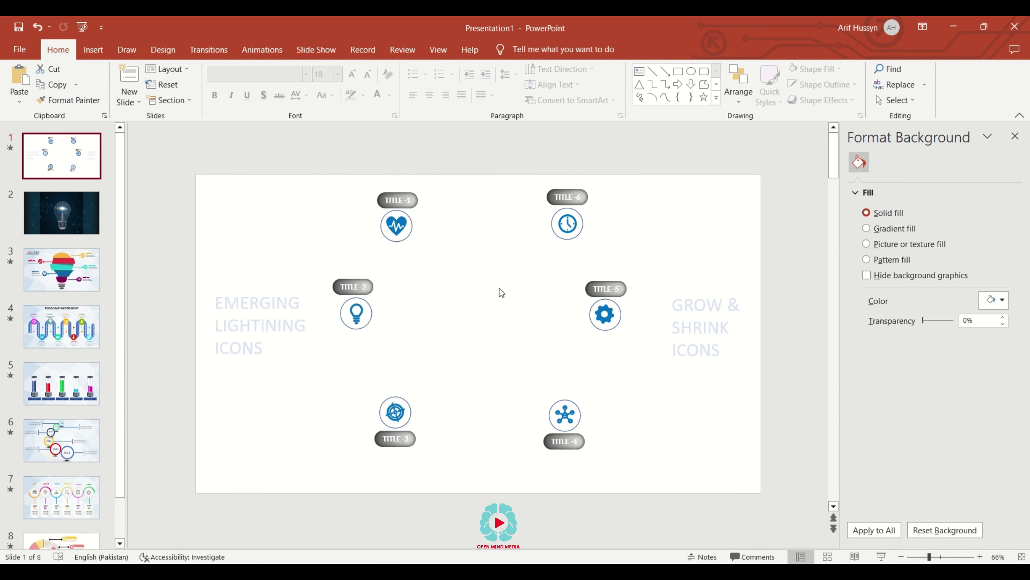
click(499, 284)
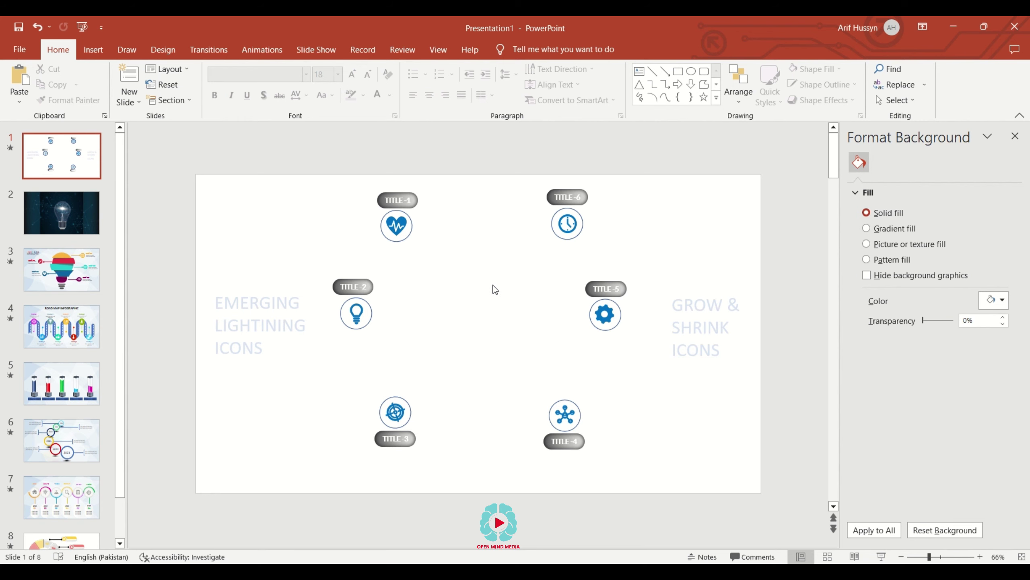
key(ctrl+a)
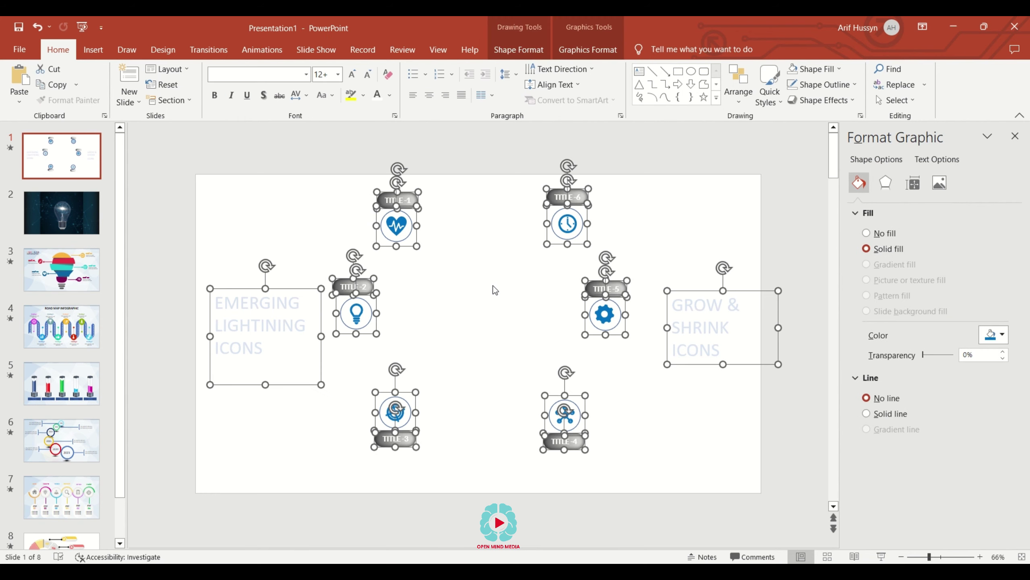
click(61, 212)
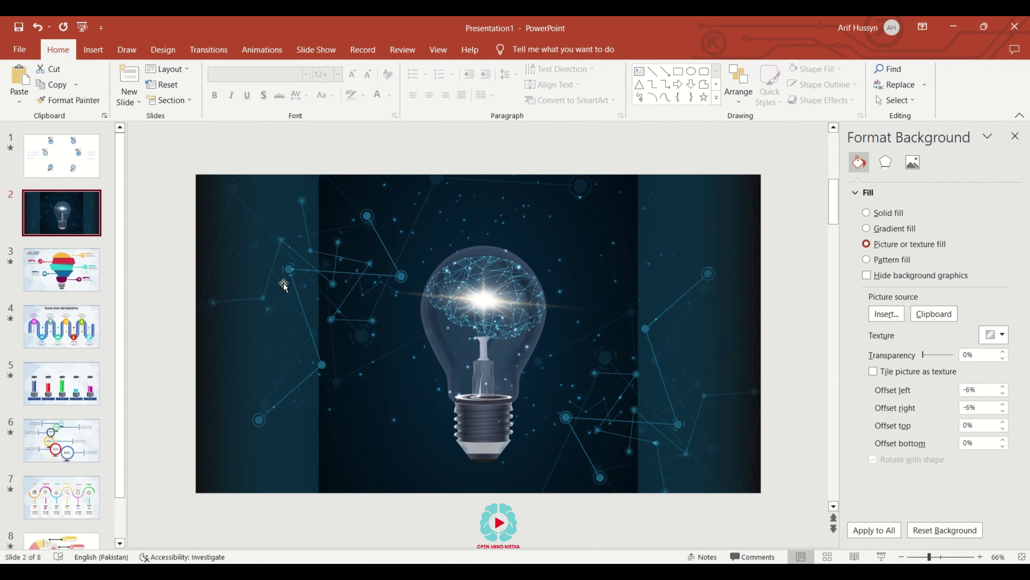
key(ctrl+v)
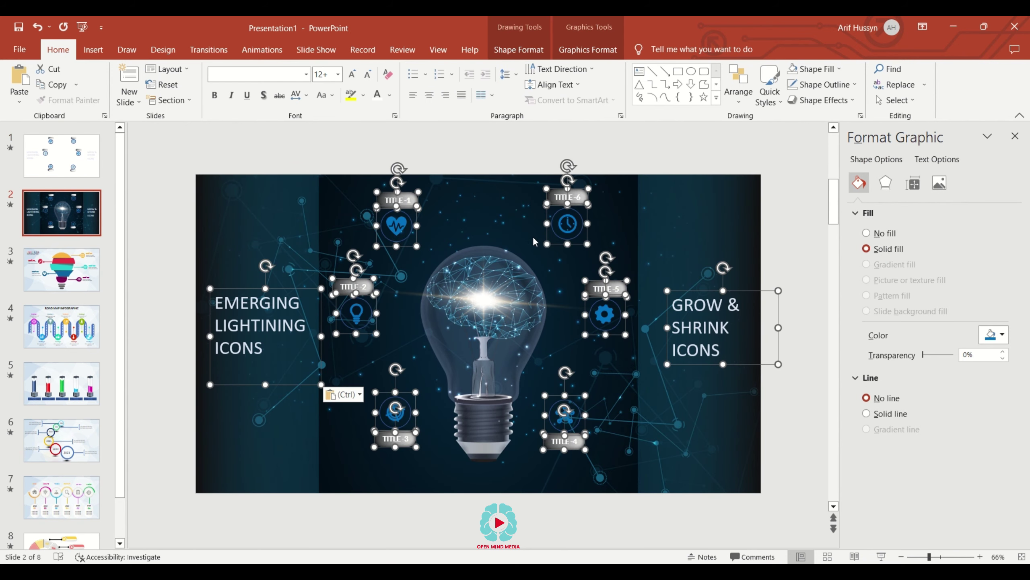
click(525, 225)
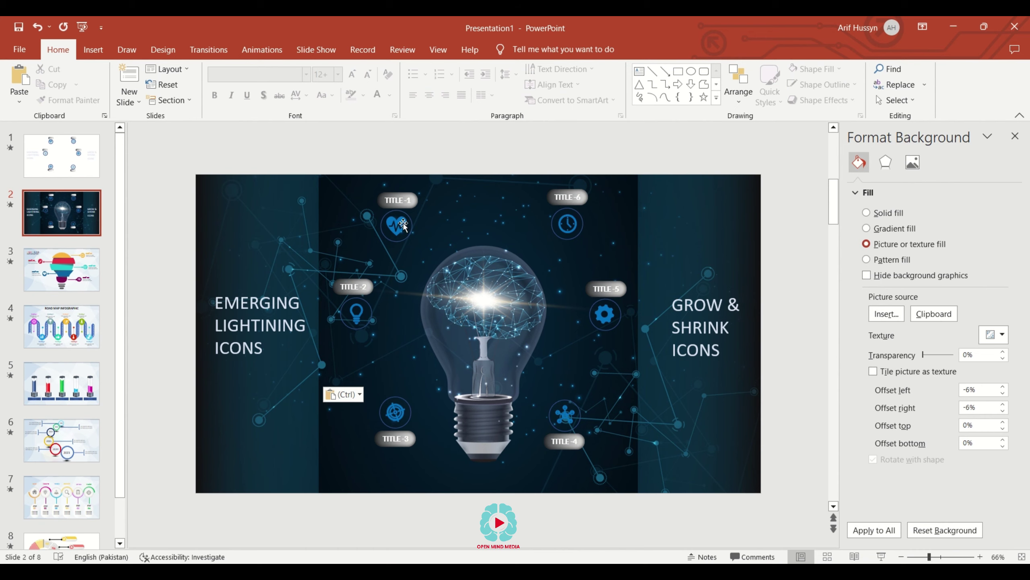
Step: Insert the gear icon from the icon library and move it to the slide's top-left corner
click(97, 50)
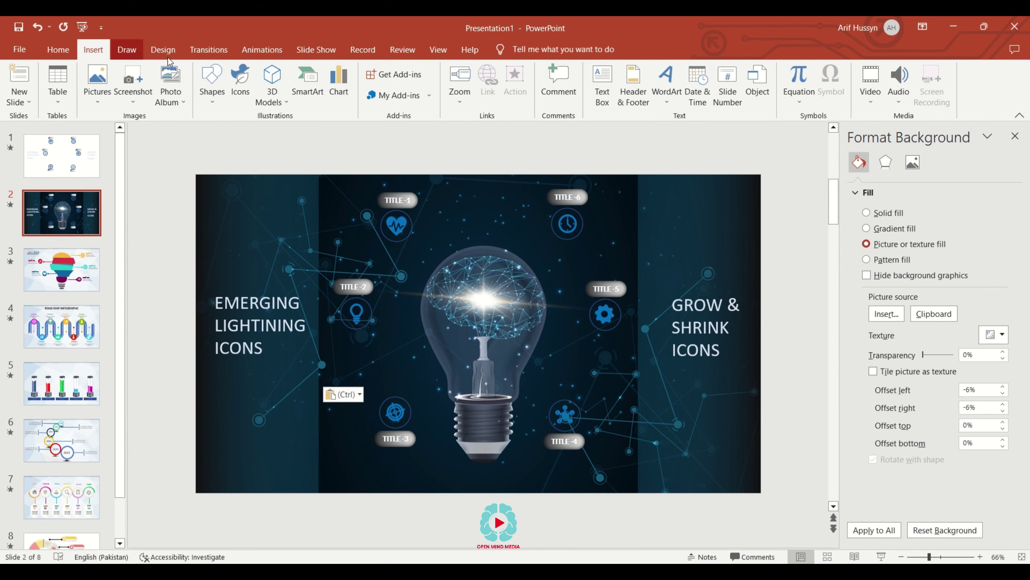
click(240, 81)
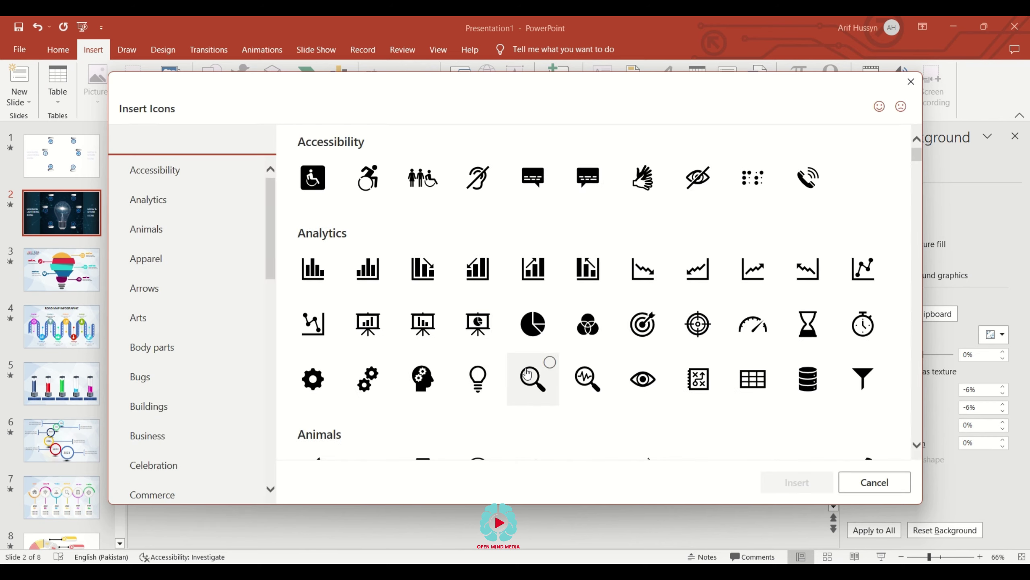
click(312, 378)
click(813, 482)
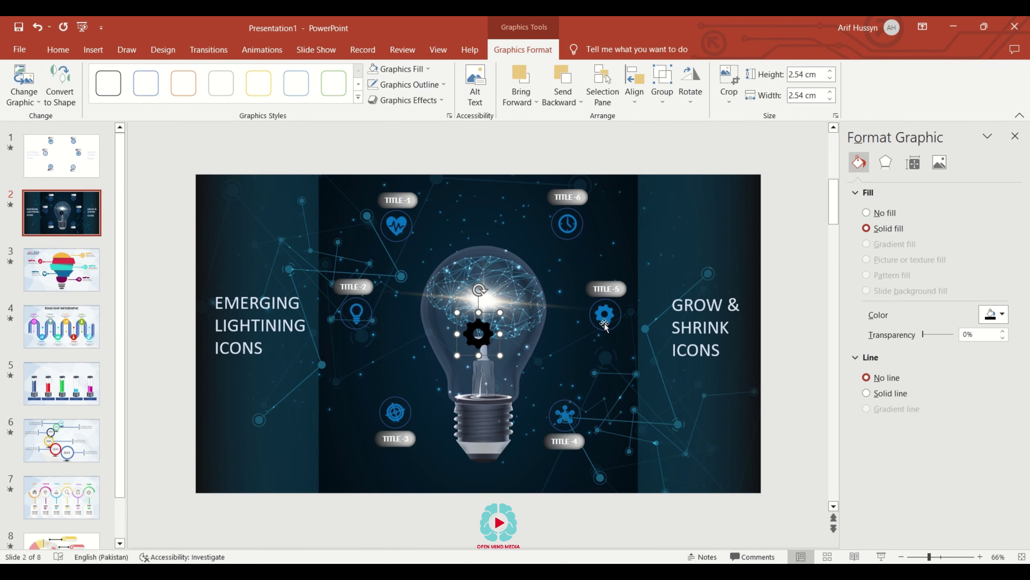
drag(477, 351, 262, 238)
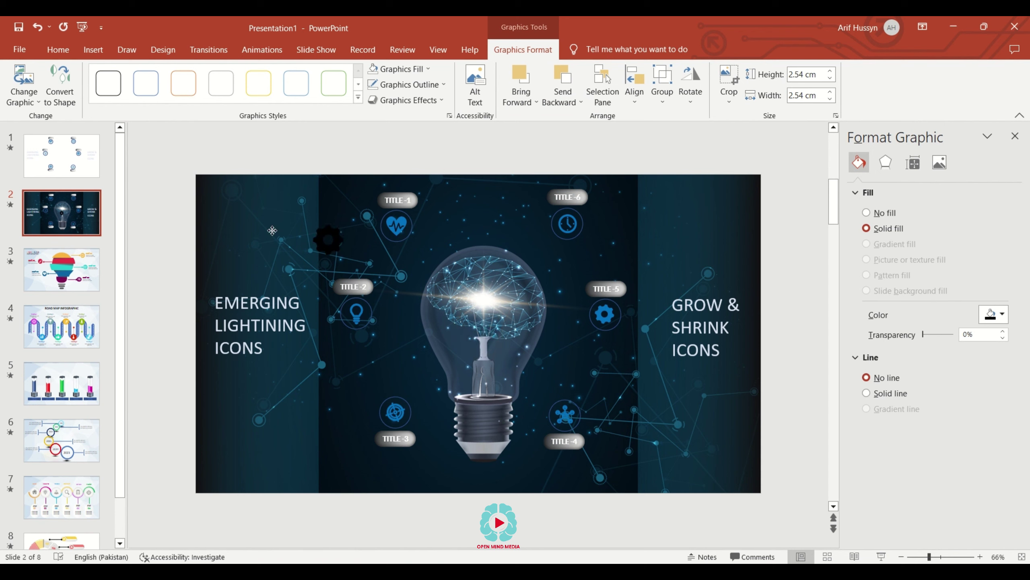
click(91, 53)
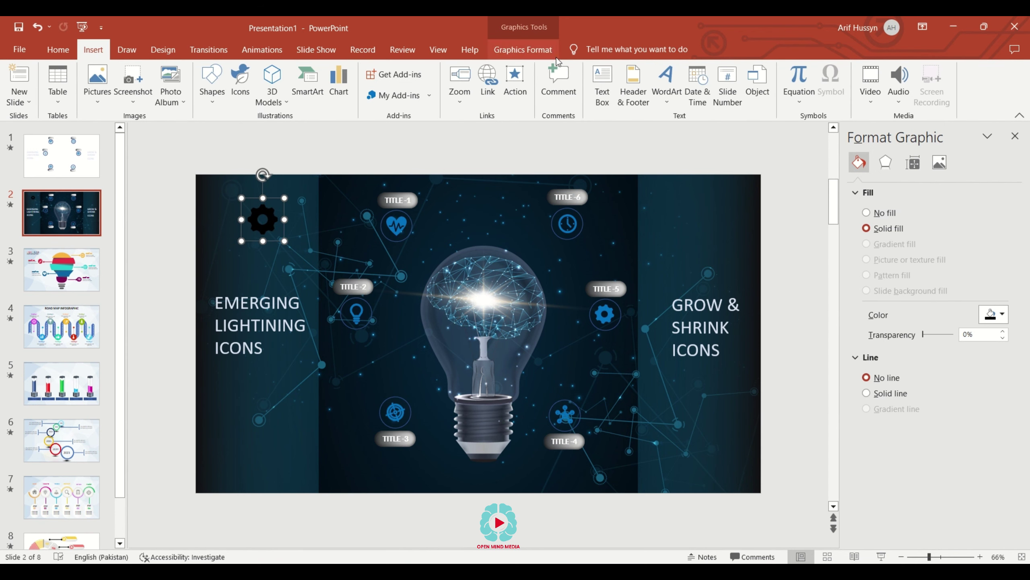
click(56, 52)
click(691, 71)
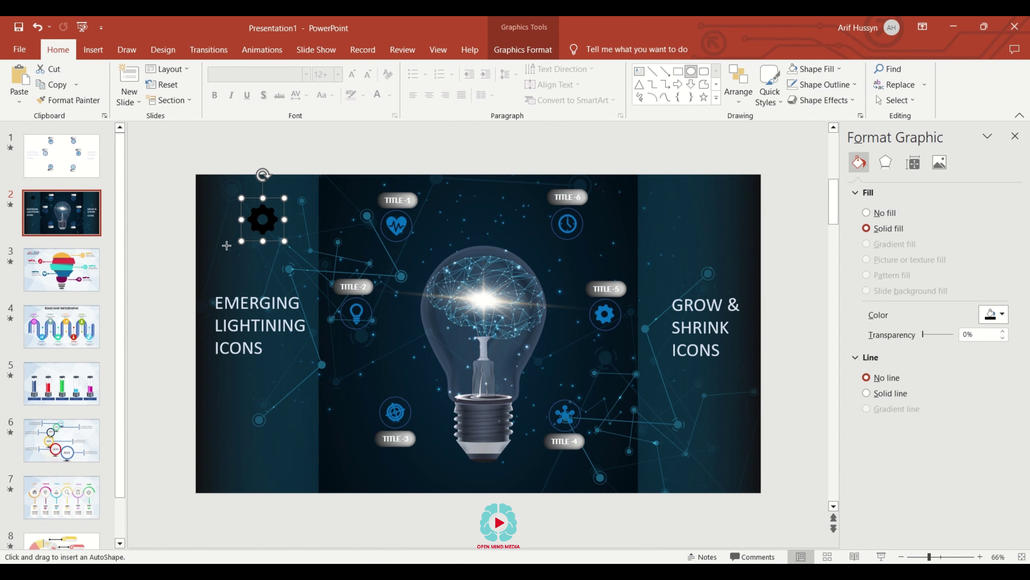
Step: Draw a circle over the gear, send it to the back, and set it to No Fill
mouse_move(244, 254)
mouse_down()
mouse_move(265, 275)
mouse_move(273, 237)
mouse_up()
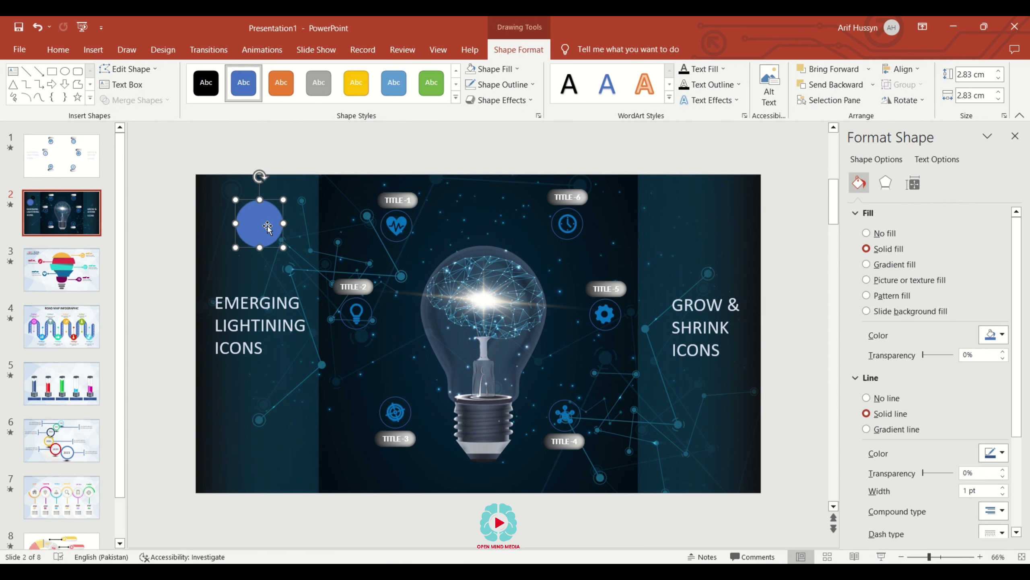
right_click(268, 225)
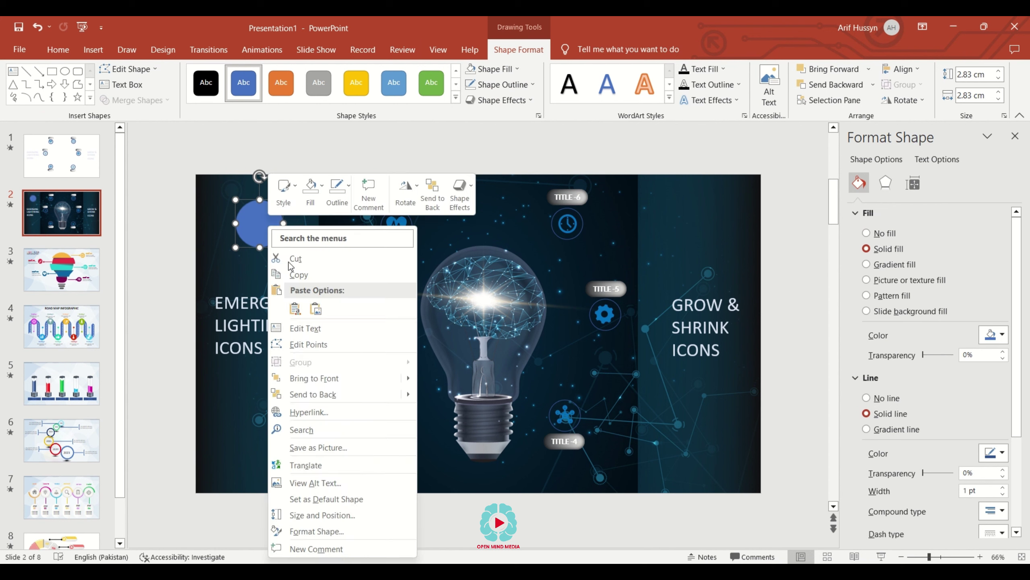
click(315, 395)
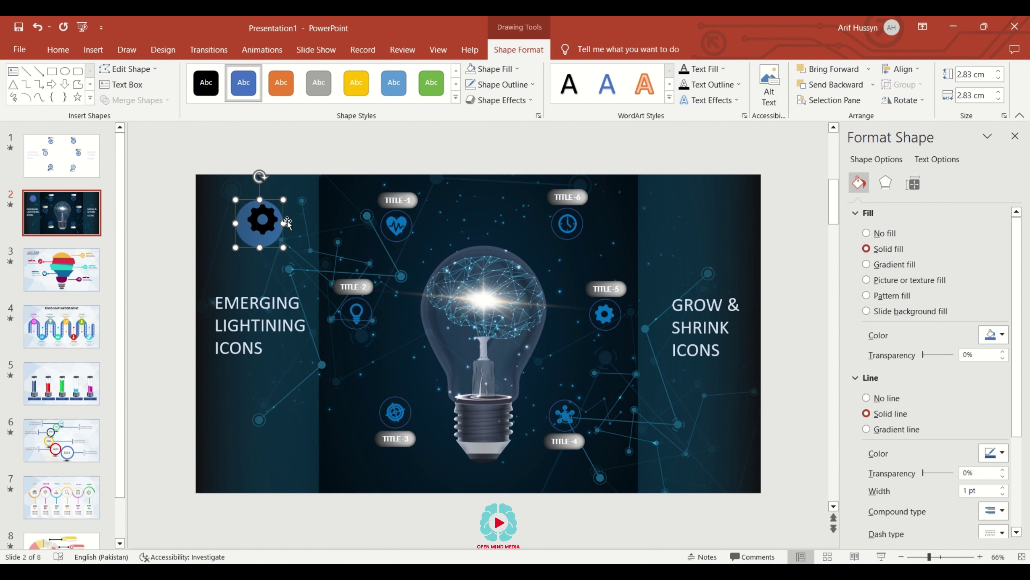
click(505, 73)
click(491, 213)
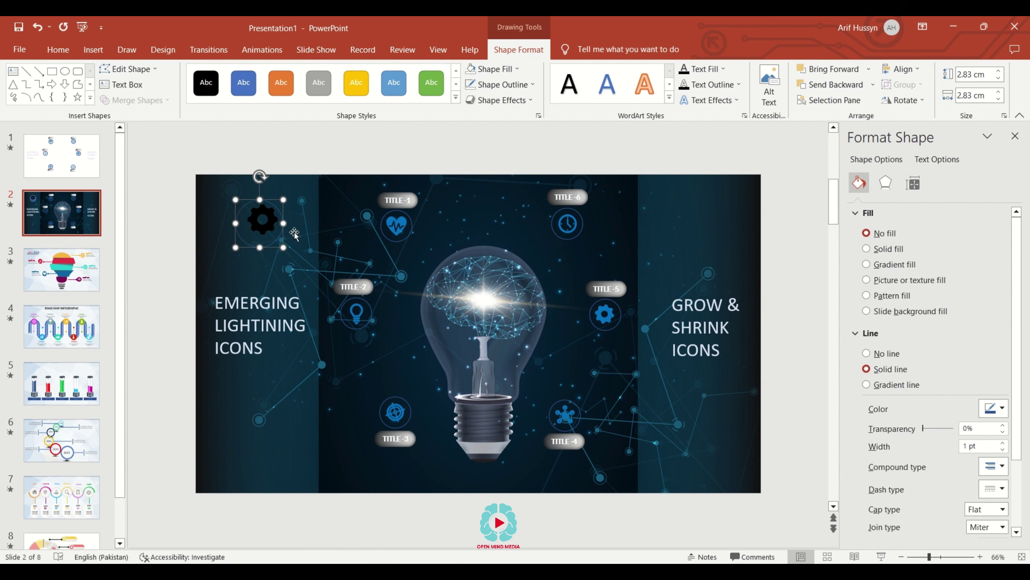
drag(256, 230, 260, 228)
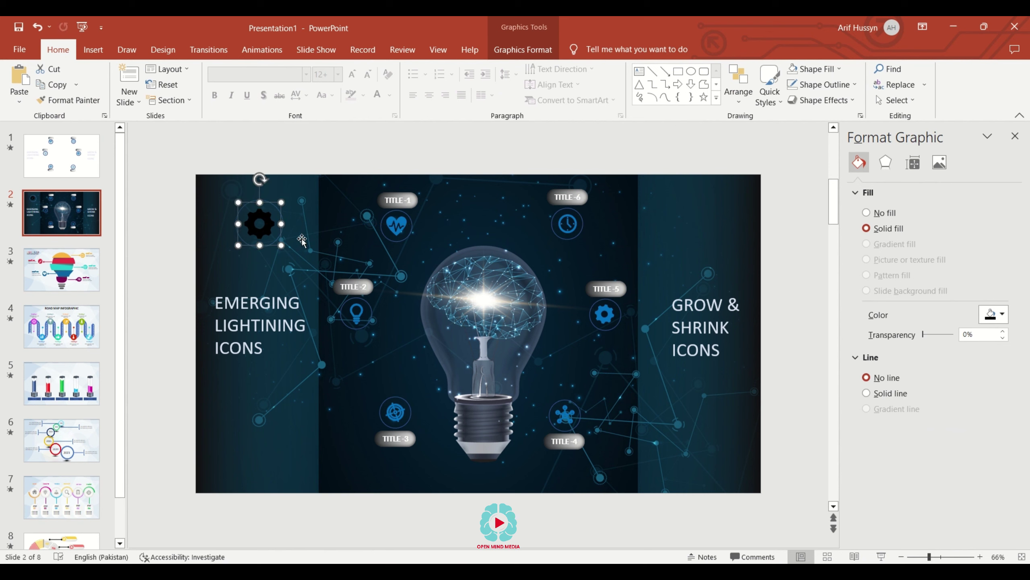
Step: Fill the gear icon white and give it a solid 0.75 pt outline
click(794, 70)
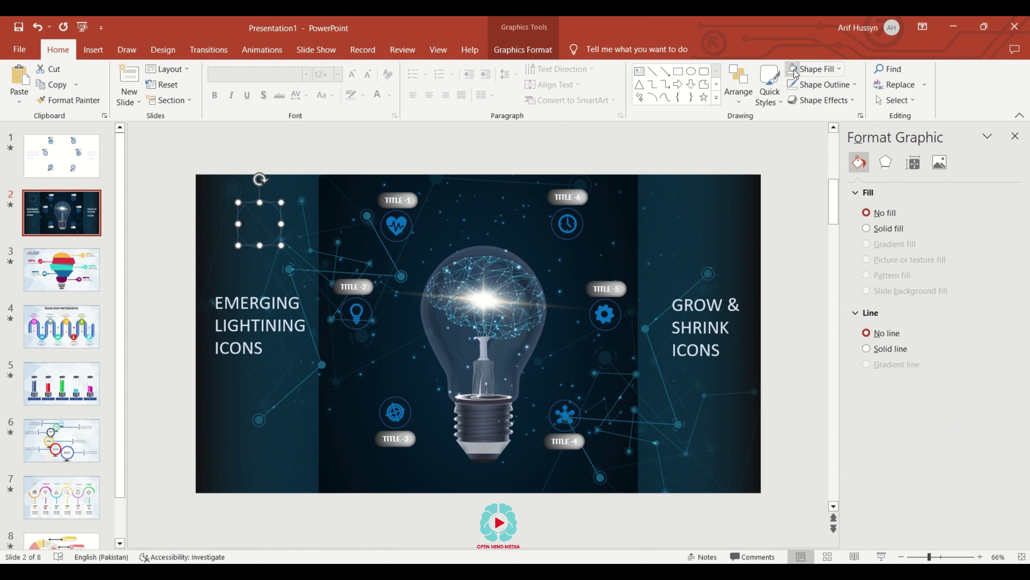
click(839, 69)
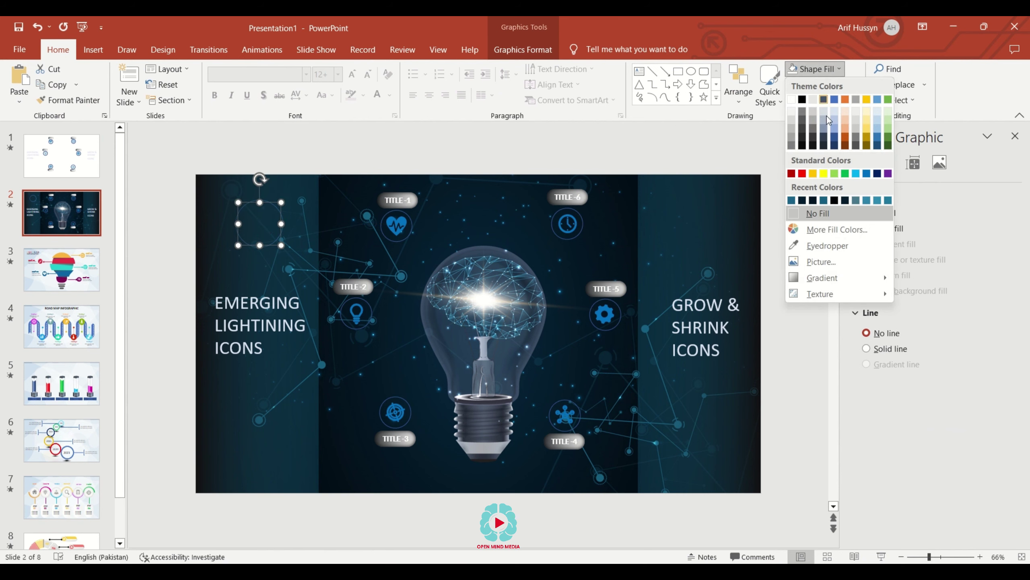
click(793, 100)
click(293, 236)
click(279, 235)
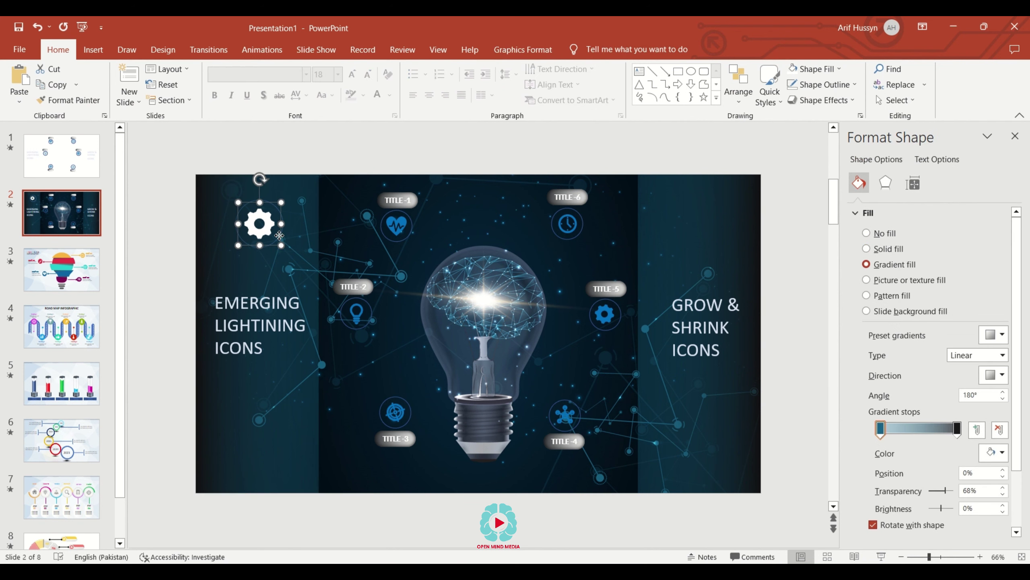
click(806, 86)
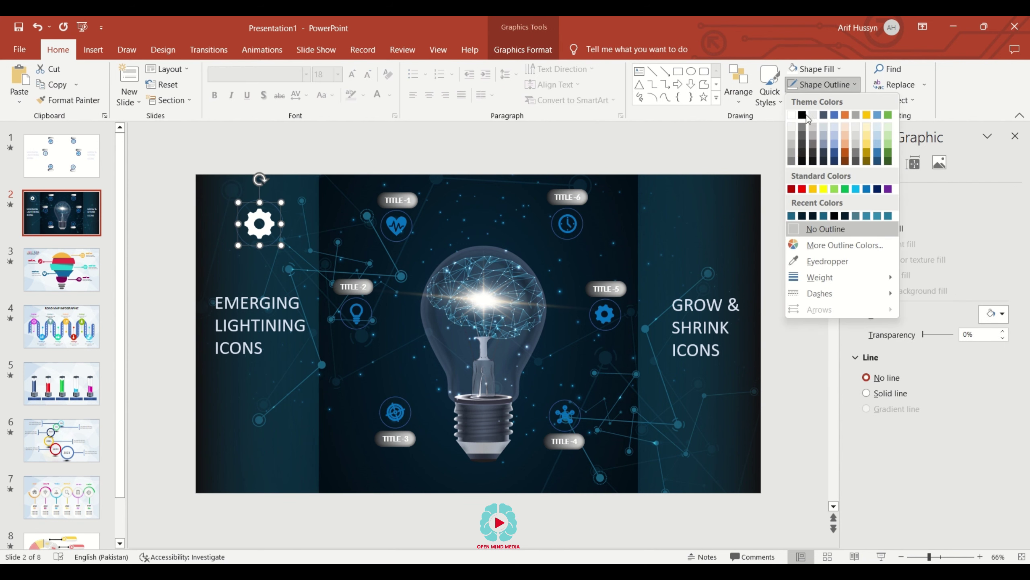
click(792, 116)
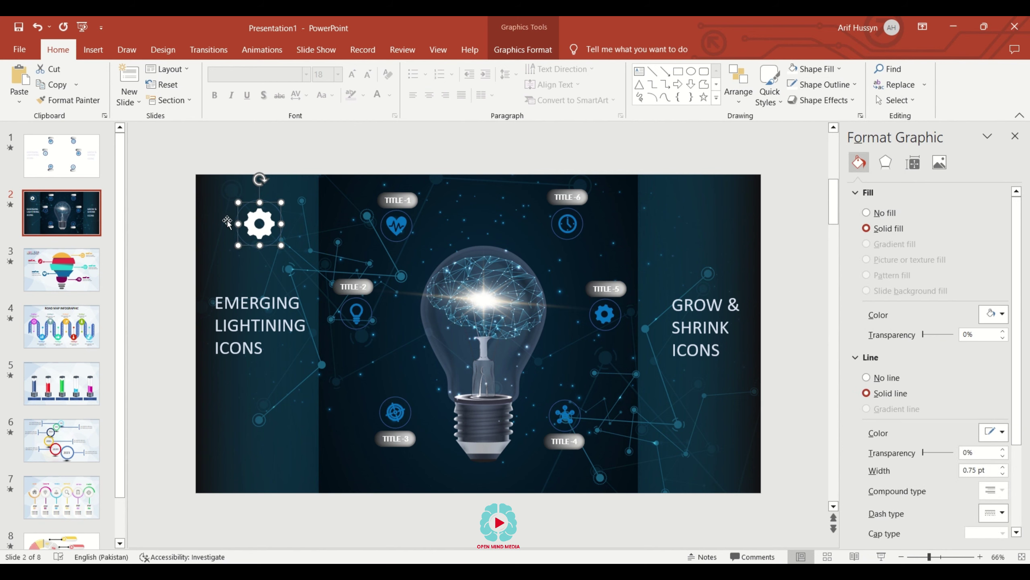
click(250, 262)
click(274, 243)
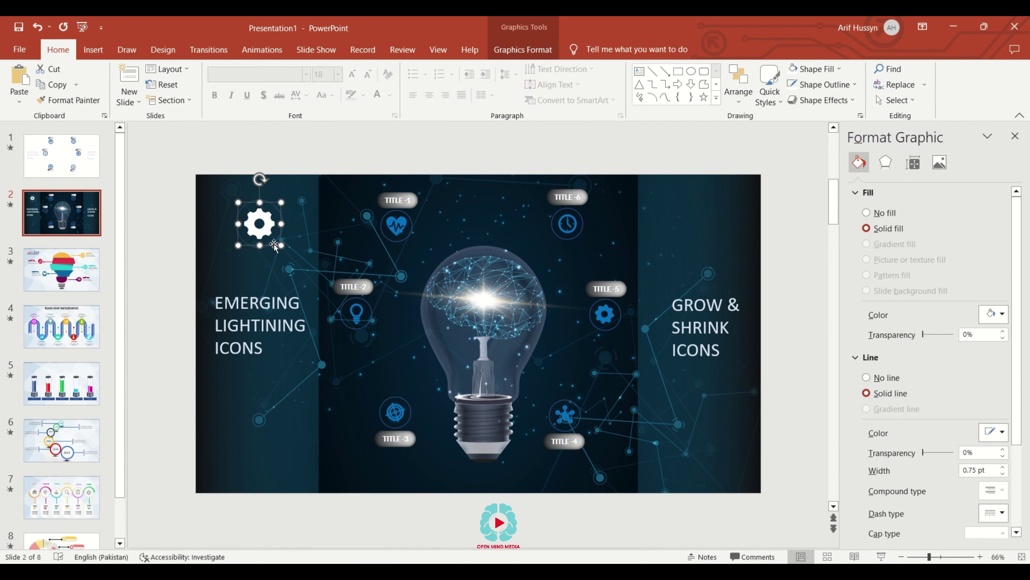
click(286, 226)
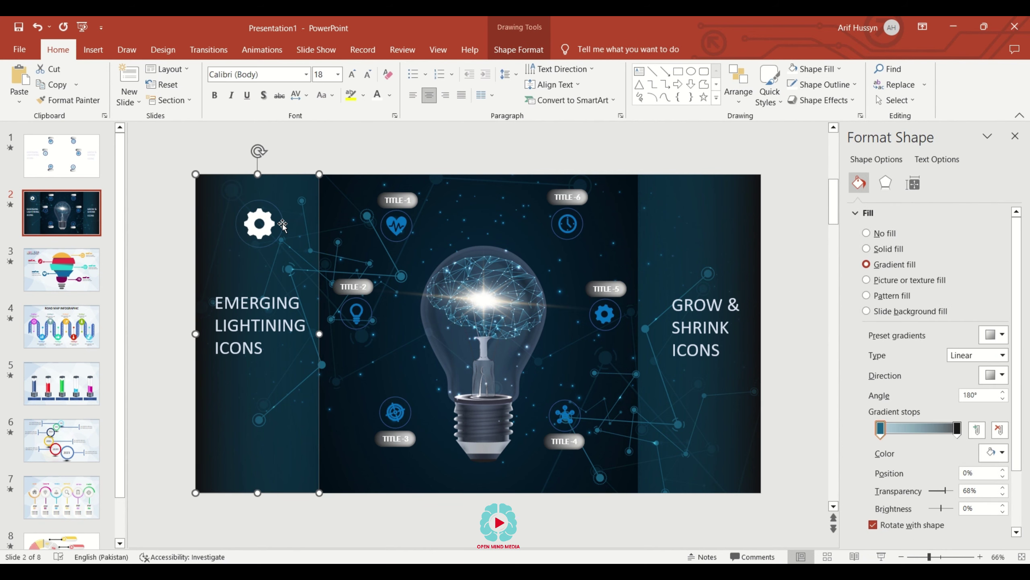
Step: Select the stray gear copy by the top-left circle and undo it with Ctrl+Z
ctrl+scroll(283, 226, up, 4)
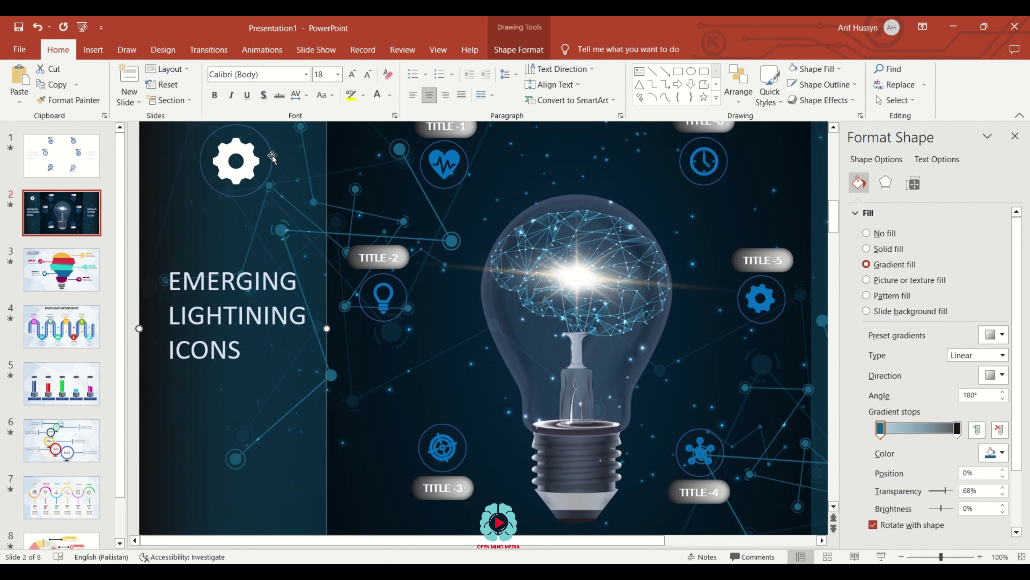
ctrl+scroll(270, 159, up, 2)
ctrl+scroll(284, 179, up, 3)
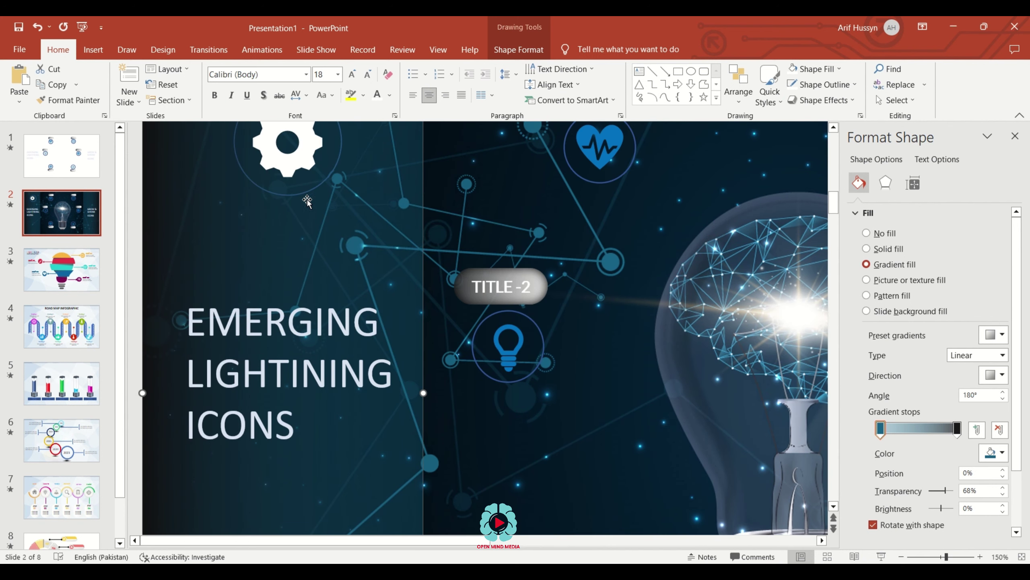
click(285, 194)
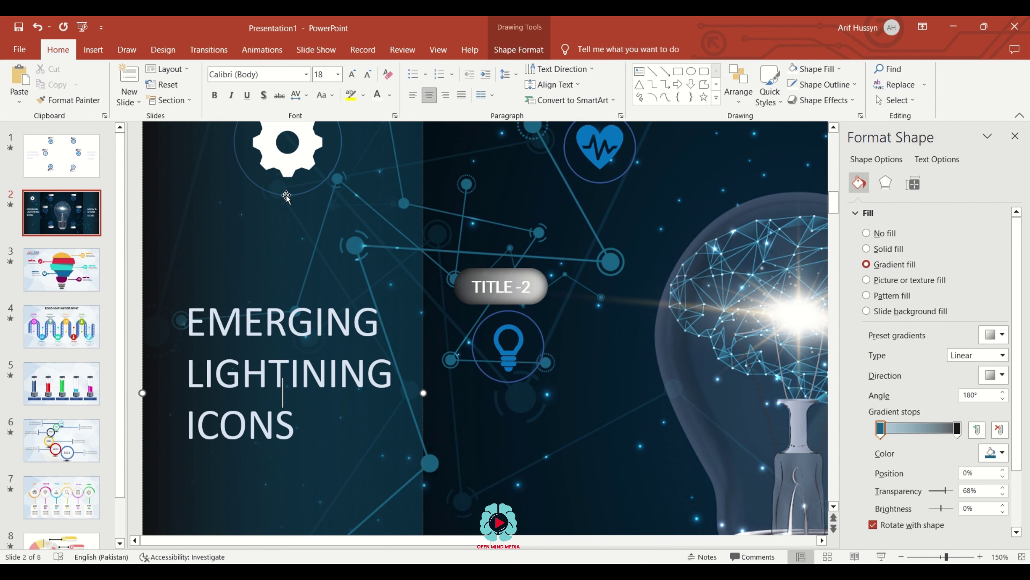
key(ctrl+z)
key(ctrl+z)
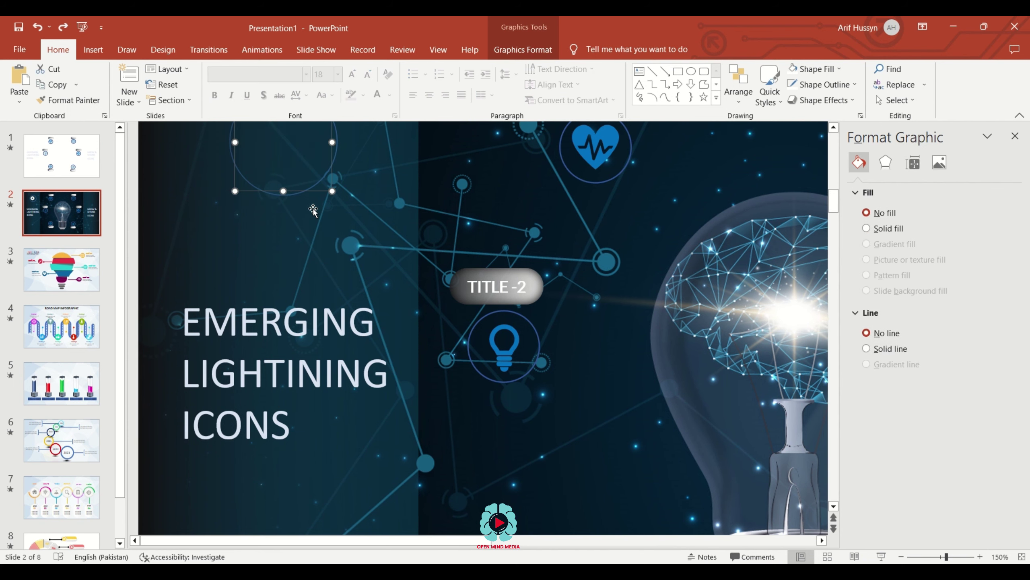
scroll(337, 219, down, 1)
scroll(337, 219, up, 2)
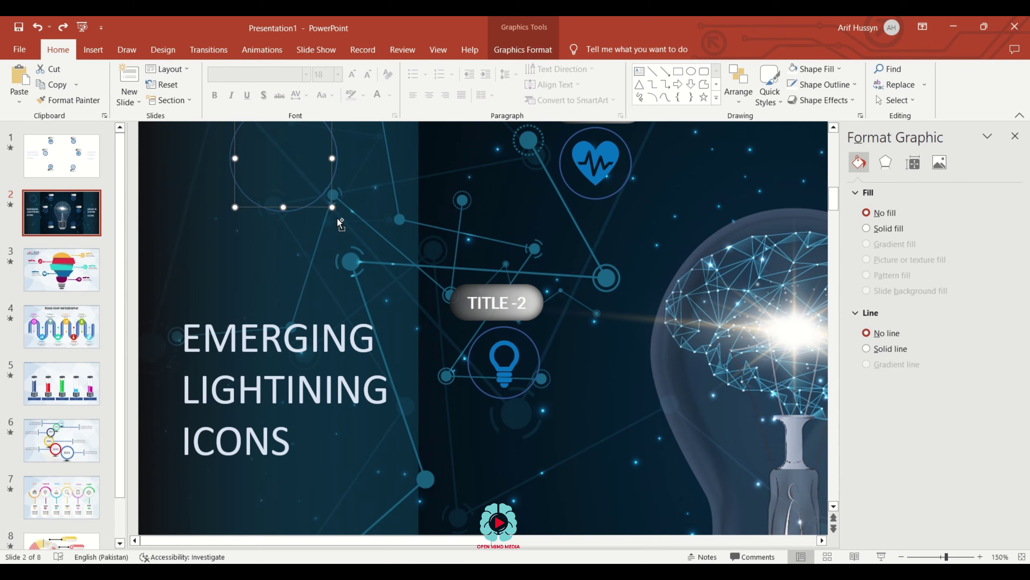
ctrl+scroll(336, 218, down, 10)
ctrl+scroll(329, 219, up, 3)
Step: Inspect the left gradient panel and top-left circle, then zoom out to view the full slide
click(228, 207)
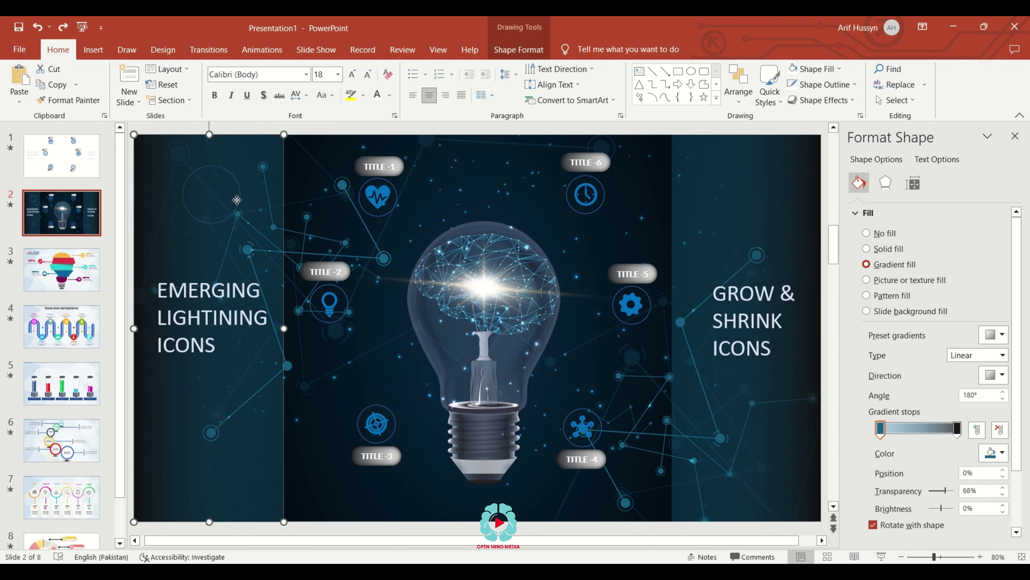
click(237, 201)
key(Escape)
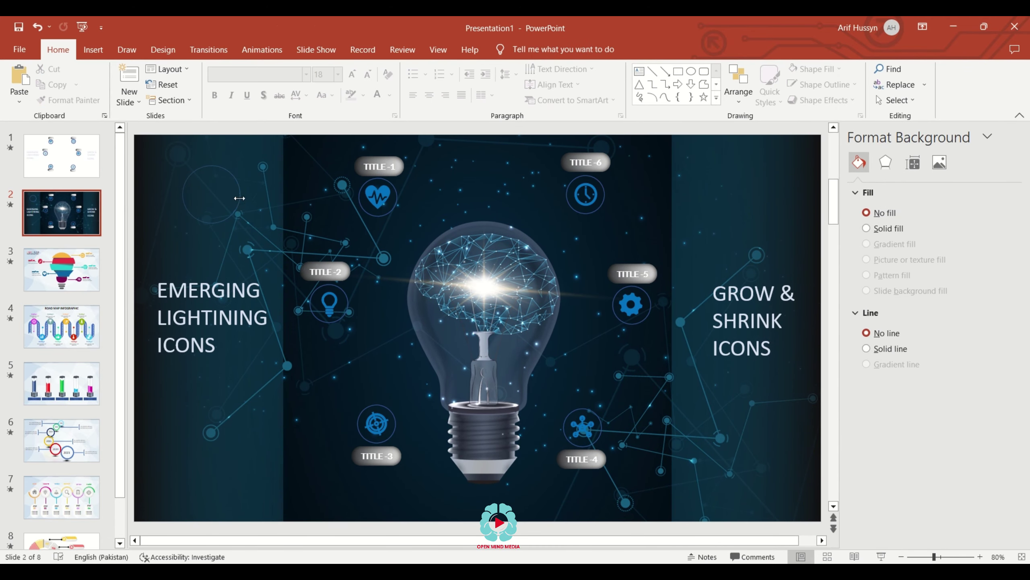
click(249, 198)
right_click(252, 202)
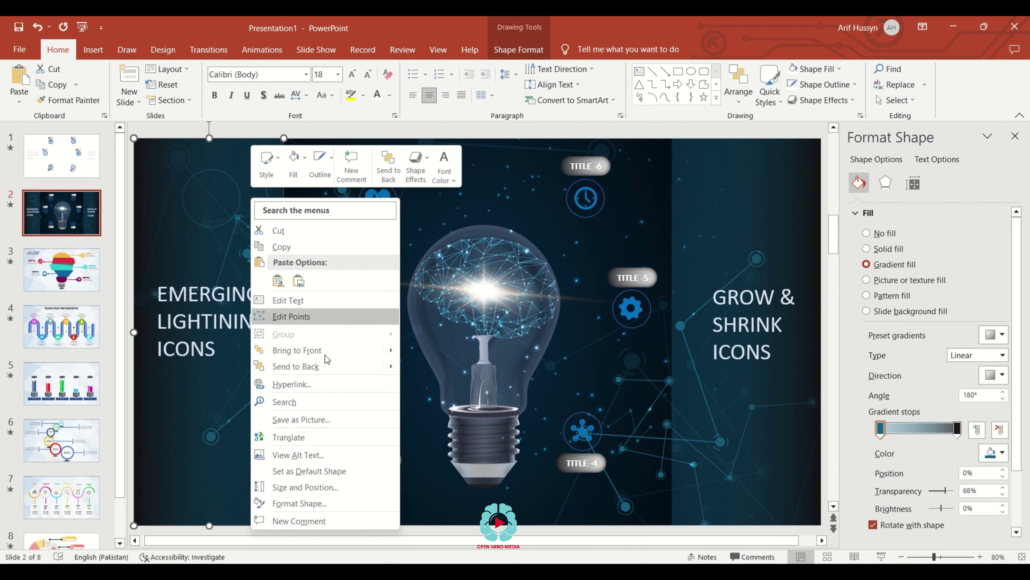
click(310, 368)
click(239, 216)
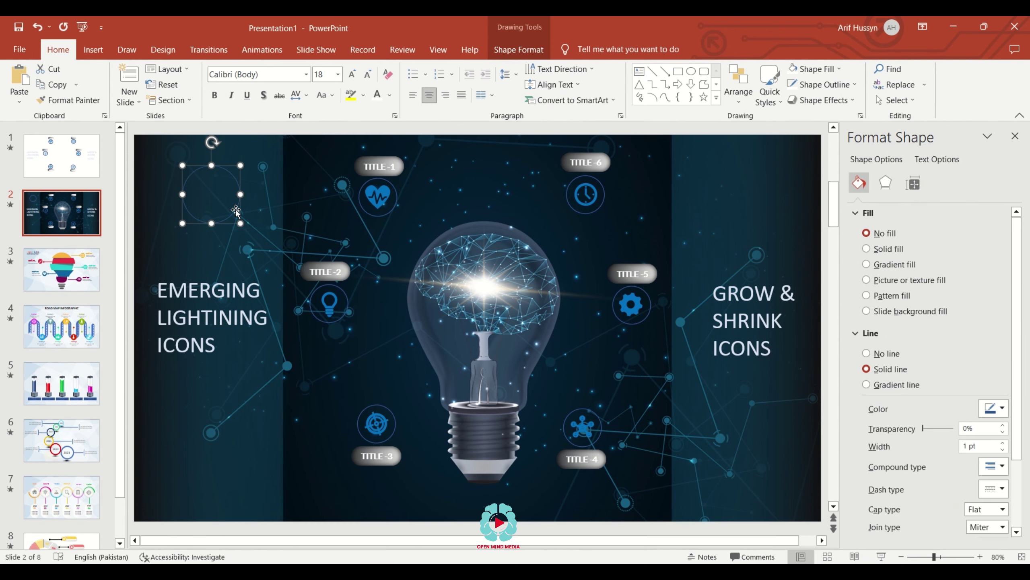
key(Escape)
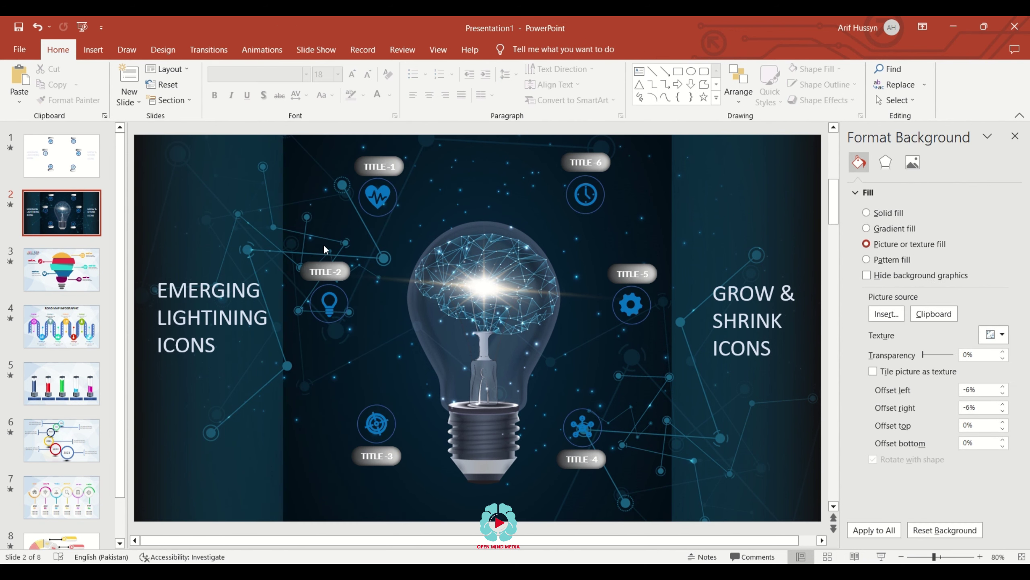
ctrl+scroll(363, 271, down, 3)
click(576, 299)
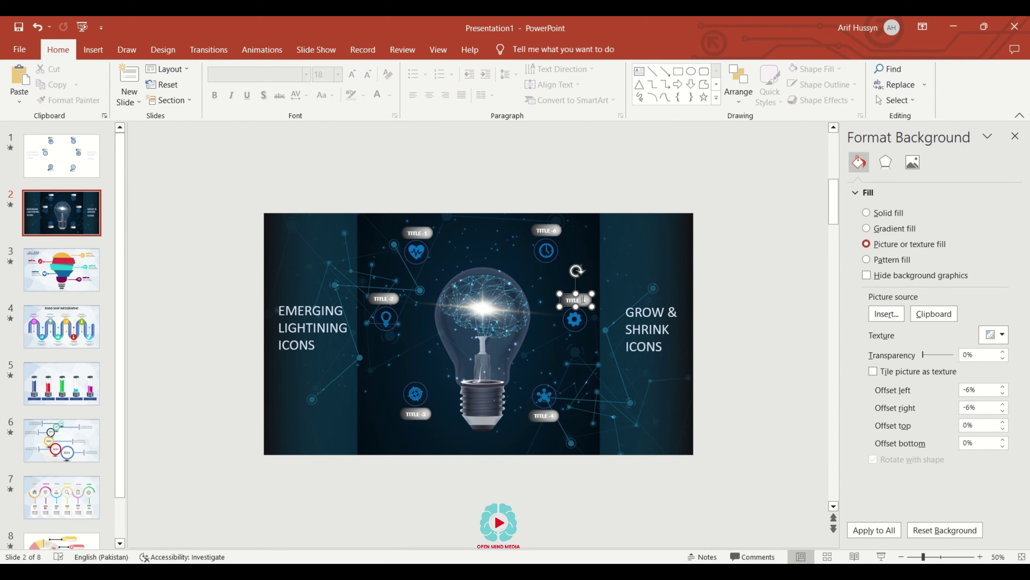
click(704, 72)
drag(615, 242, 660, 259)
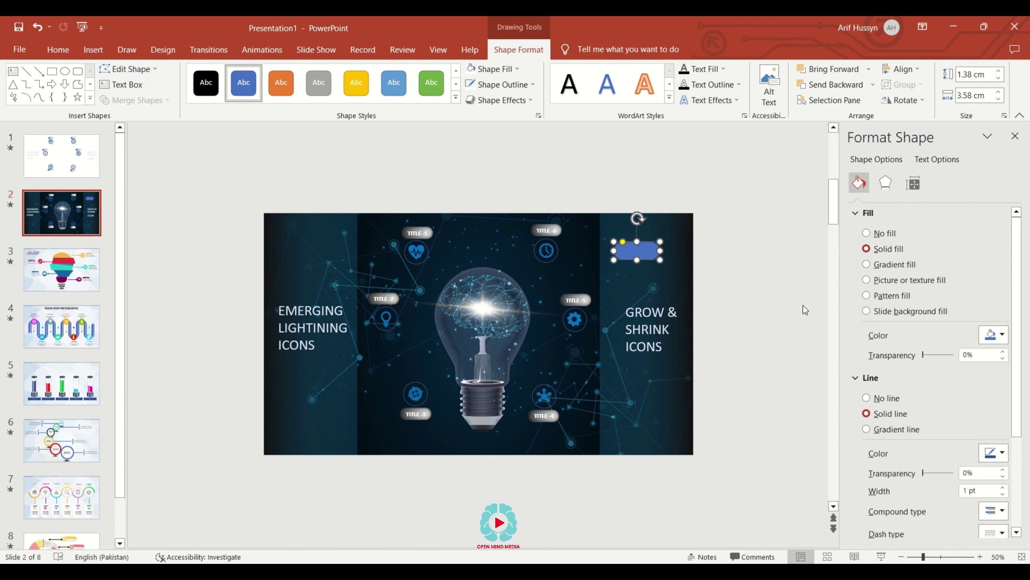
click(866, 264)
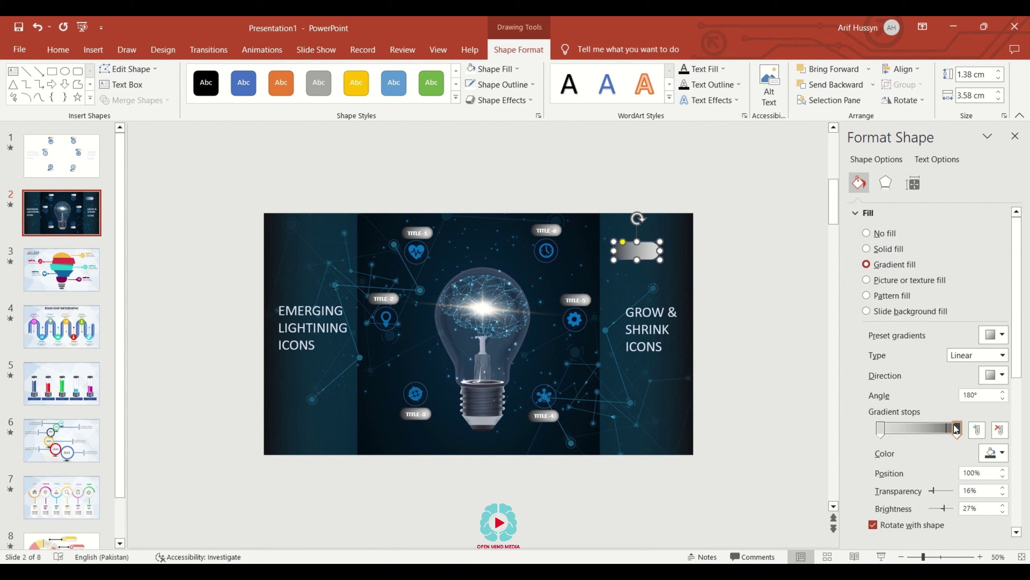
click(988, 450)
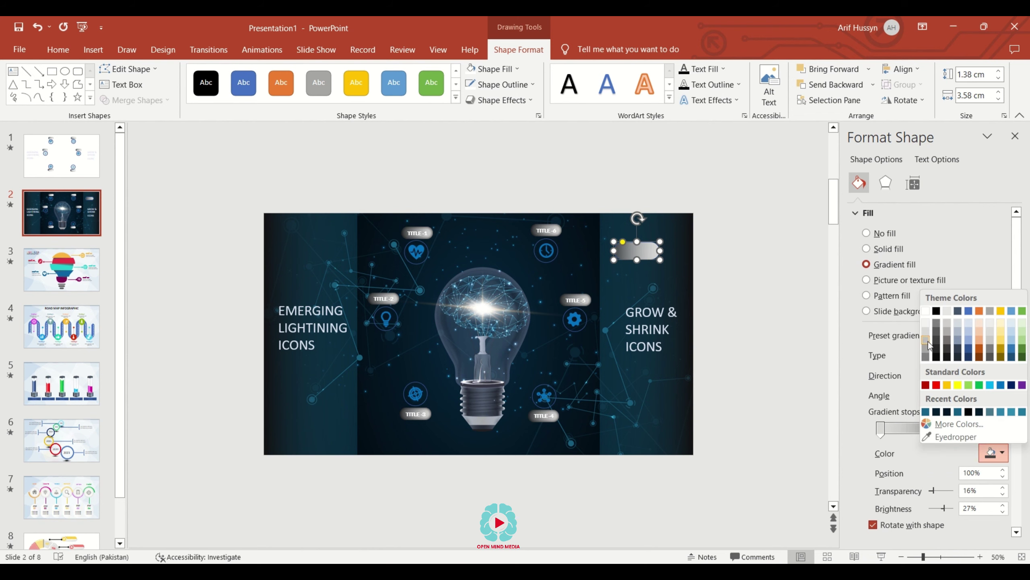
click(881, 430)
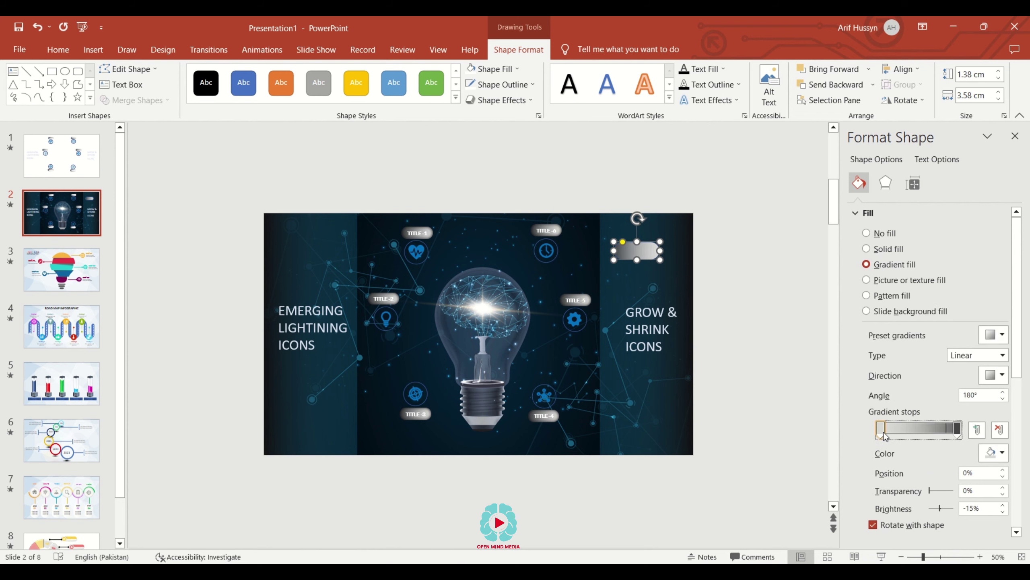
click(989, 451)
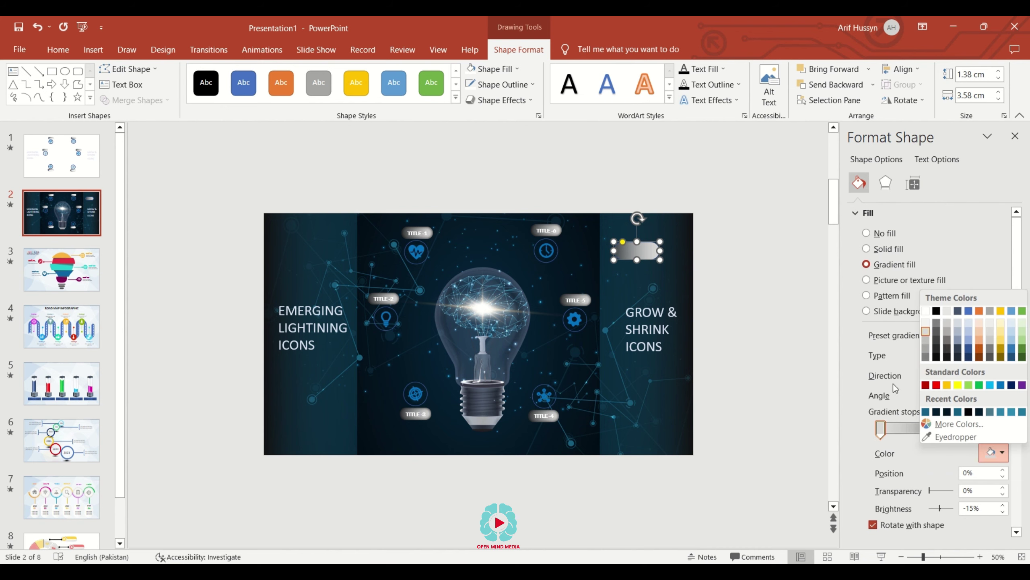
click(850, 427)
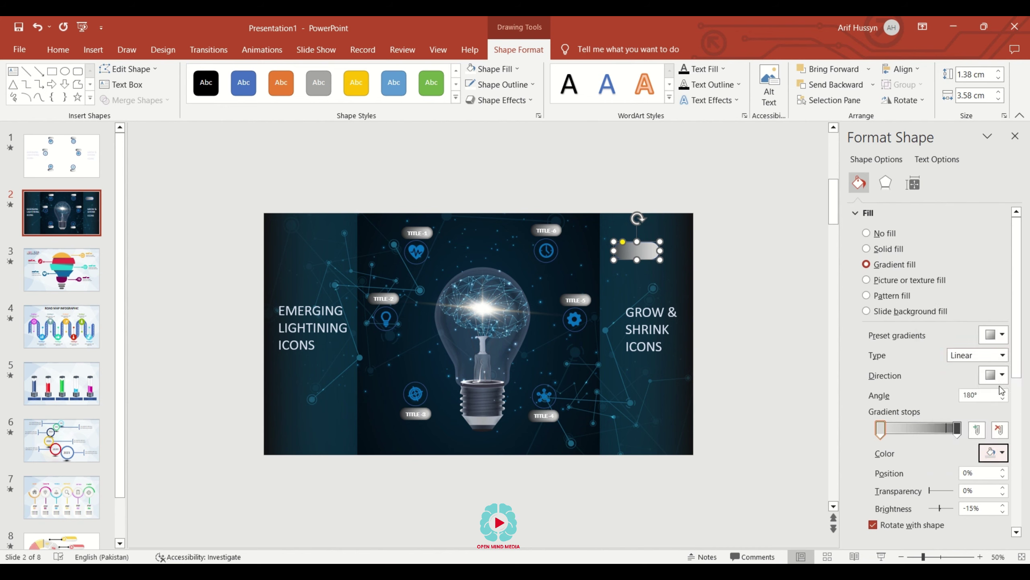
click(996, 375)
click(1002, 406)
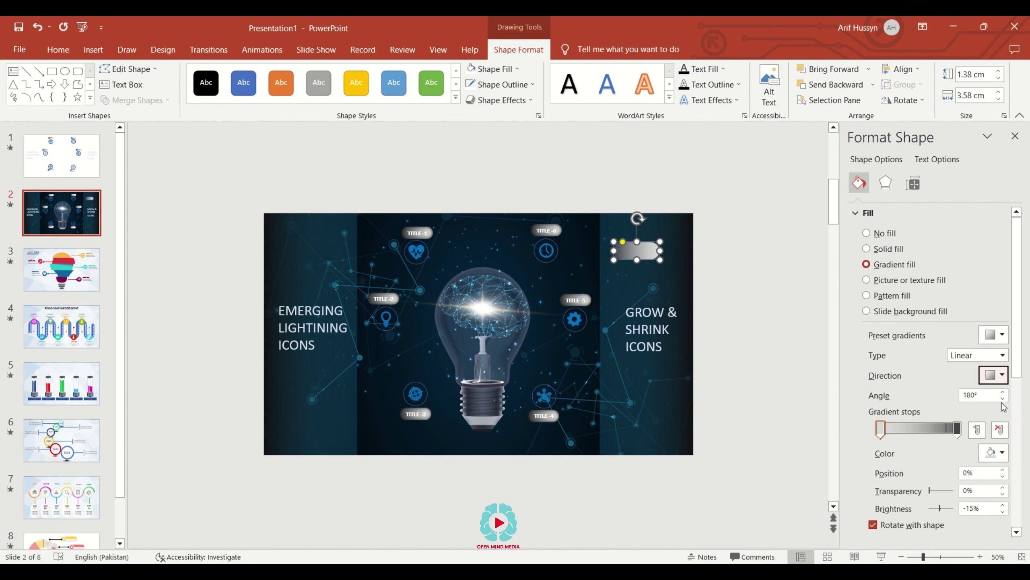
click(718, 311)
click(654, 259)
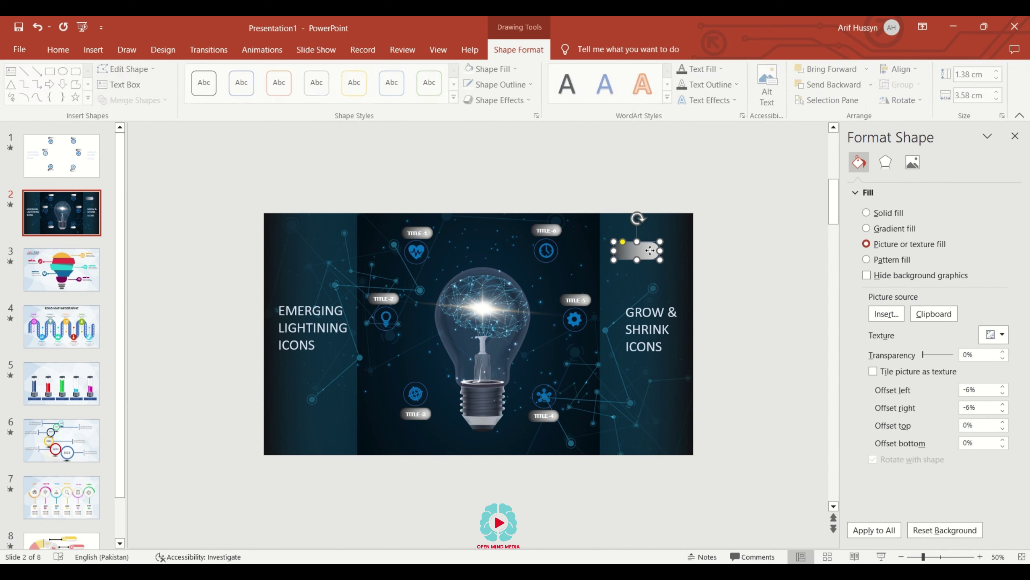
key(Delete)
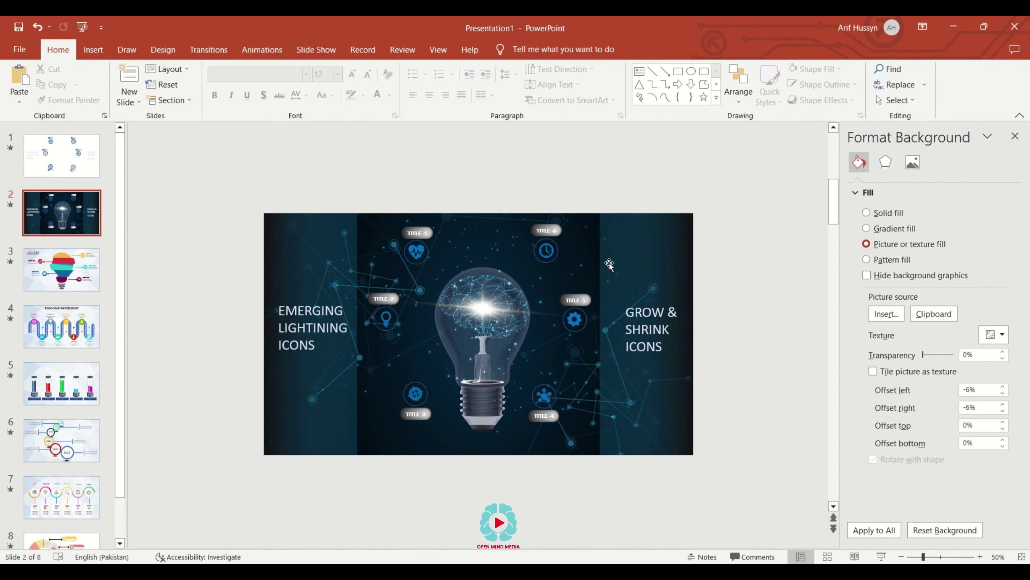
scroll(728, 368, up, 2)
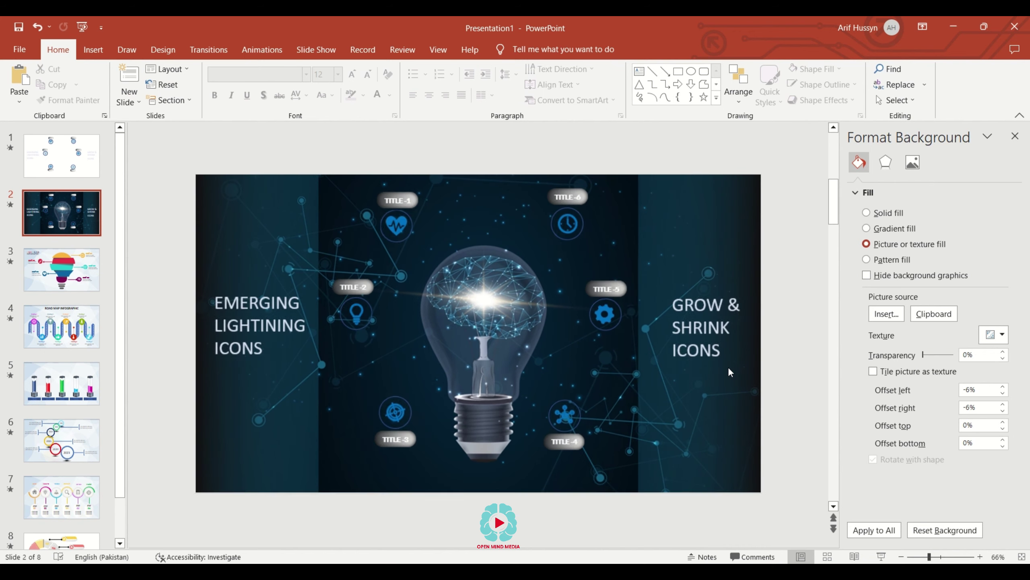
click(275, 404)
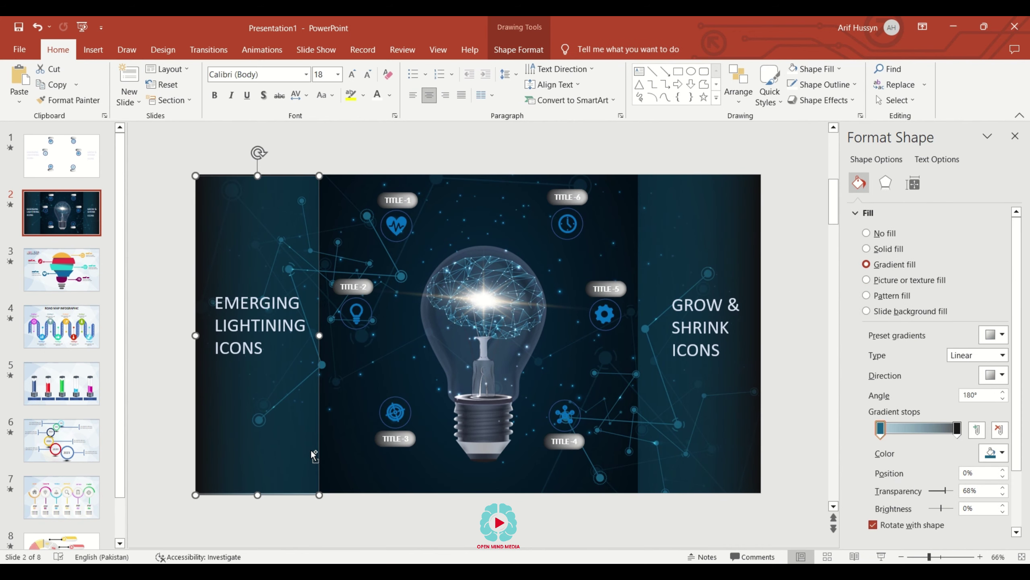
key(ctrl+z)
Step: Give the left gradient panel a Wipe entrance From Left, starting After Previous
click(262, 50)
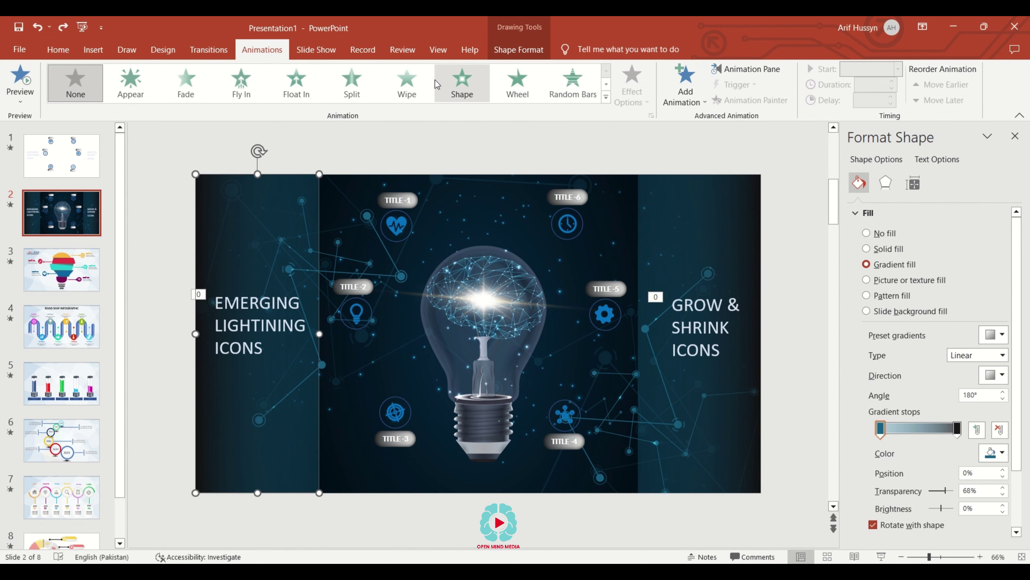
click(407, 83)
click(631, 88)
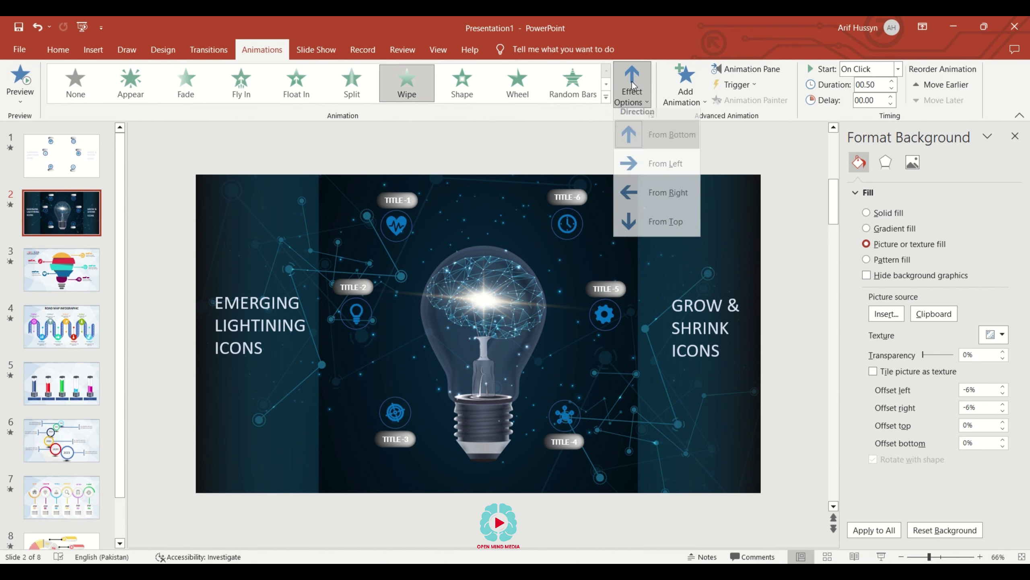
click(662, 173)
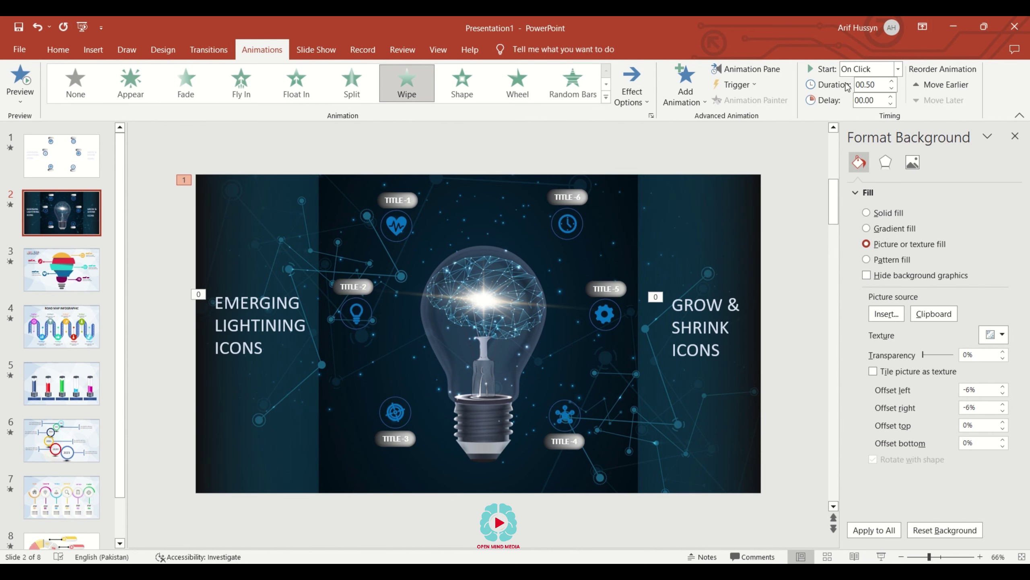
click(869, 68)
click(864, 110)
click(224, 289)
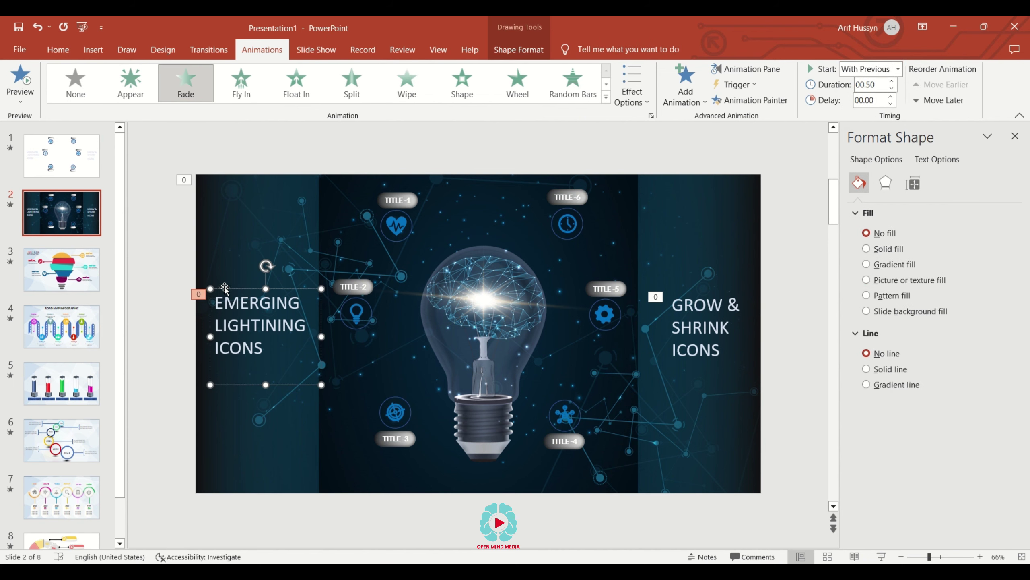
Step: Give the title text a Fade entrance that starts With Previous
click(187, 81)
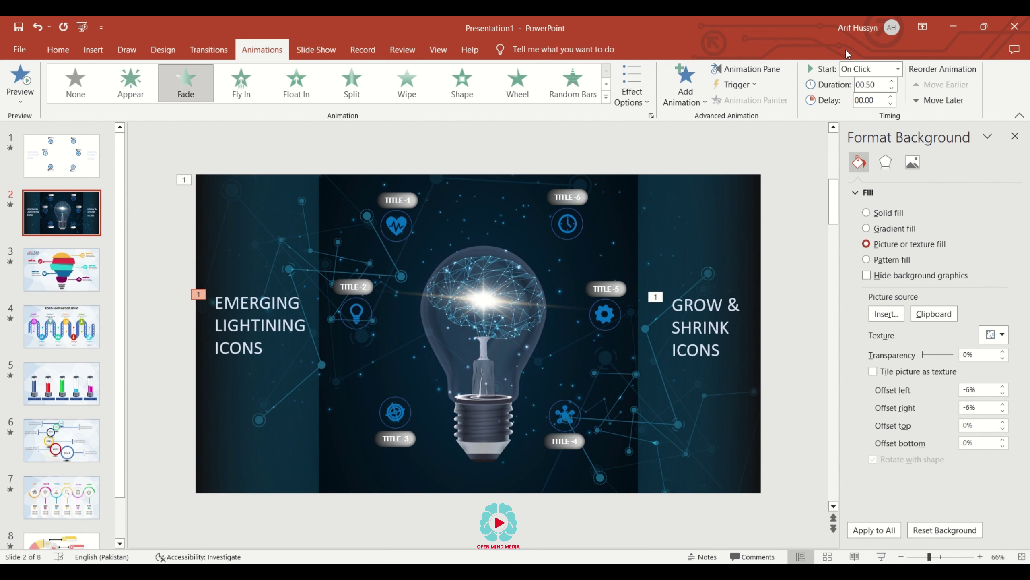
click(898, 69)
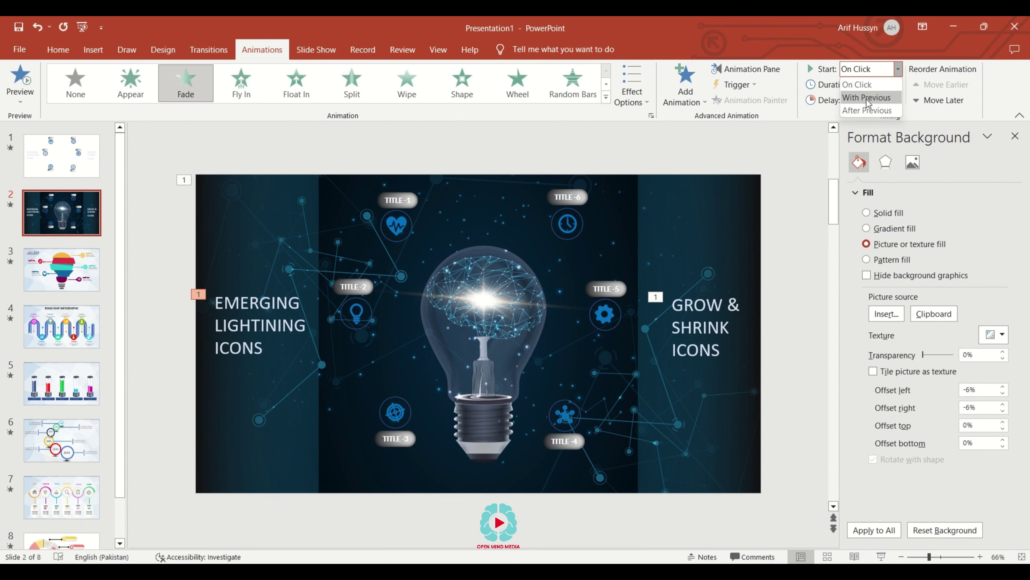
click(868, 98)
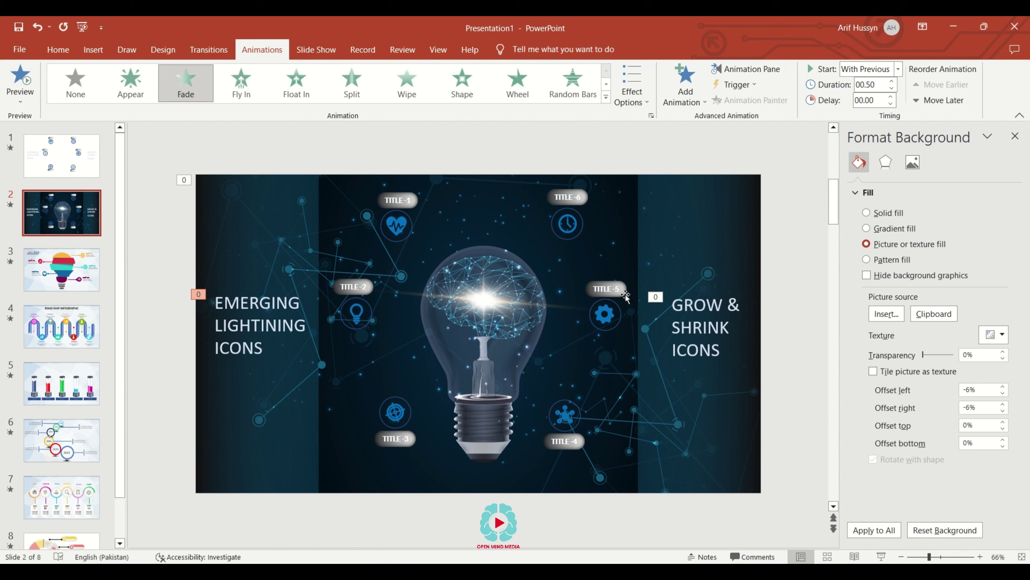
Step: Add a Wipe entrance from the right to the right gradient panel, starting With Previous
click(714, 296)
click(699, 255)
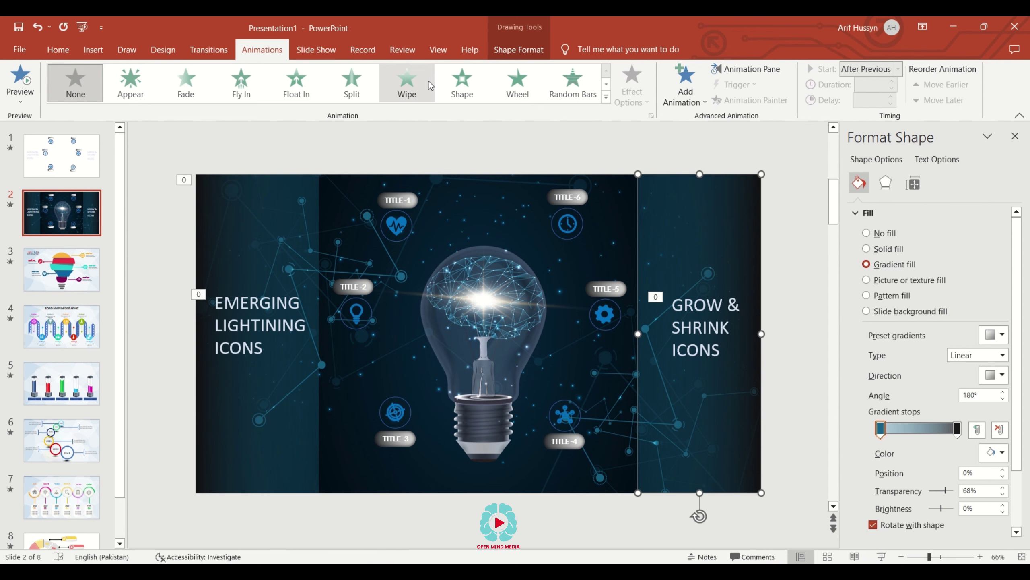
click(407, 83)
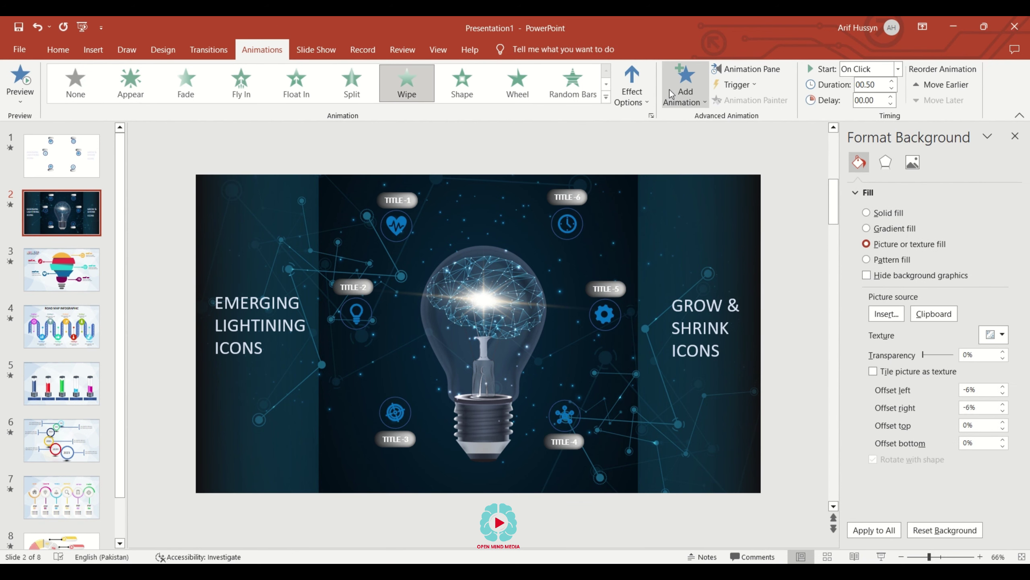
click(635, 96)
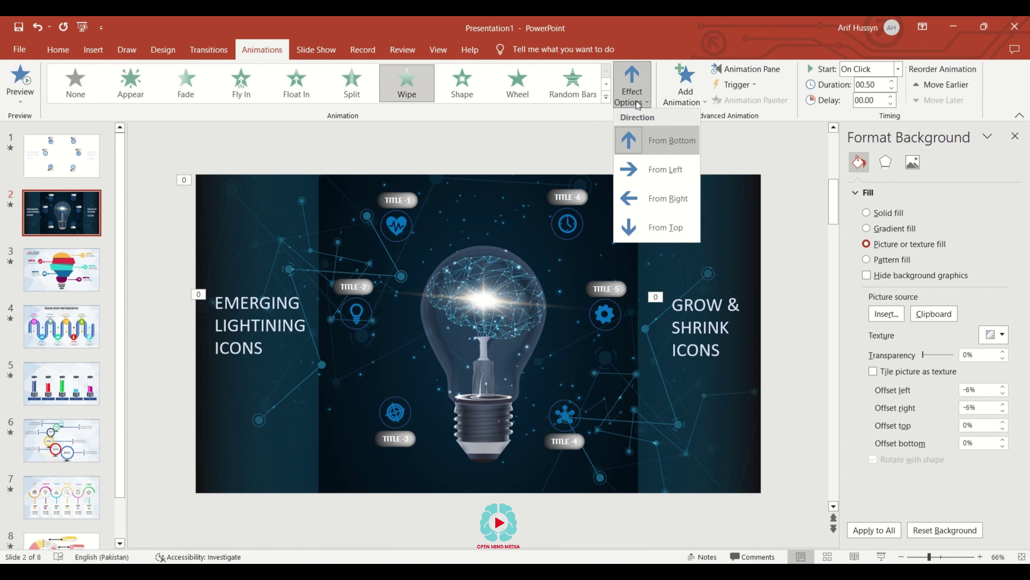
click(678, 199)
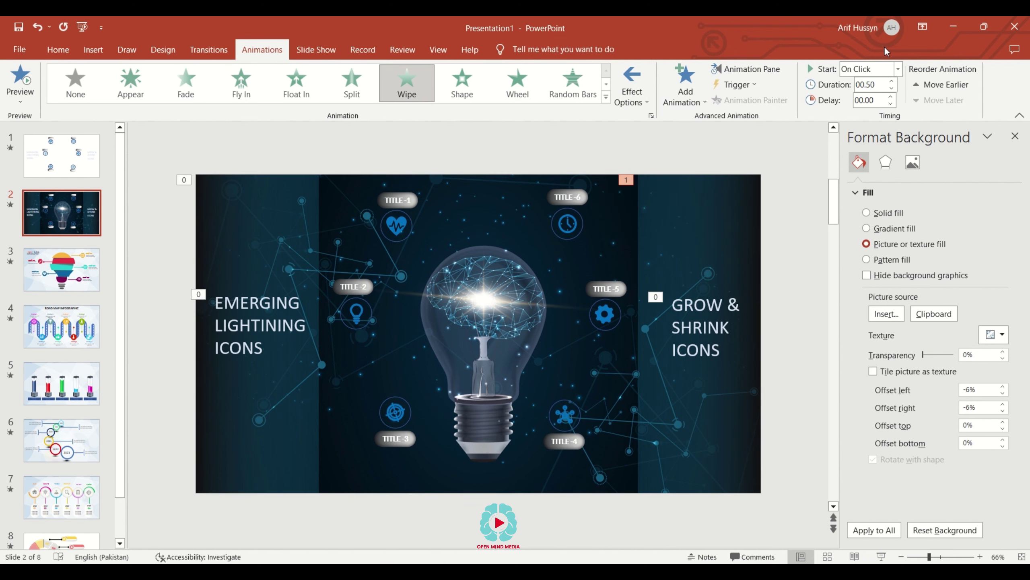
click(897, 68)
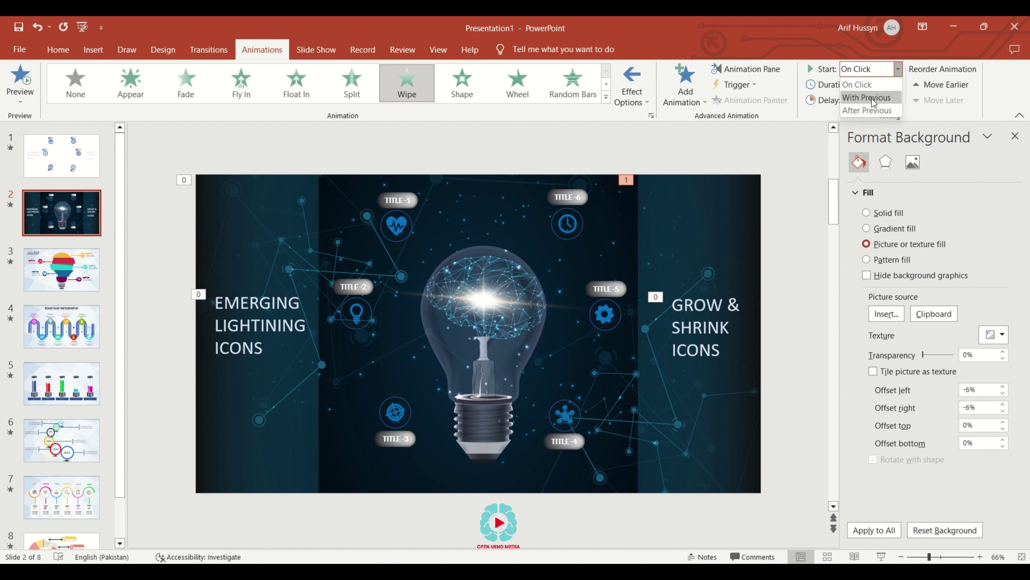
click(873, 98)
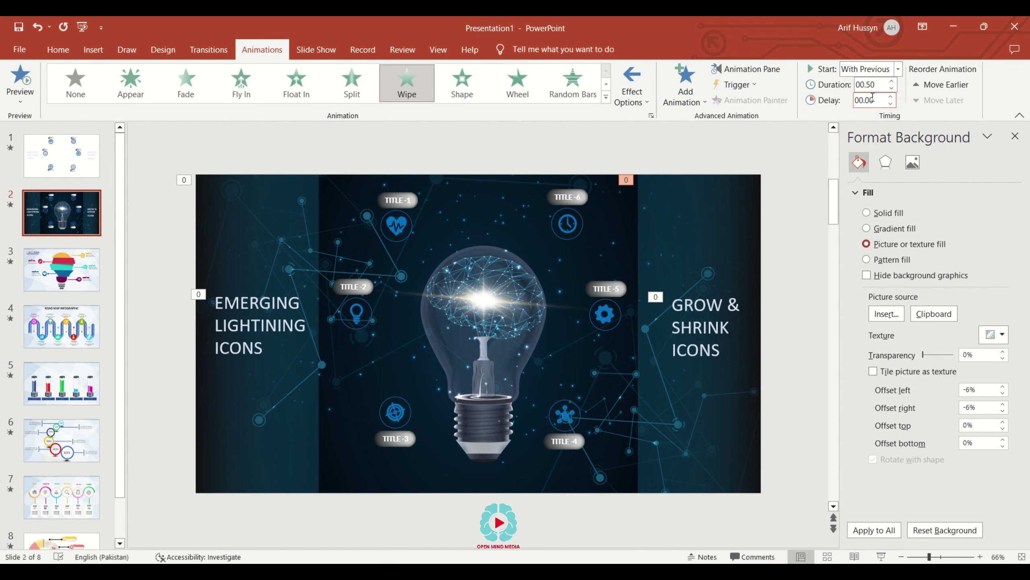
Step: Select the GROW & SHRINK caption's animation and play slide 2 as a full-screen slideshow
click(704, 294)
click(656, 297)
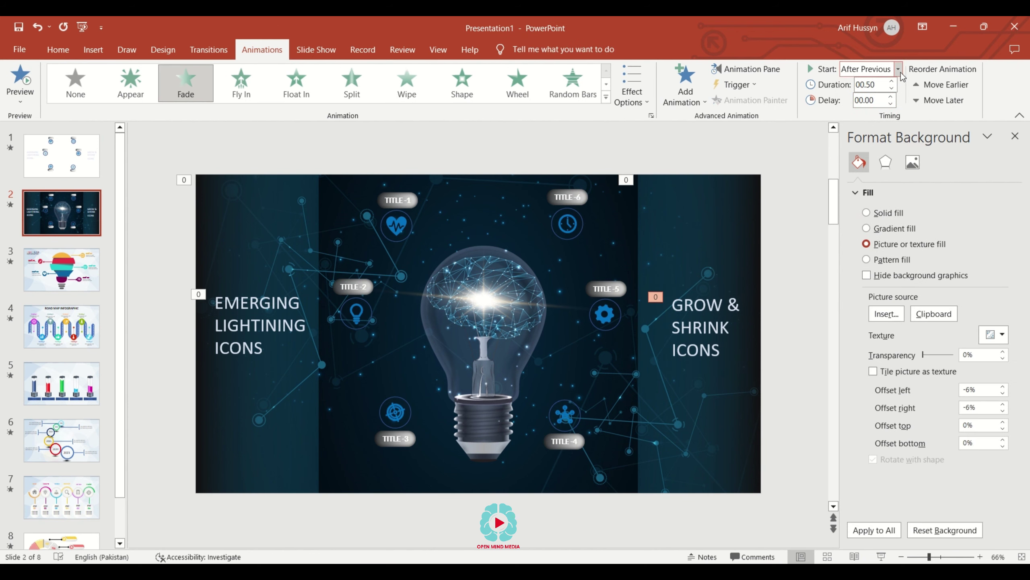
click(881, 557)
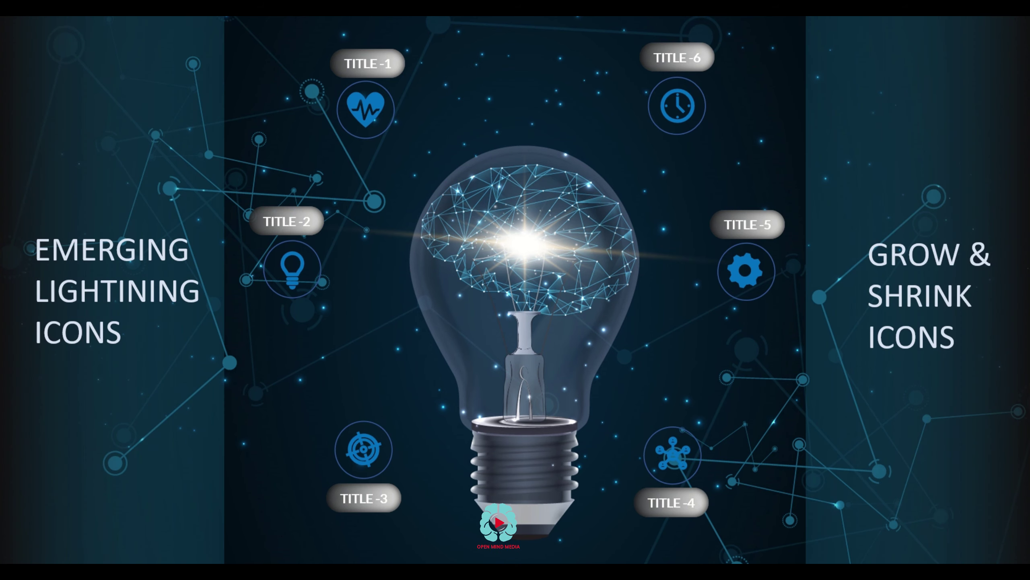
Step: In the Animation Pane, move Rectangle 1 and Rectangle 2 above the TextBox 3 and TextBox 4 entries
key(Escape)
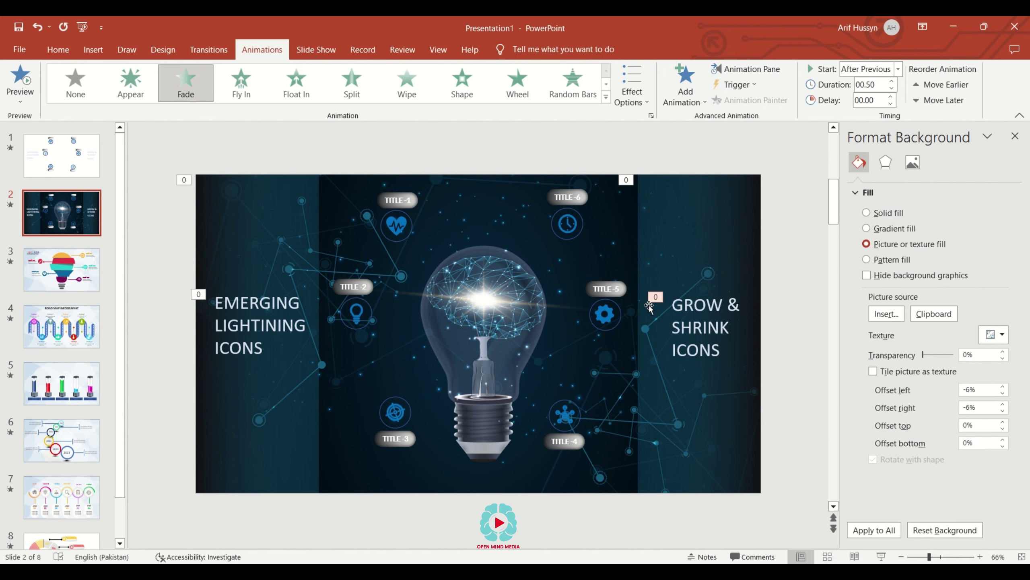
click(749, 69)
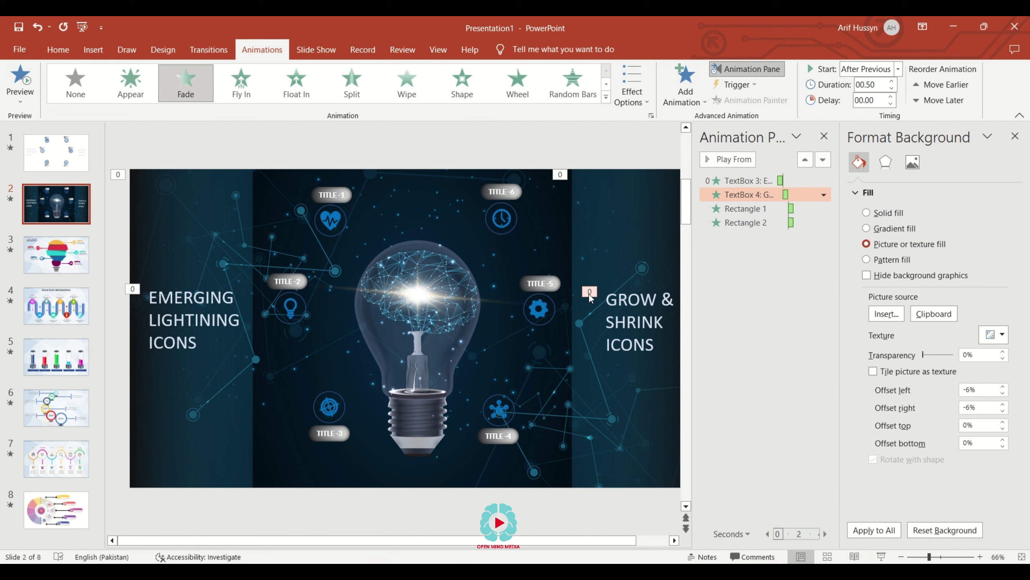
drag(766, 193, 767, 234)
click(757, 196)
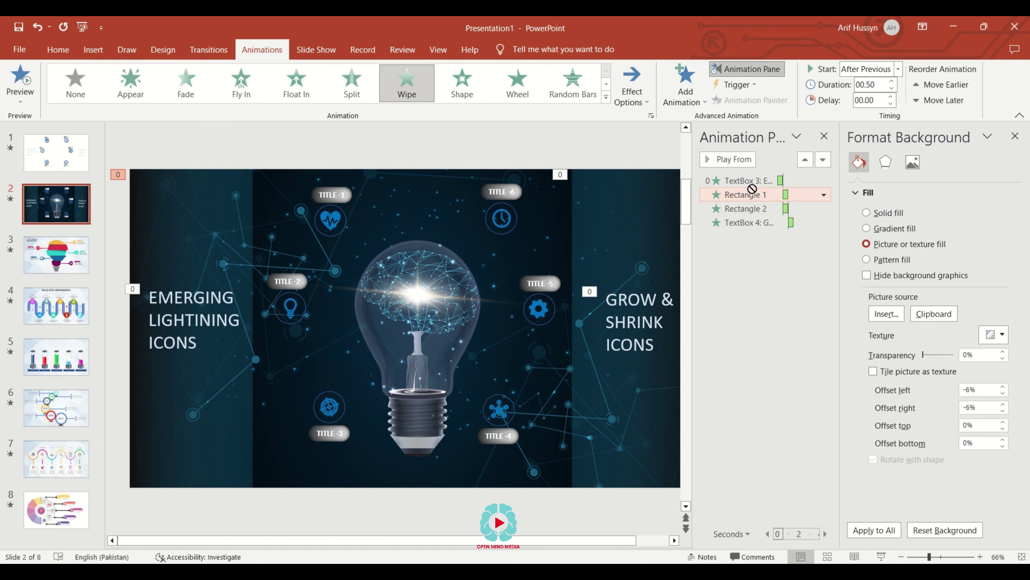
drag(752, 188, 752, 185)
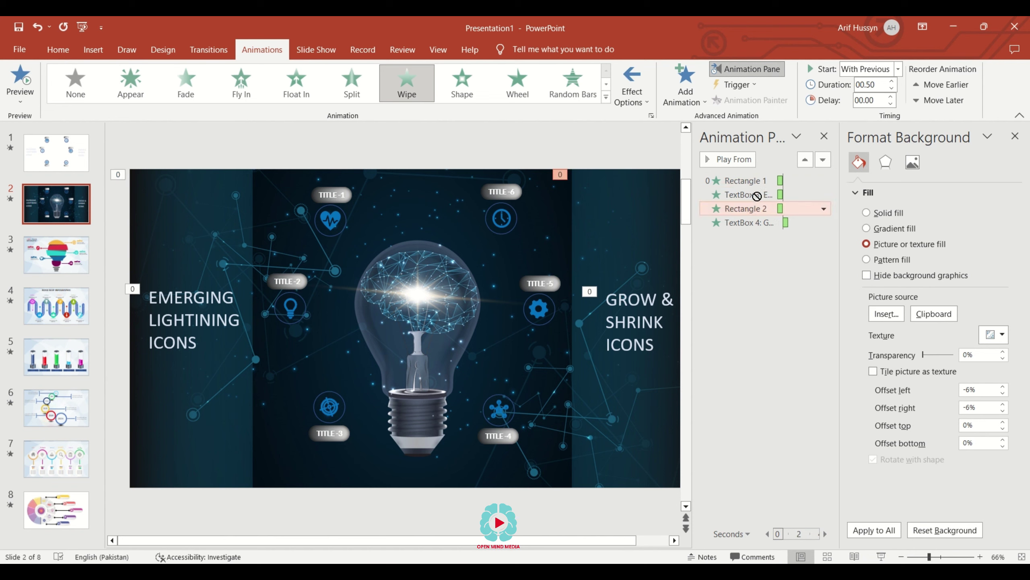
drag(752, 211, 757, 193)
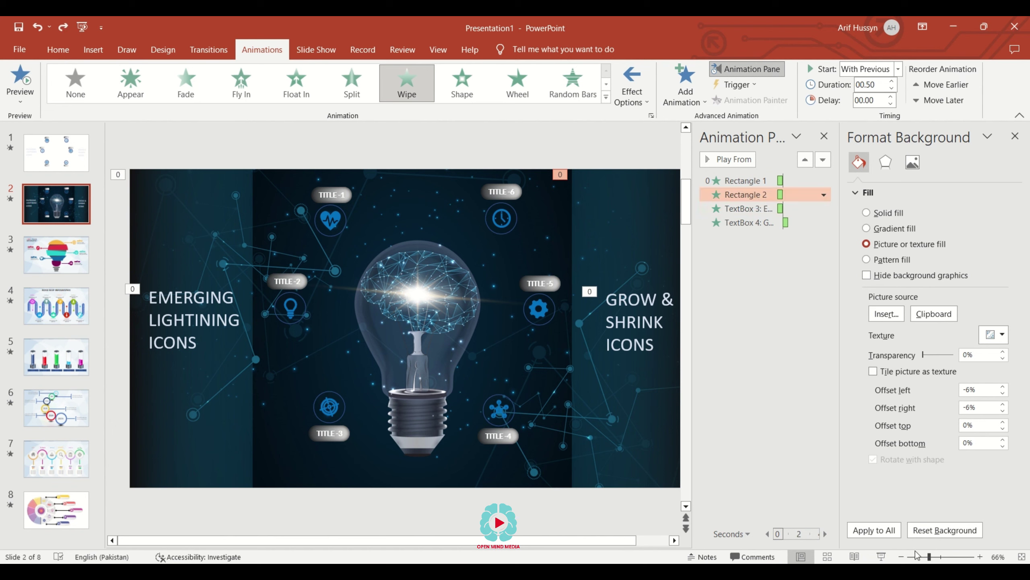
Step: Preview the reordered animations in a full-screen slideshow, then exit
click(881, 556)
click(880, 557)
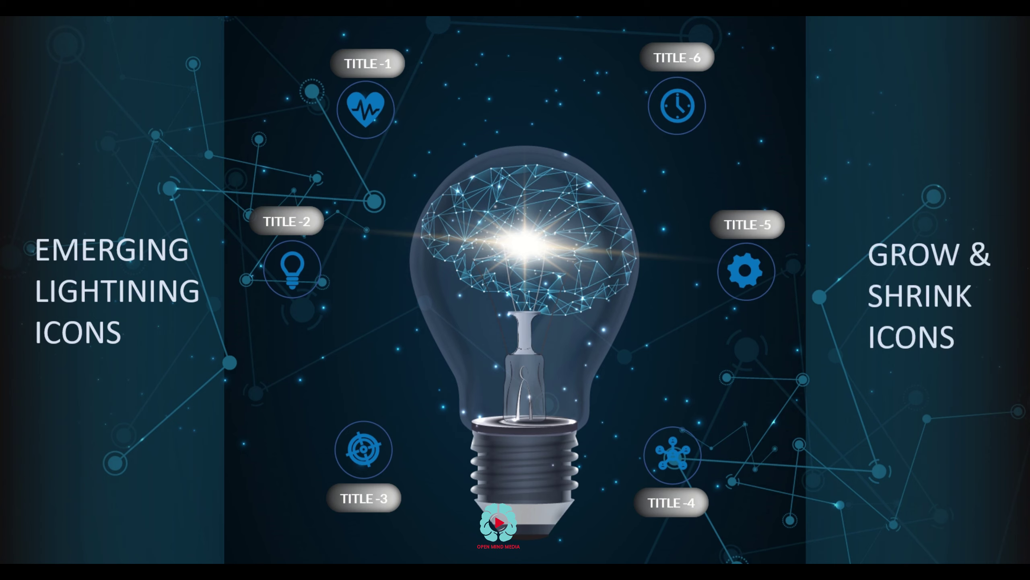
key(Escape)
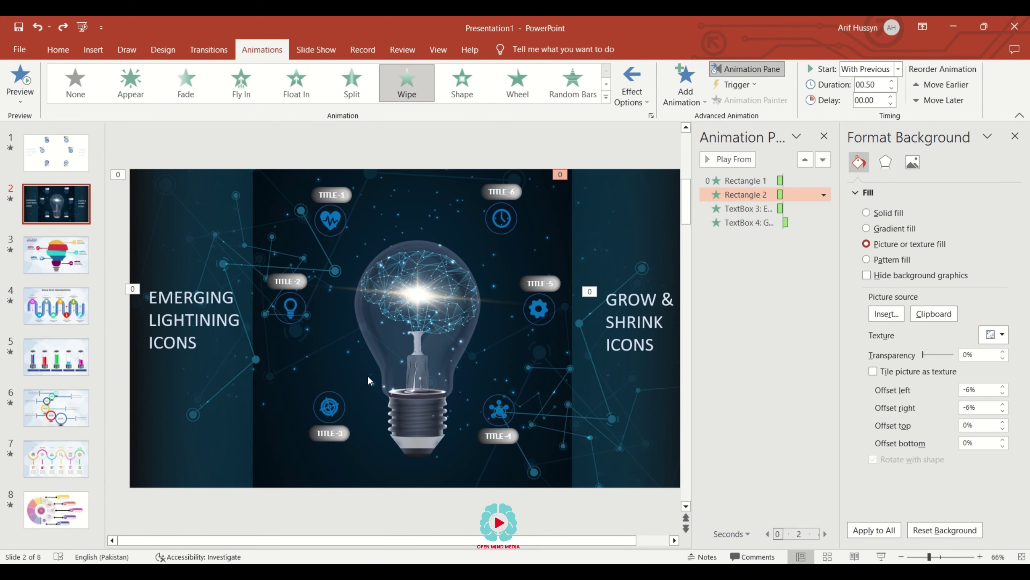
Step: Align the bottom target and network icons with the TITLE-3 and TITLE-4 labels below them
click(504, 407)
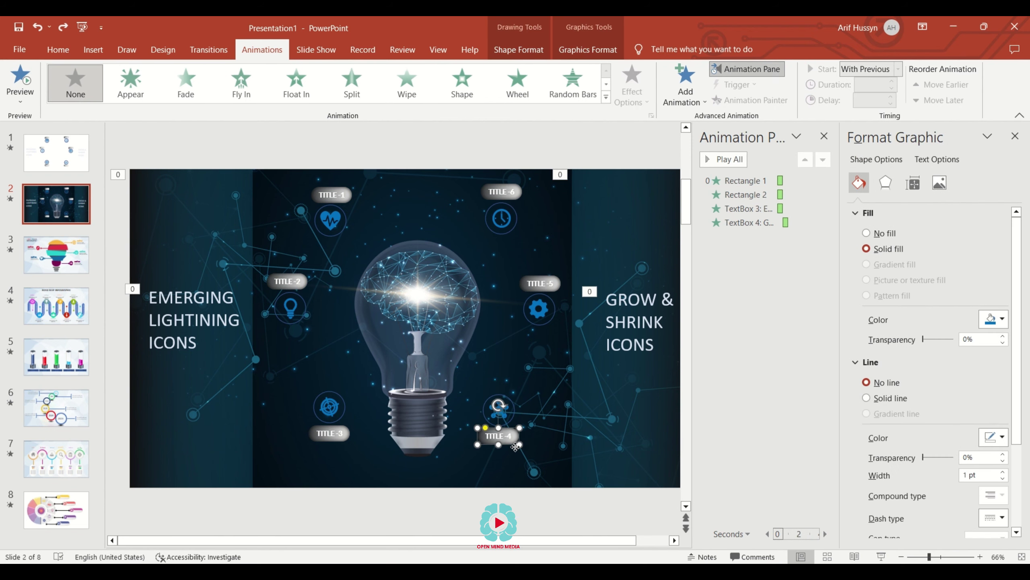
drag(506, 440, 508, 466)
drag(483, 412, 491, 422)
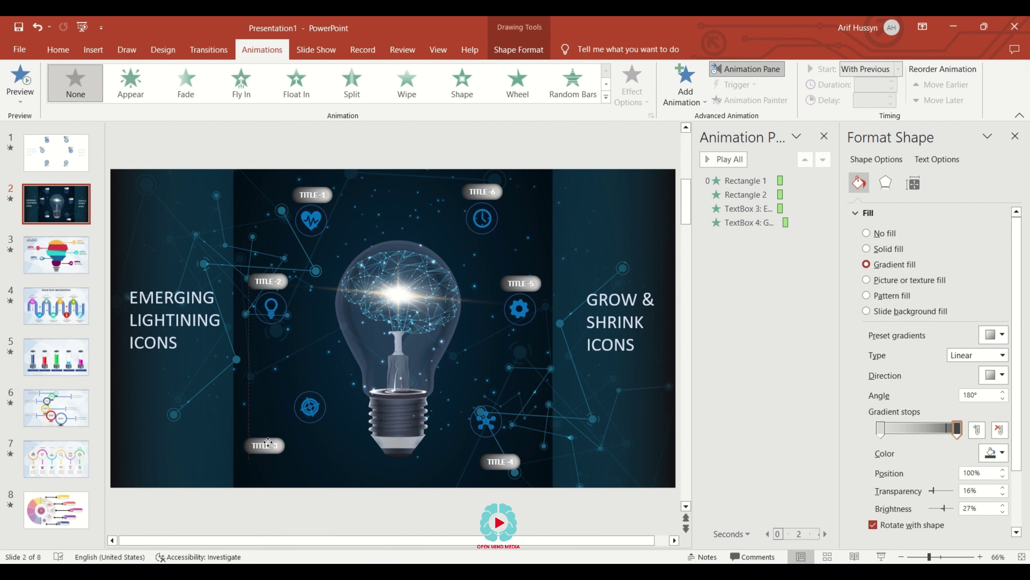
drag(317, 431, 259, 443)
mouse_move(313, 409)
mouse_down()
mouse_move(311, 437)
mouse_move(311, 421)
mouse_up()
drag(253, 446, 311, 446)
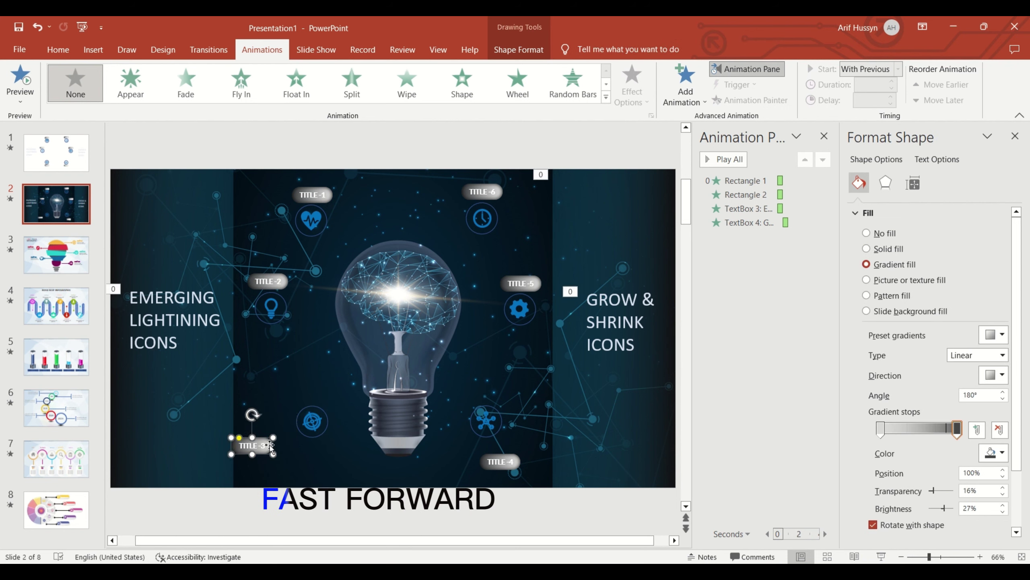
drag(517, 462, 501, 446)
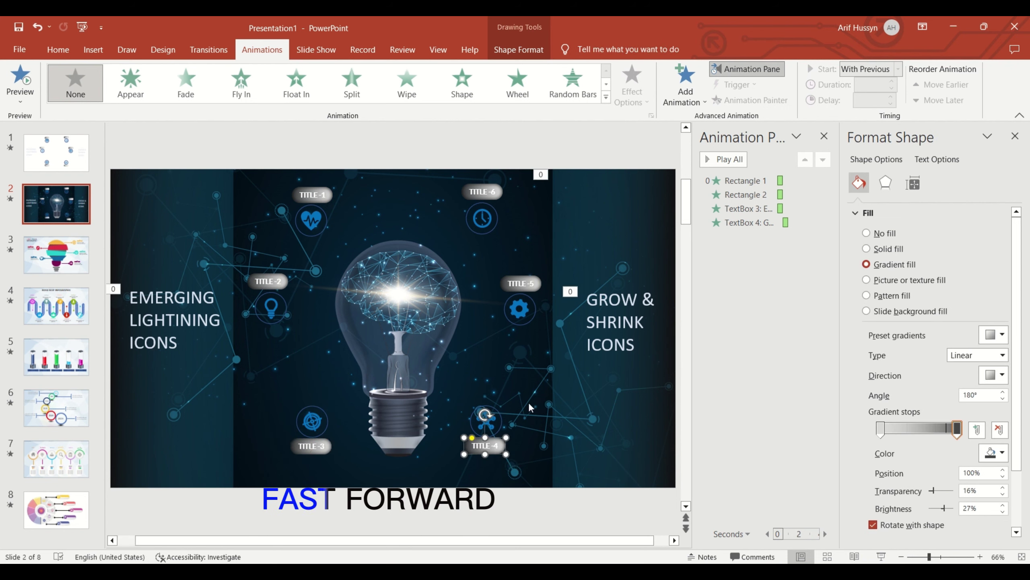
Step: Line up TITLE-5 with the gear icon and shift the lightbulb icon under TITLE-2
mouse_move(535, 312)
mouse_down()
mouse_move(548, 311)
mouse_move(531, 281)
mouse_up()
click(553, 325)
click(542, 317)
drag(541, 317, 543, 317)
click(540, 341)
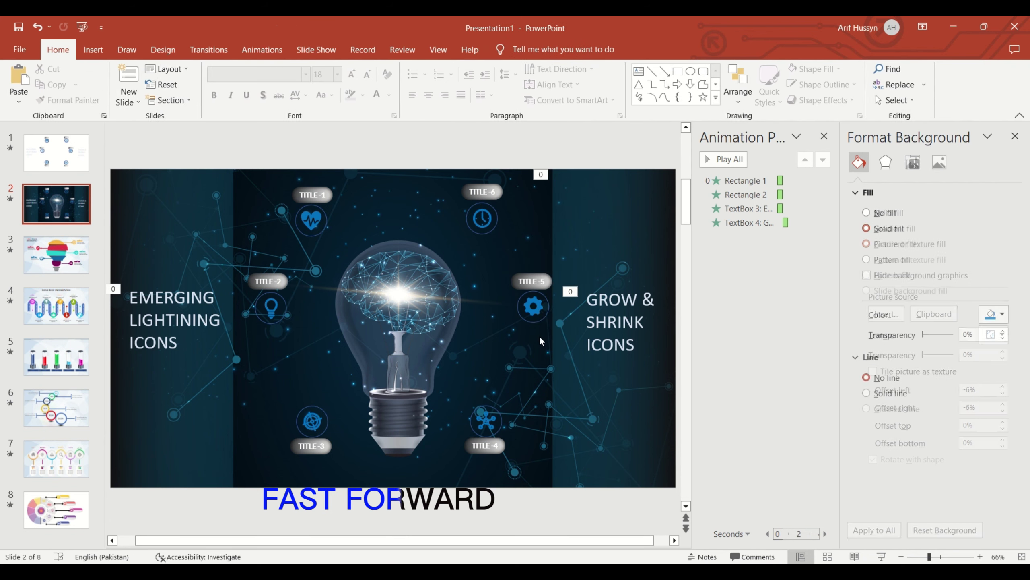
drag(547, 281, 550, 281)
click(288, 310)
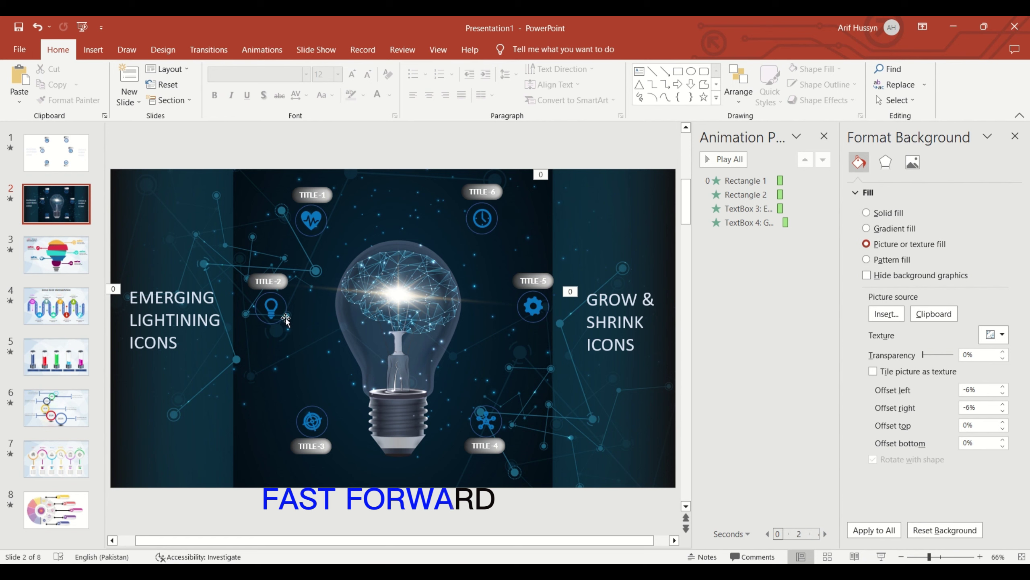
drag(271, 307, 266, 281)
click(300, 296)
Step: Position TITLE-1 and TITLE-6 above the heart and clock icons, moving both icons up
click(327, 207)
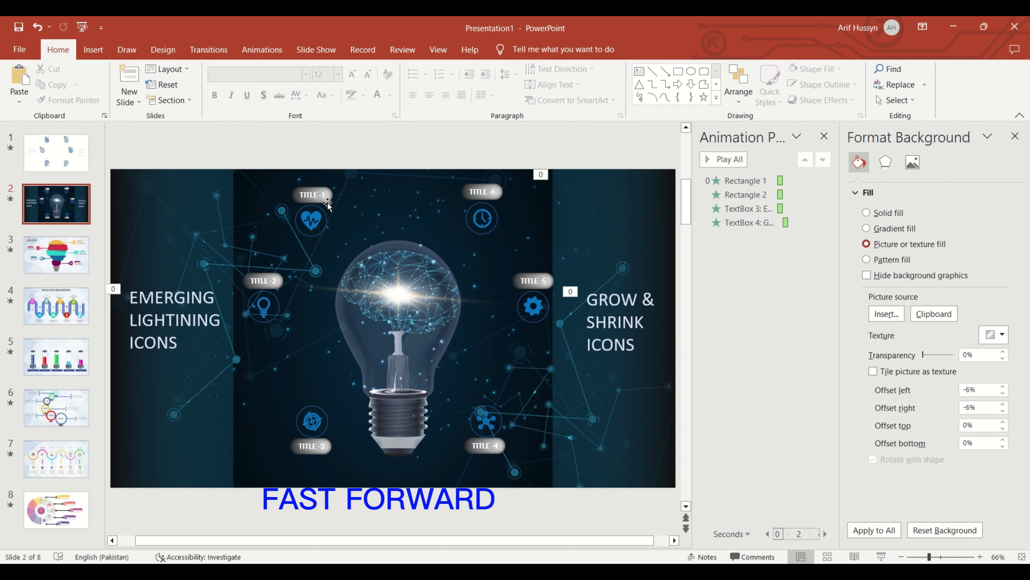
drag(321, 195, 318, 189)
click(326, 225)
click(483, 191)
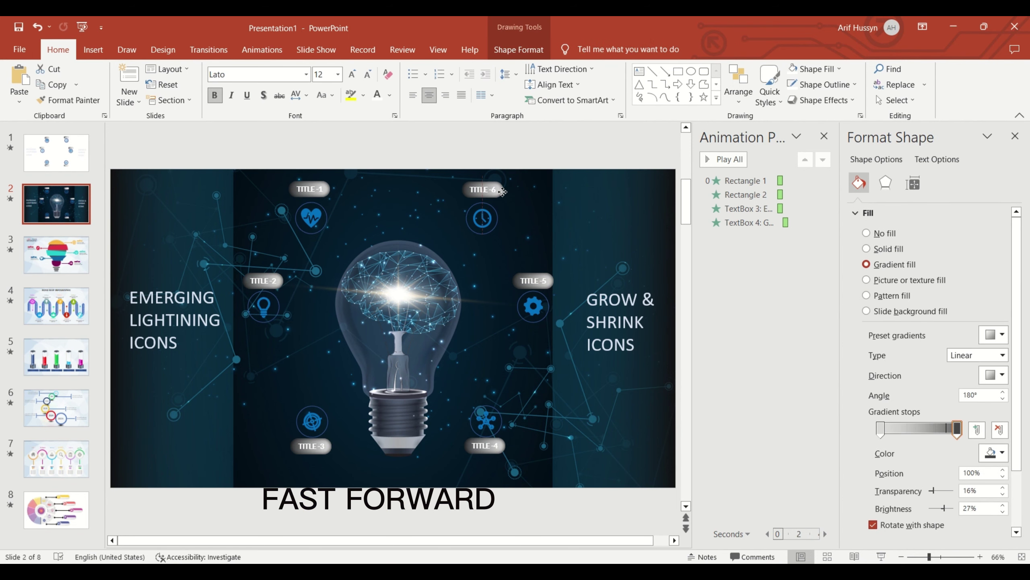
key(Up)
key(Up)
key(Up)
key(Up)
key(Up)
key(Up)
drag(489, 235, 491, 228)
drag(320, 222, 332, 186)
key(Escape)
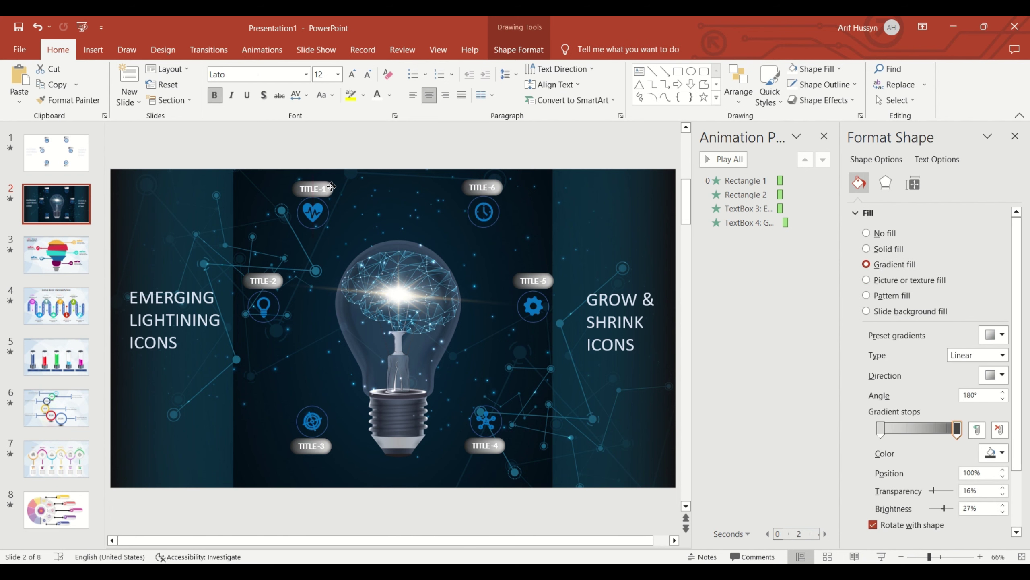
click(488, 232)
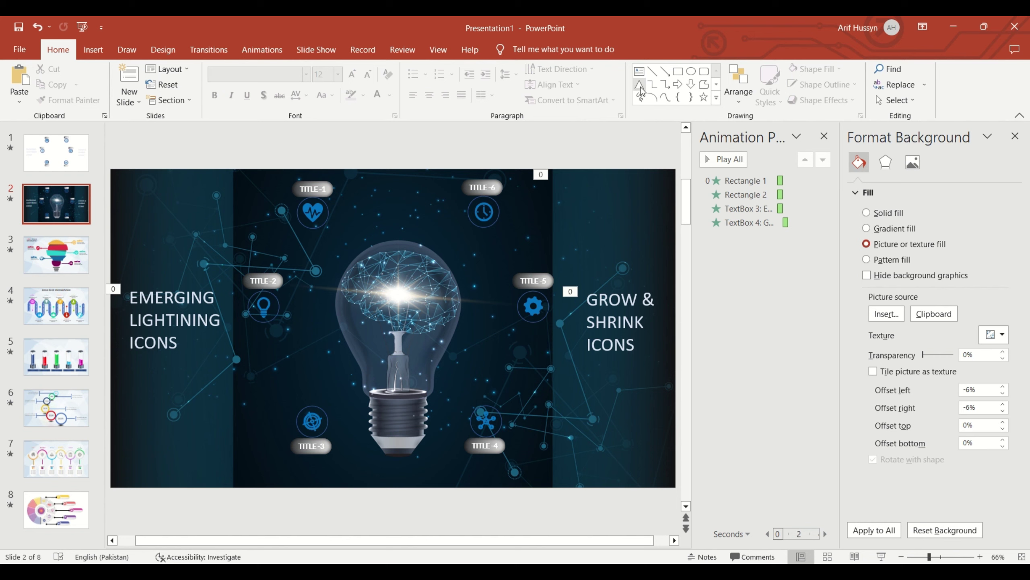
Step: Draw a circle over the lightbulb's glass
click(691, 72)
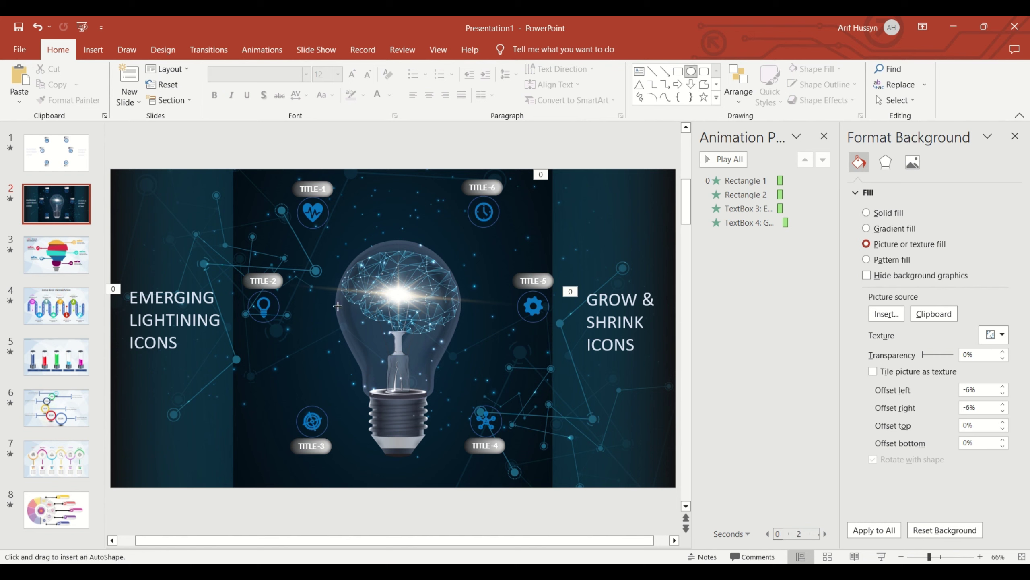
drag(335, 226, 460, 360)
drag(424, 325, 425, 321)
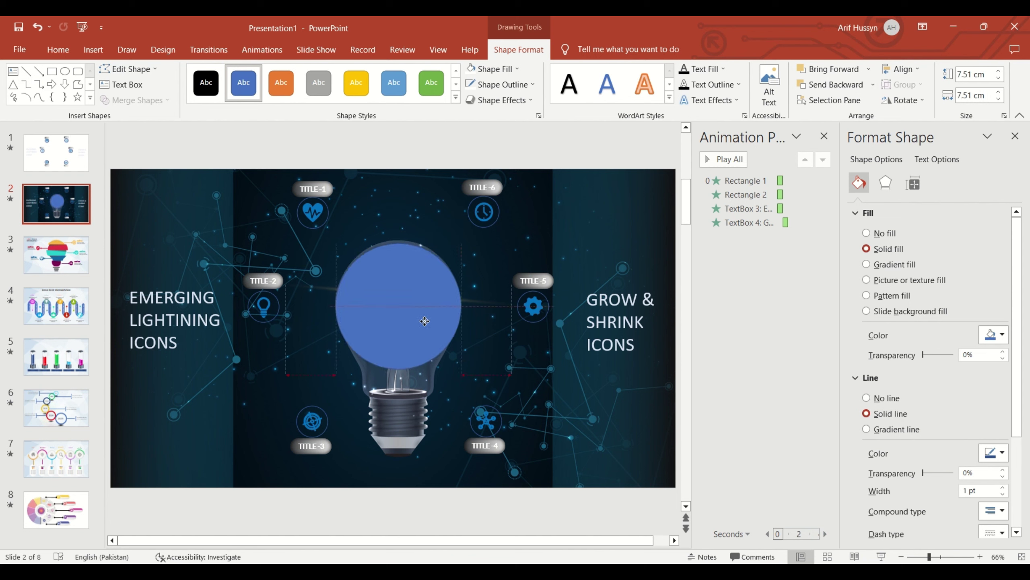
drag(425, 321, 434, 330)
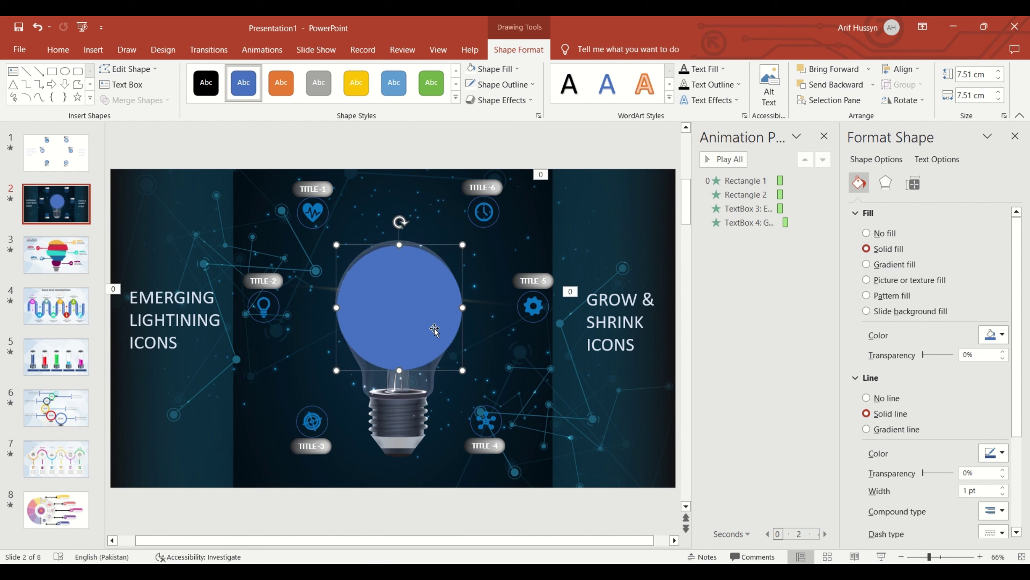
key(ctrl+z)
key(ctrl+z)
key(ctrl+z)
key(ctrl+z)
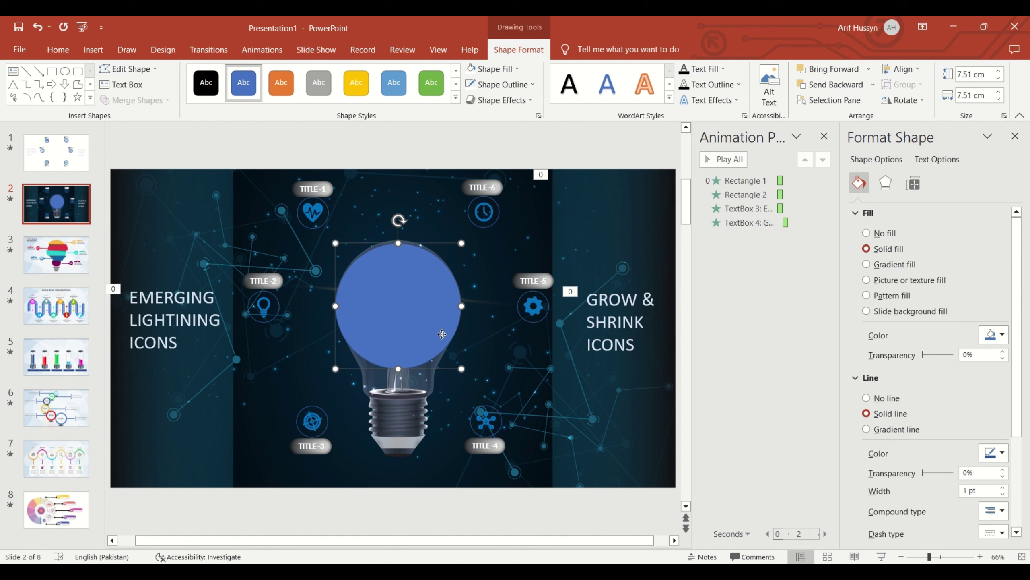
key(ctrl+z)
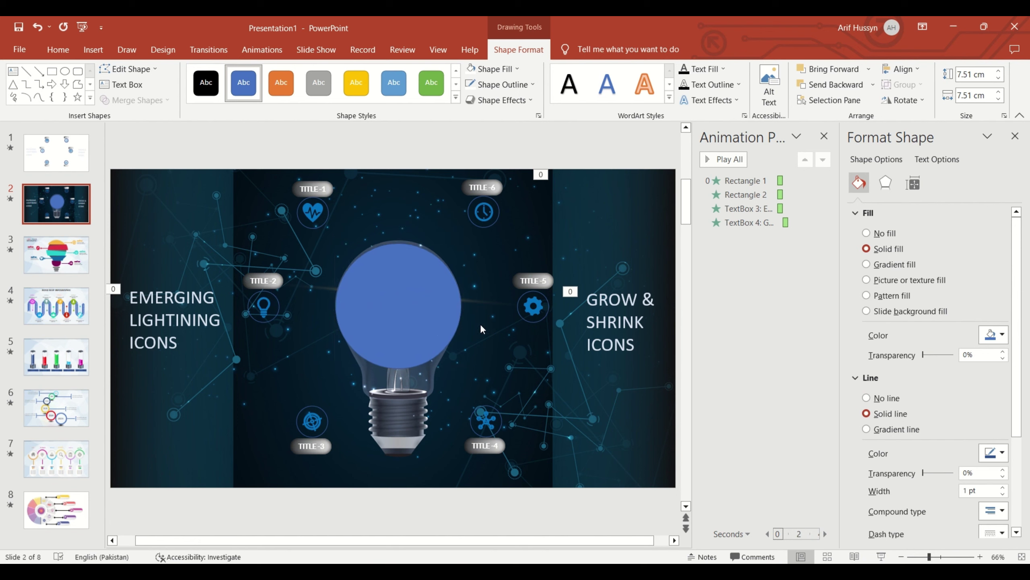
key(ctrl+z)
key(ctrl+z)
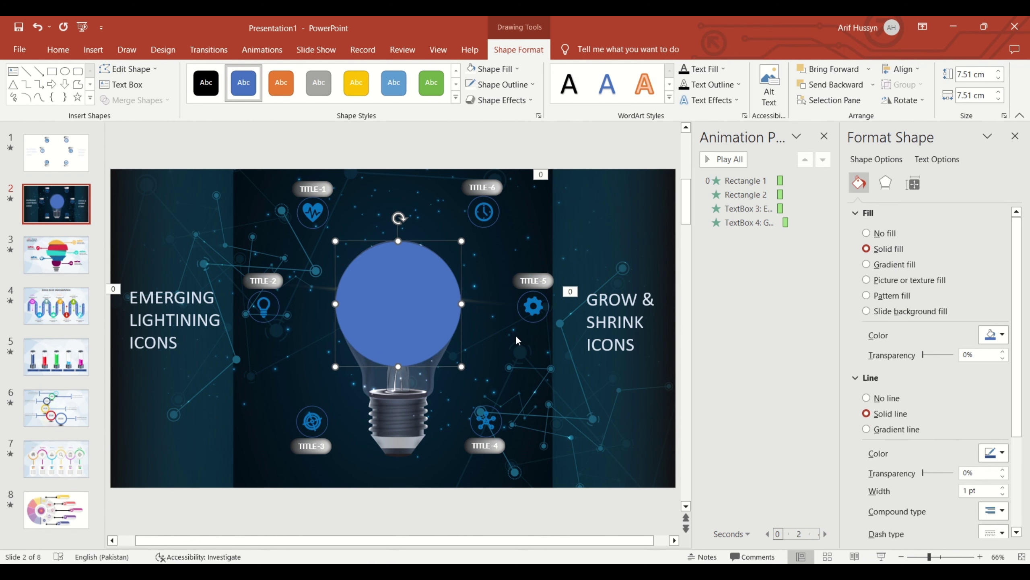
key(ctrl+z)
Step: Set the circle to No Fill with a blue outline
click(503, 85)
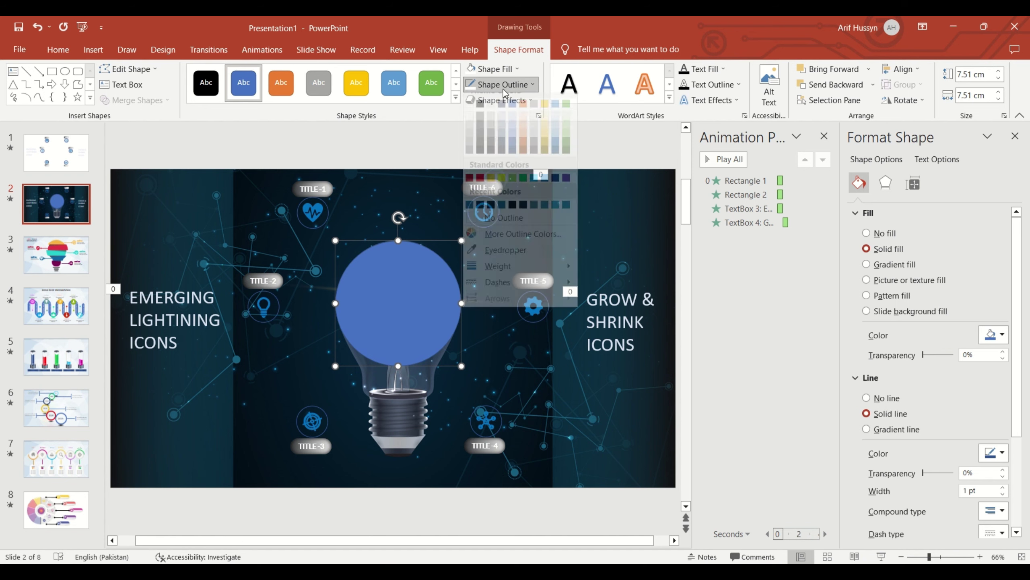
click(494, 226)
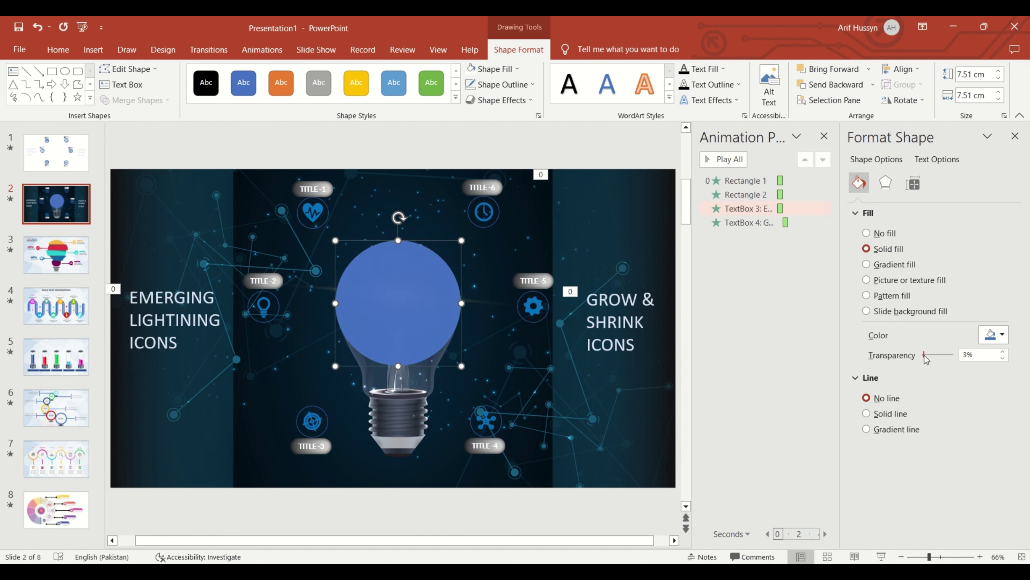
drag(925, 354, 937, 354)
click(493, 73)
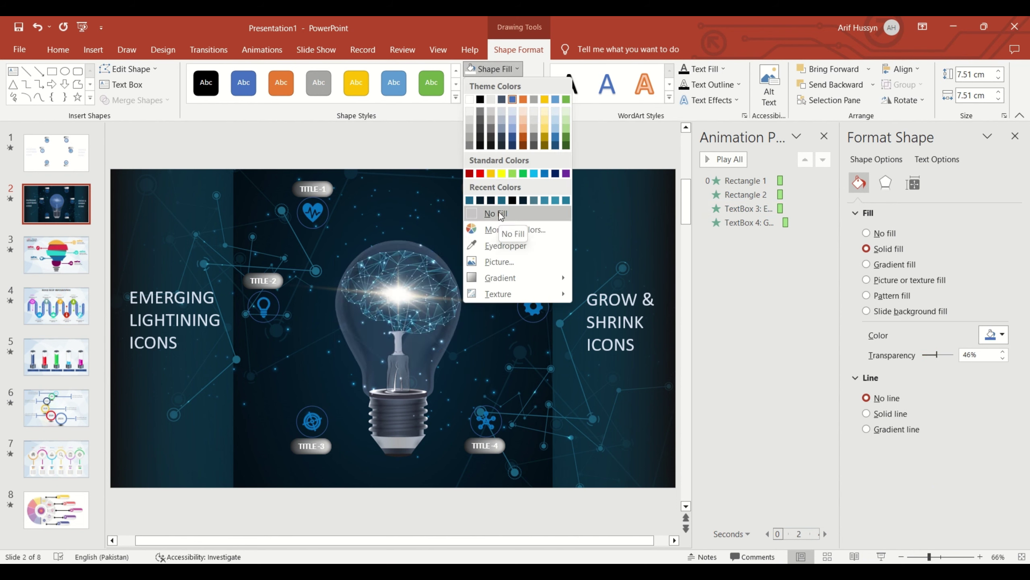
click(499, 212)
click(504, 86)
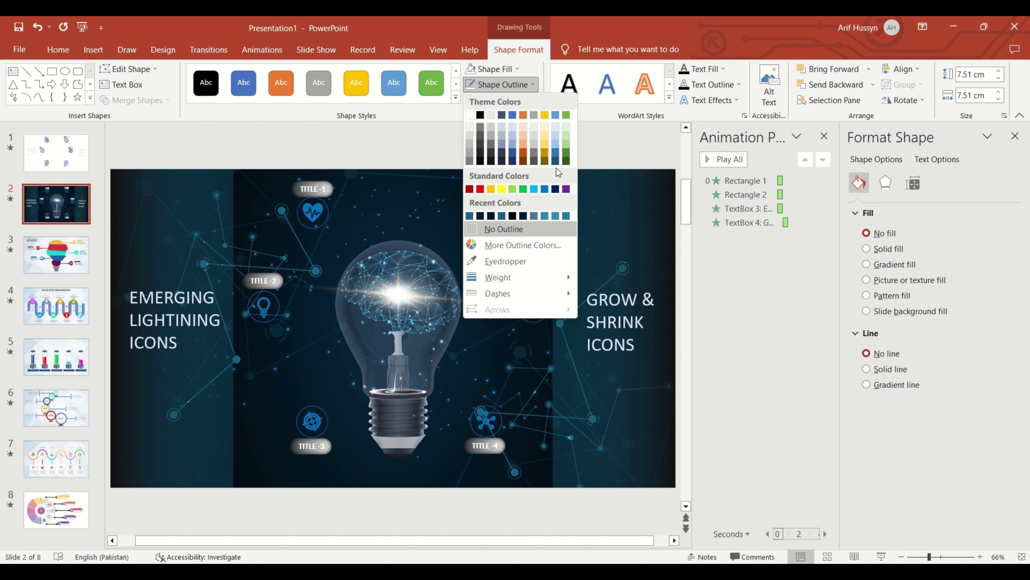
click(558, 144)
click(477, 262)
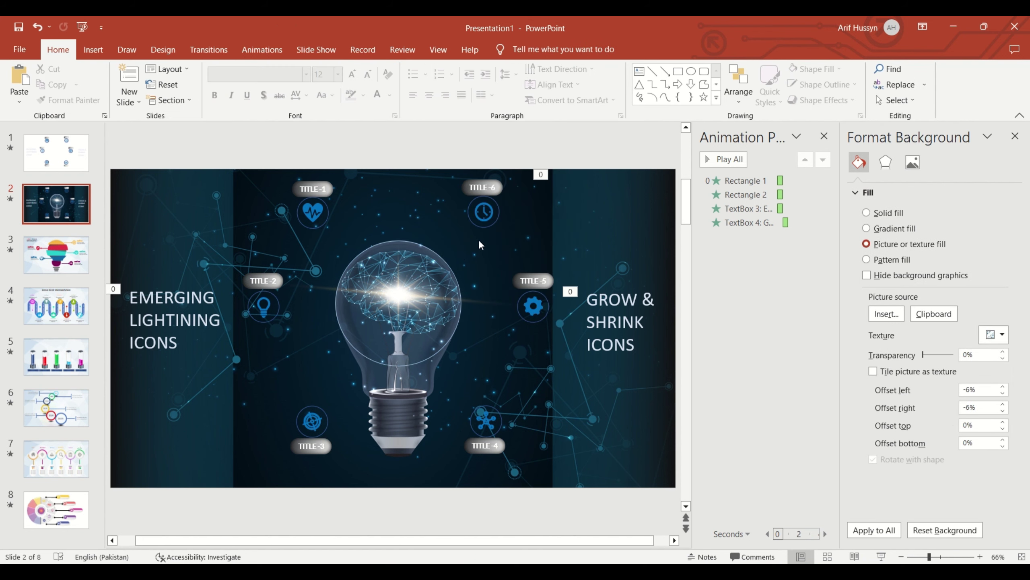
Step: Draw a line from the bulb to the heart icon, then select all six icons
click(652, 71)
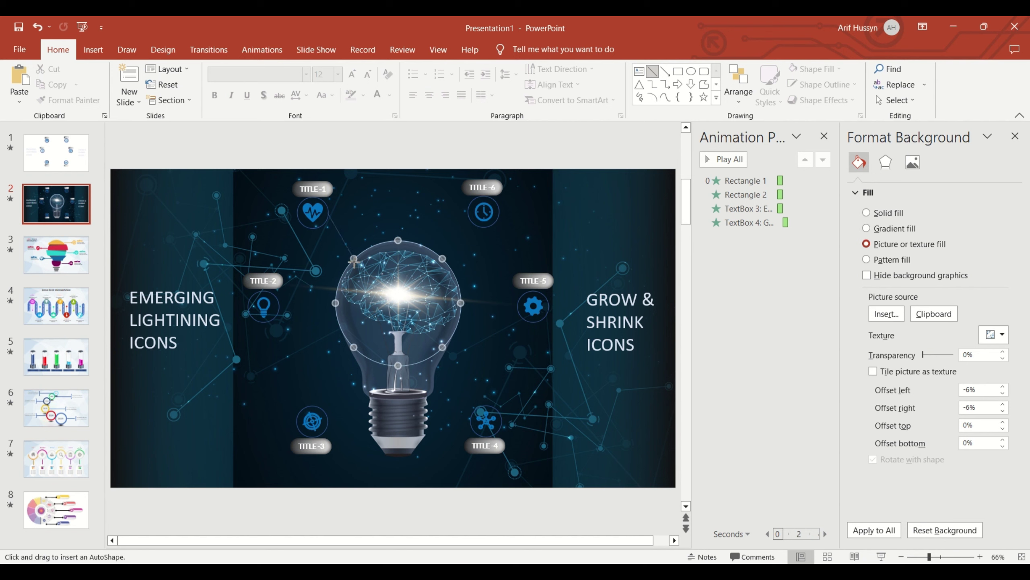
drag(353, 258, 327, 212)
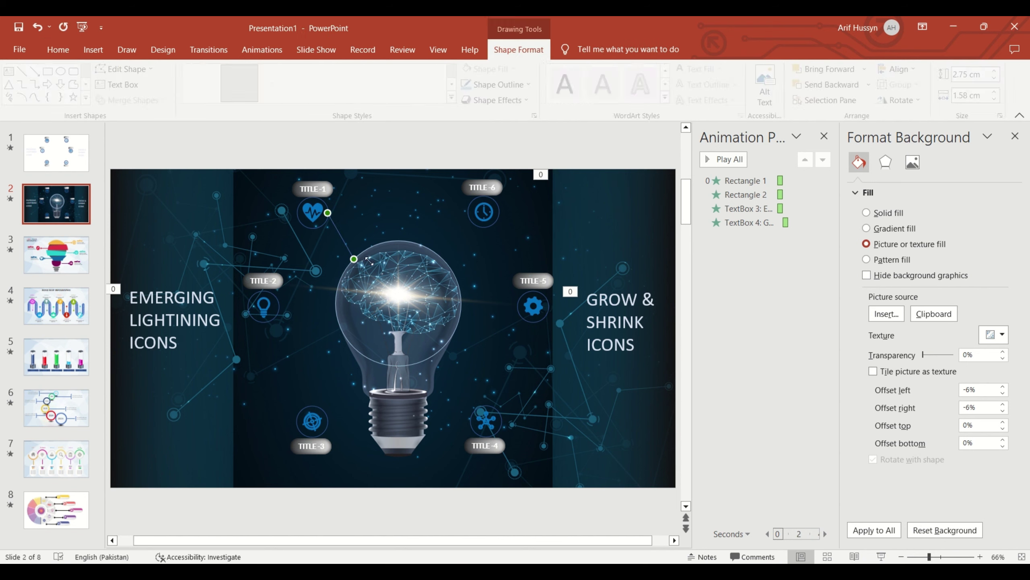
click(318, 222)
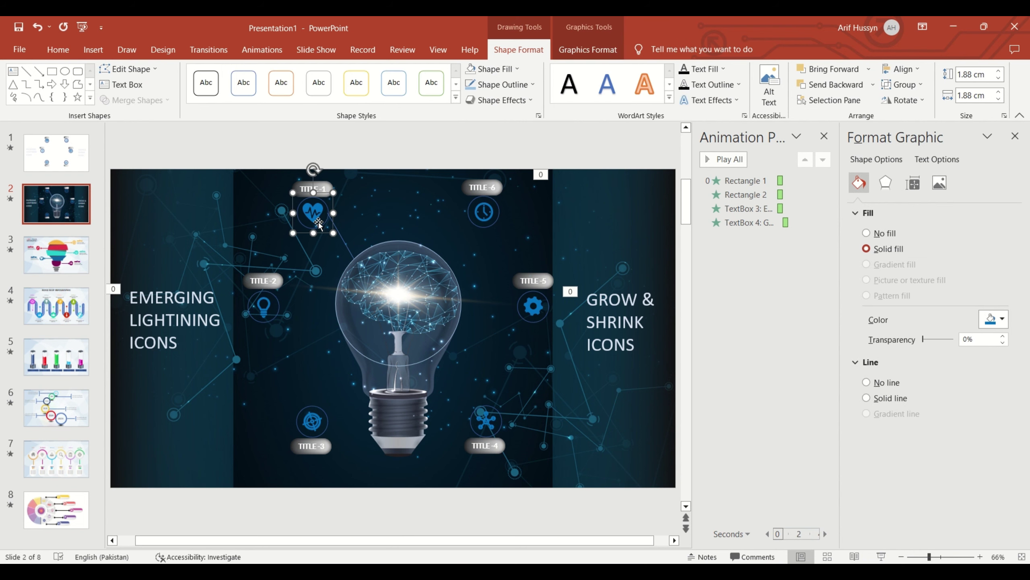
ctrl+click(264, 315)
ctrl+click(310, 411)
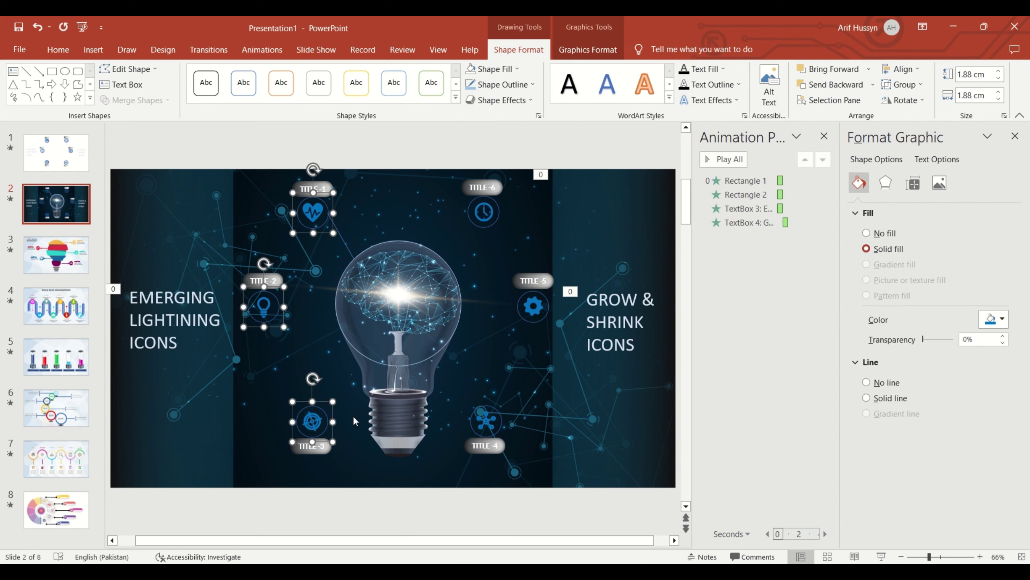
ctrl+click(491, 424)
ctrl+click(534, 304)
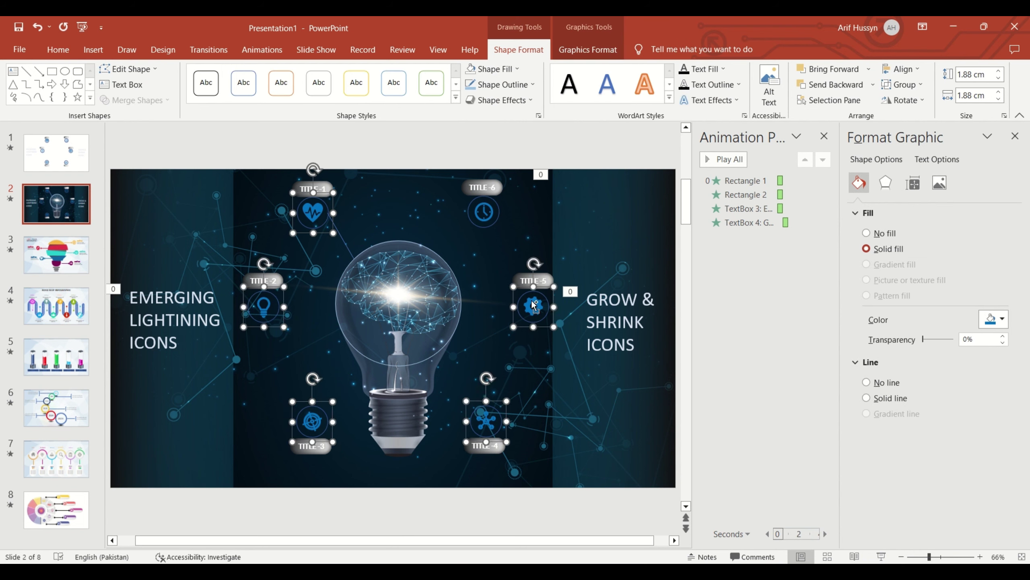
ctrl+click(486, 213)
Step: Ungroup the six selected icons
right_click(485, 214)
mouse_move(532, 312)
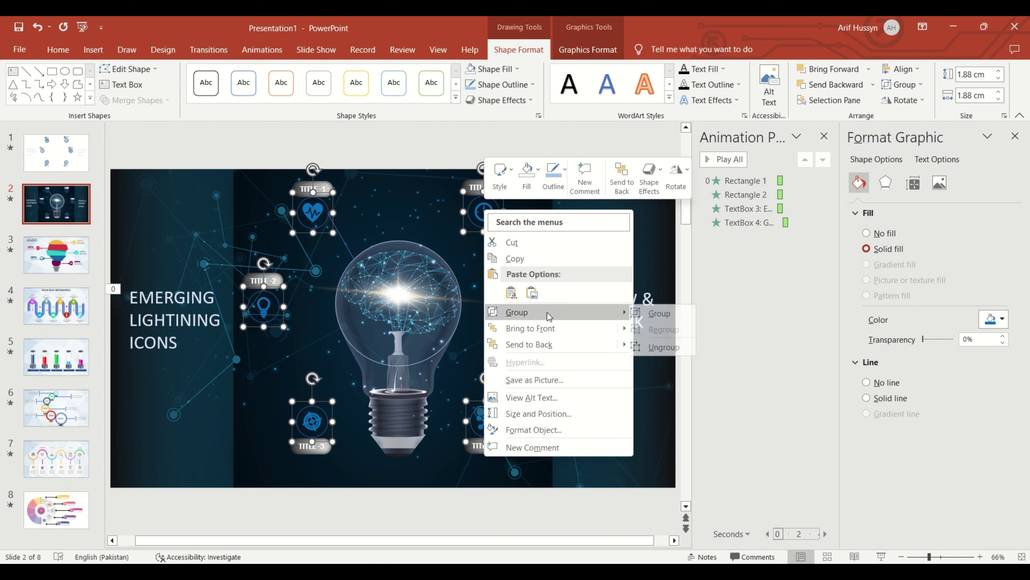
click(670, 348)
click(510, 317)
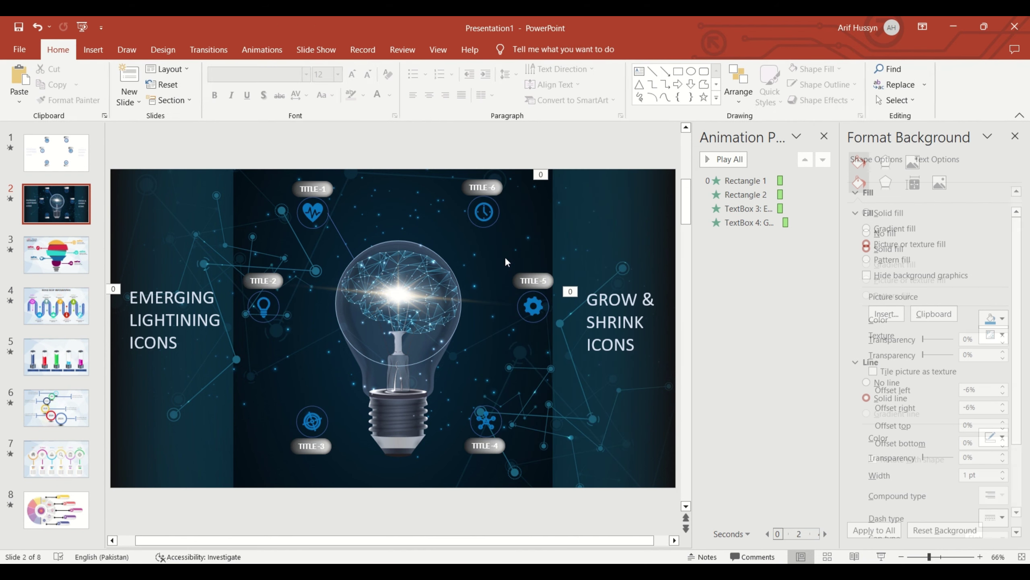
Step: Rotate the heart icon, then turn it back upright
click(330, 218)
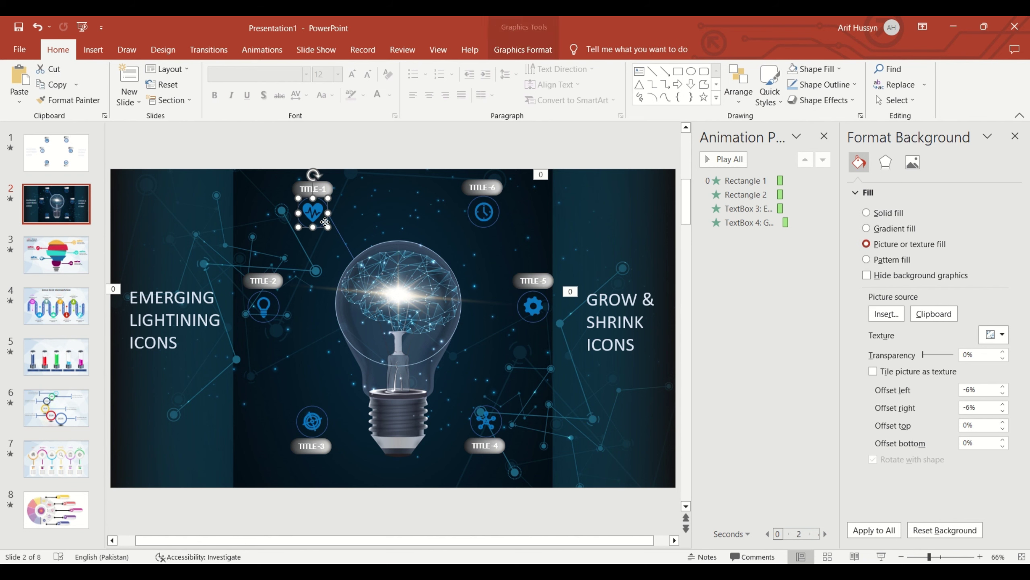
drag(313, 175, 338, 188)
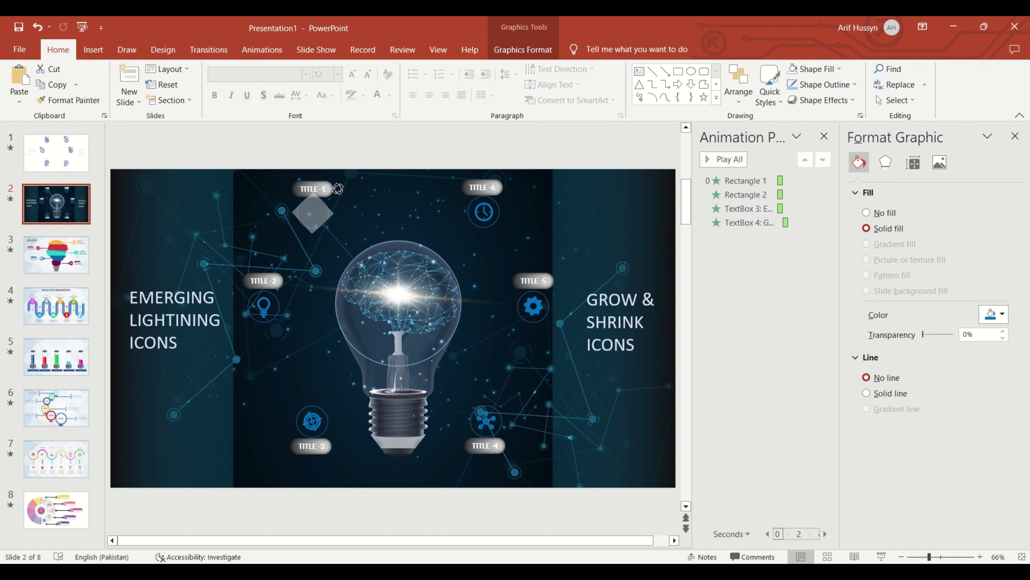
drag(338, 189, 339, 189)
click(383, 212)
click(318, 215)
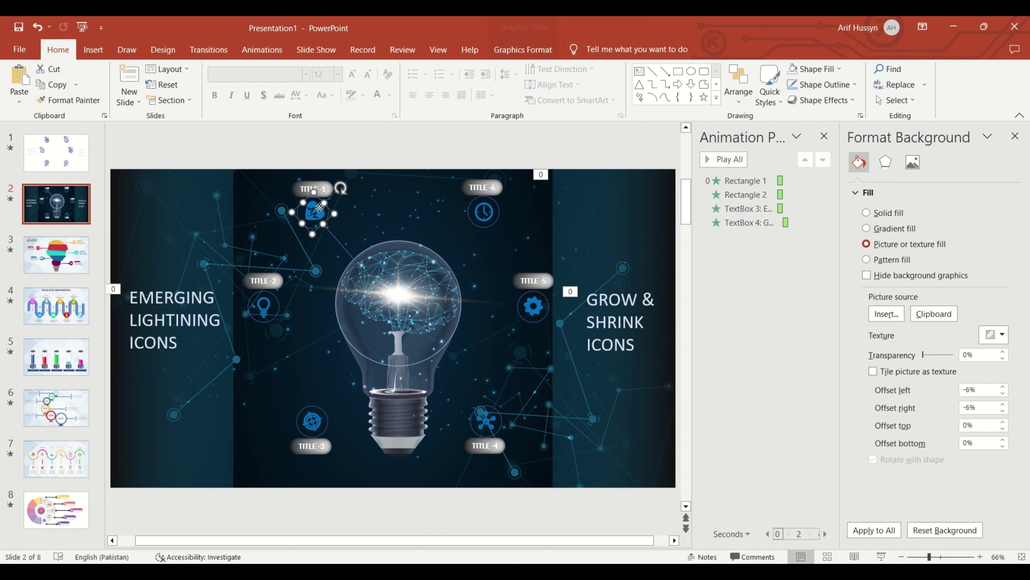
drag(342, 188, 340, 189)
click(332, 224)
click(318, 210)
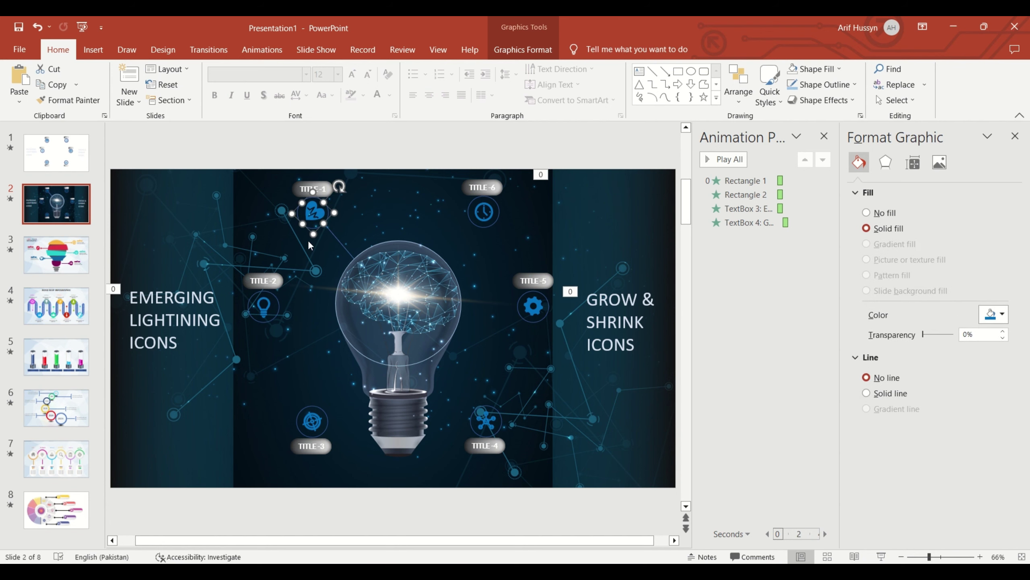
click(309, 245)
click(316, 212)
Step: Ungroup the heart icon and convert it to an editable drawing object
right_click(318, 217)
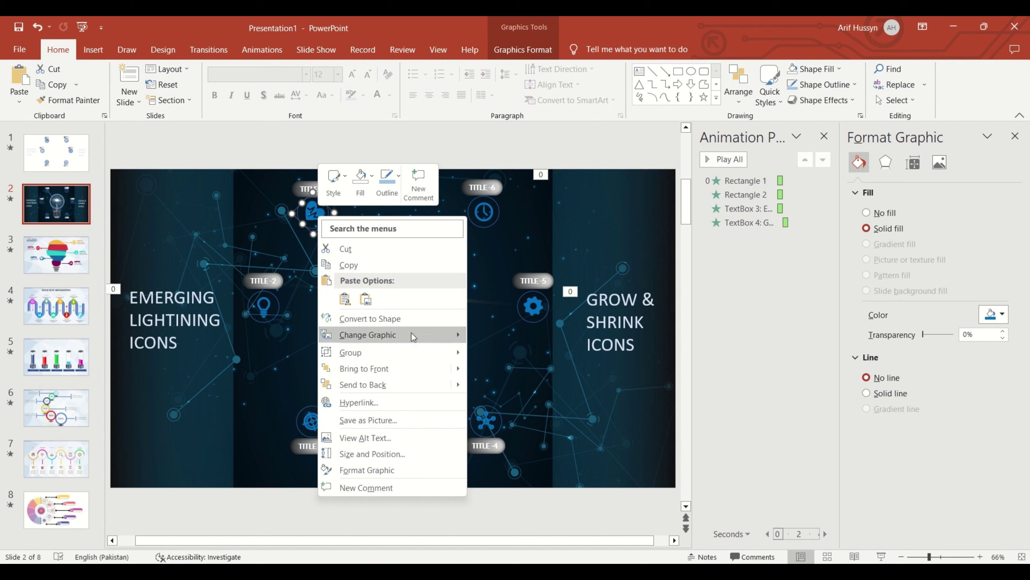
mouse_move(386, 352)
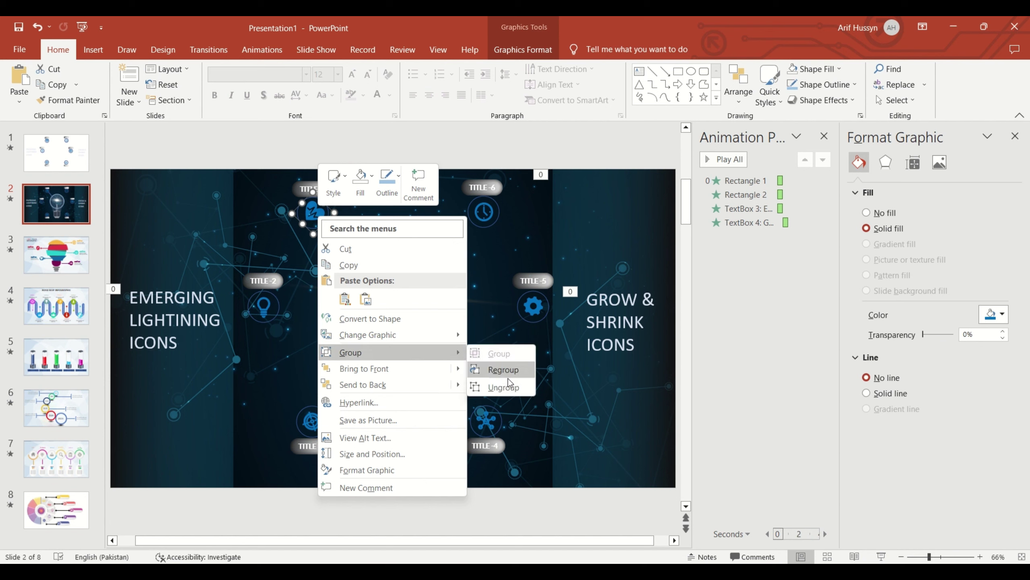
click(503, 388)
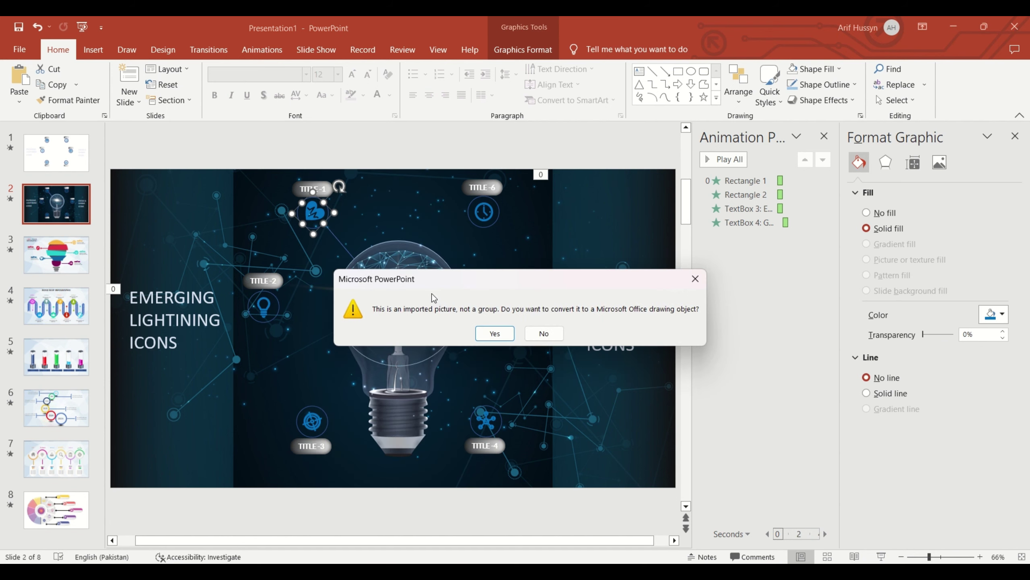
click(489, 331)
click(341, 229)
click(328, 224)
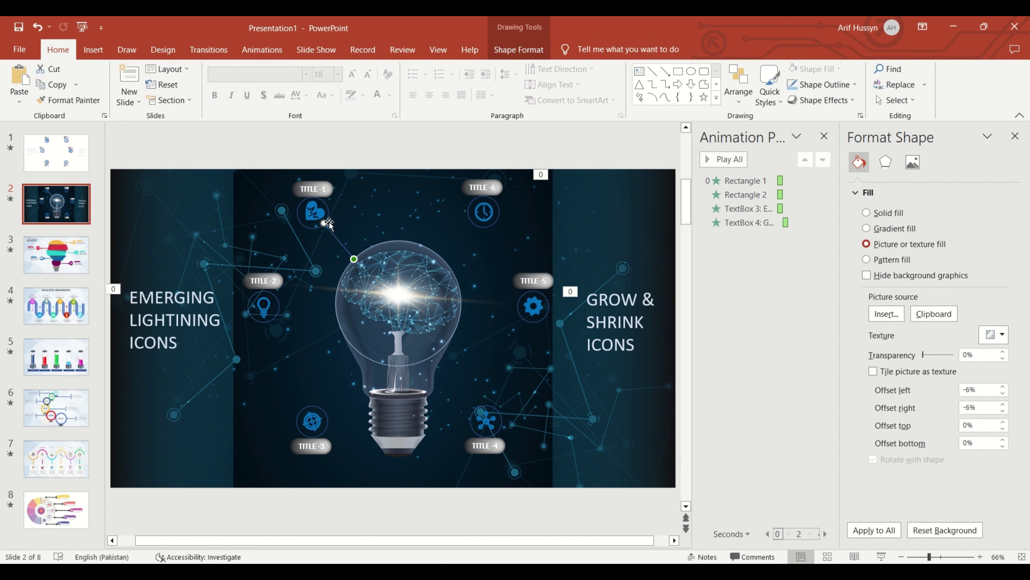
click(327, 223)
click(323, 213)
click(320, 206)
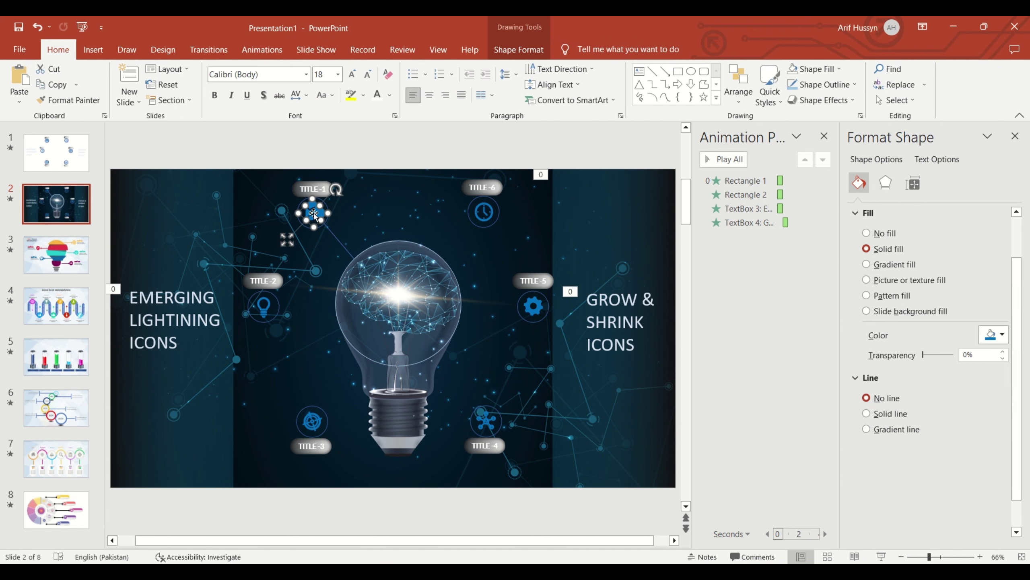
click(336, 193)
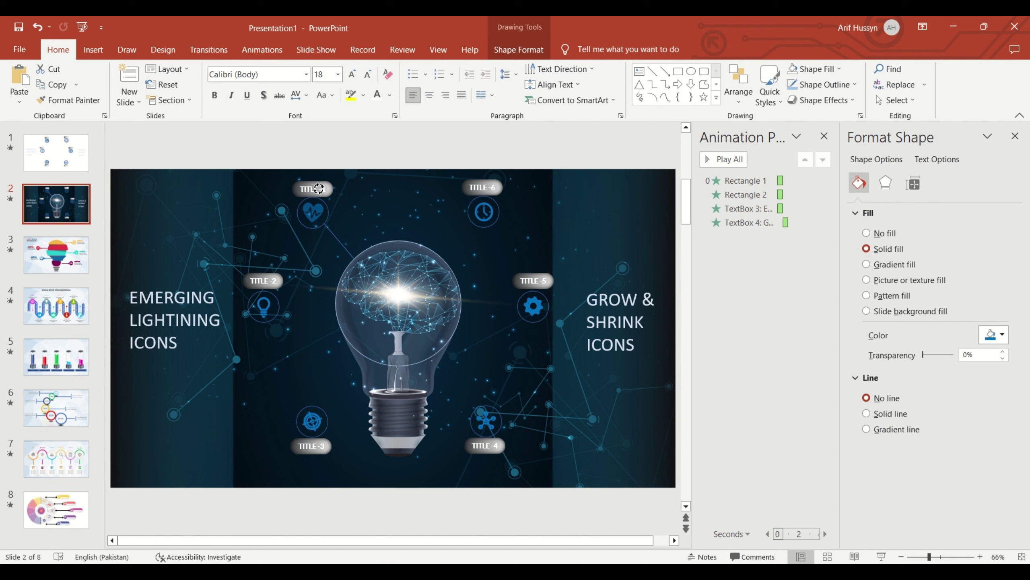
Step: Inspect the lightbulb icon and its surrounding circle
click(285, 301)
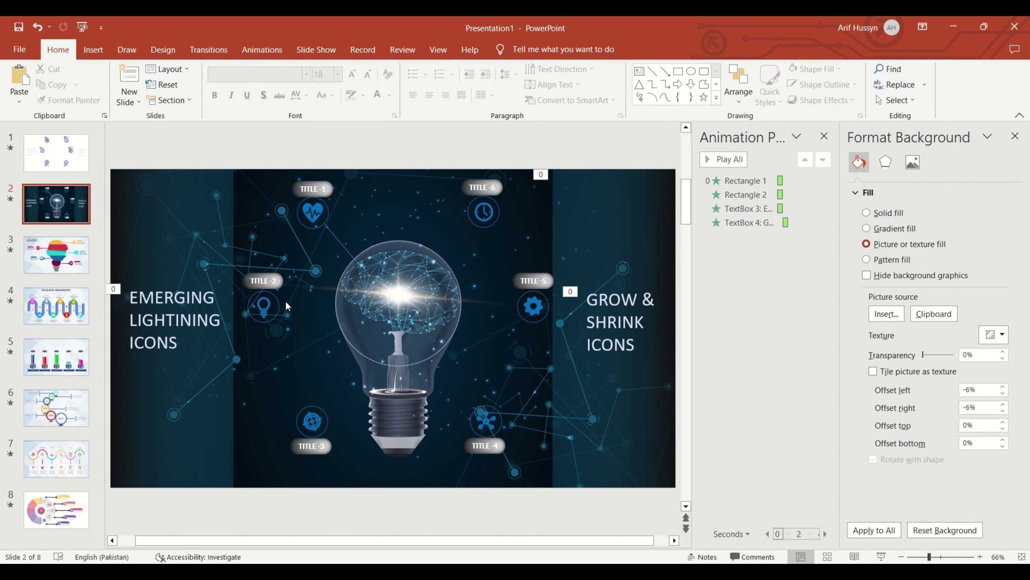
click(264, 306)
click(292, 316)
click(264, 300)
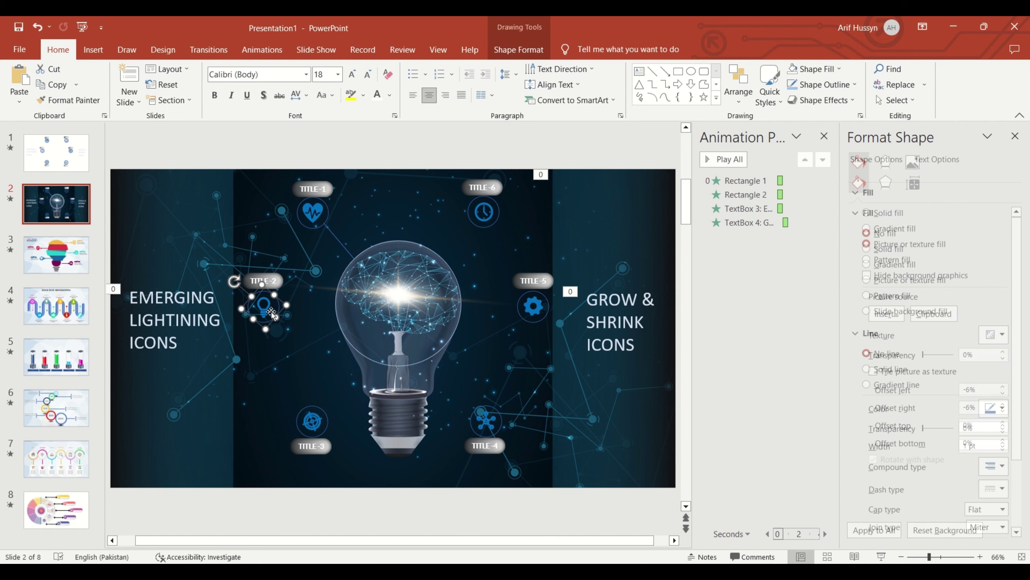
click(264, 307)
click(300, 315)
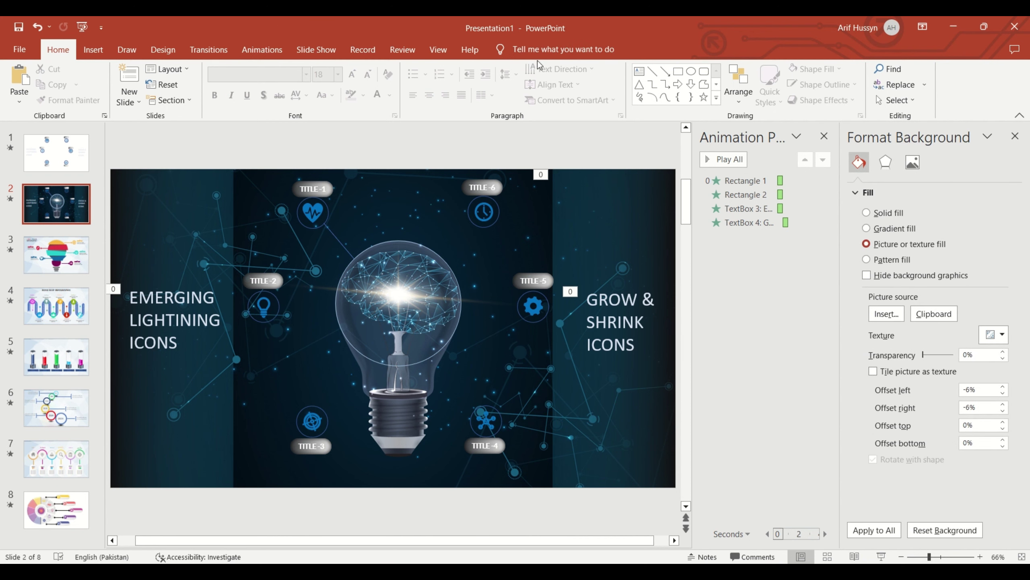
click(653, 71)
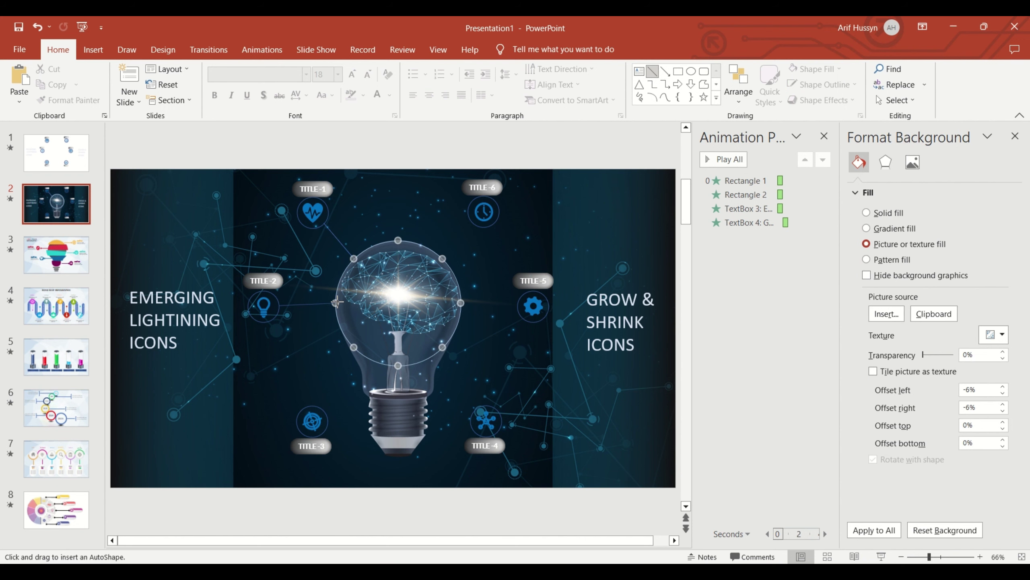
Step: Draw connector lines from the bulb to the lightbulb, clock and target icons, undoing a stray gear line
drag(336, 303, 235, 280)
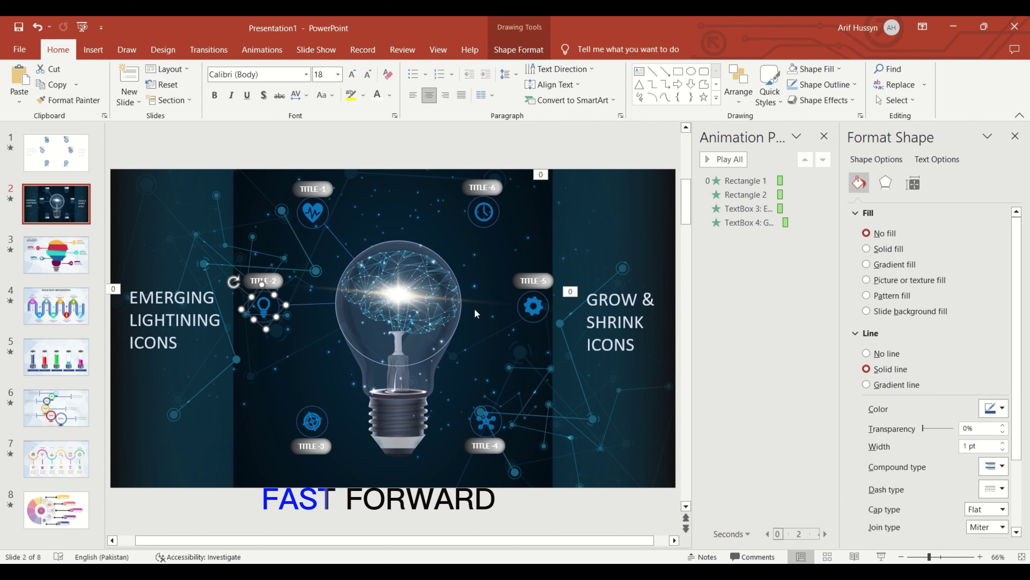
drag(471, 223, 444, 255)
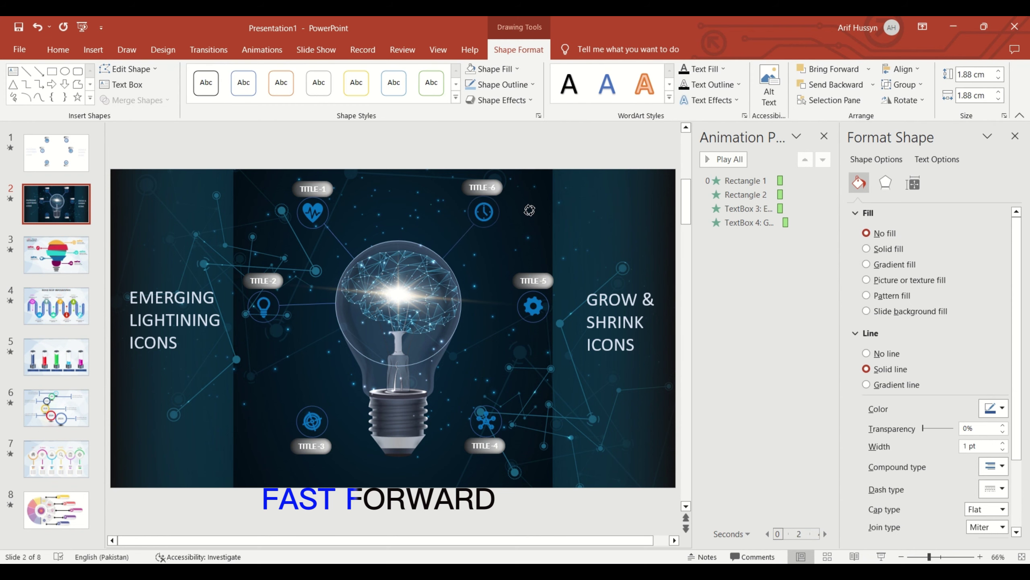
click(561, 290)
drag(561, 290, 533, 302)
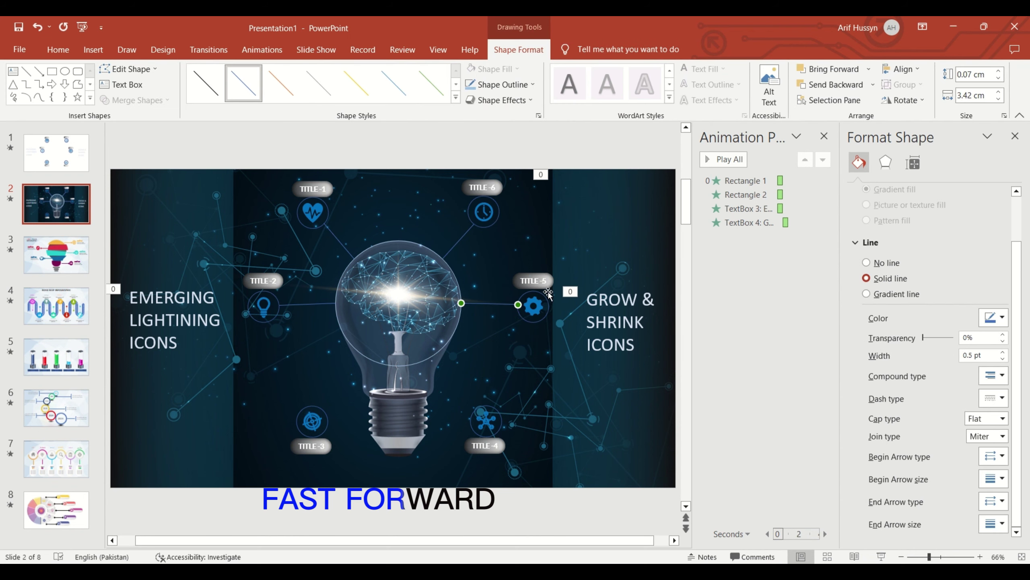
key(ctrl+z)
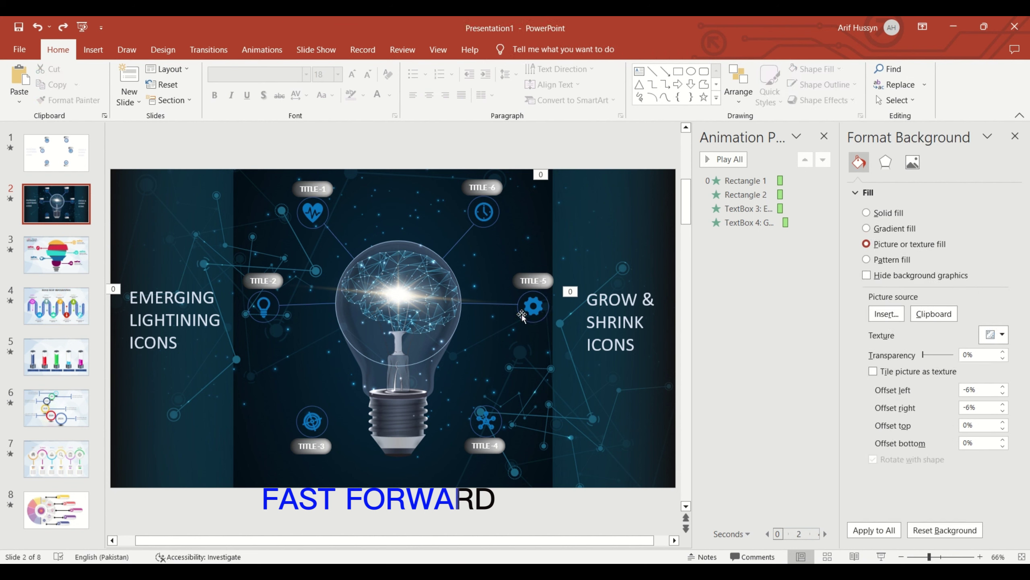
mouse_move(544, 269)
mouse_down()
mouse_move(557, 337)
mouse_move(544, 321)
mouse_up()
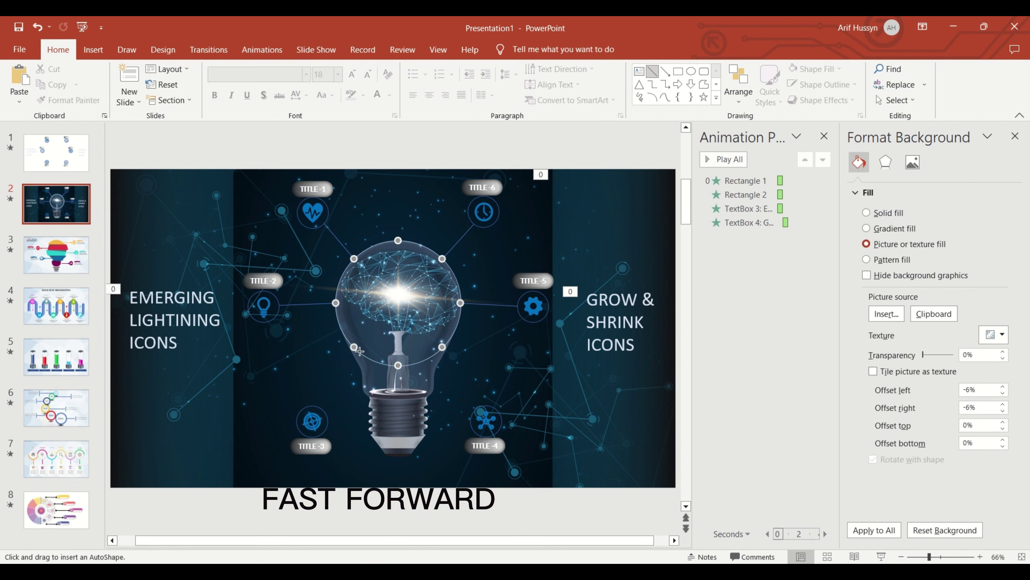
drag(322, 409, 353, 348)
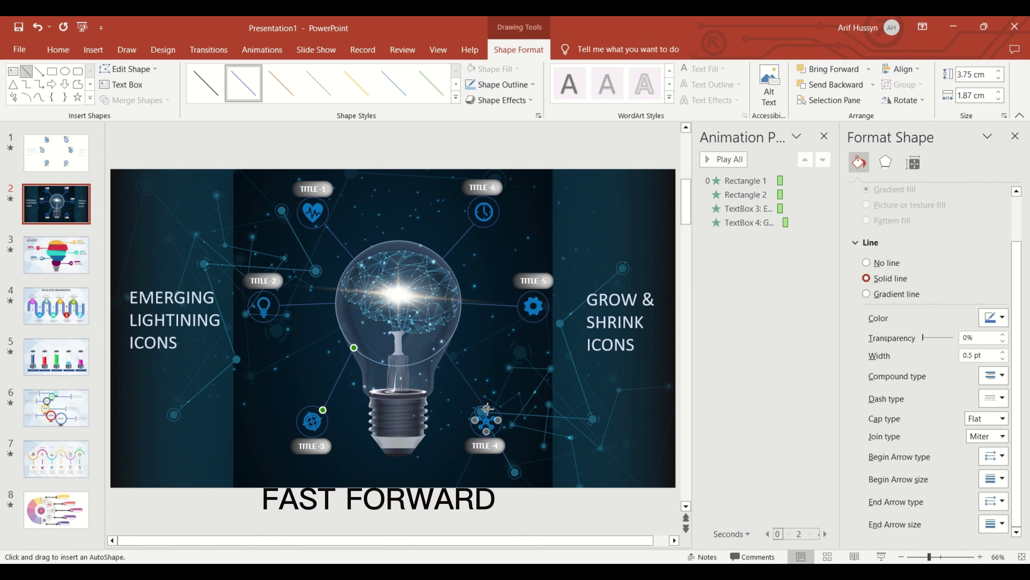
Step: Select the connector lines running to the target and molecule icons
click(486, 421)
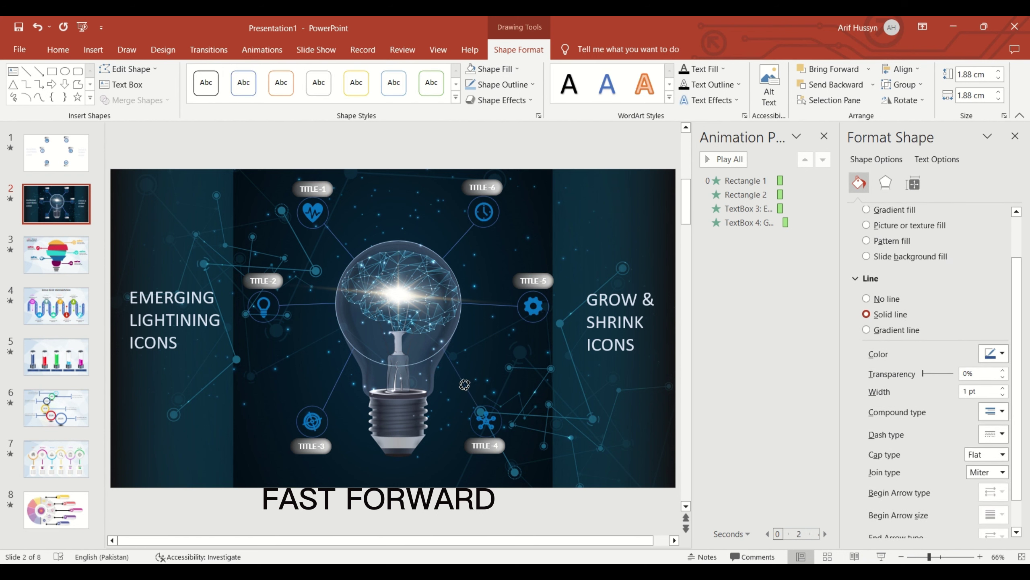
click(313, 421)
click(334, 391)
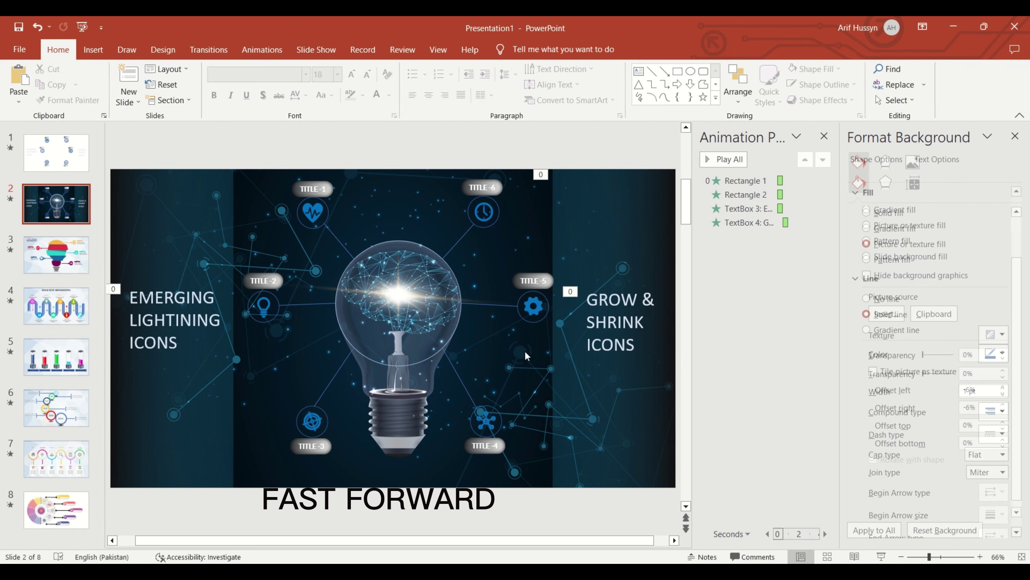
key(Tab)
shift+click(330, 382)
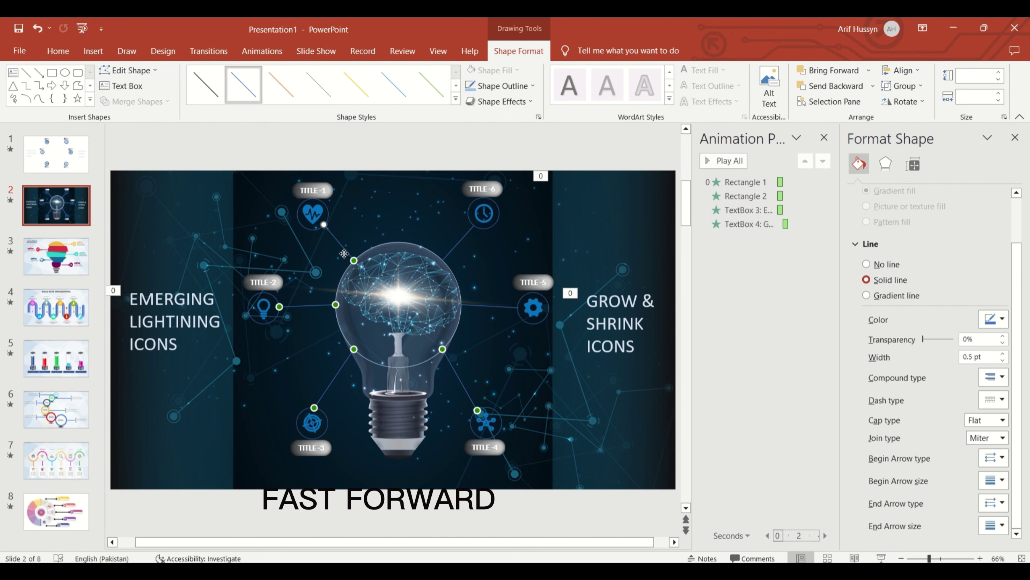
Step: Set the start and end arrow styles of the selected connector lines
shift+click(472, 236)
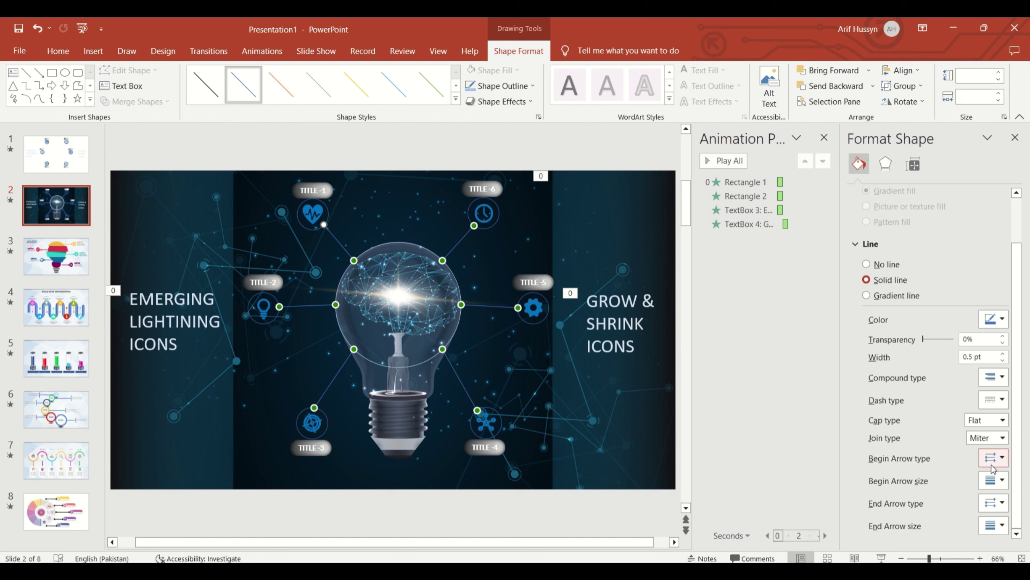
click(1004, 484)
click(1004, 458)
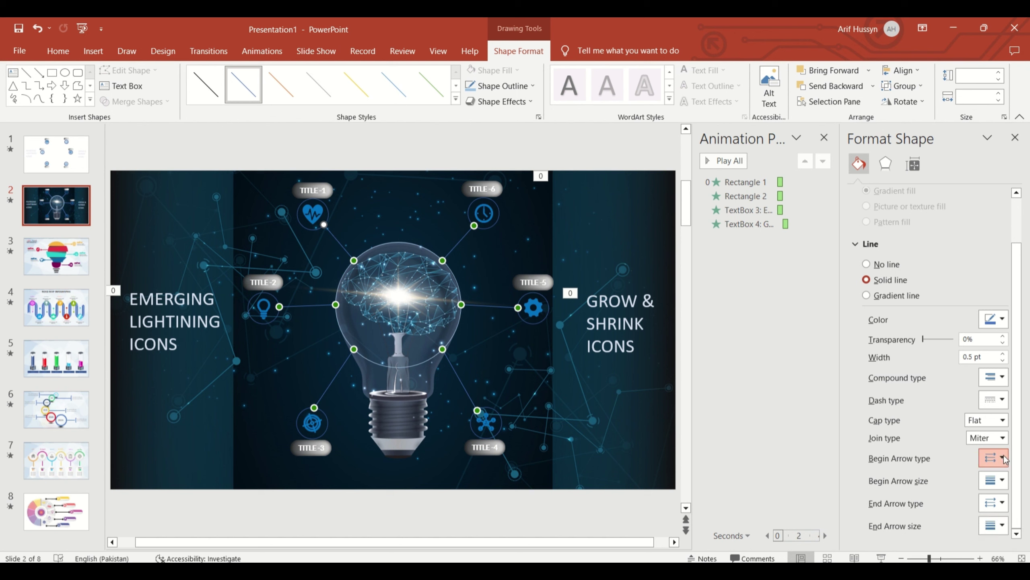
click(1013, 502)
click(1004, 503)
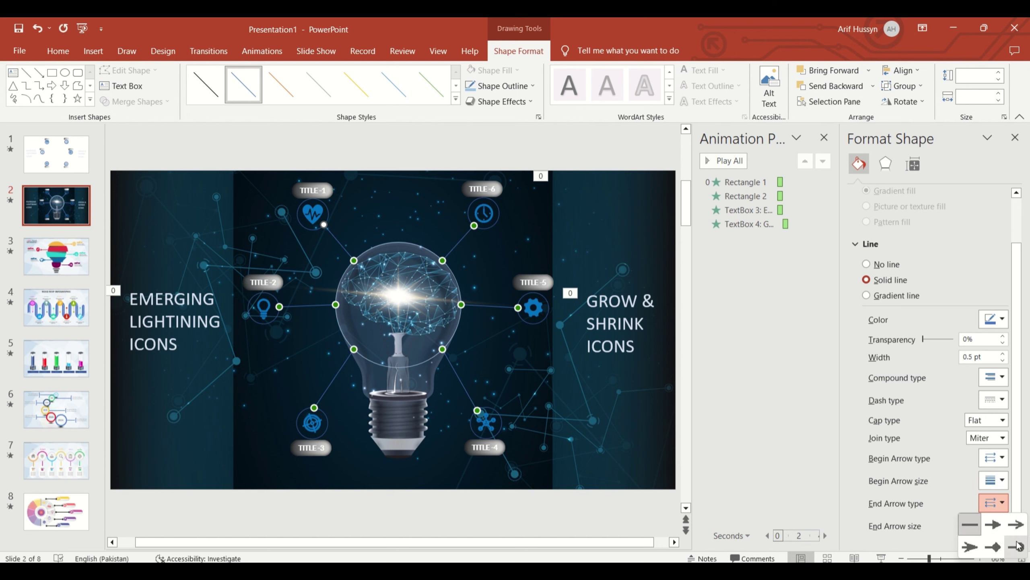
click(1017, 546)
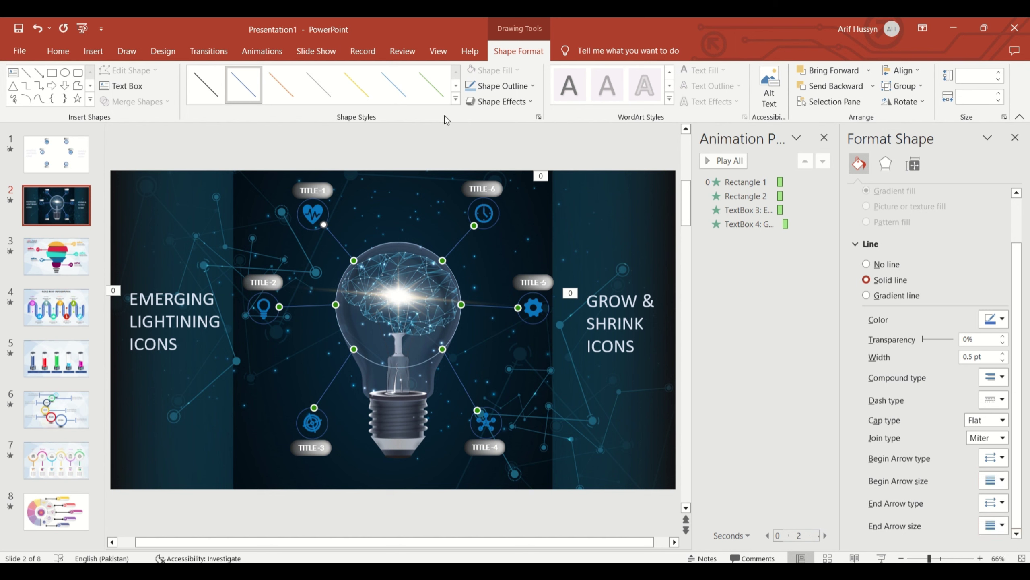
Step: Make the connector lines 1½ pt thick with a Round Dot dash
click(507, 86)
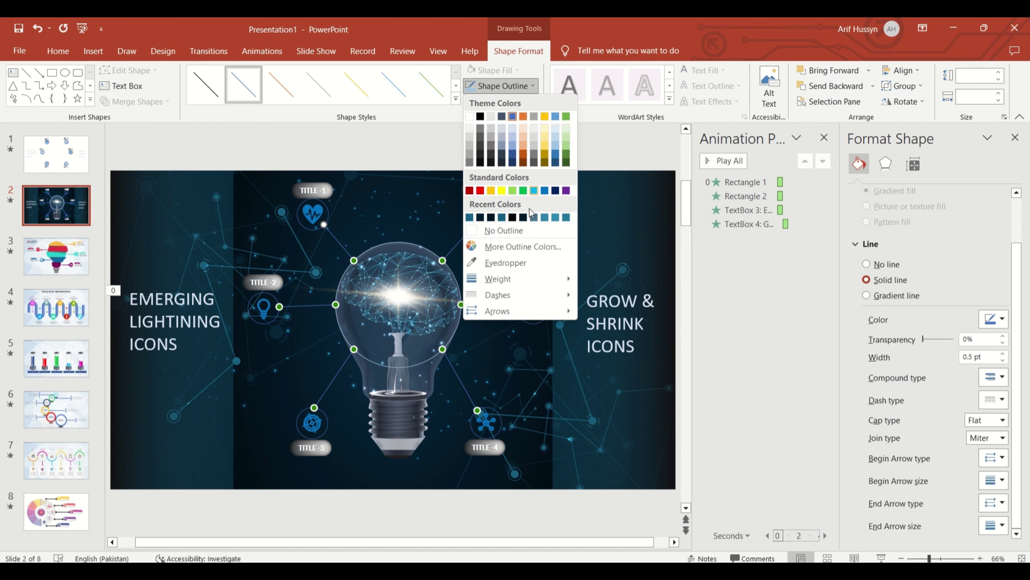
mouse_move(497, 278)
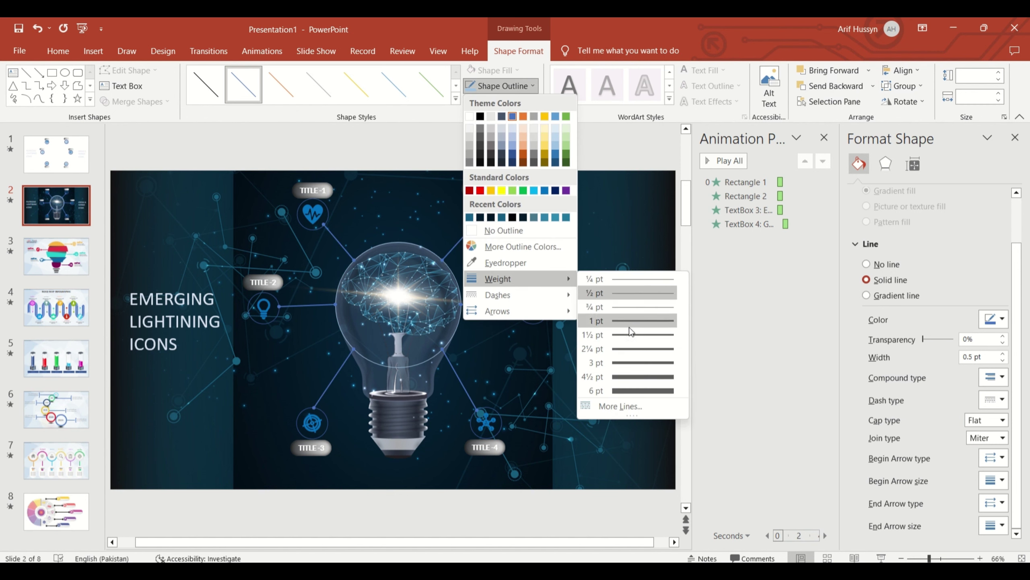
click(629, 334)
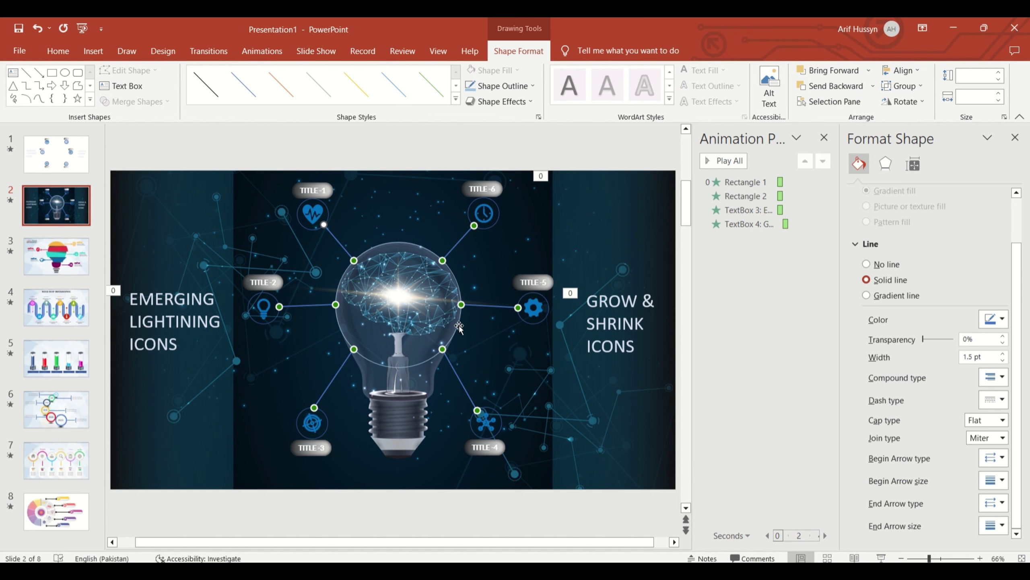
click(501, 86)
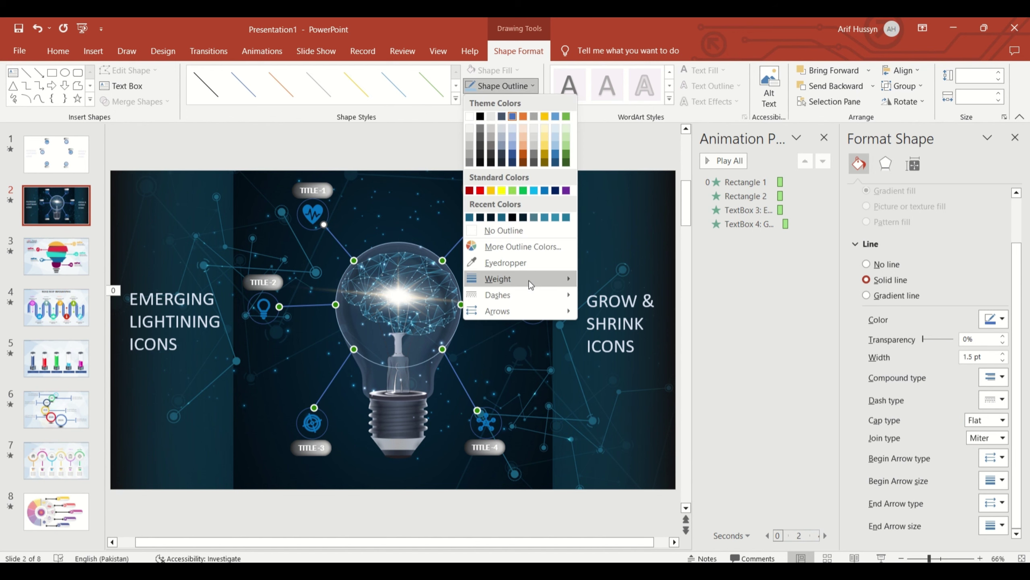
mouse_move(497, 295)
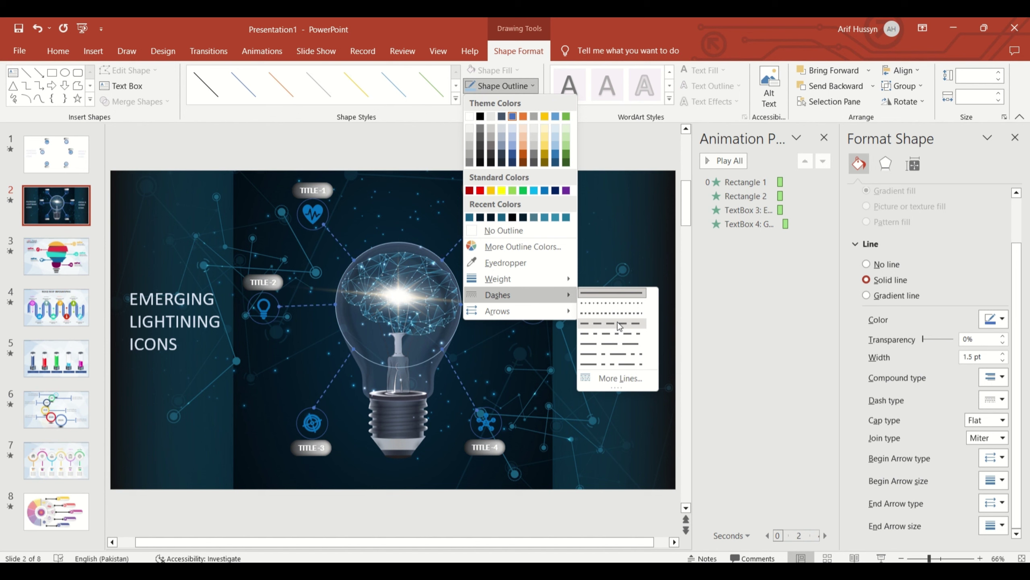
click(617, 323)
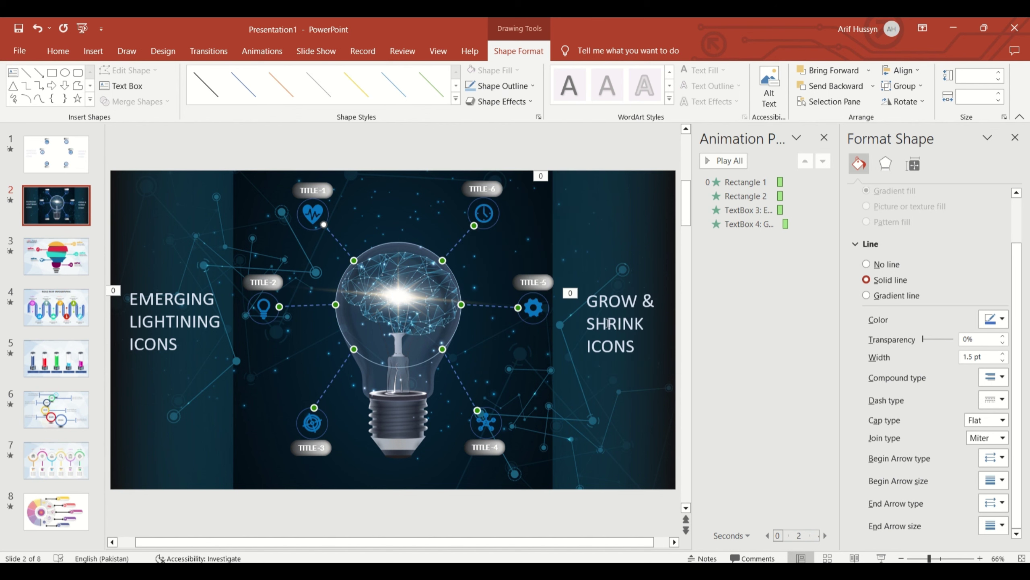
click(505, 86)
mouse_move(497, 294)
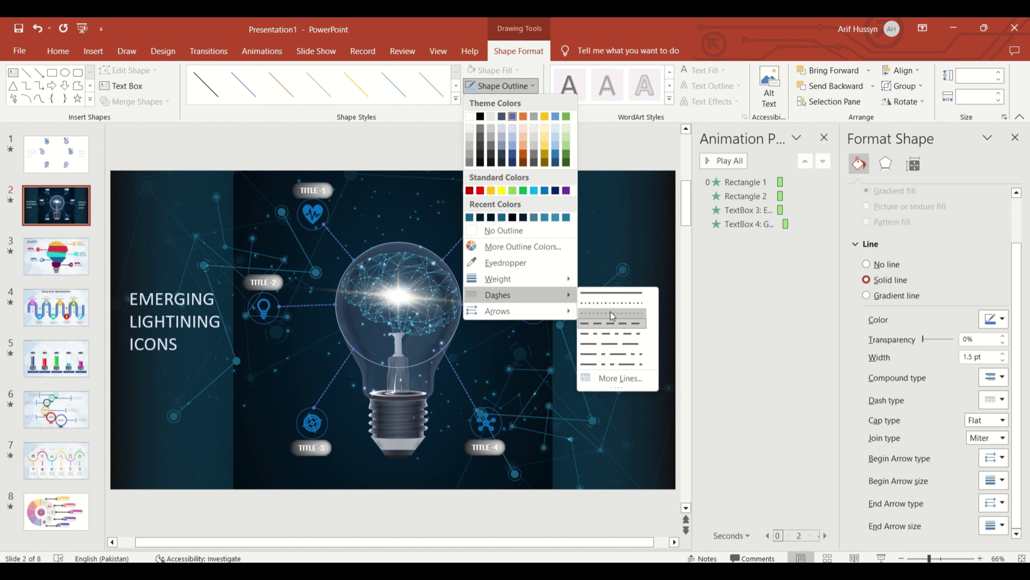
click(611, 313)
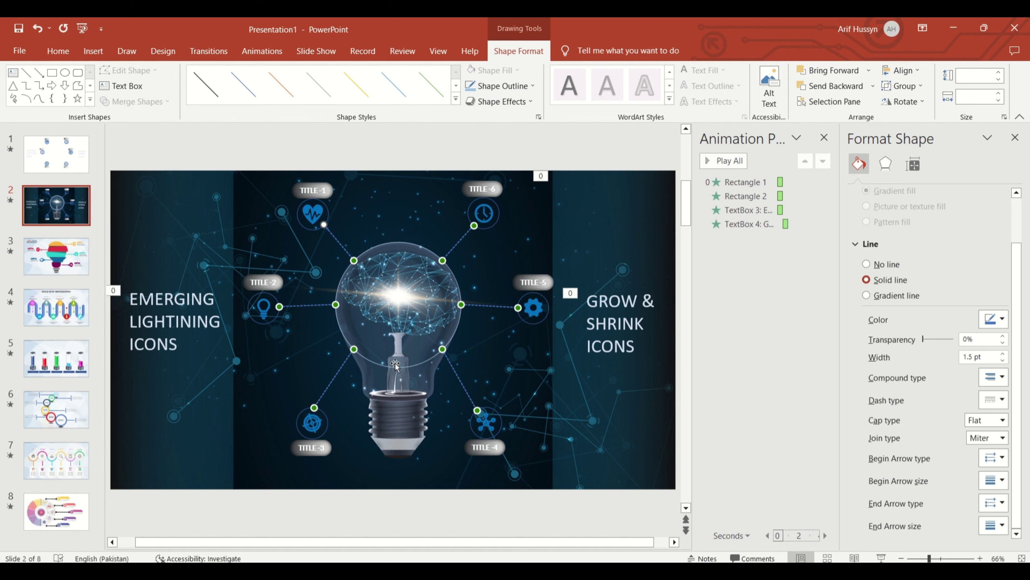
click(397, 367)
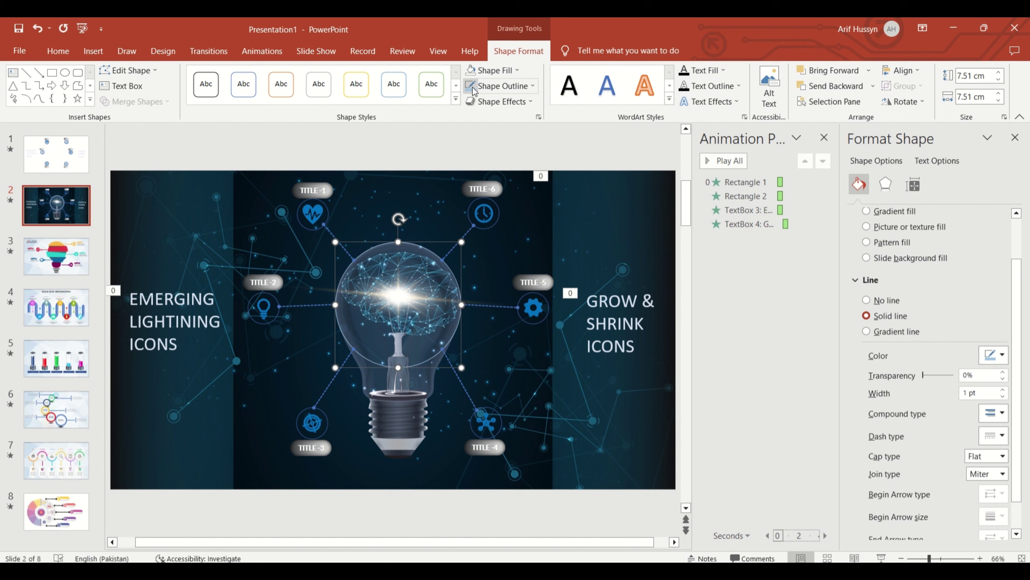
click(493, 73)
click(493, 73)
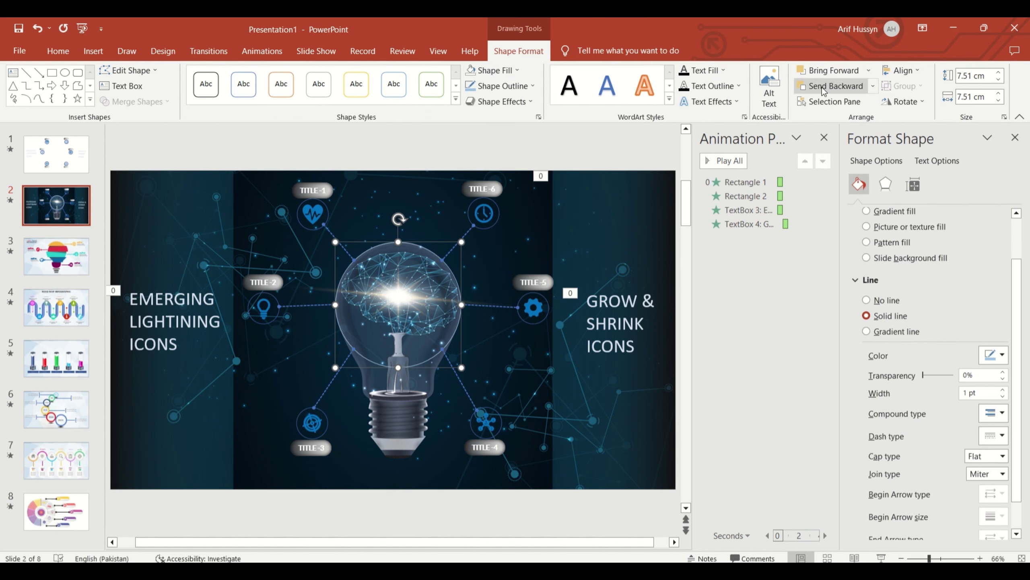
click(531, 85)
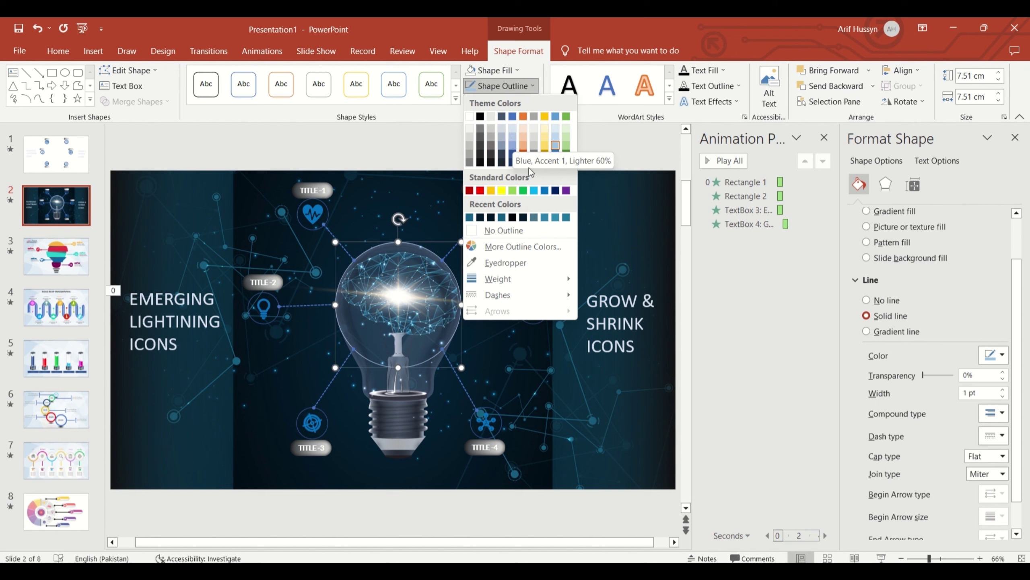
click(543, 190)
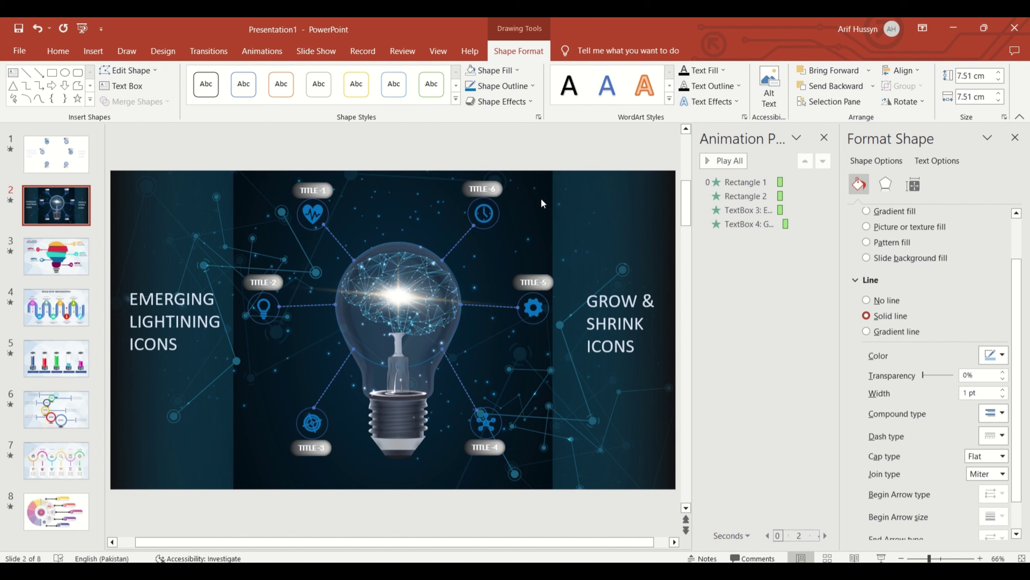
click(462, 380)
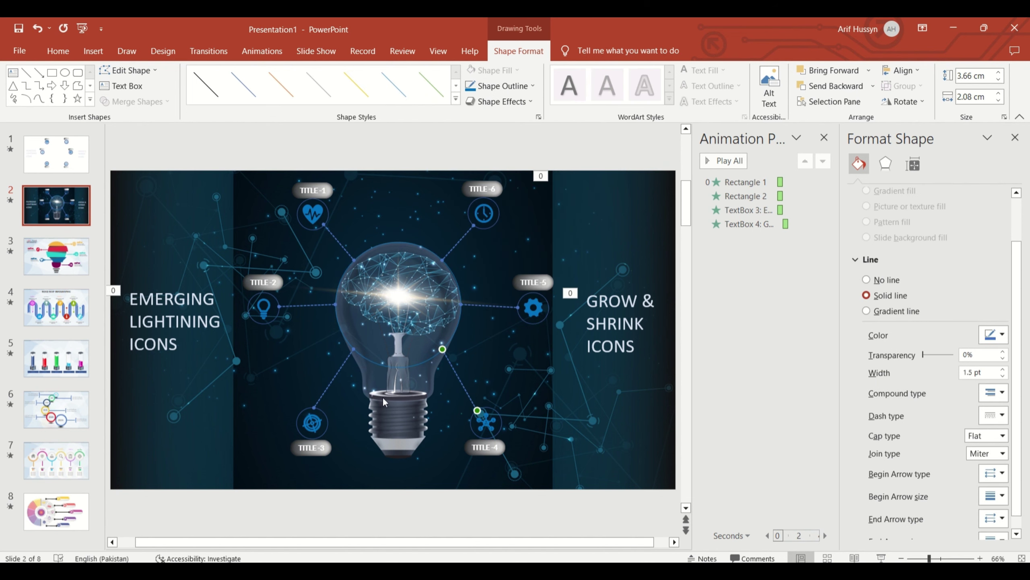
Step: Select the connector lines and all six icons, and give them a solid outline
shift+click(344, 375)
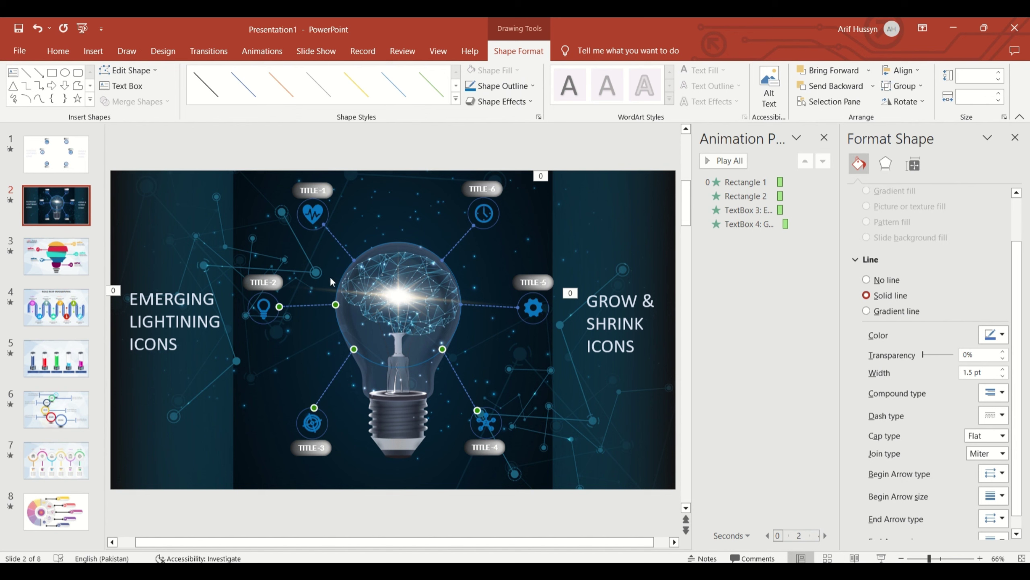
shift+click(344, 249)
shift+click(458, 245)
shift+click(533, 319)
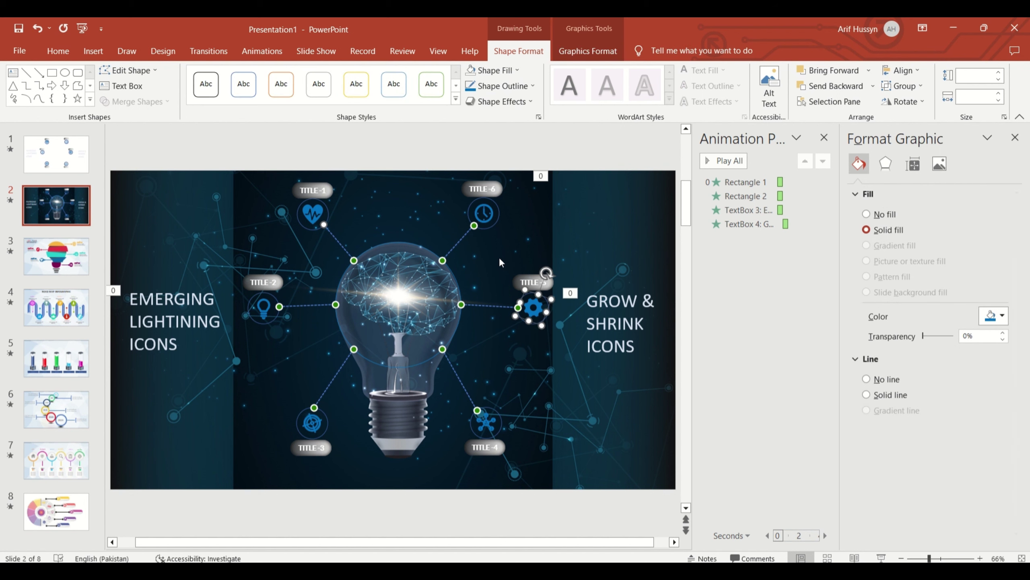
shift+click(498, 222)
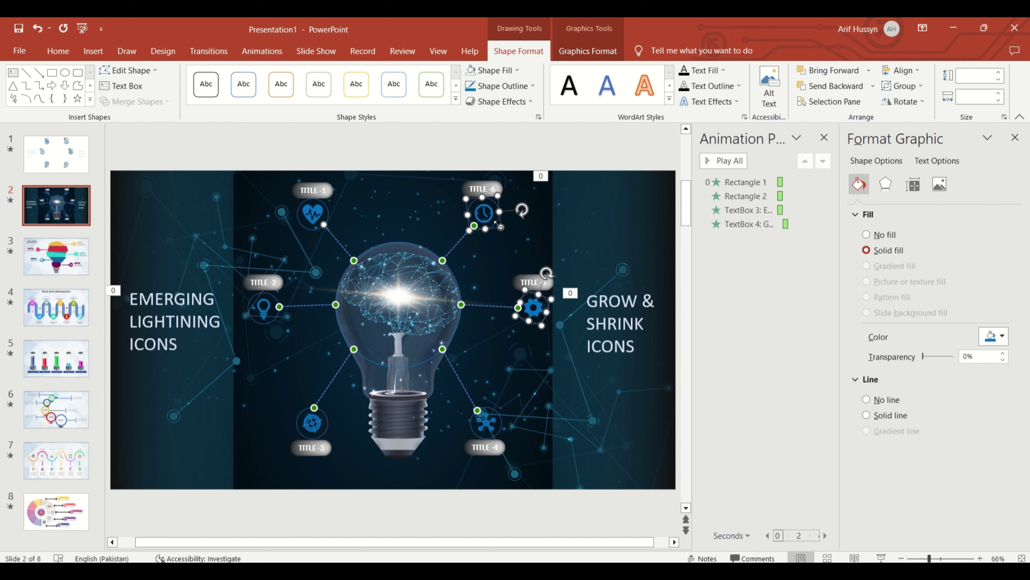
shift+click(331, 219)
shift+click(276, 317)
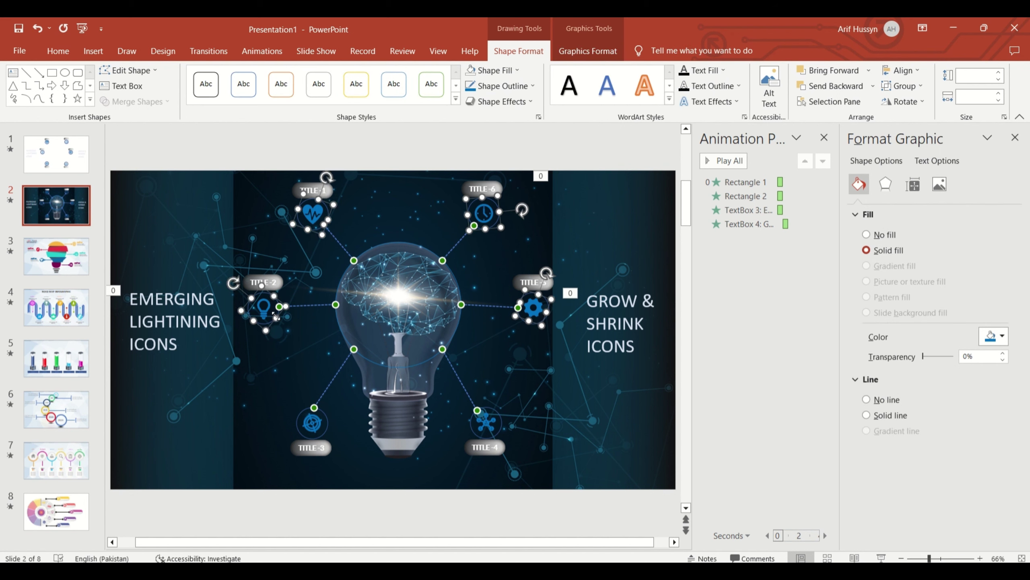
shift+click(323, 434)
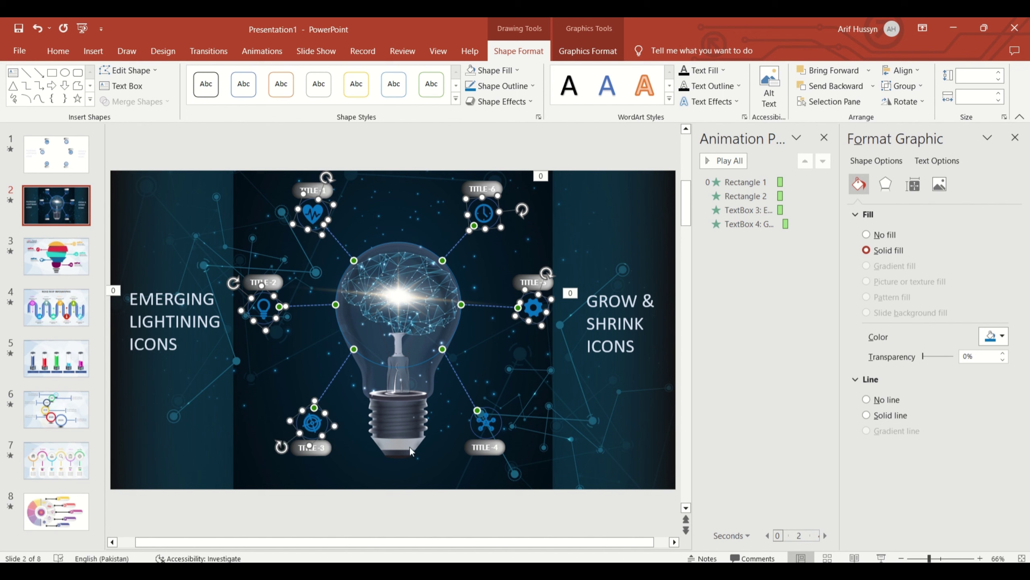
shift+click(495, 430)
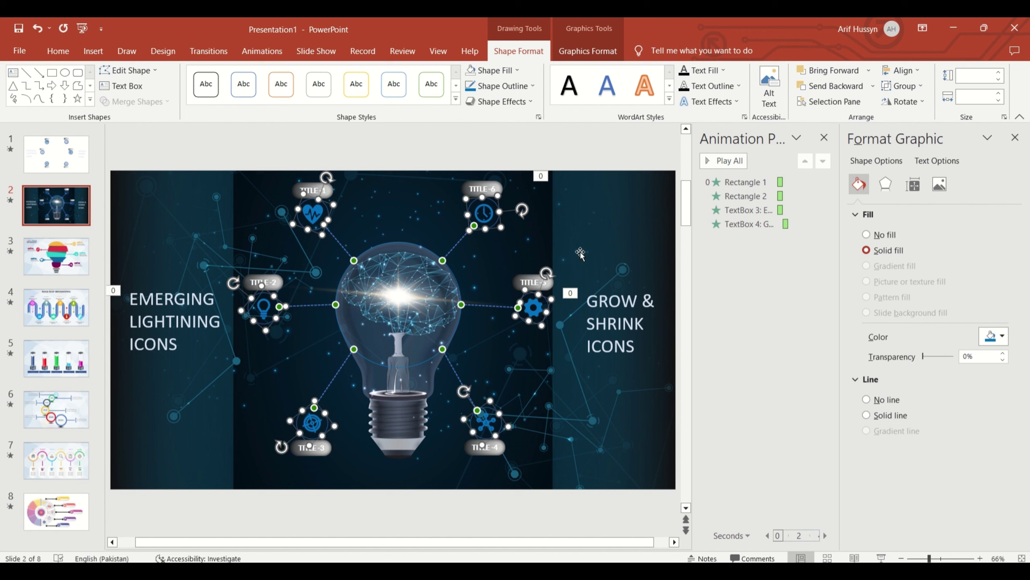
click(471, 87)
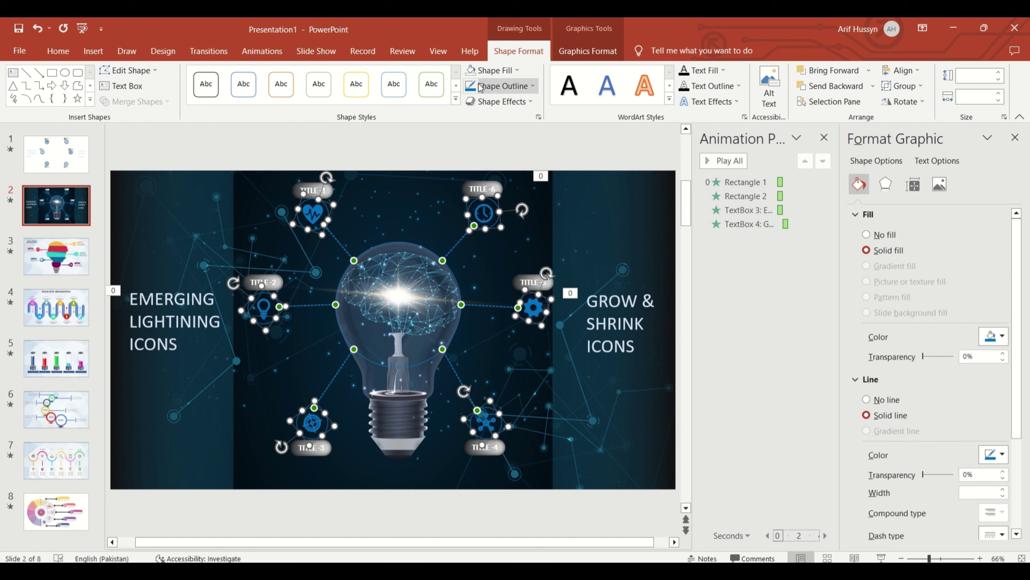
click(512, 343)
click(533, 307)
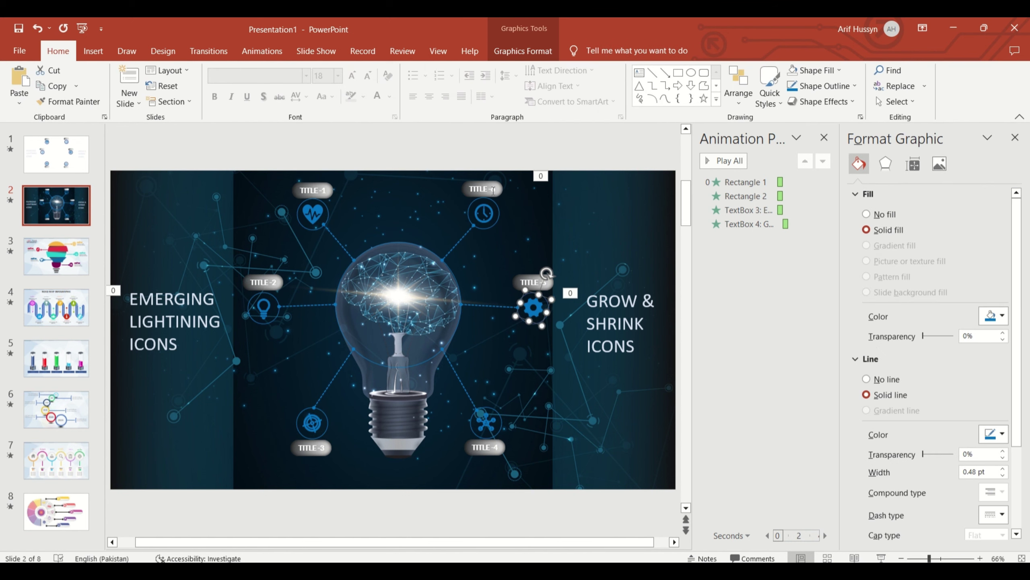
click(538, 332)
click(533, 316)
click(559, 366)
ctrl+scroll(556, 365, up, 4)
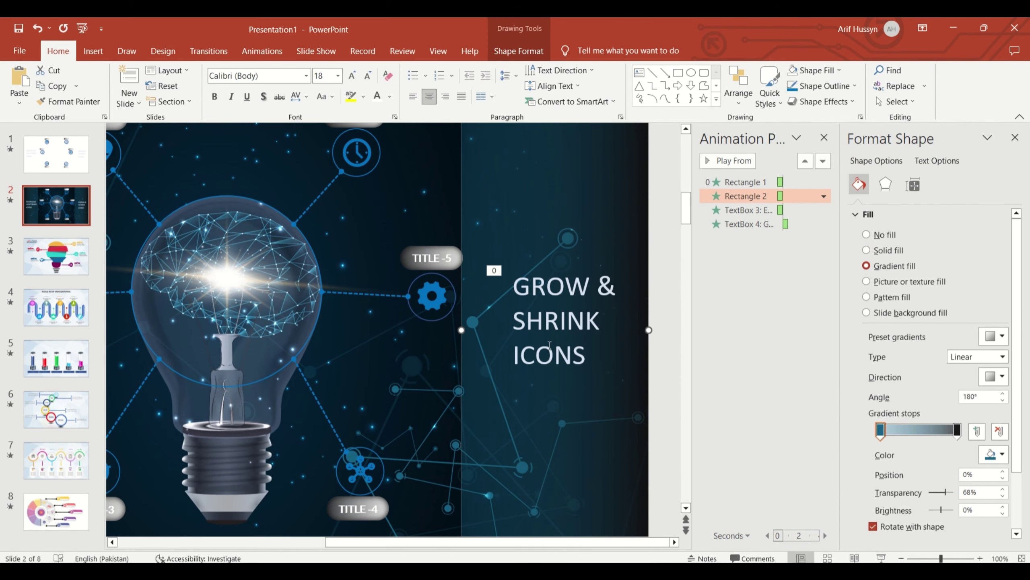
click(437, 319)
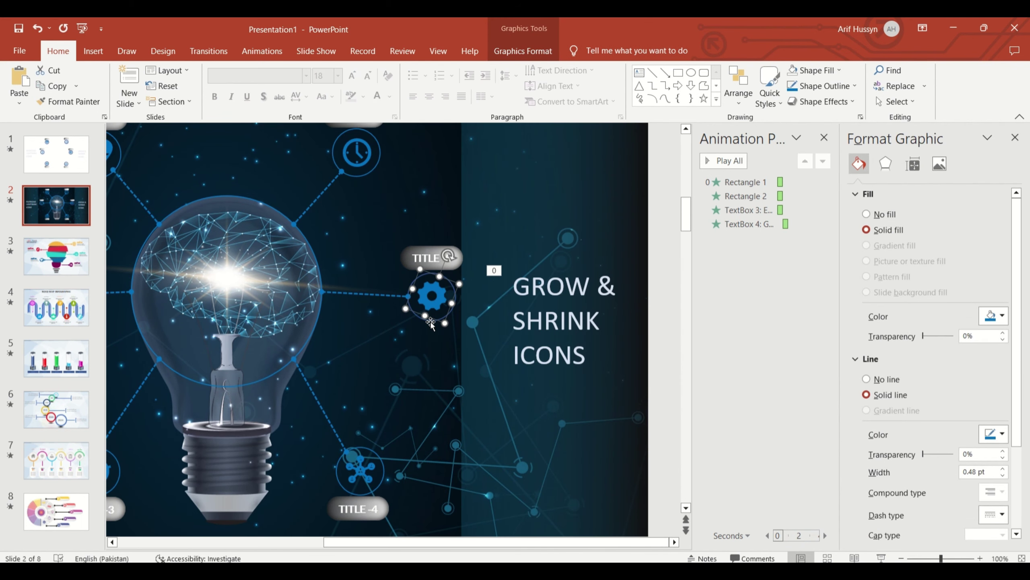
click(431, 325)
click(432, 325)
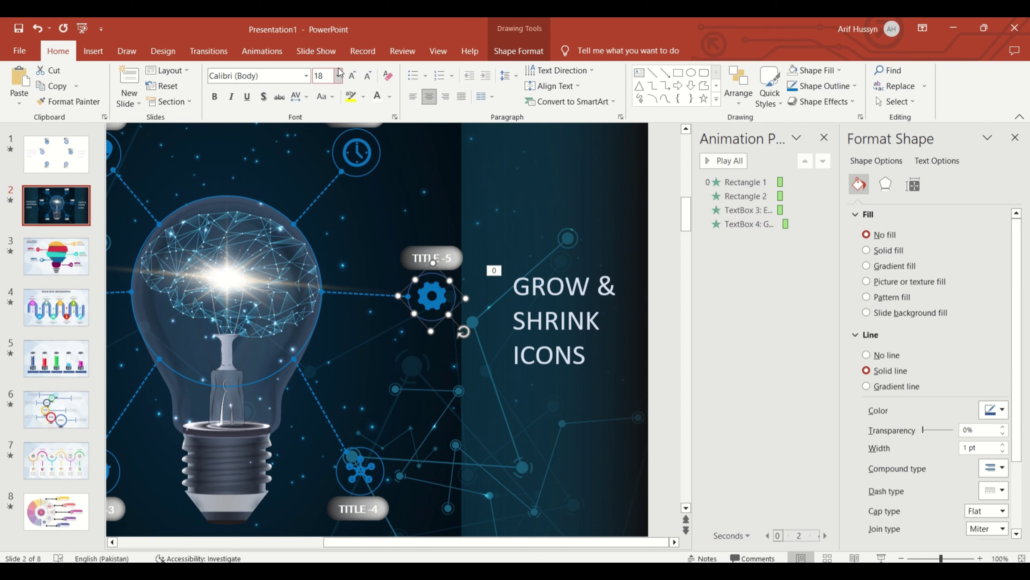
click(462, 380)
scroll(446, 365, down, 3)
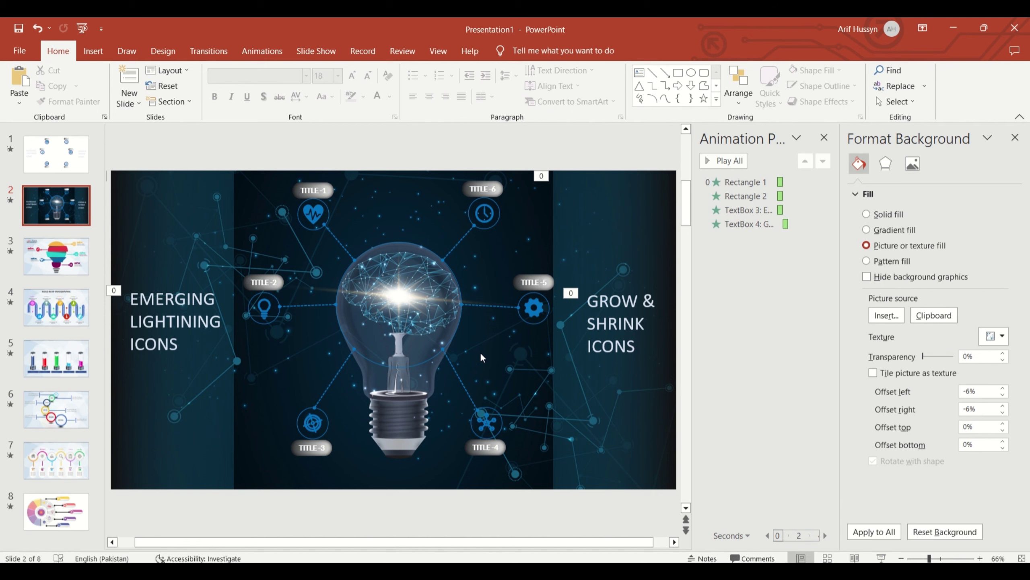
Step: Select the lightbulb, all six icons and their TITLE labels, adding TITLE-2 and the TITLE-5 gear and label
scroll(483, 337, down, 1)
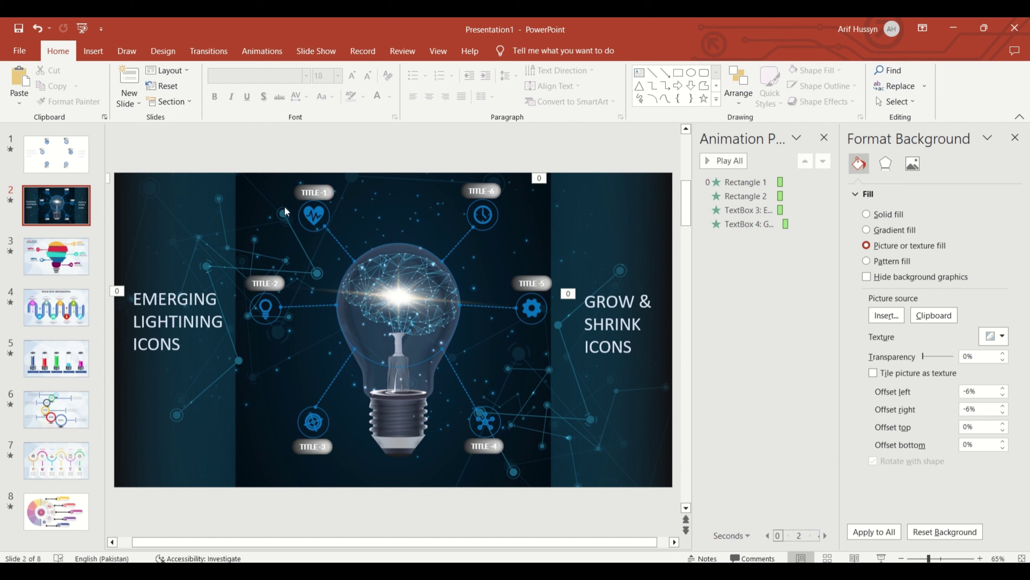
drag(246, 181, 544, 464)
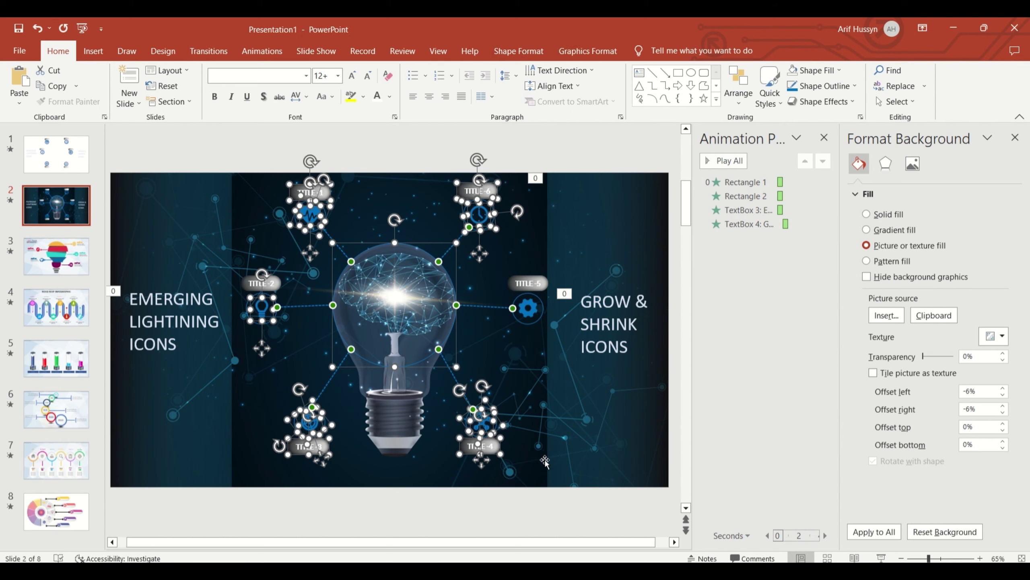
shift+click(280, 276)
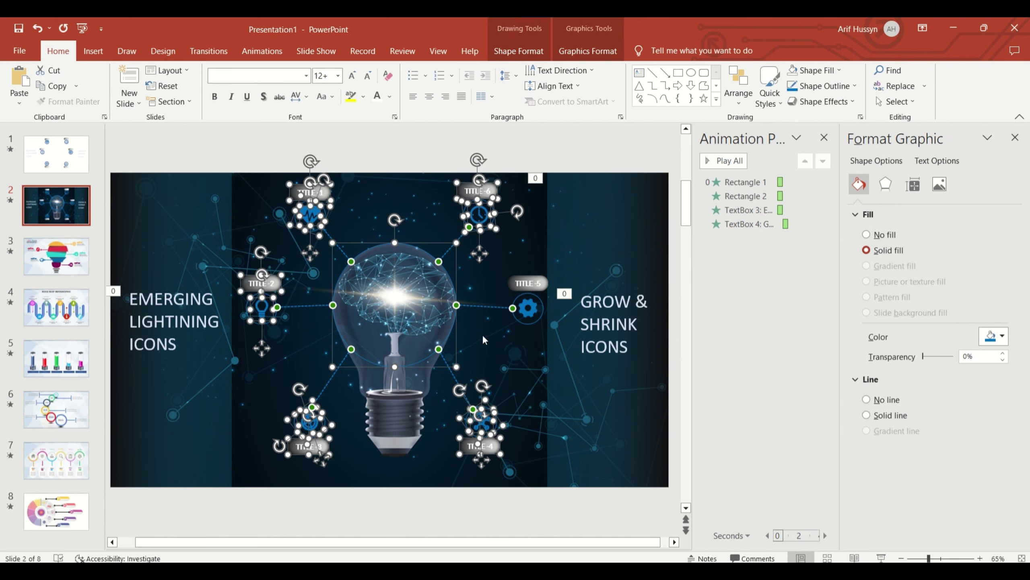
shift+click(529, 316)
shift+click(544, 286)
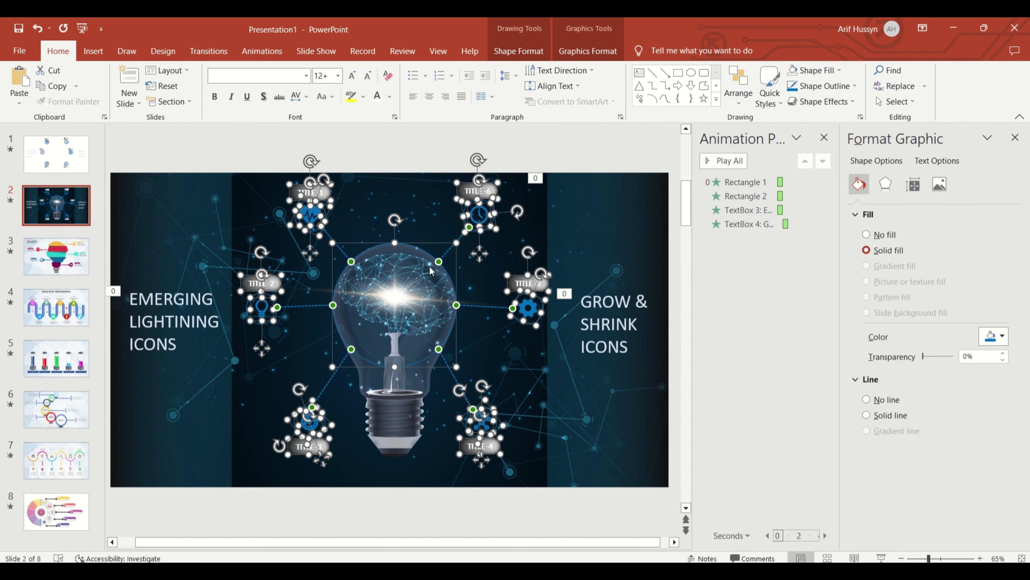
Step: Group the current selection and try a Shape animation on it, then undo it
key(ctrl+g)
click(262, 51)
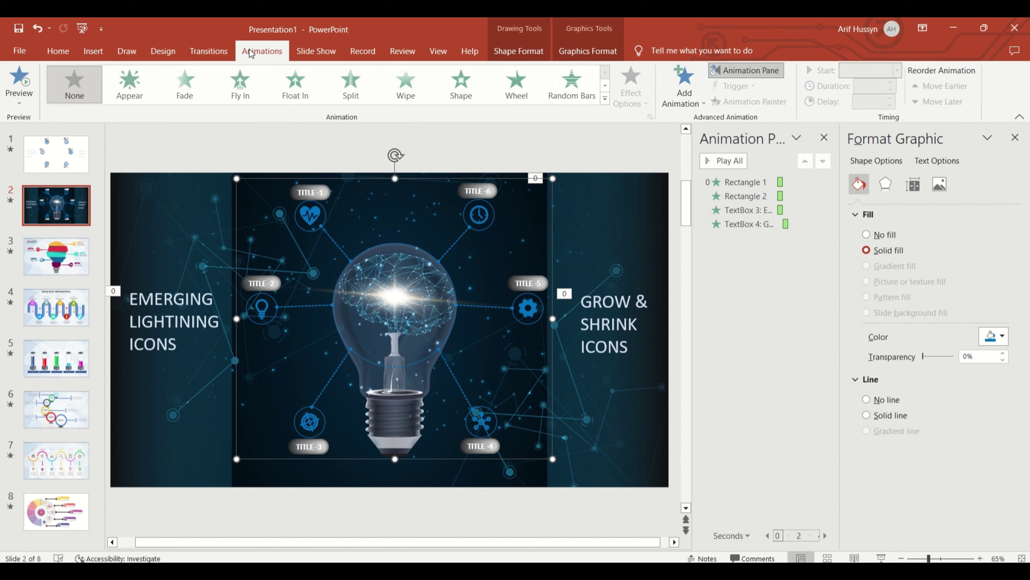
click(462, 89)
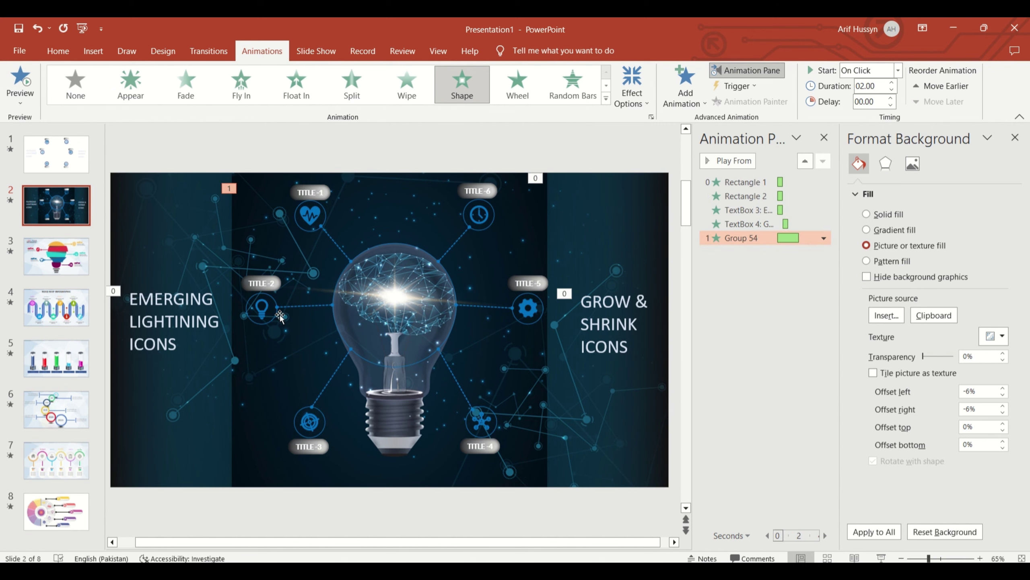
key(ctrl+z)
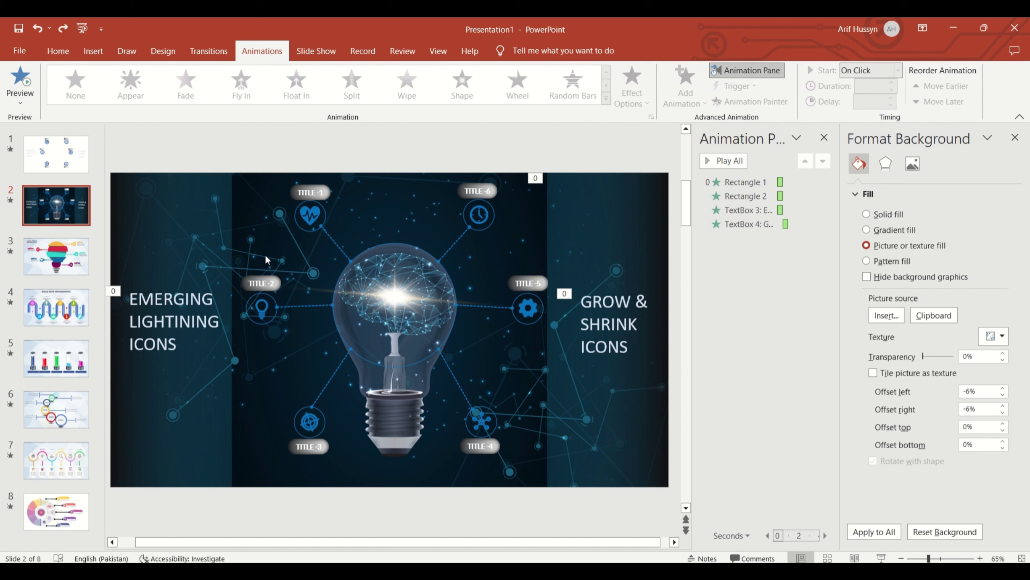
Step: Group everything except the two side panels and the EMERGING and GROW & SHRINK captions
key(ctrl+a)
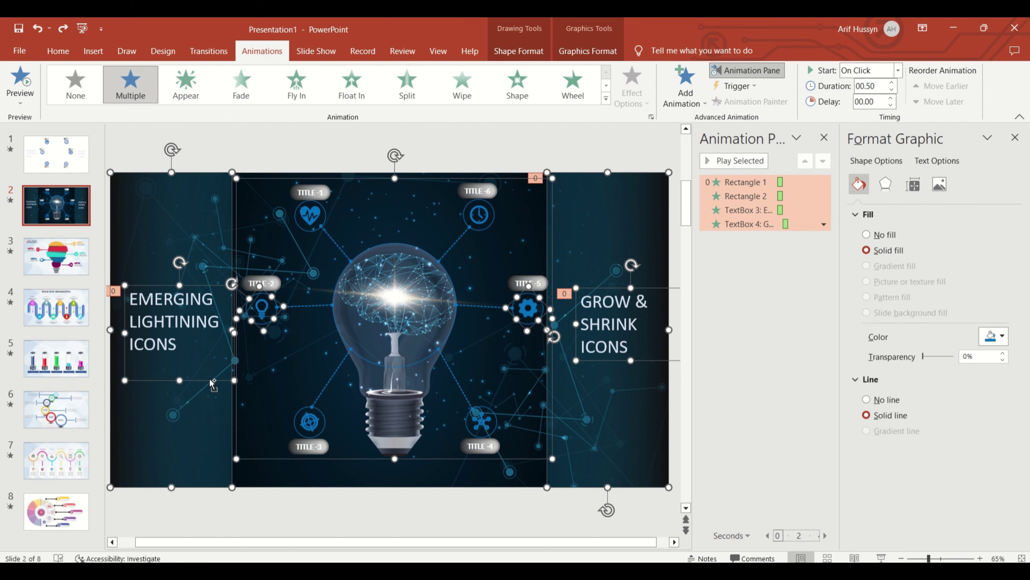
shift+click(215, 379)
shift+click(226, 406)
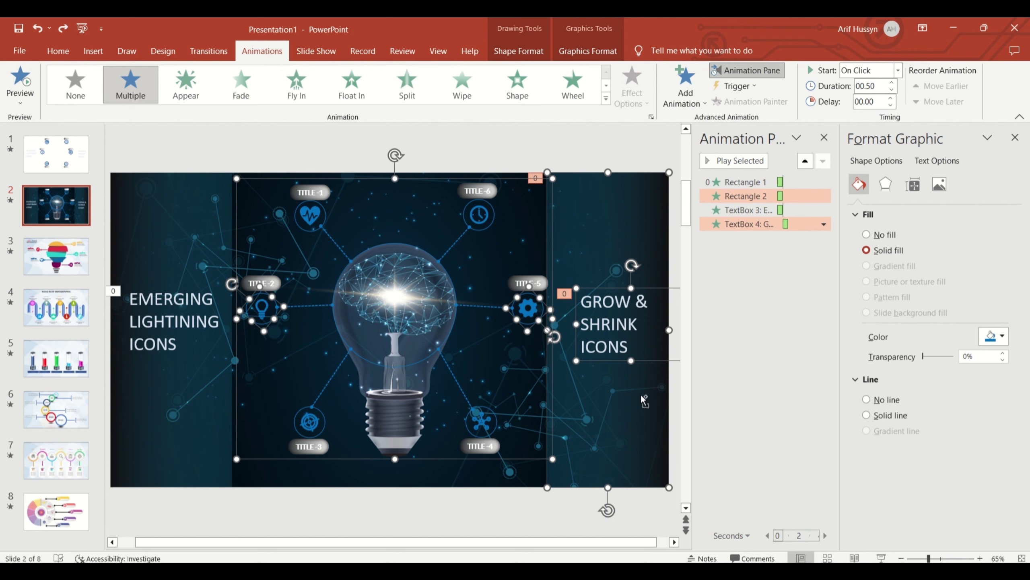
shift+click(641, 392)
shift+click(619, 359)
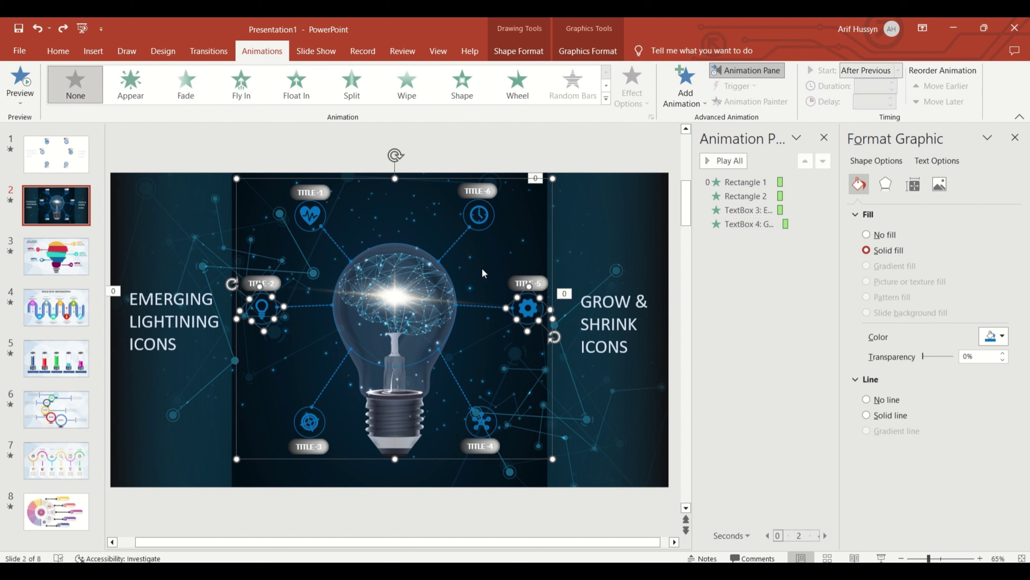
key(ctrl+g)
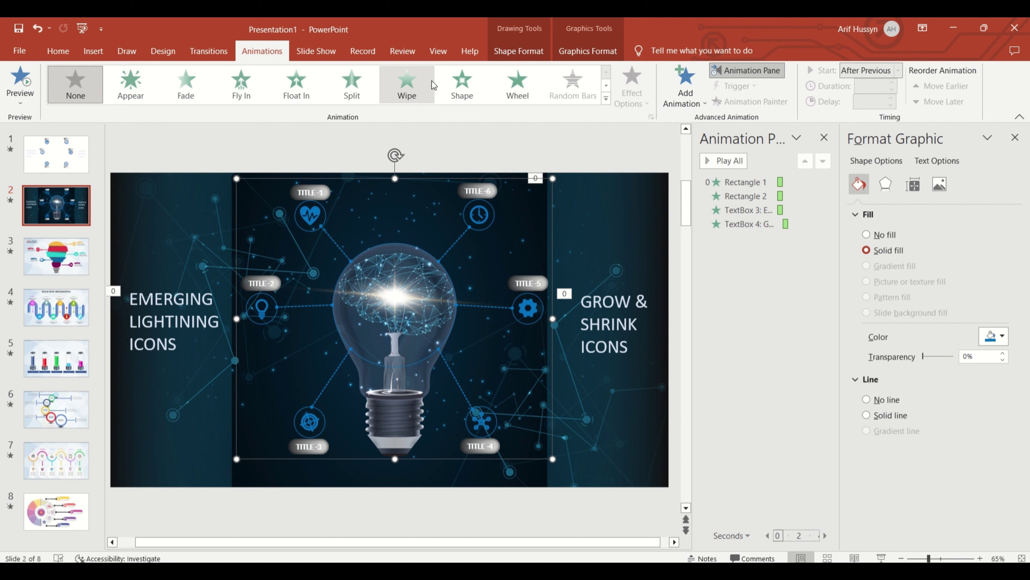
Step: Give the new group a Shape entrance playing Out, starting After Previous
click(472, 78)
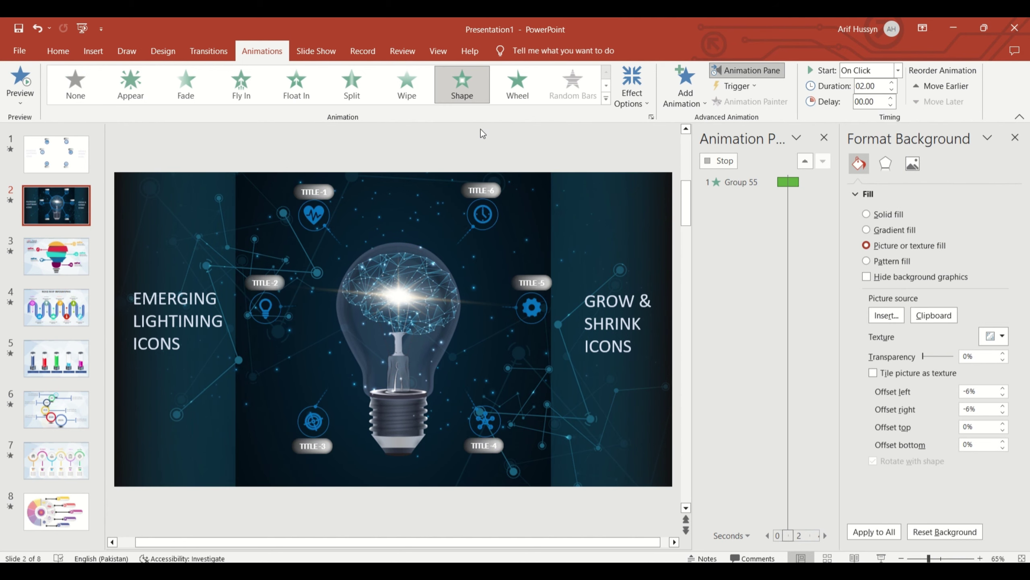
click(631, 87)
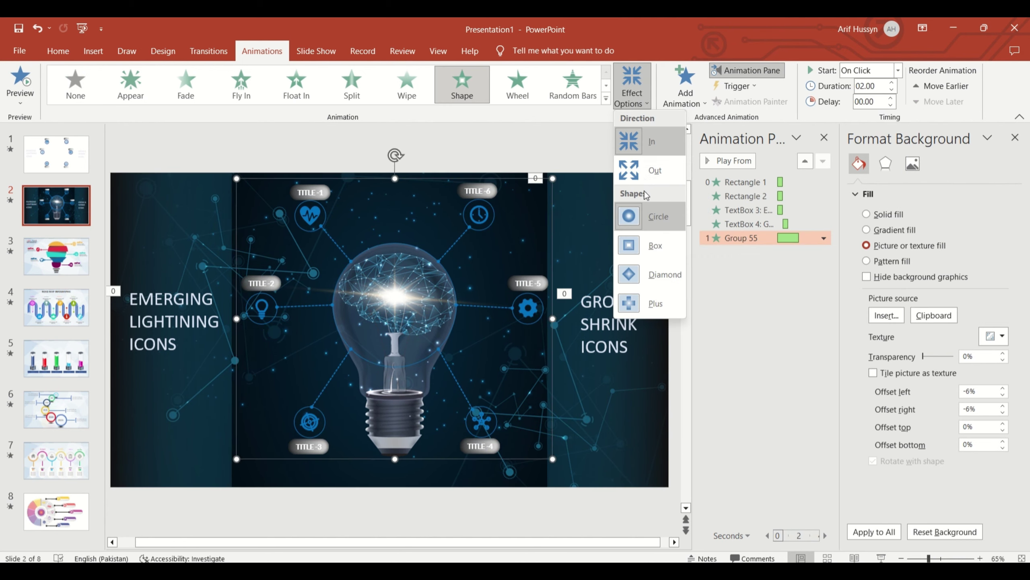
click(649, 169)
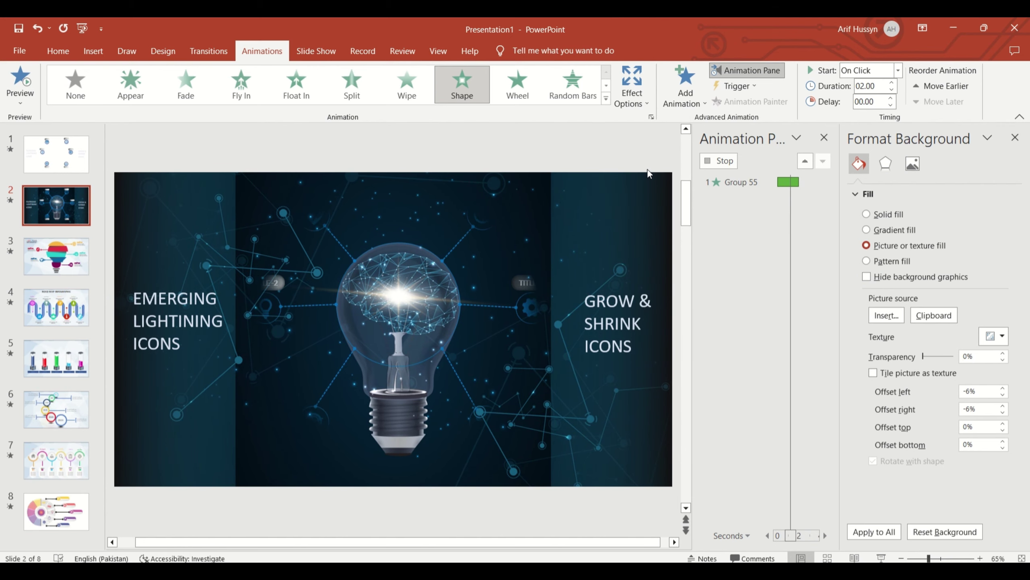
click(897, 71)
click(868, 111)
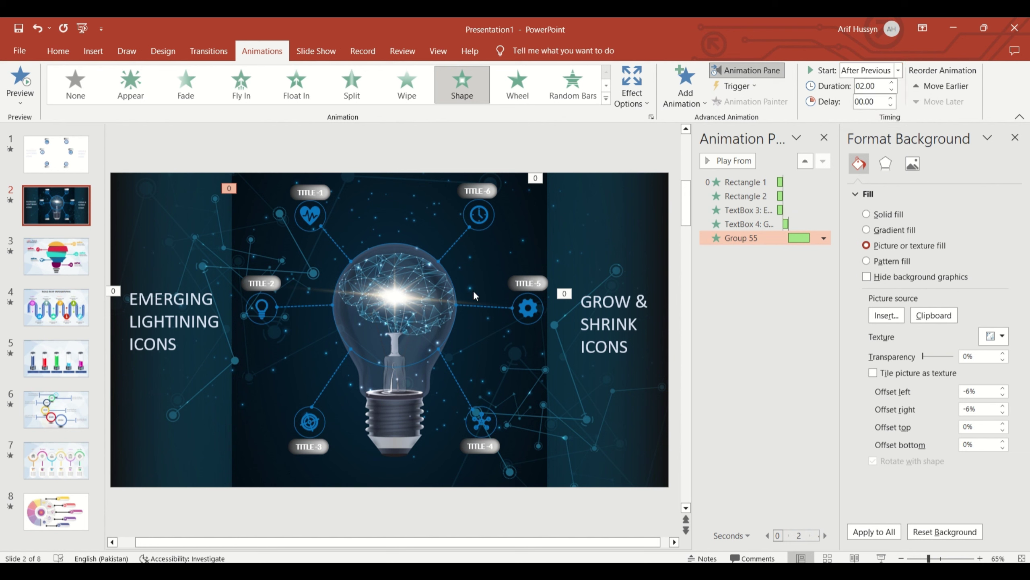
click(362, 209)
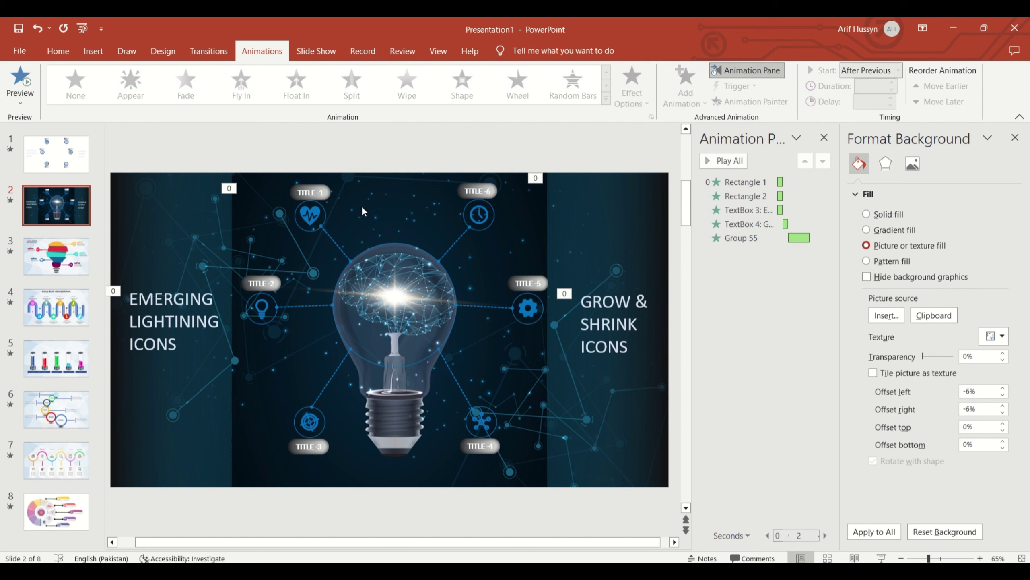
Step: Move the ring around the heart icon up toward the top of the bulb
click(322, 214)
click(322, 214)
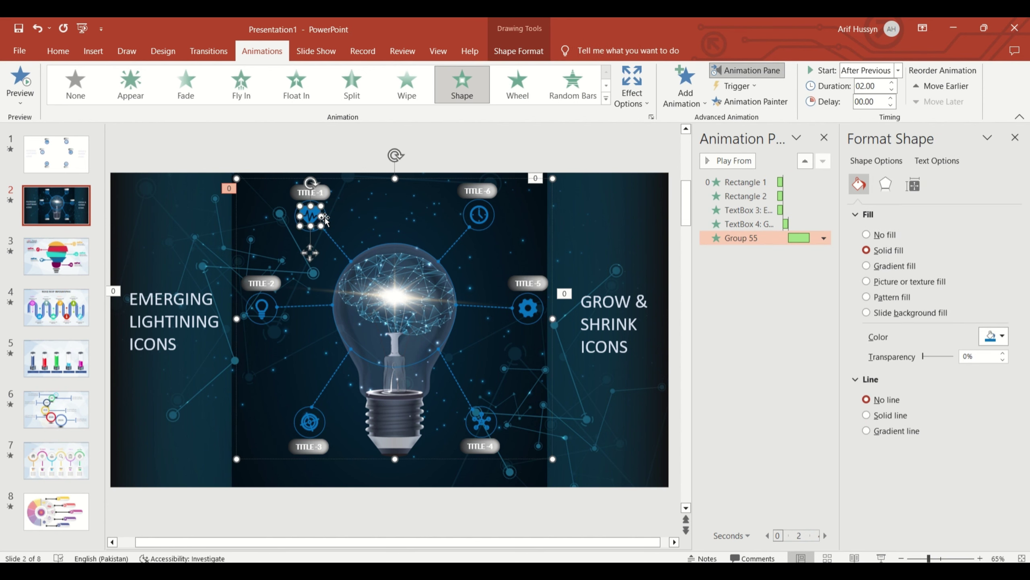
click(328, 222)
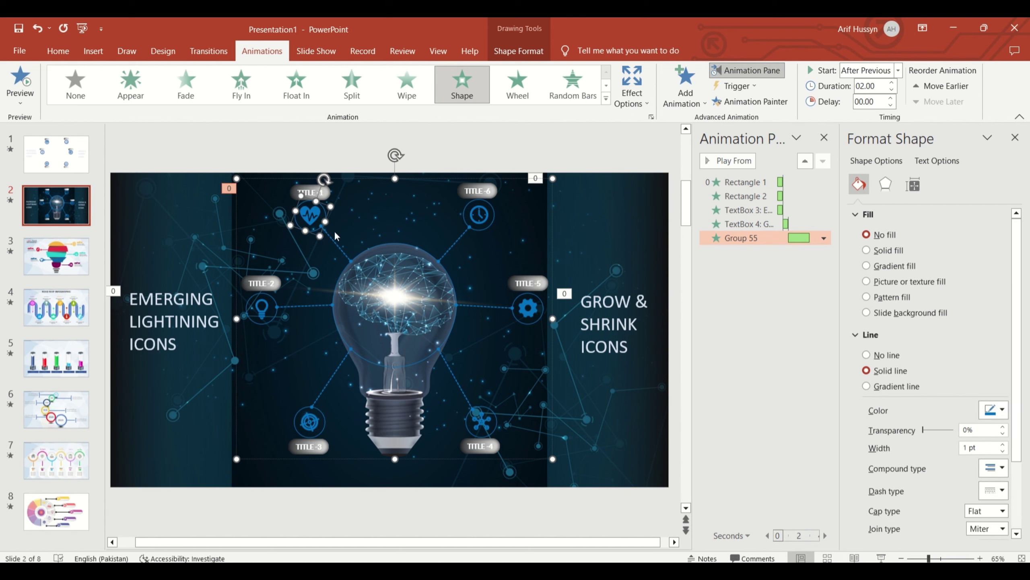
mouse_move(326, 229)
mouse_down()
mouse_move(389, 233)
mouse_move(199, 233)
mouse_up()
click(212, 229)
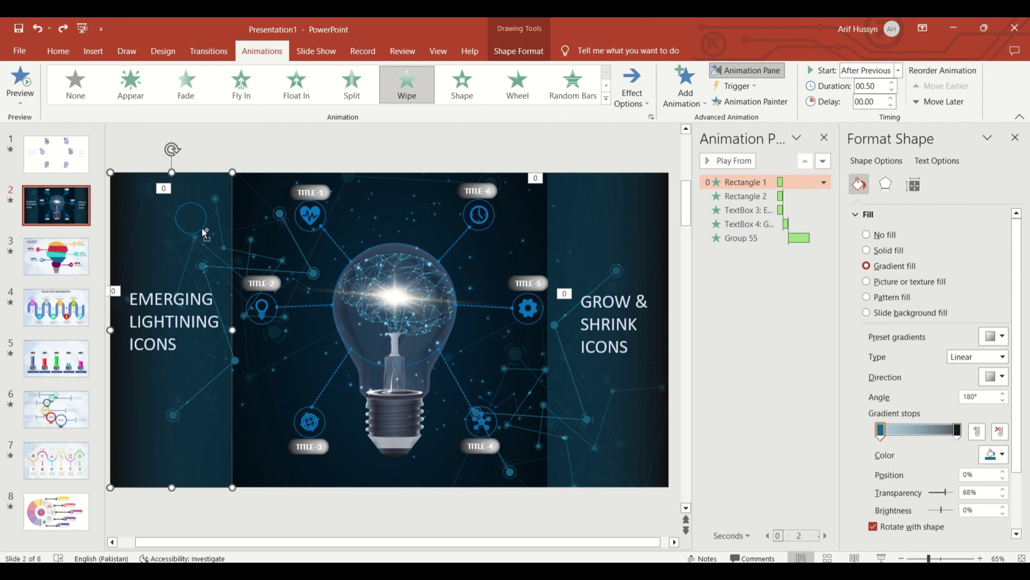
key(ctrl+z)
drag(393, 234, 399, 222)
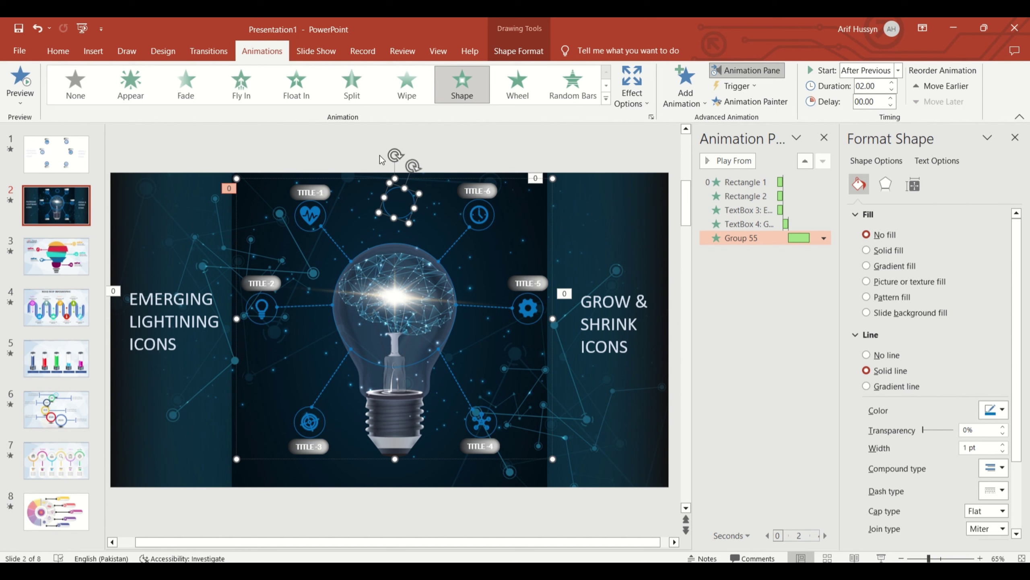
click(433, 204)
Step: Ungroup the bulb-and-icons group
click(413, 208)
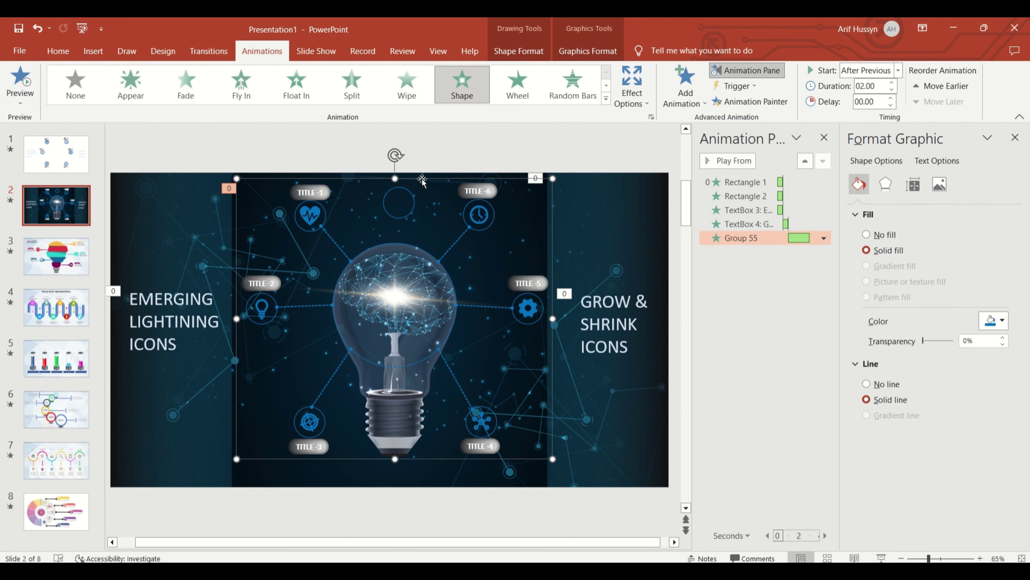
click(412, 207)
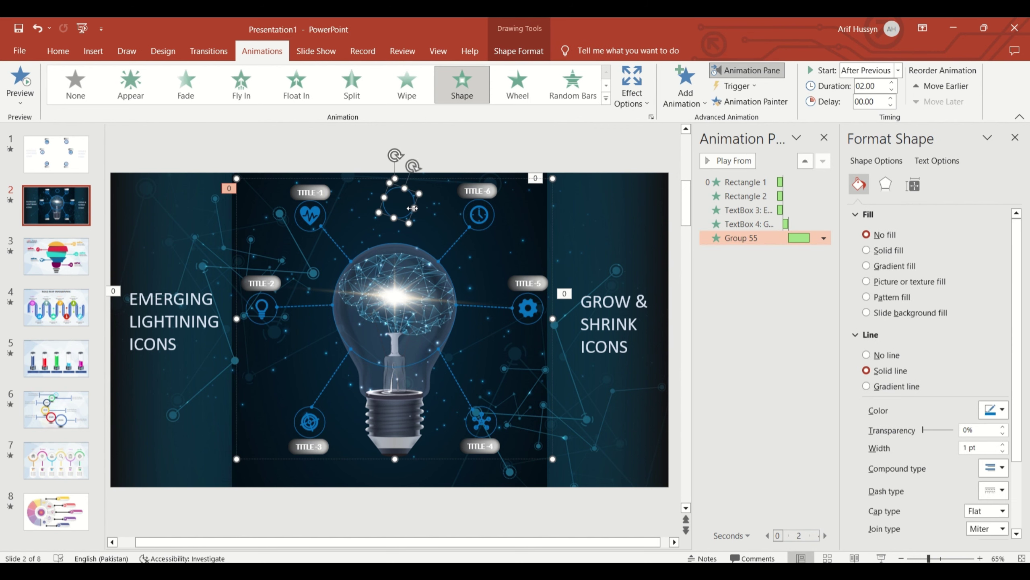
right_click(413, 209)
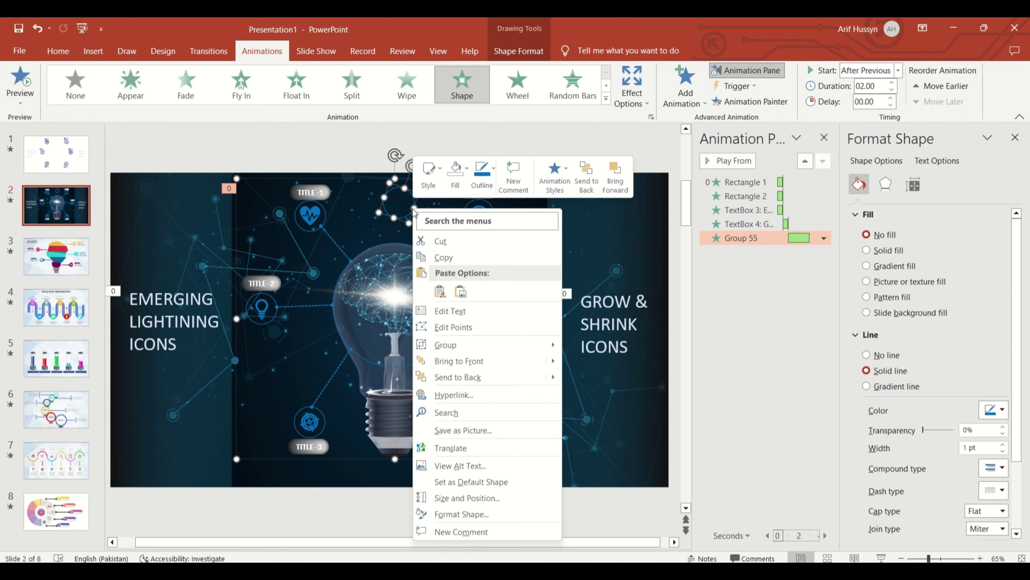
click(402, 216)
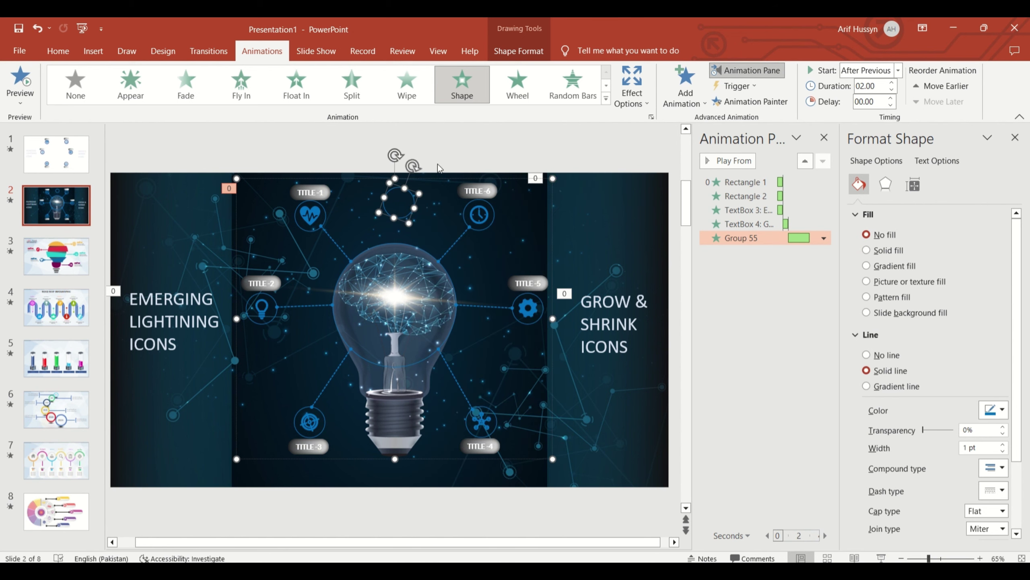
click(419, 211)
click(419, 210)
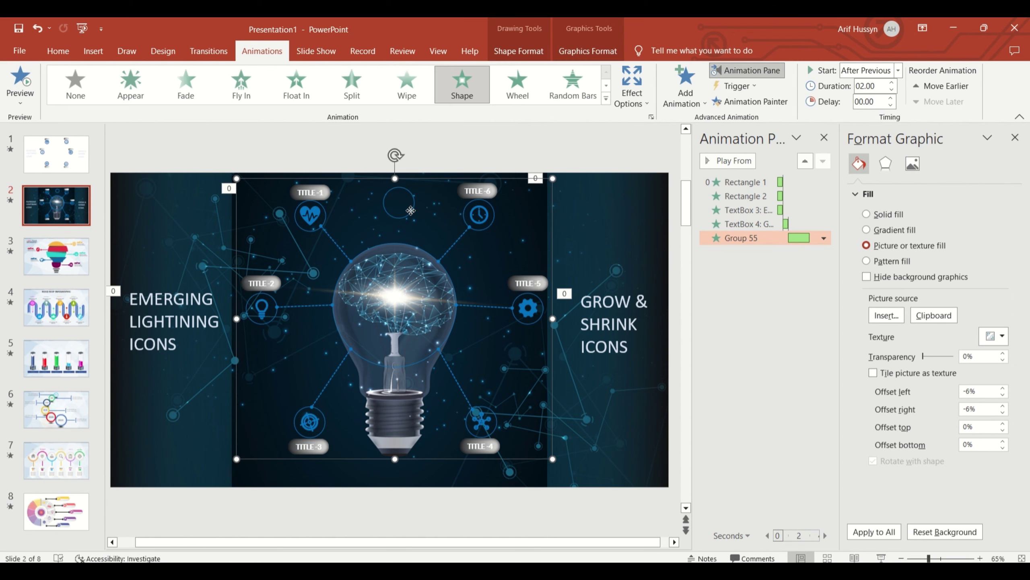
right_click(419, 211)
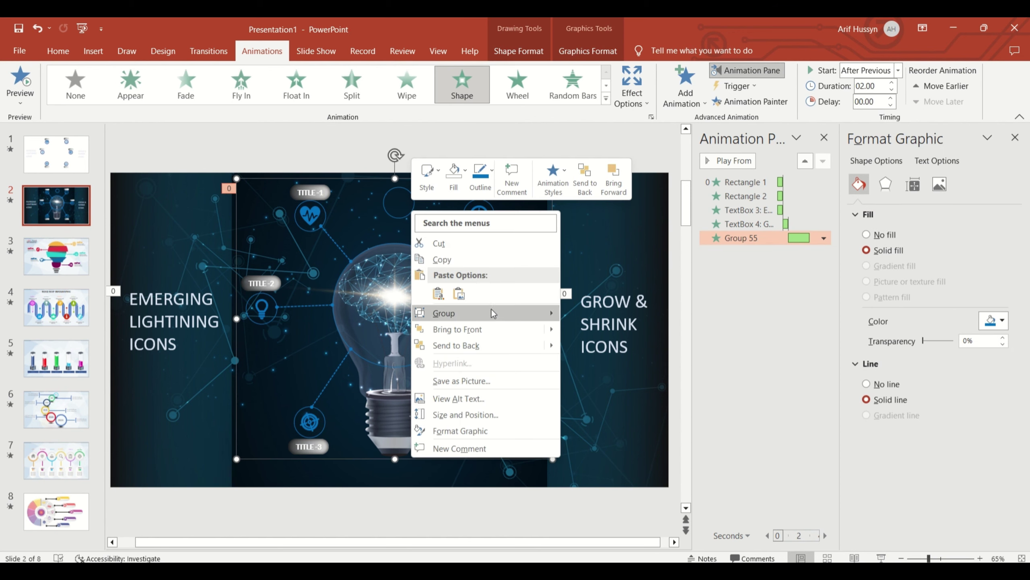
click(608, 345)
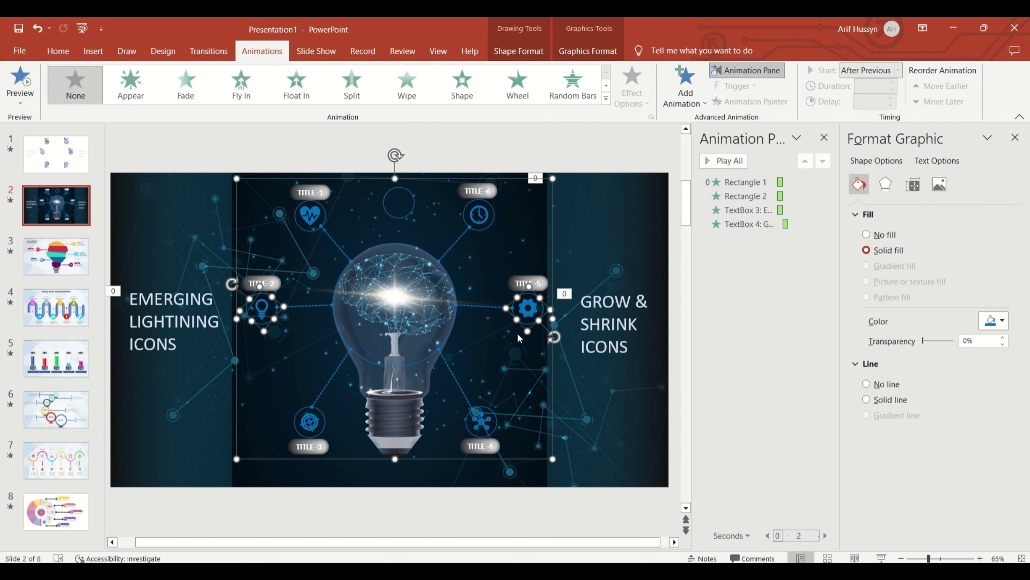
Step: Ungroup the remaining graphic and move the empty ring into the GROW & SHRINK panel
click(409, 212)
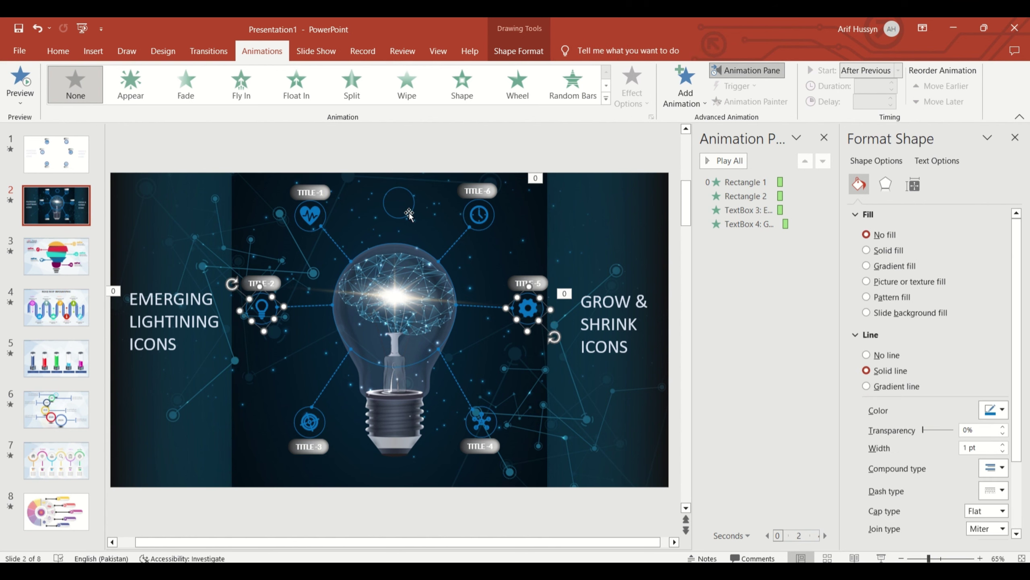
drag(407, 215, 422, 240)
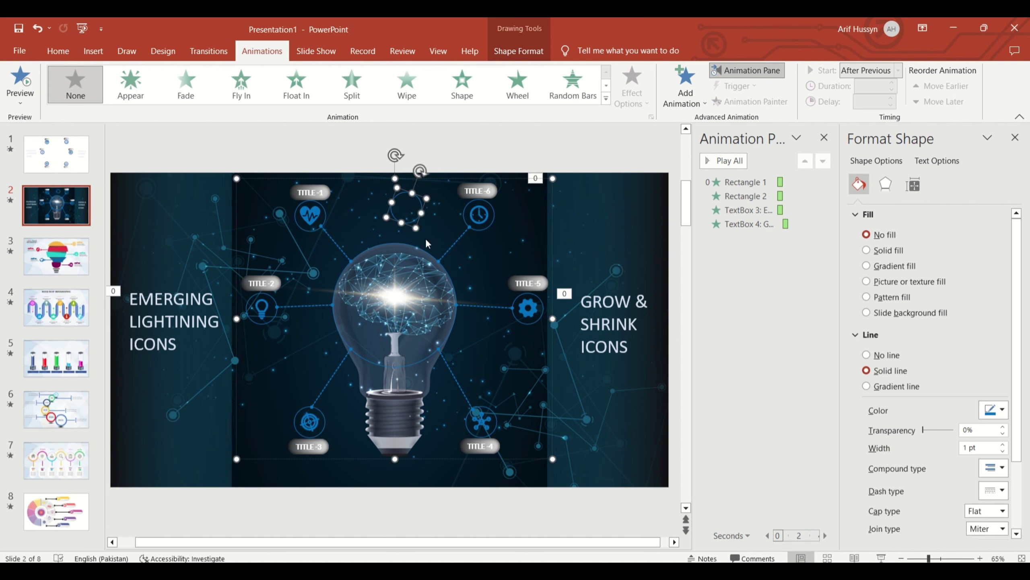
click(427, 235)
click(425, 221)
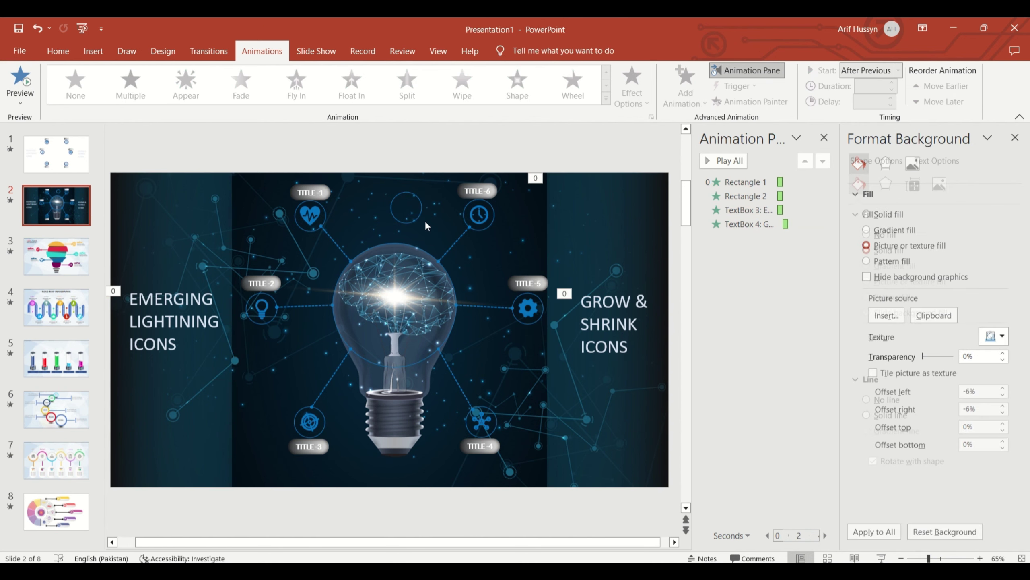
click(419, 213)
right_click(419, 212)
mouse_move(452, 314)
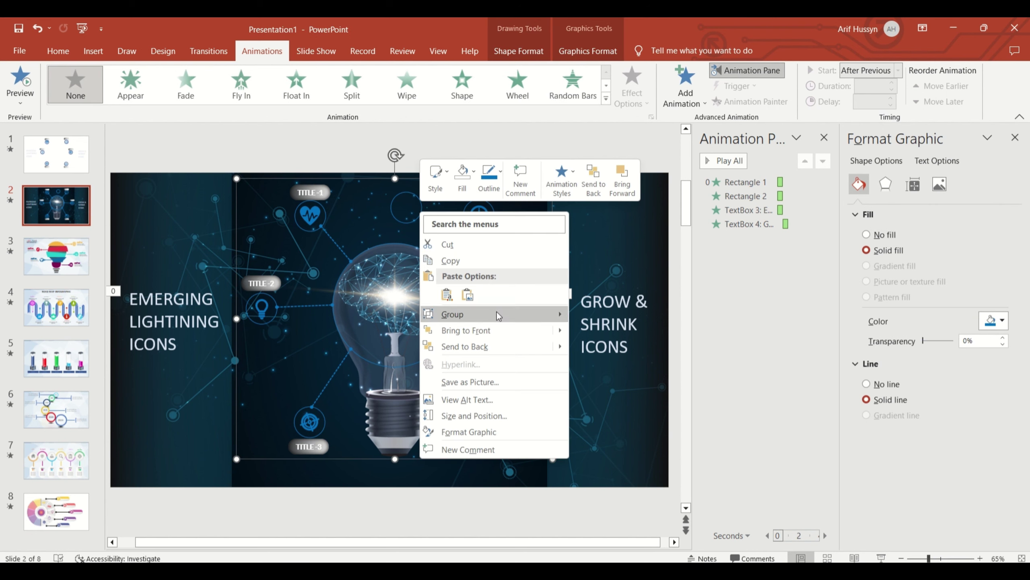
click(609, 349)
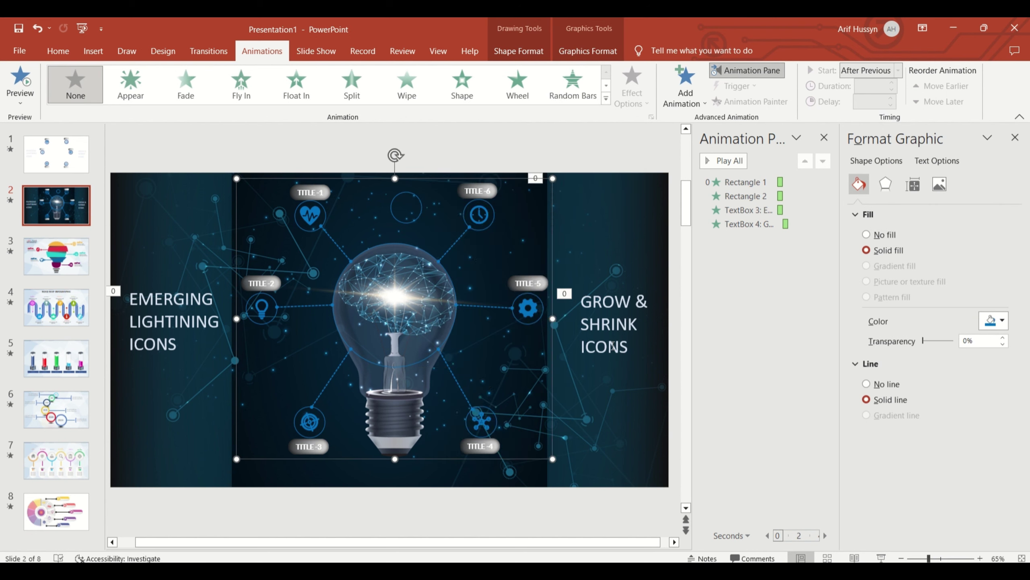
click(495, 335)
drag(420, 209, 603, 227)
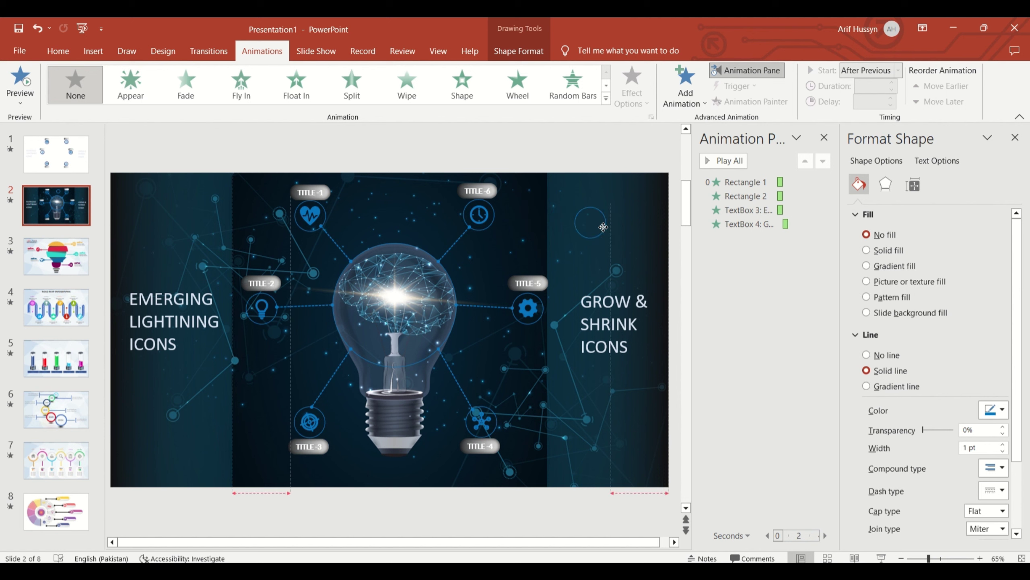
click(349, 242)
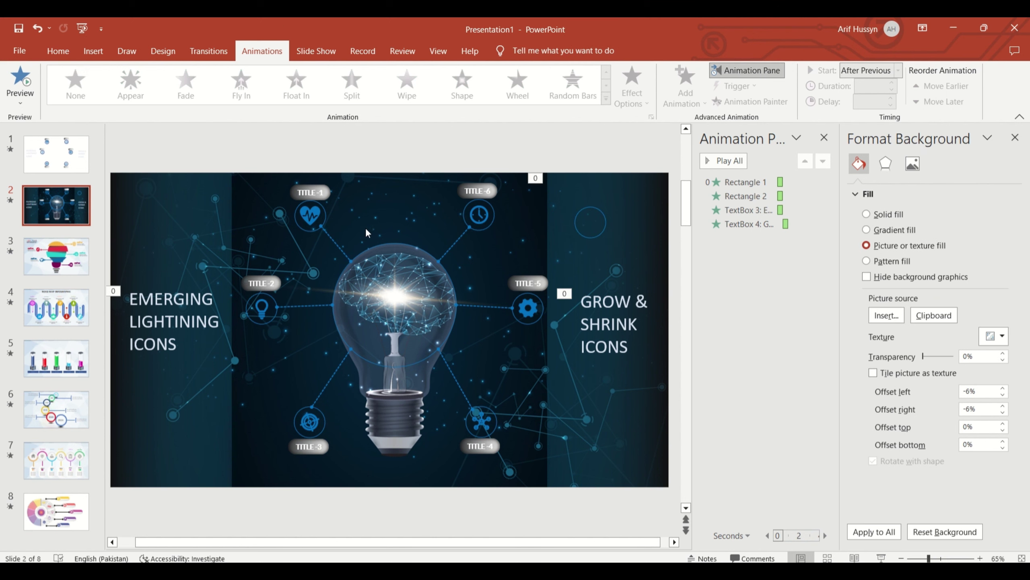
Step: Group all objects except the side panels, their captions and the side ring
key(ctrl+a)
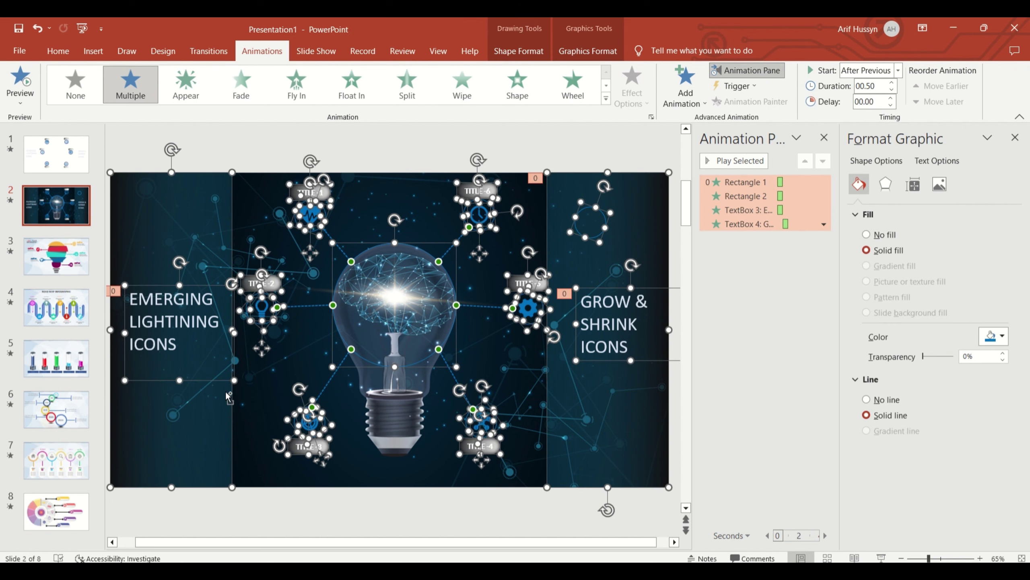
shift+click(212, 378)
shift+click(218, 253)
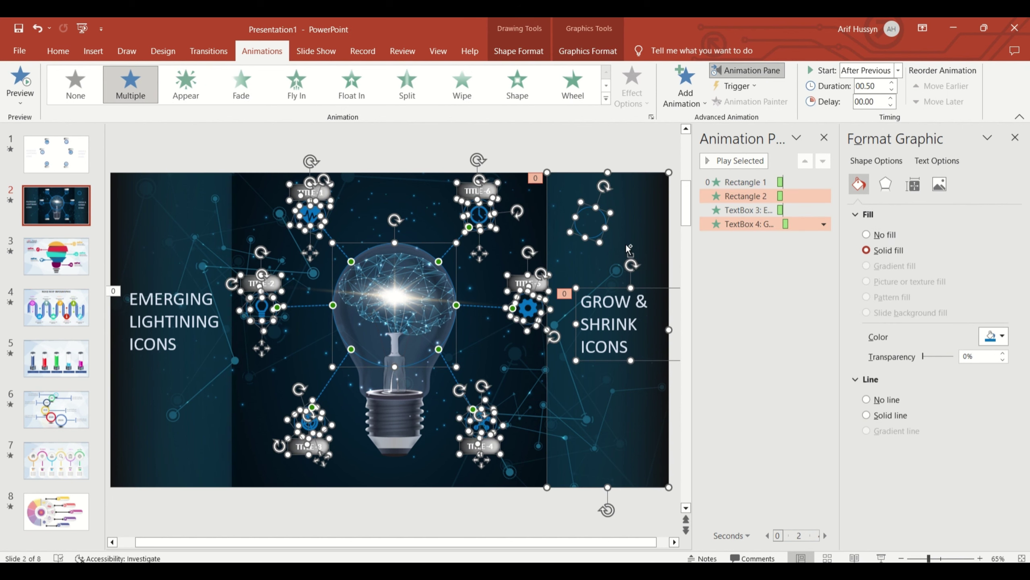
shift+click(633, 248)
shift+click(640, 355)
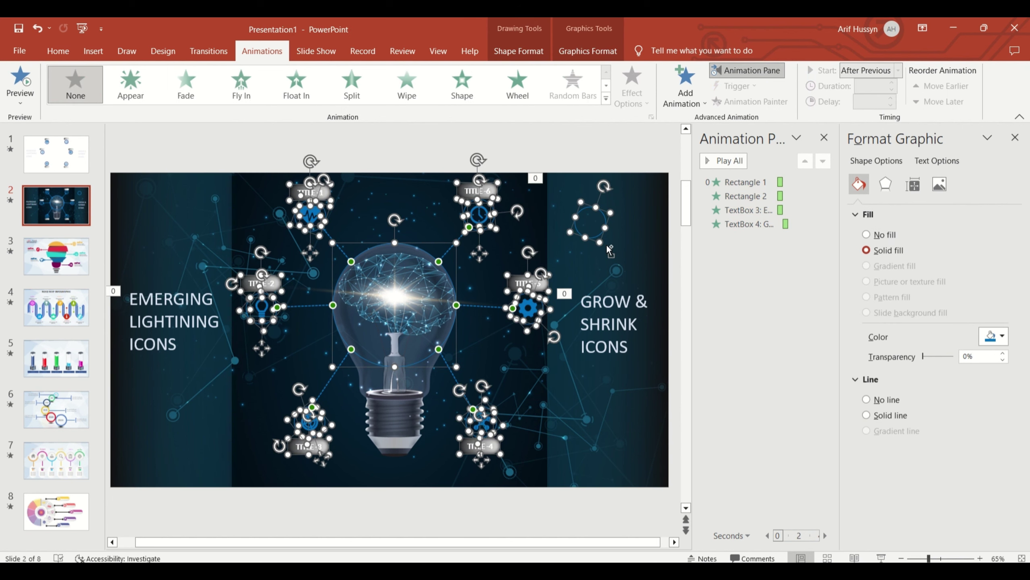
shift+click(598, 240)
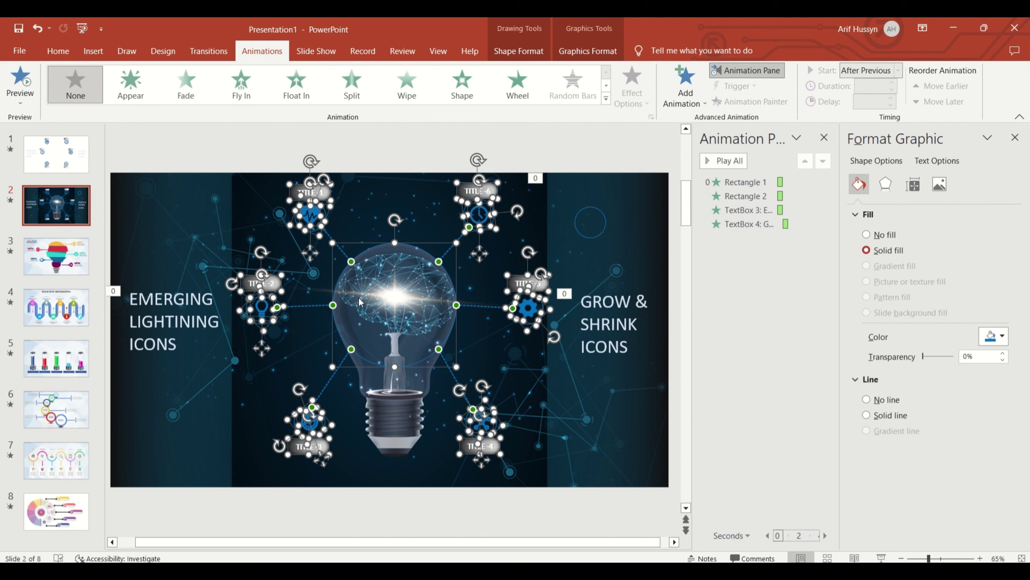
key(ctrl+g)
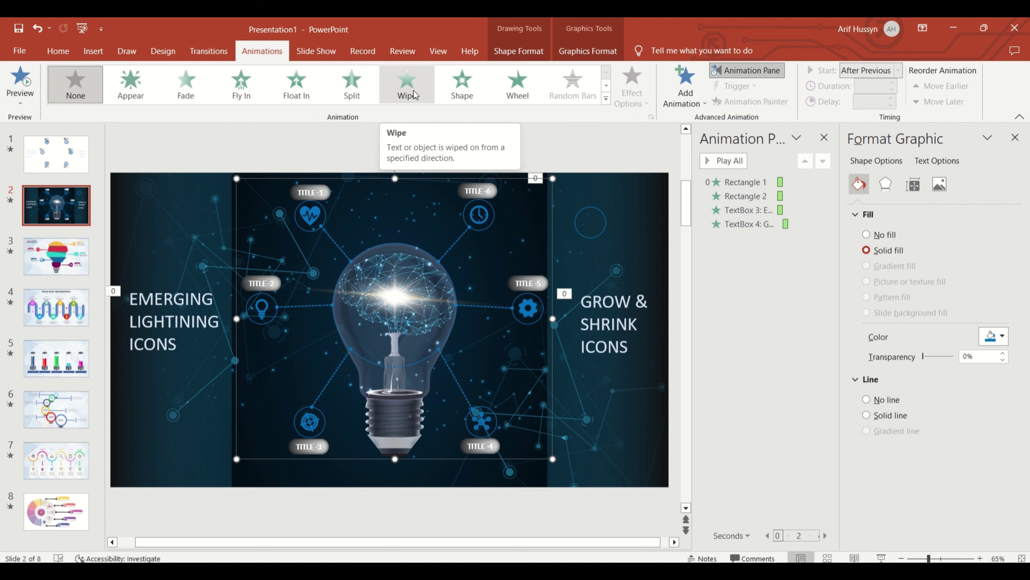
Step: Give the group a Shape entrance playing Out and move the ring to the top centre
click(463, 84)
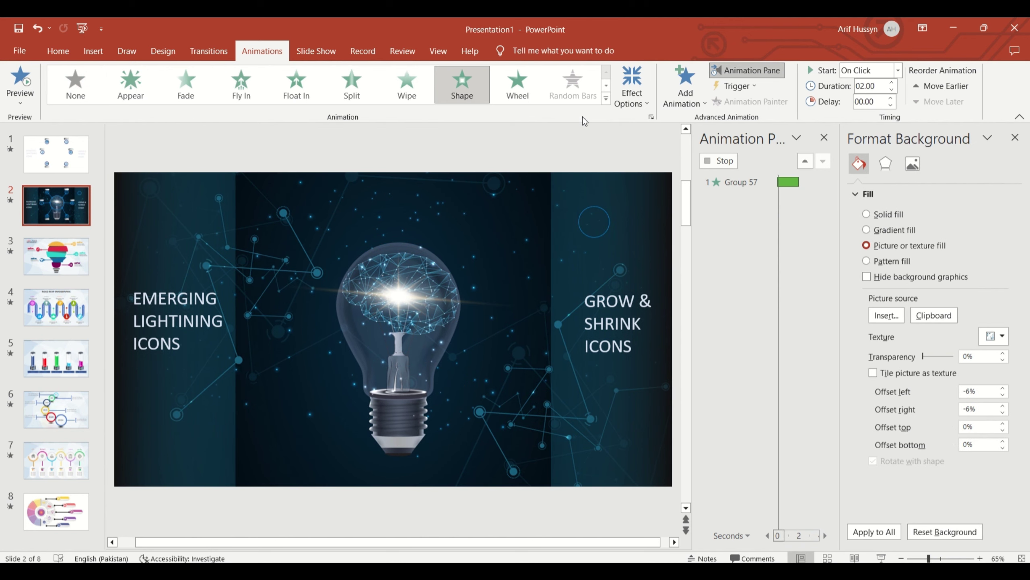
click(633, 86)
click(642, 168)
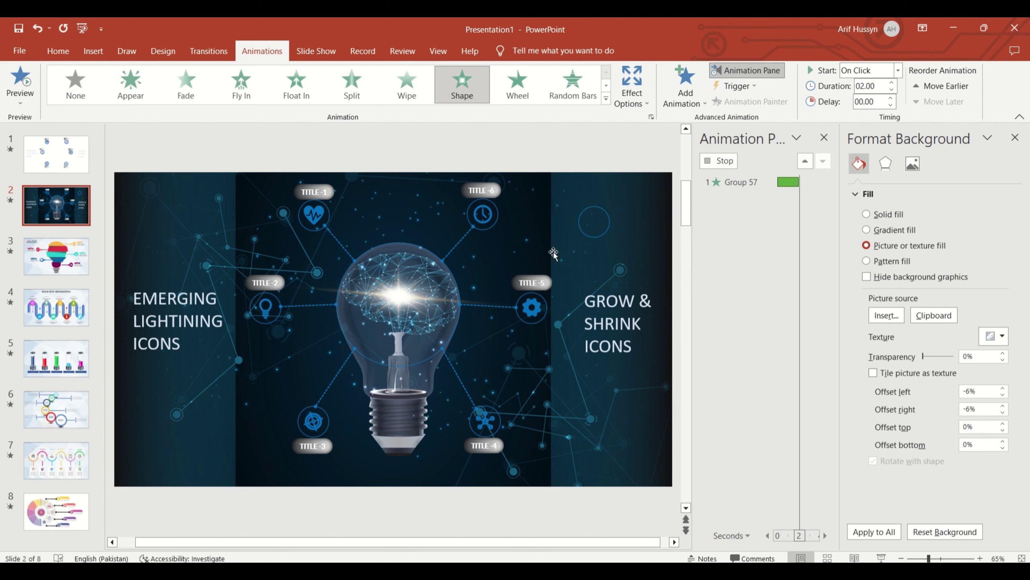
drag(590, 235, 391, 222)
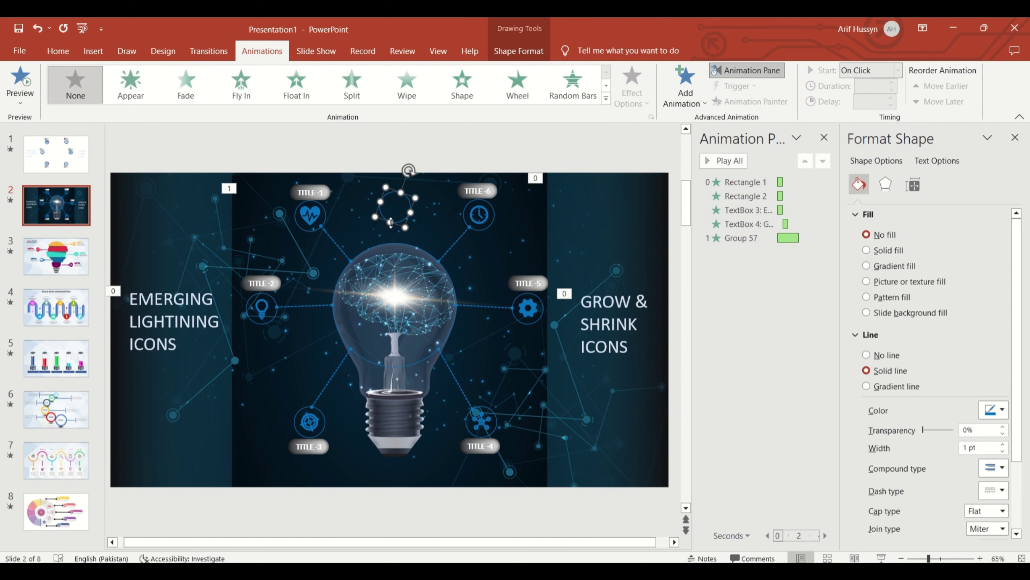
Step: Add a Grow/Shrink emphasis to the top ring, starting After Previous
click(689, 95)
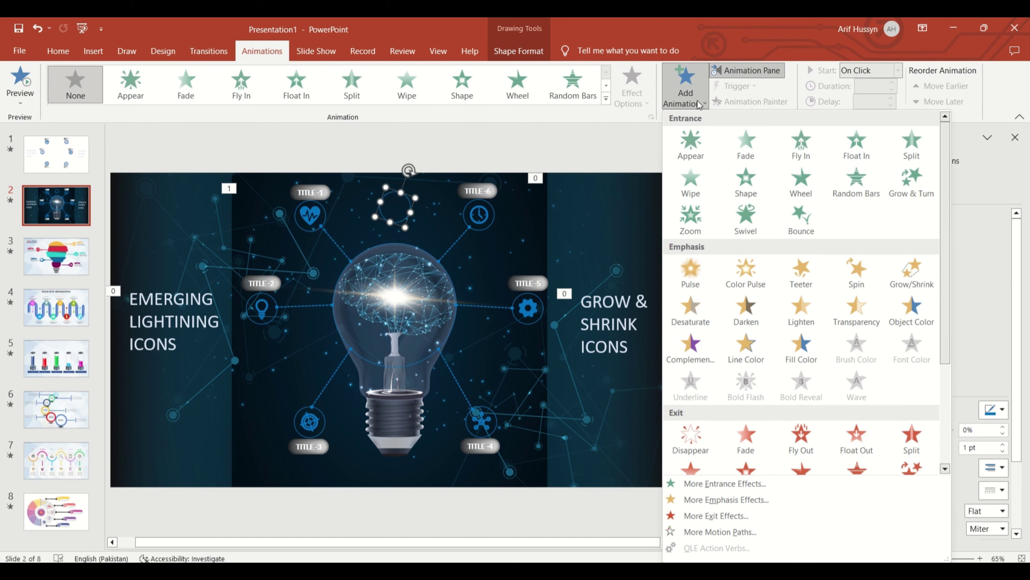
click(906, 277)
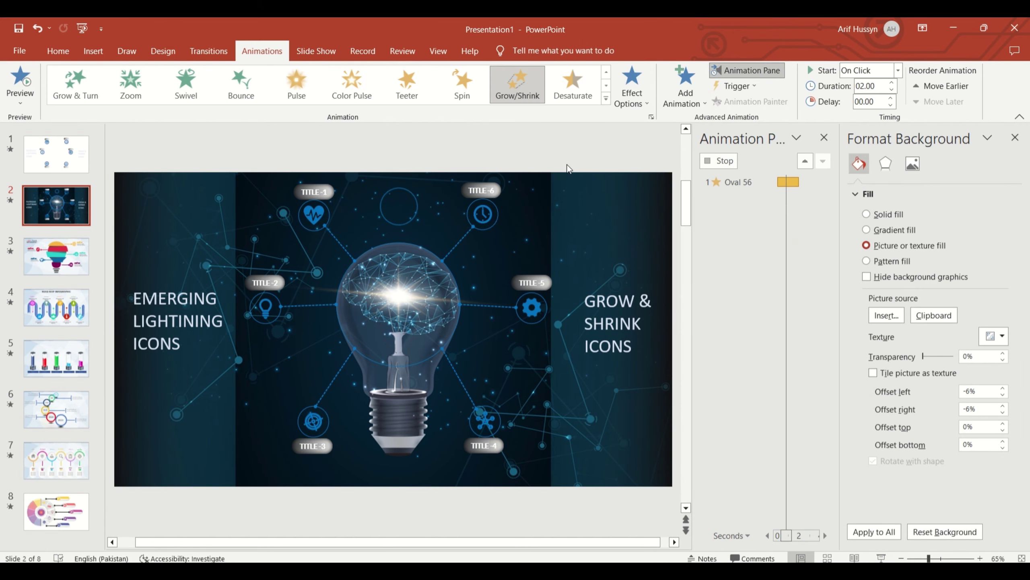
click(898, 70)
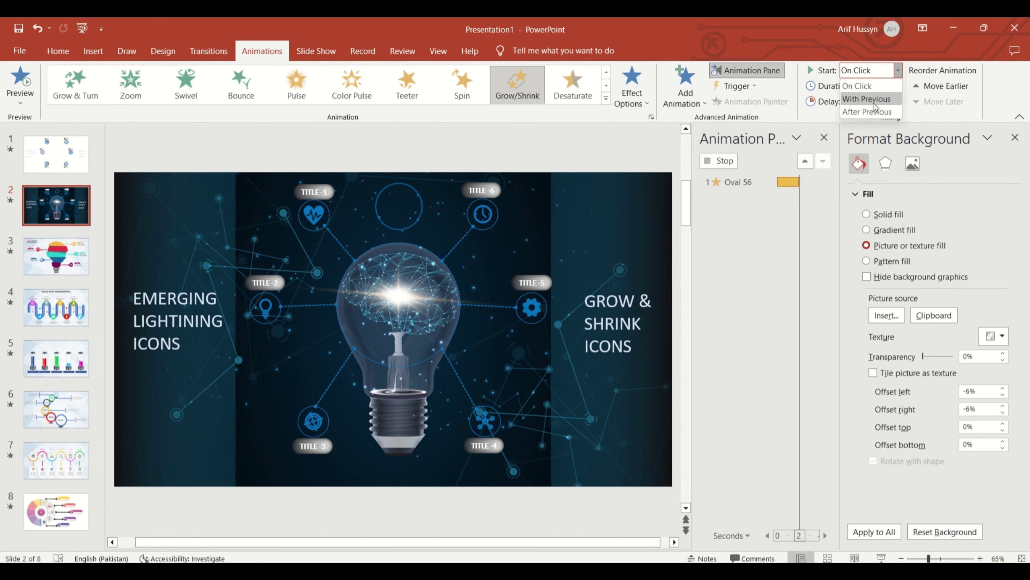
click(868, 112)
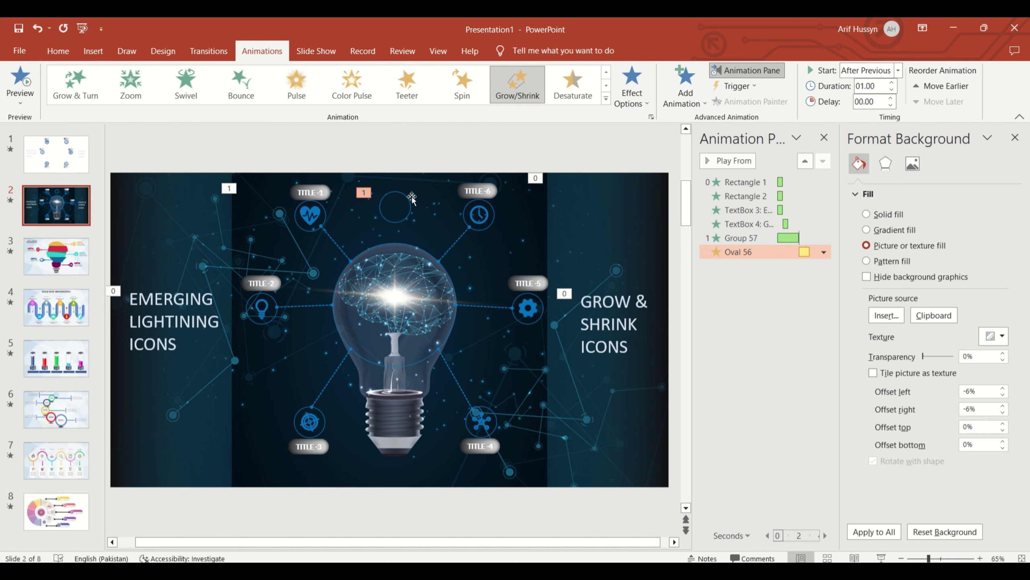
Step: Set the icon group's animation to start After Previous
click(229, 189)
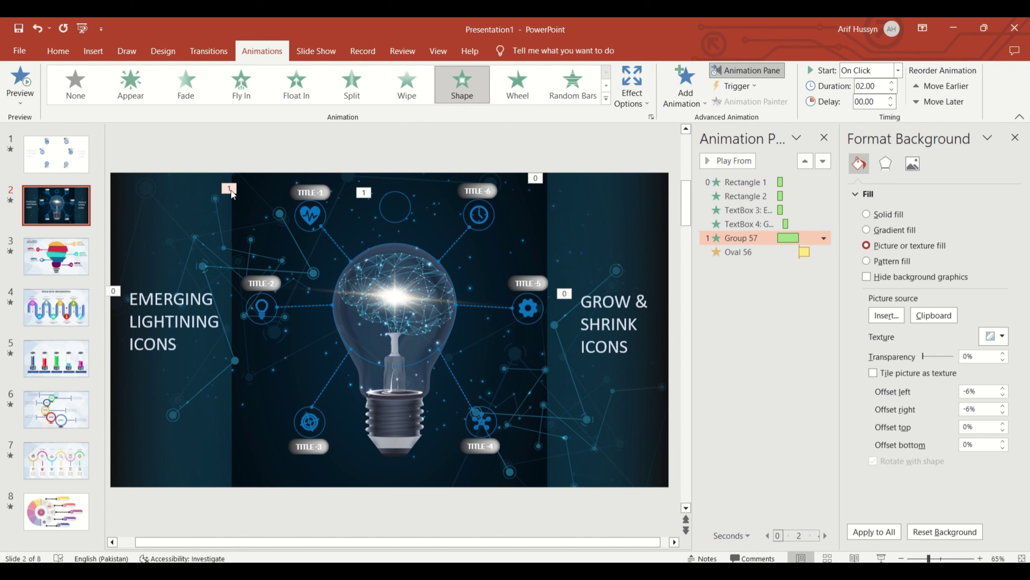
click(898, 70)
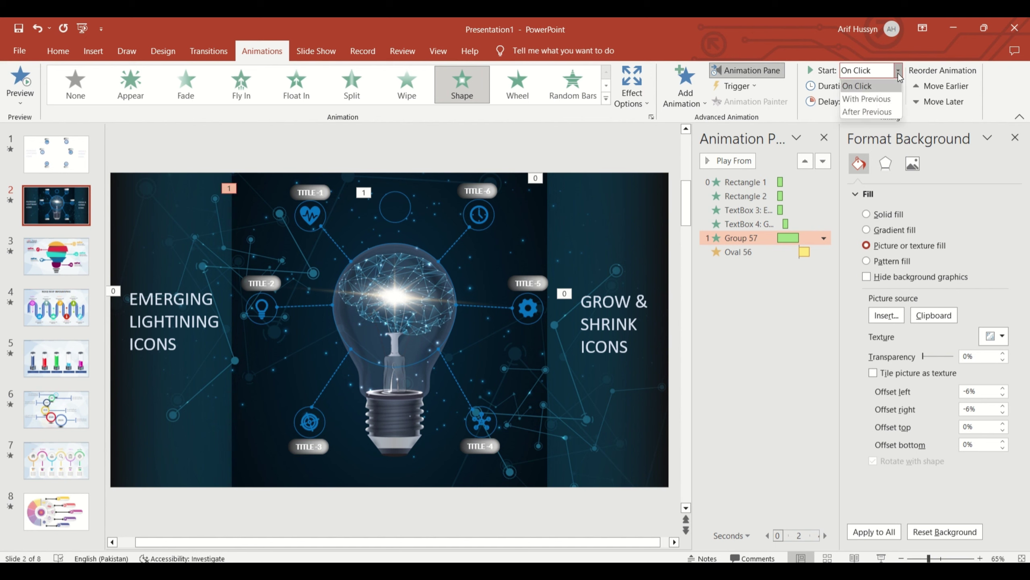
click(869, 113)
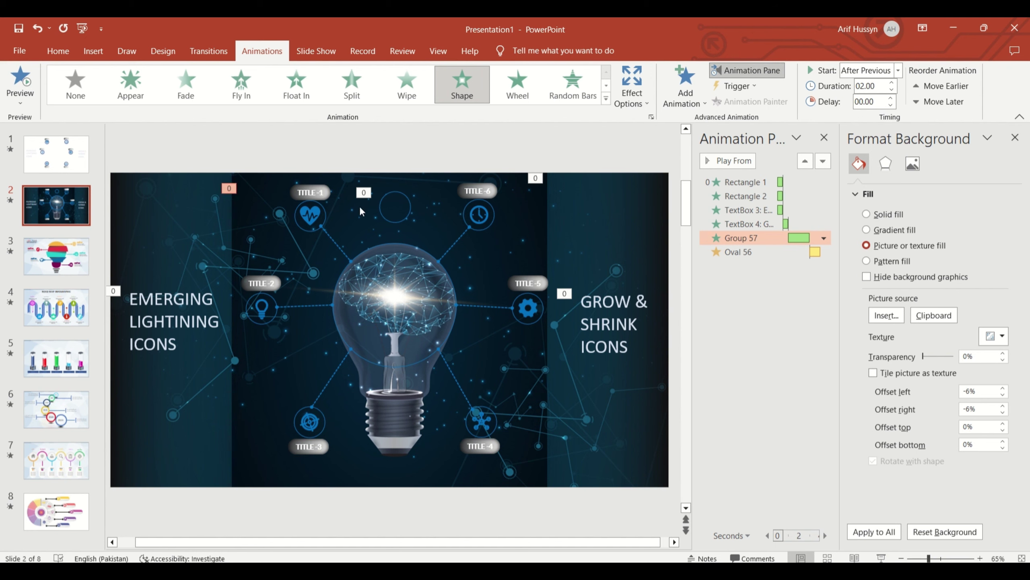
click(390, 199)
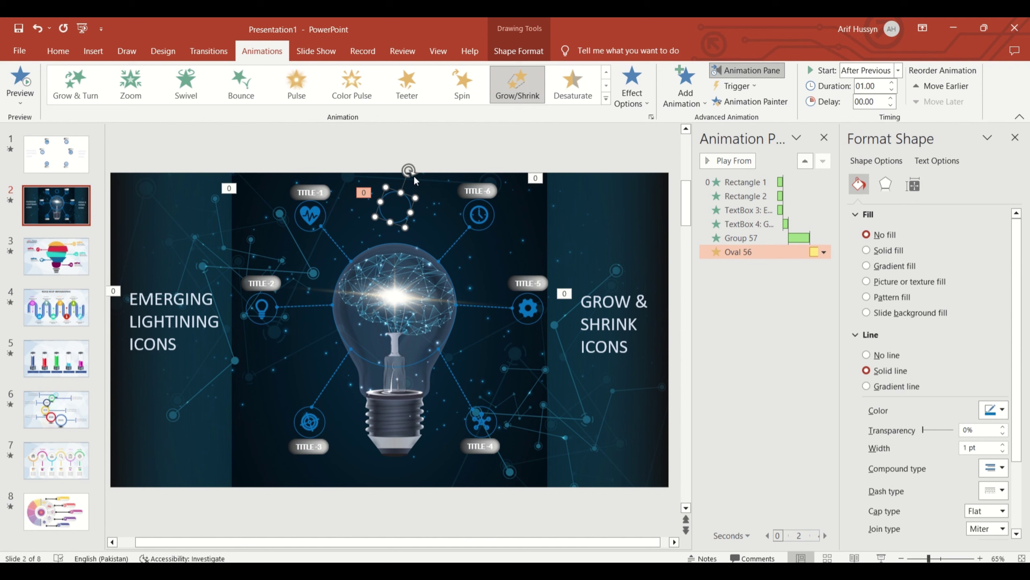
Step: Add a Fade exit to the ring, After Previous, with a 01.00 duration
click(686, 87)
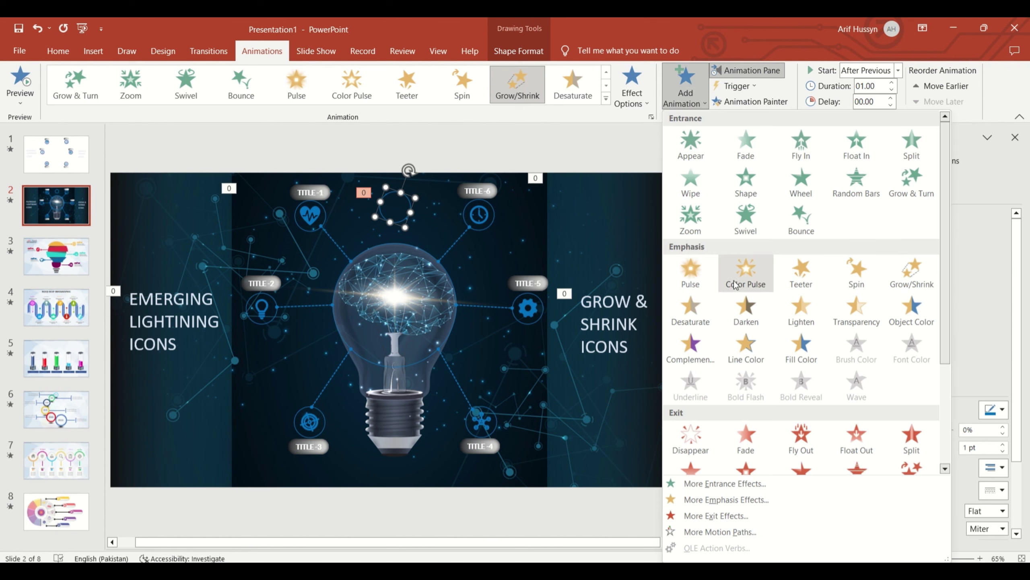
click(741, 436)
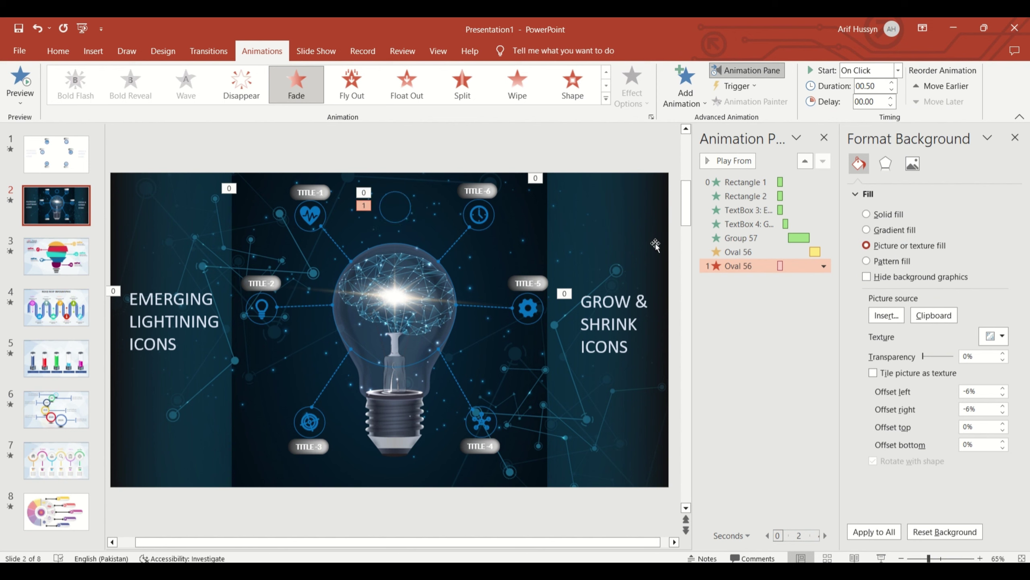
click(898, 71)
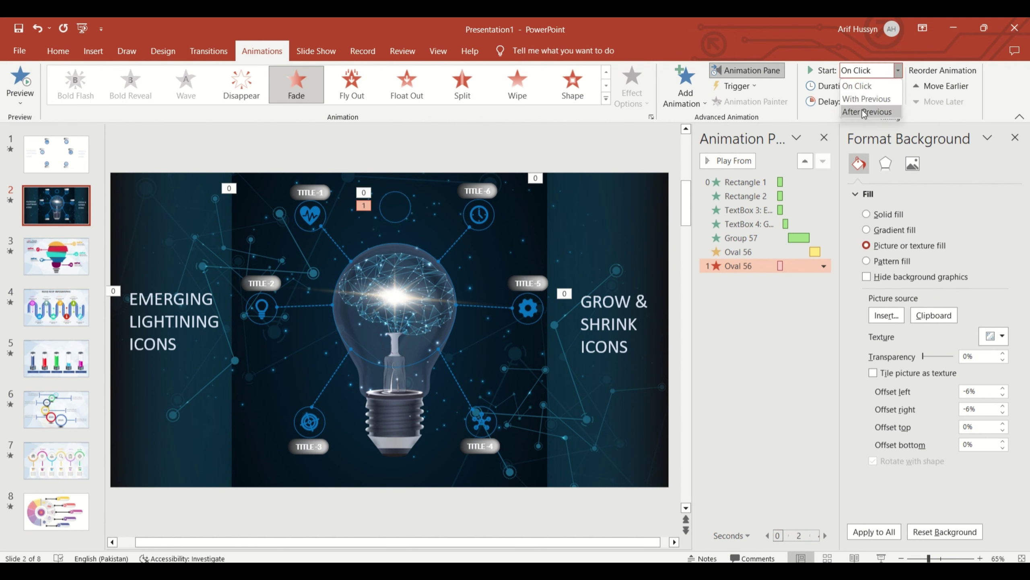
click(873, 101)
click(893, 83)
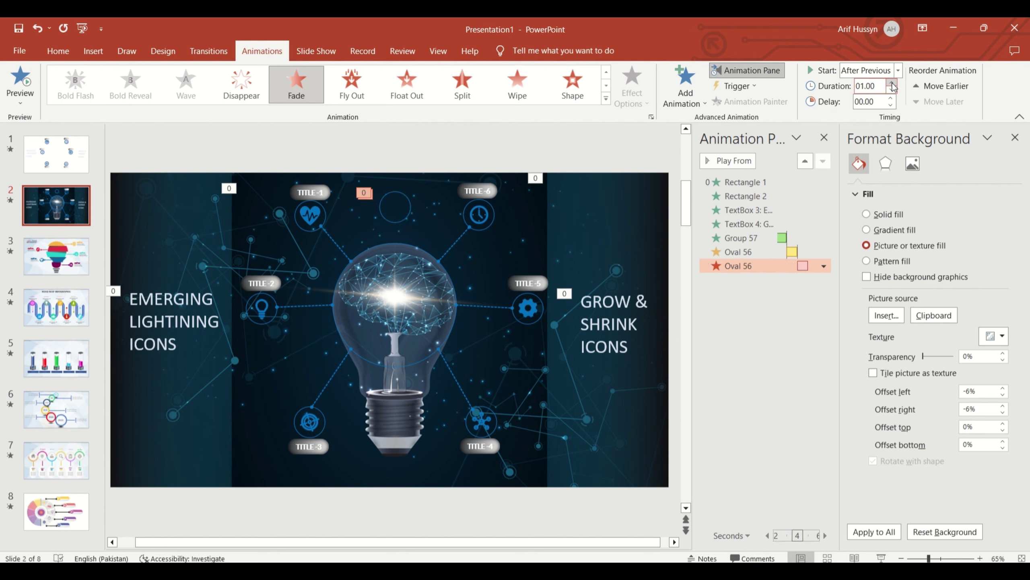
Step: Set both ring effects to repeat Until End of Slide
click(812, 252)
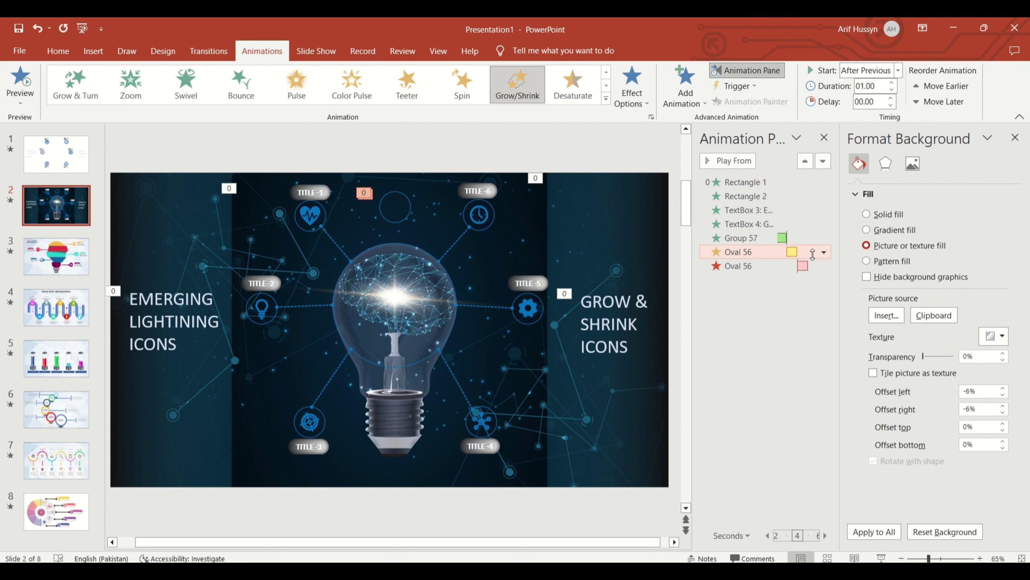
ctrl+click(817, 267)
click(822, 269)
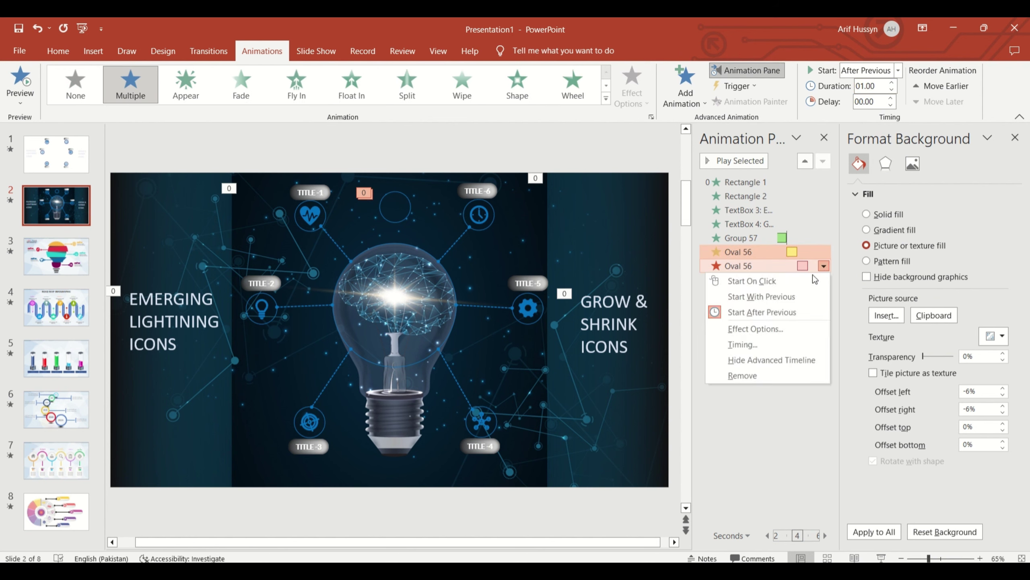
click(764, 331)
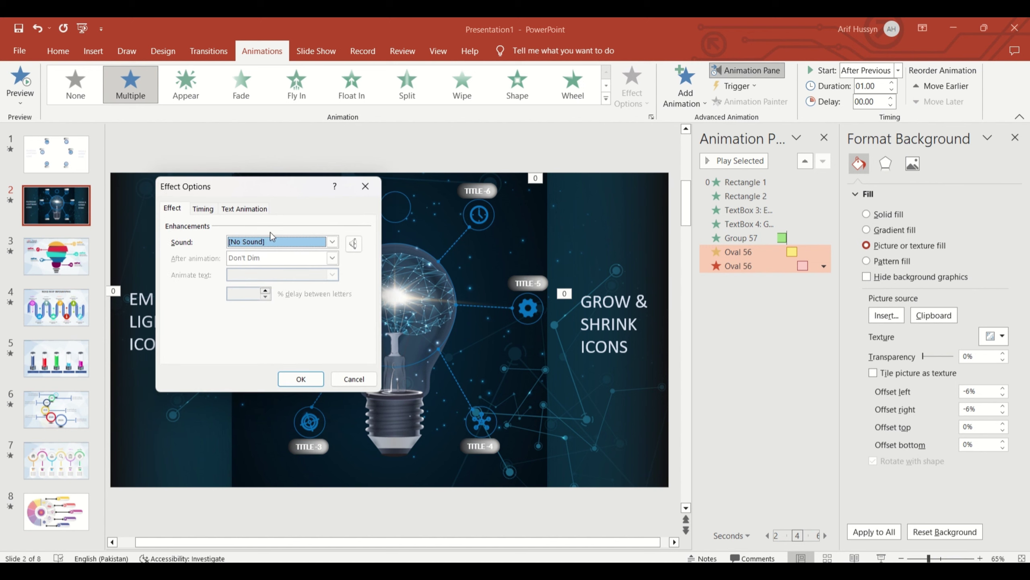
click(204, 209)
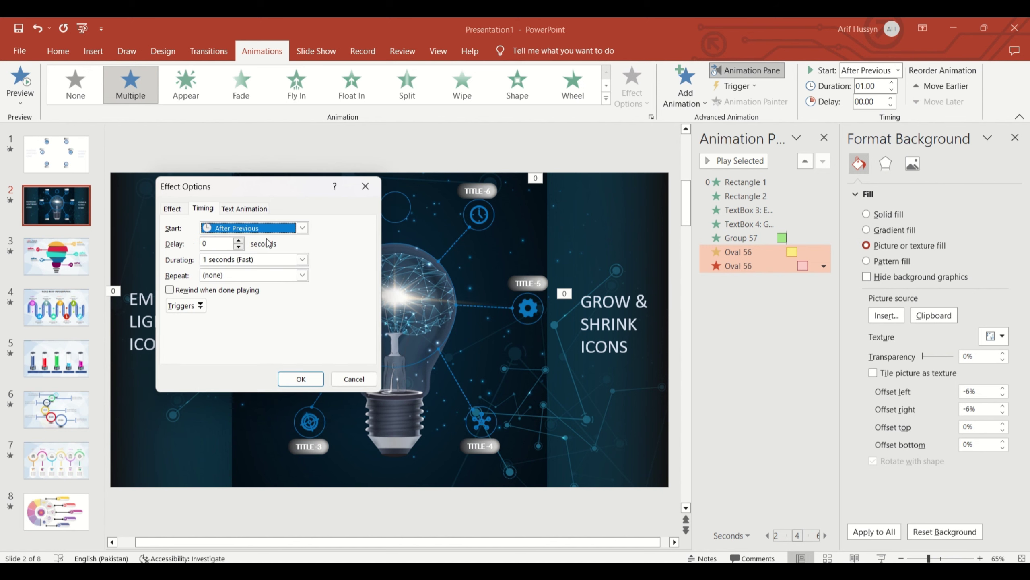
click(302, 275)
click(241, 350)
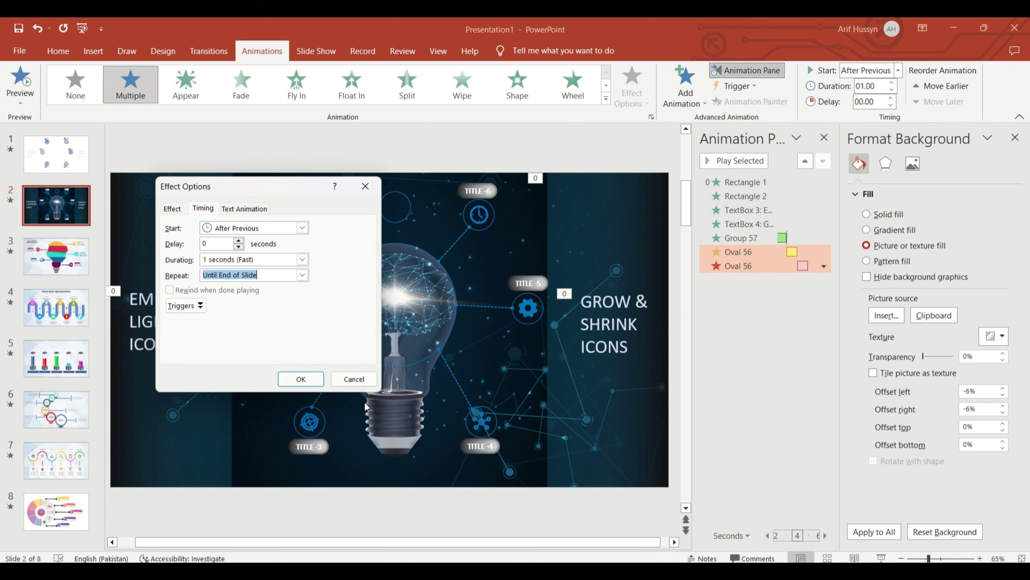
click(301, 379)
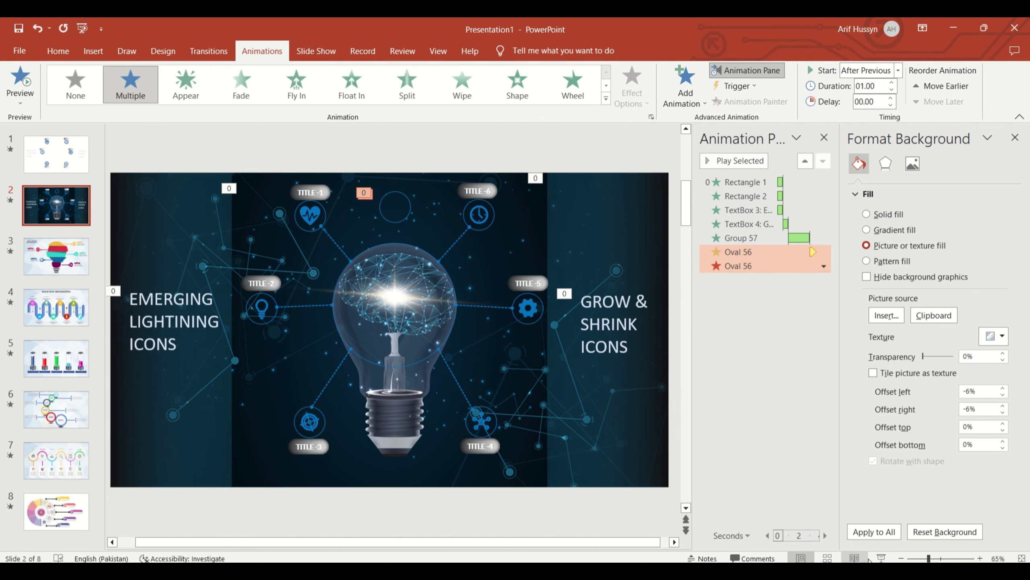
Step: Preview the slide's animations in Slide Show, then reselect the ring above the bulb
click(884, 558)
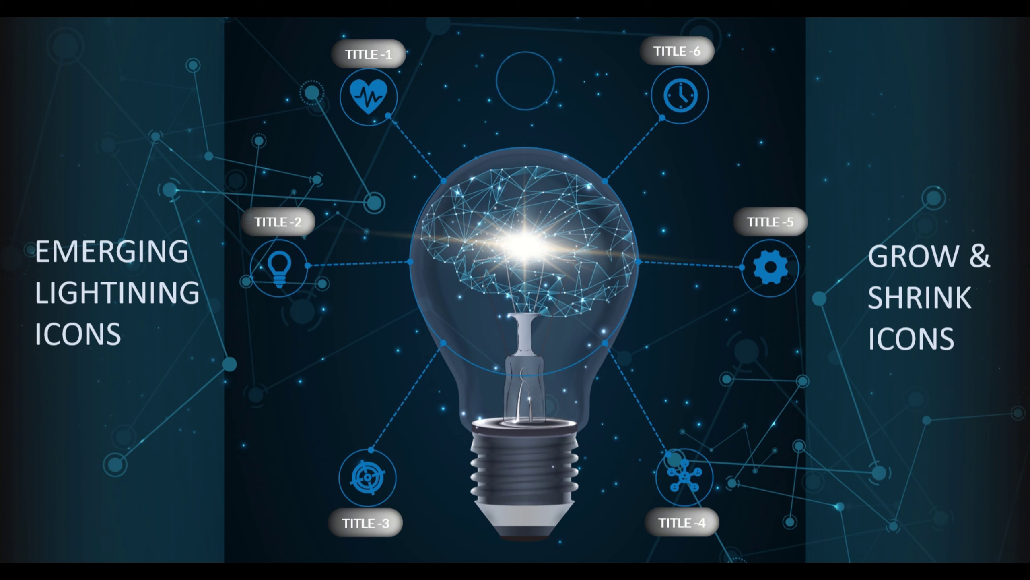
key(Escape)
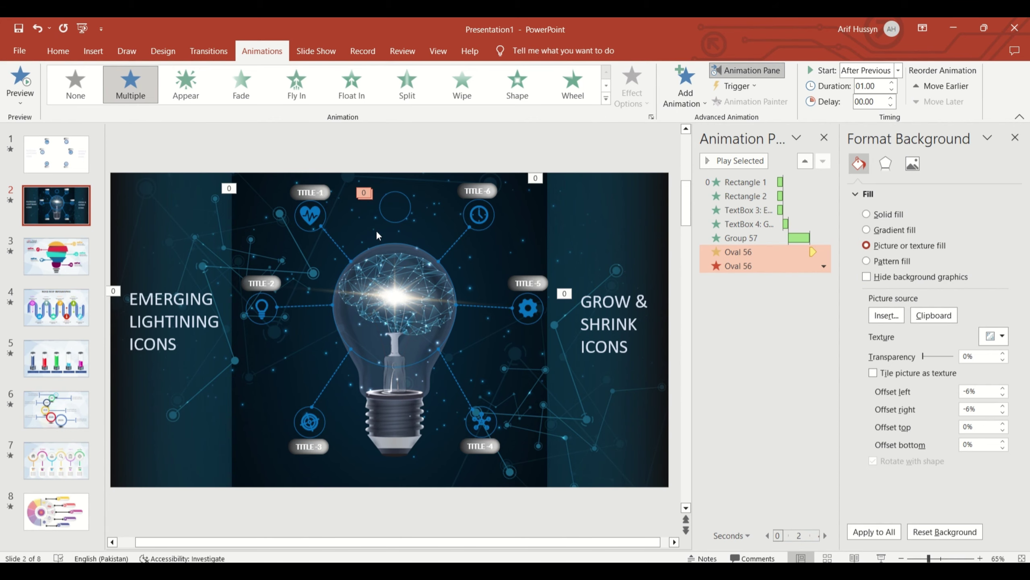
click(398, 223)
Step: Duplicate the animated ring with Ctrl+D and place the copy over the heart icon
key(ctrl+d)
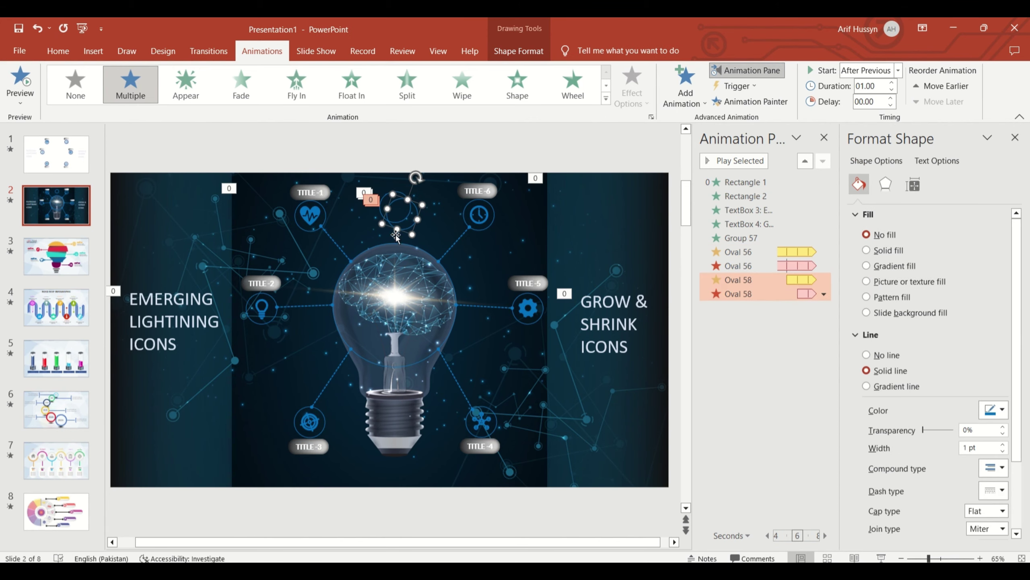
ctrl+scroll(392, 257, up, 3)
ctrl+scroll(314, 234, up, 3)
ctrl+scroll(198, 229, up, 3)
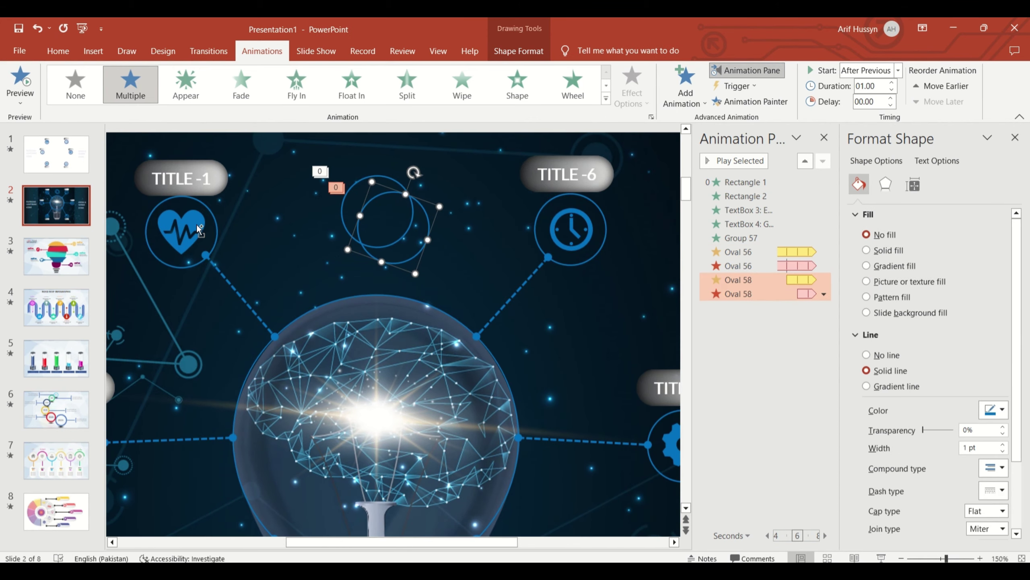
drag(408, 262, 197, 266)
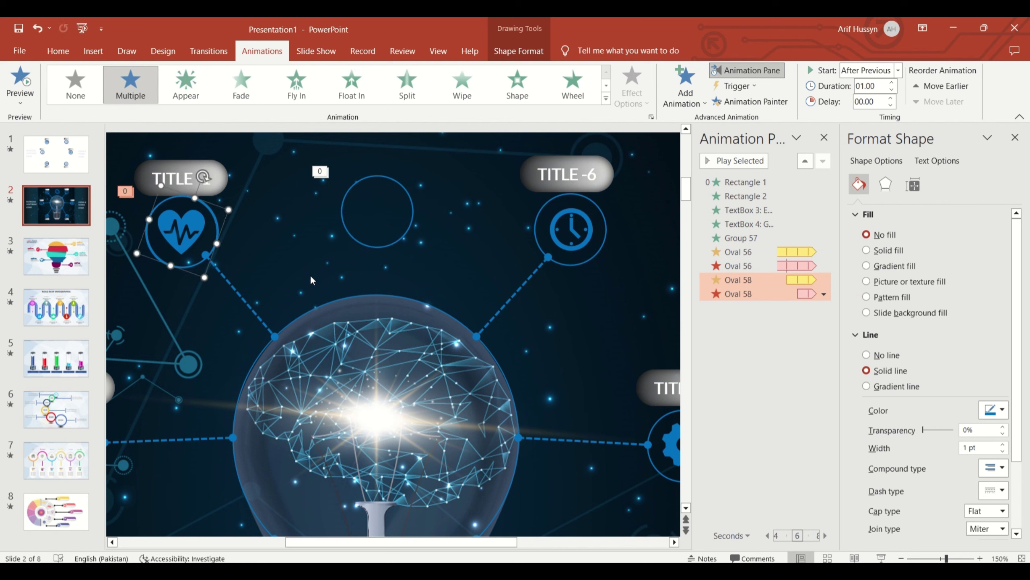
Step: Make another ring copy and place it over the lightbulb icon
click(377, 246)
key(ctrl+d)
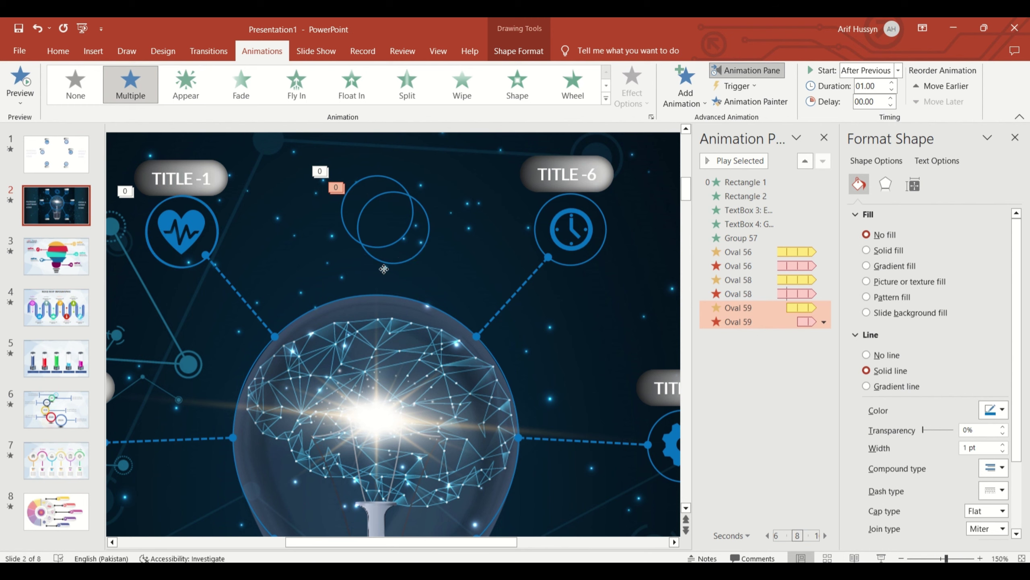
drag(399, 266, 168, 407)
ctrl+scroll(168, 408, down, 2)
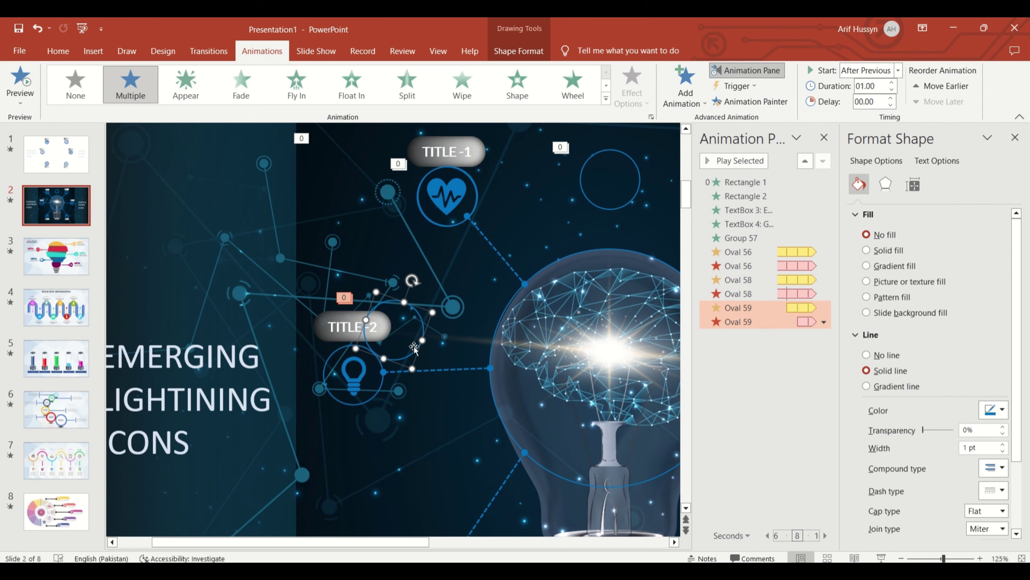
drag(413, 349, 373, 396)
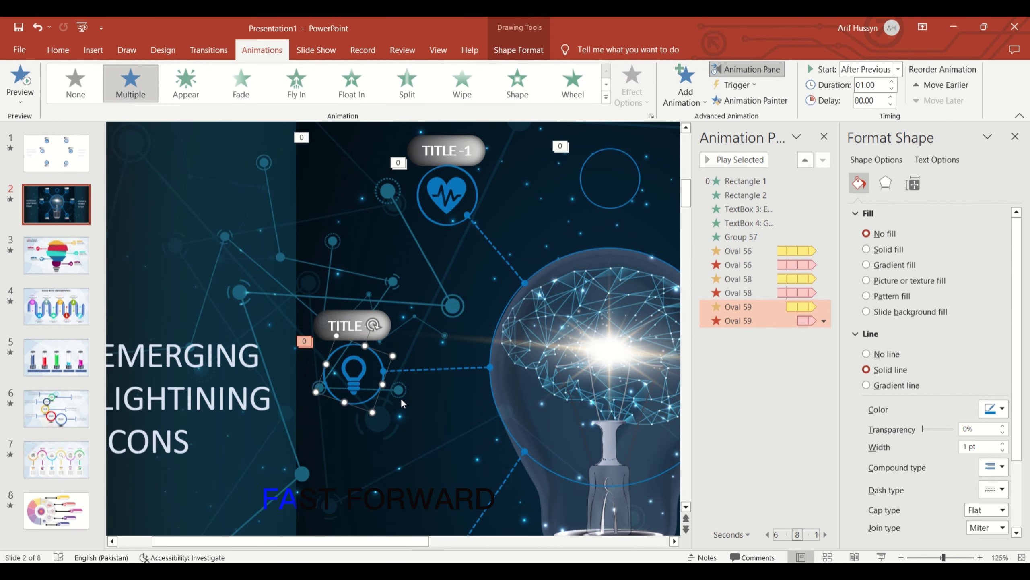
Step: Create two more ring duplicates for the next icons
ctrl+scroll(402, 400, down, 2)
key(ctrl+d)
ctrl+scroll(420, 441, down, 2)
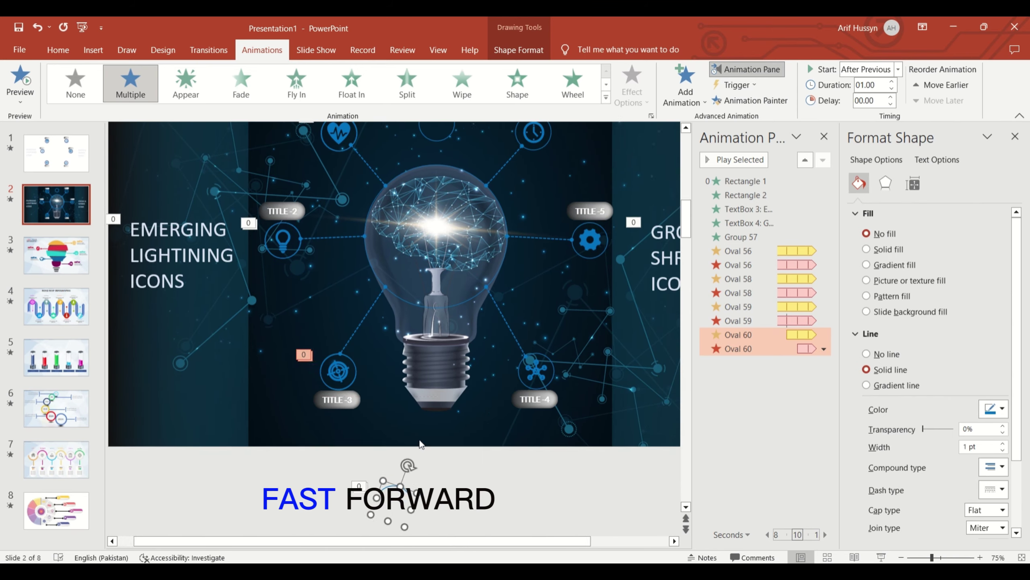
key(ctrl+d)
ctrl+scroll(483, 403, up, 2)
ctrl+scroll(483, 403, up, 2)
click(430, 373)
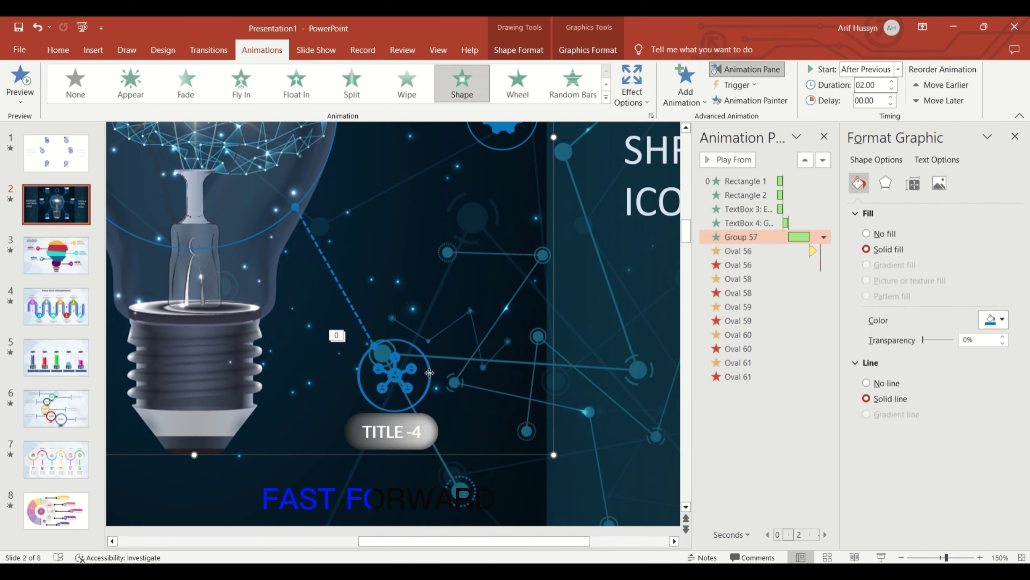
ctrl+scroll(417, 309, down, 7)
scroll(417, 309, up, 3)
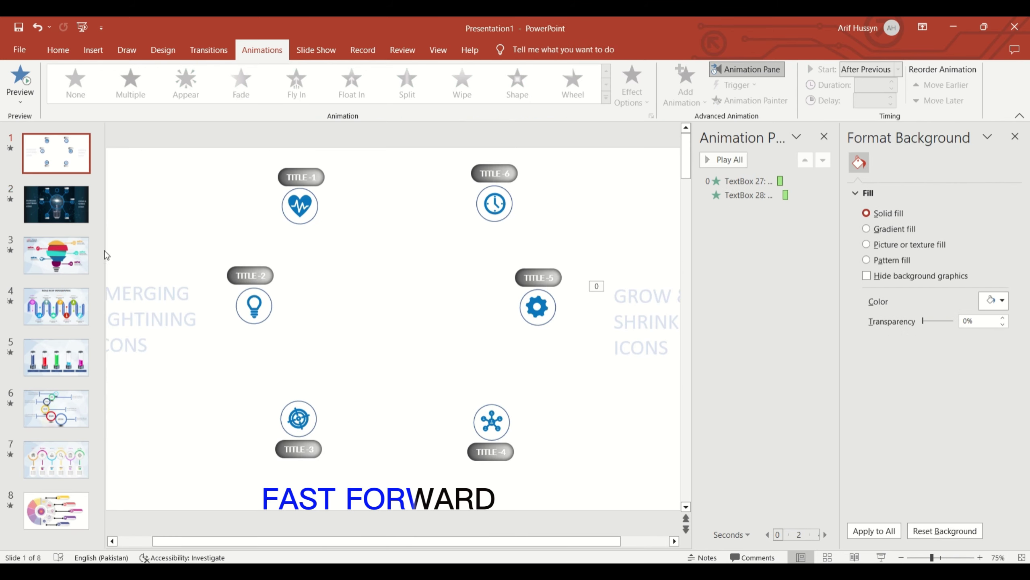
scroll(107, 255, down, 1)
Step: Undo the last change and select the ring around the gear icon
click(626, 433)
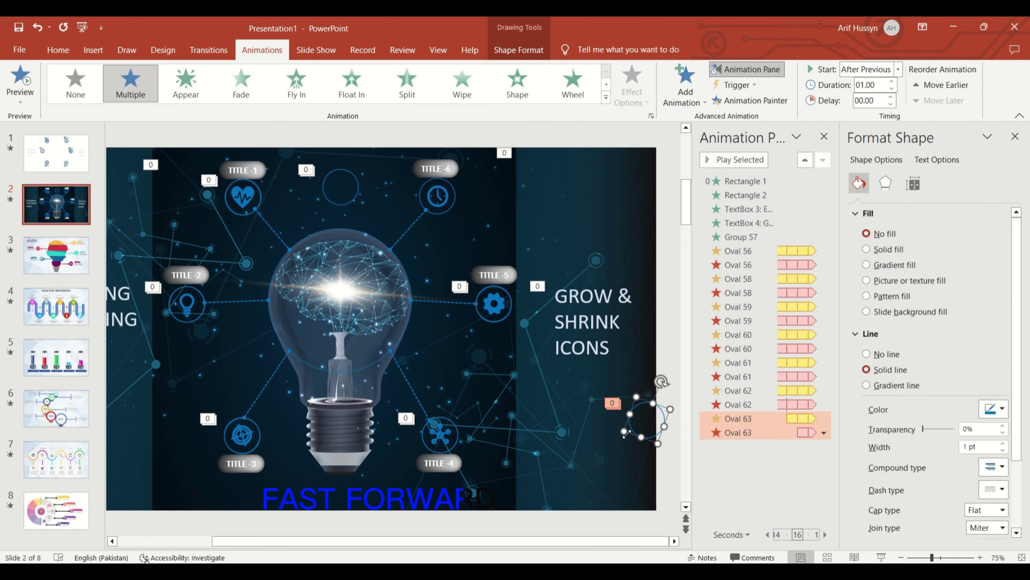
click(418, 252)
ctrl+scroll(417, 253, up, 4)
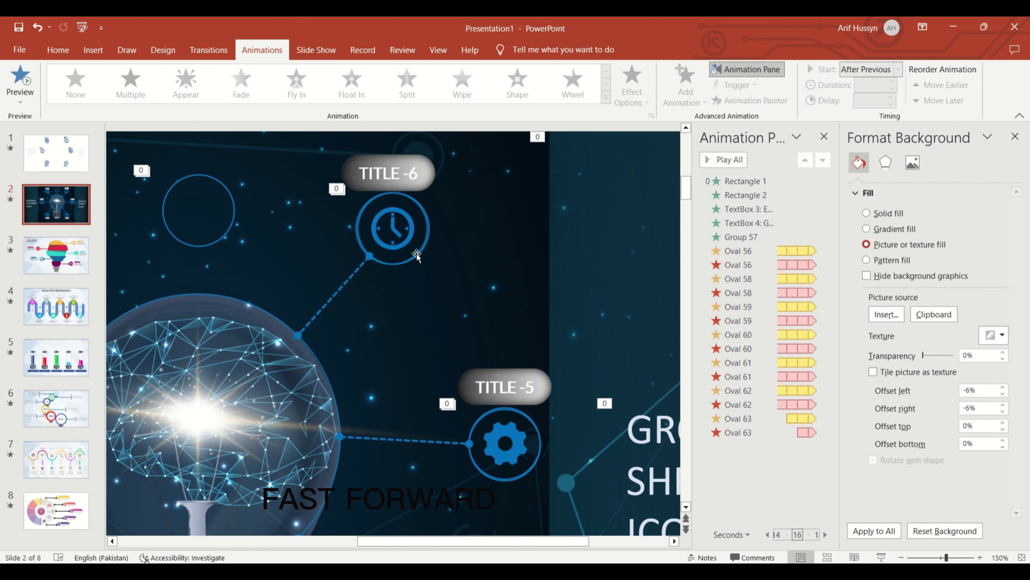
key(ctrl+z)
key(ctrl+z)
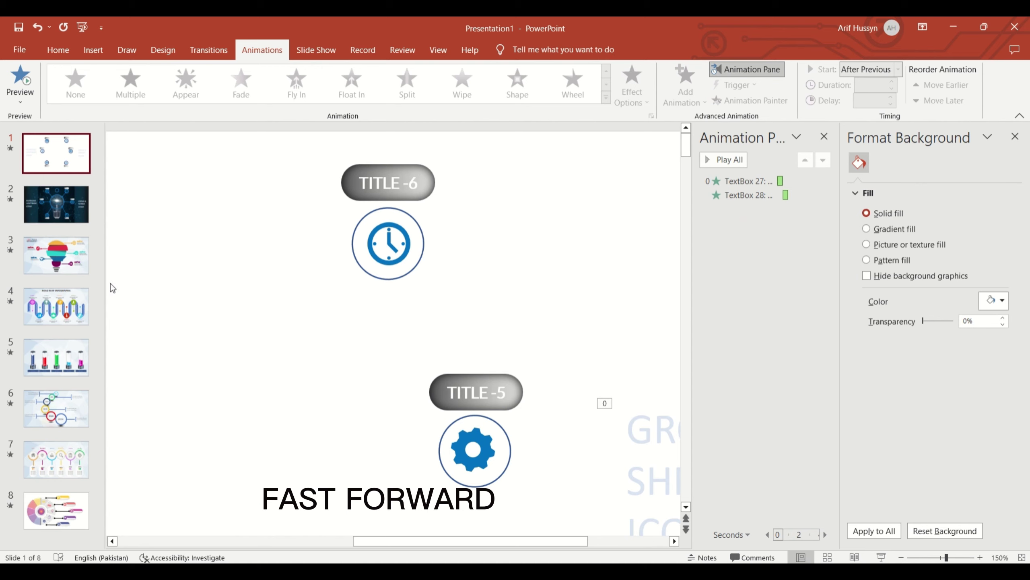
right_click(77, 160)
click(65, 220)
click(549, 476)
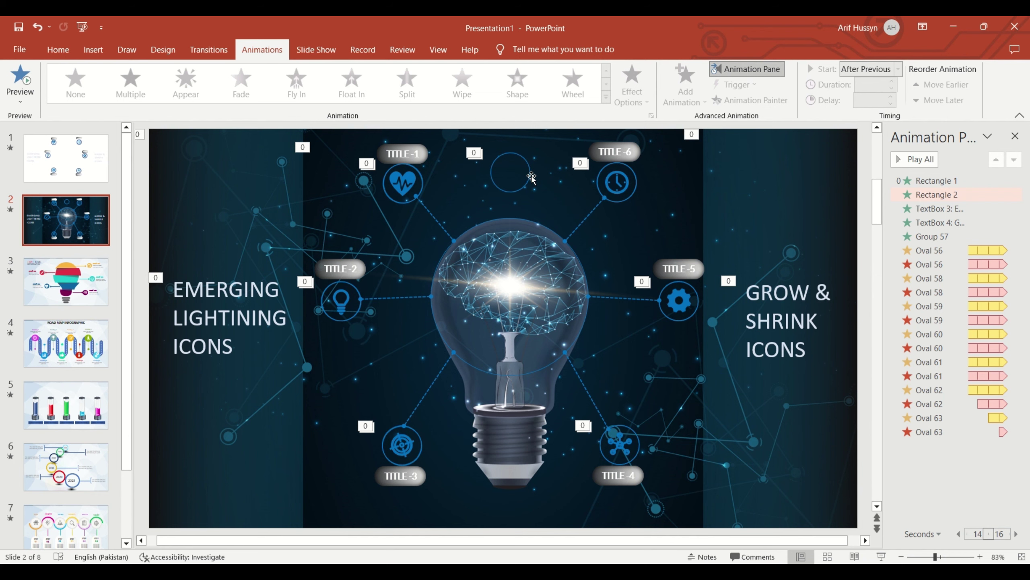
Step: Enlarge the top ring around the bulb's glass and nudge it until centred on the bulb
click(526, 189)
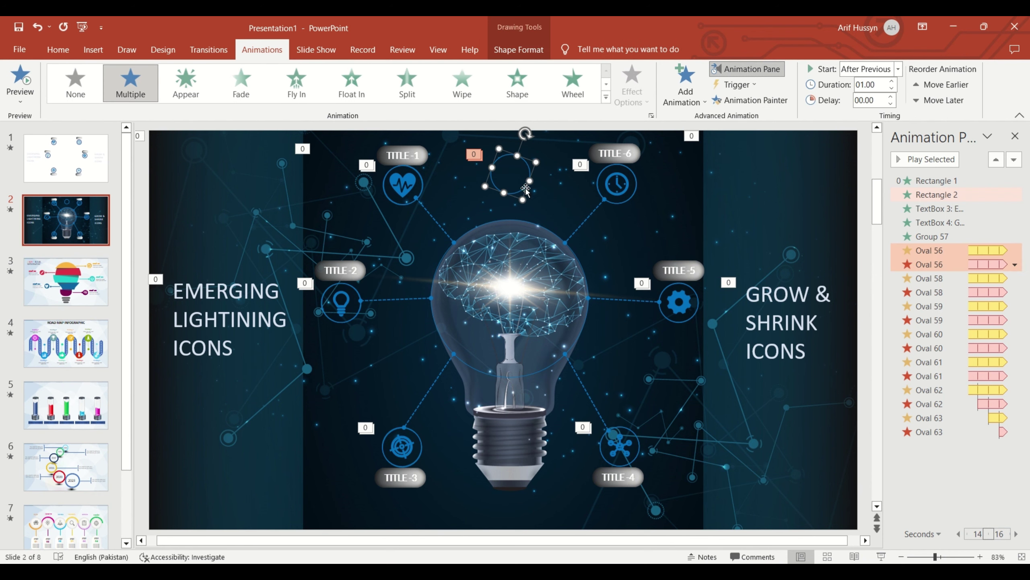
mouse_move(526, 189)
mouse_down()
mouse_move(545, 231)
mouse_move(545, 351)
mouse_move(571, 380)
mouse_move(551, 392)
mouse_up()
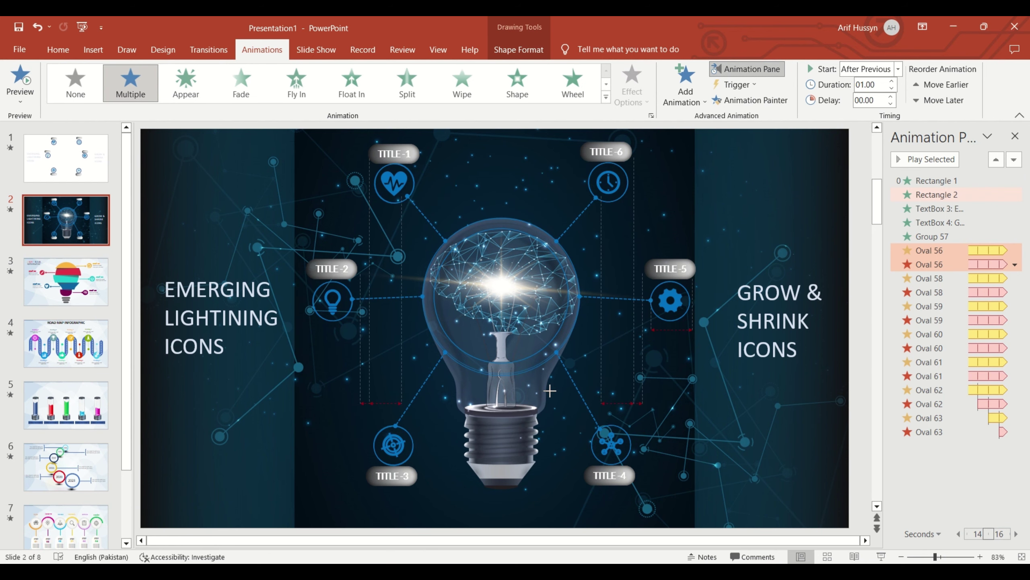
drag(550, 392, 552, 397)
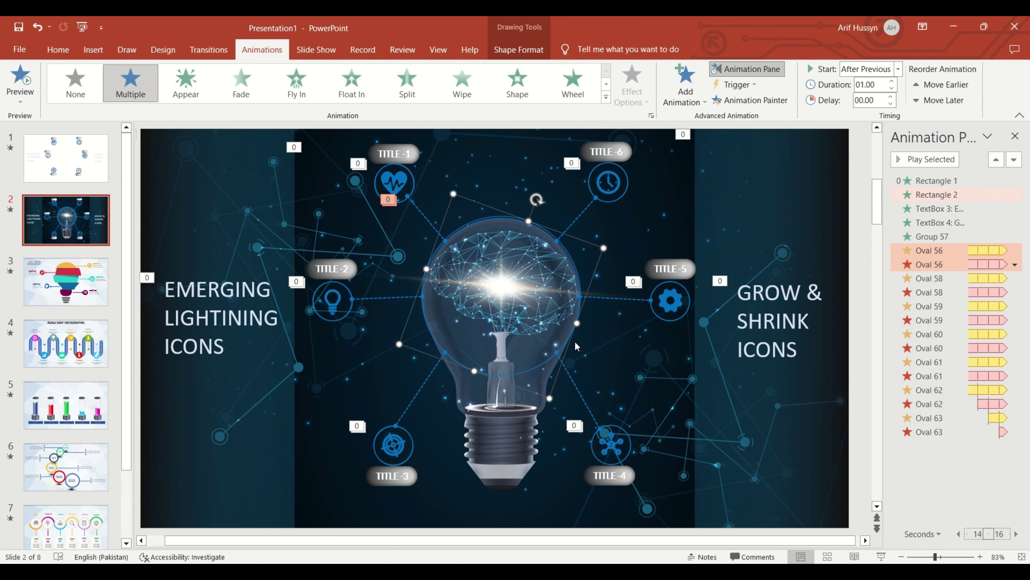
key(Down)
key(Down)
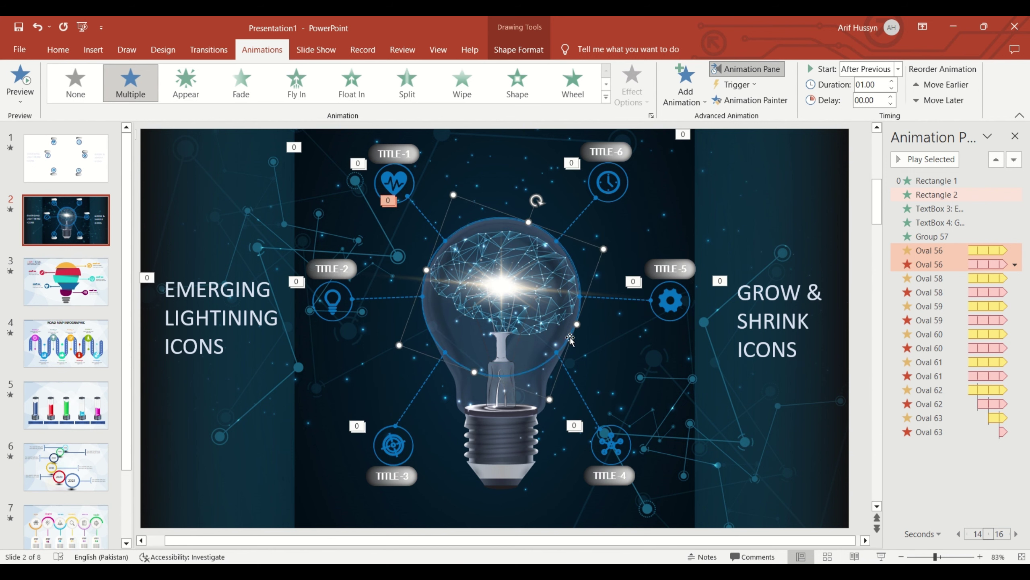
key(Escape)
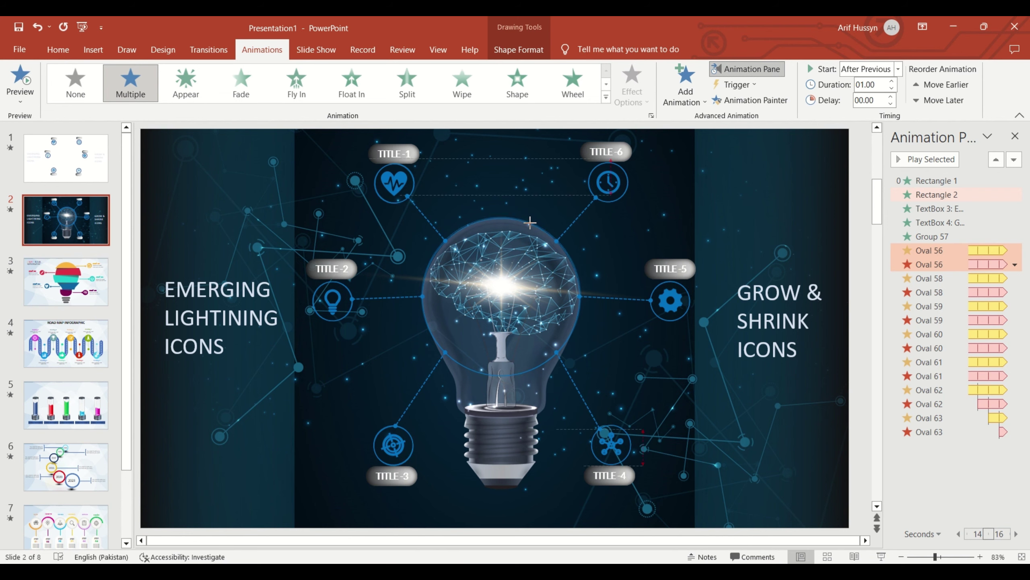
click(530, 223)
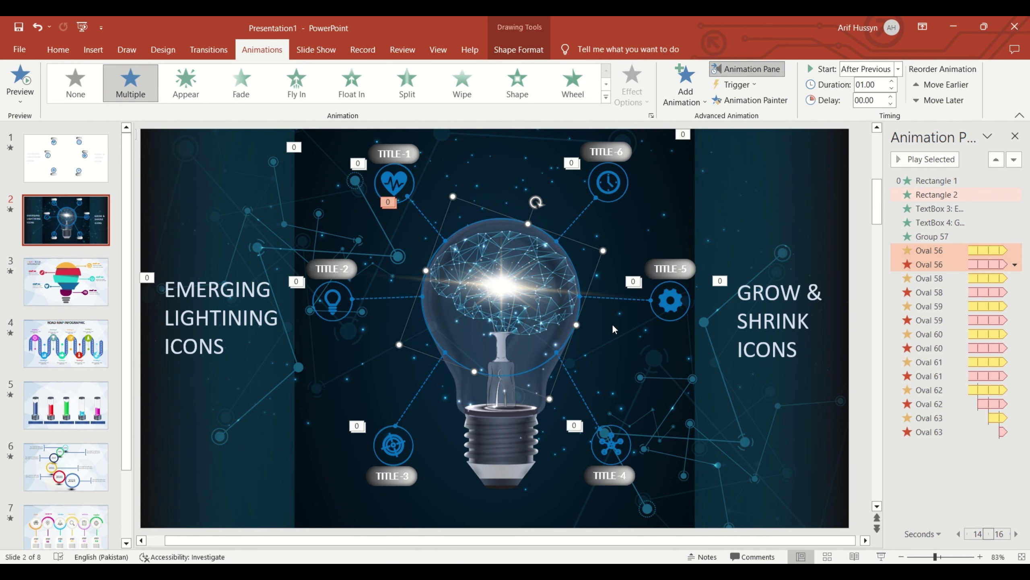
ctrl+scroll(599, 336, up, 5)
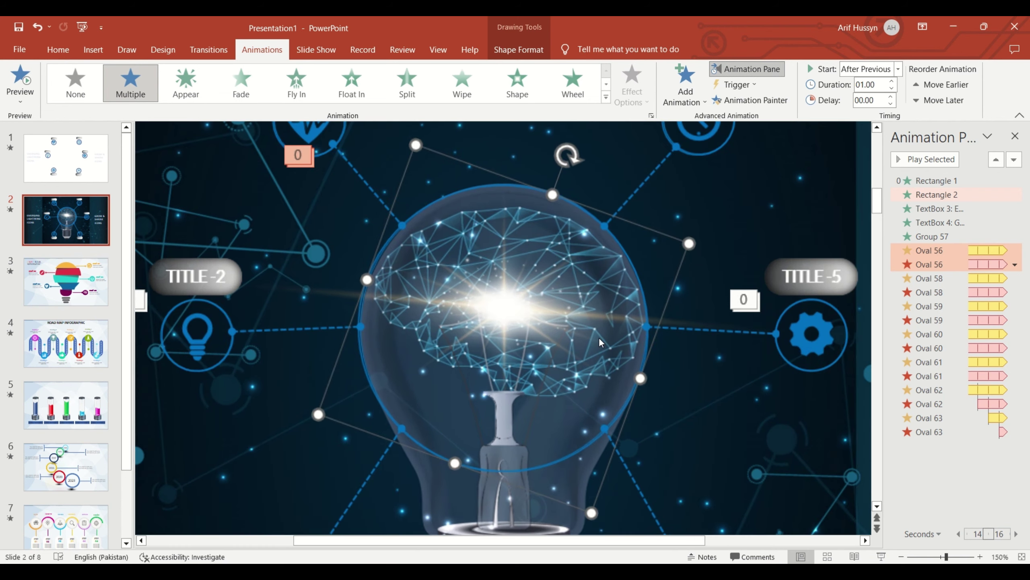
ctrl+scroll(477, 326, up, 3)
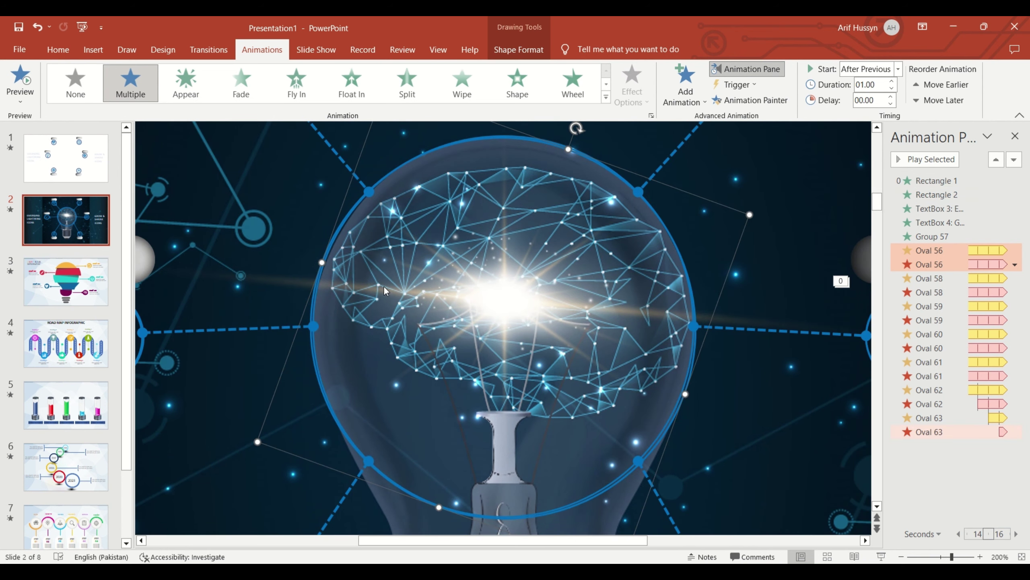
key(ctrl+z)
key(Right)
key(Right)
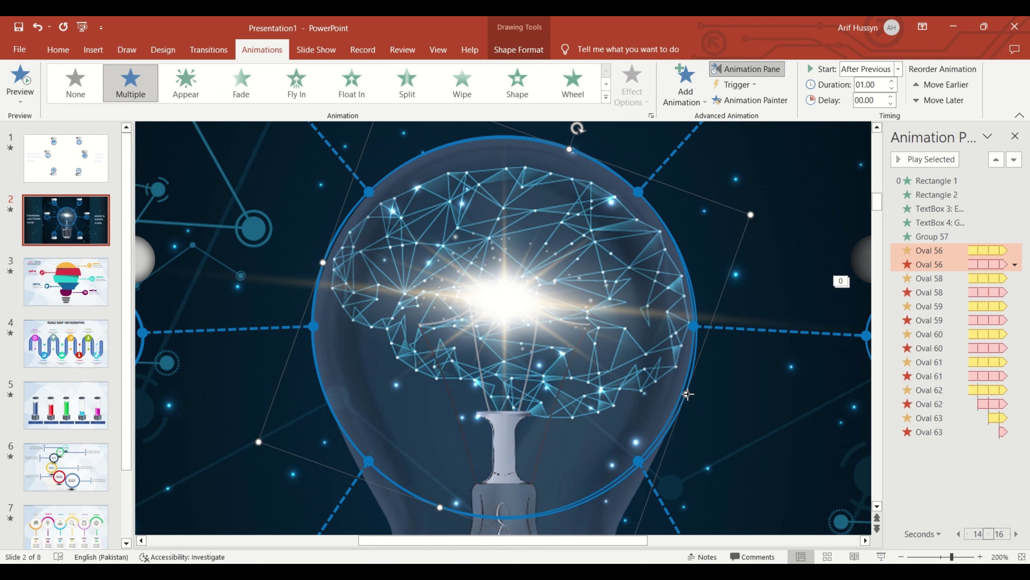
drag(689, 393, 691, 401)
scroll(731, 393, down, 5)
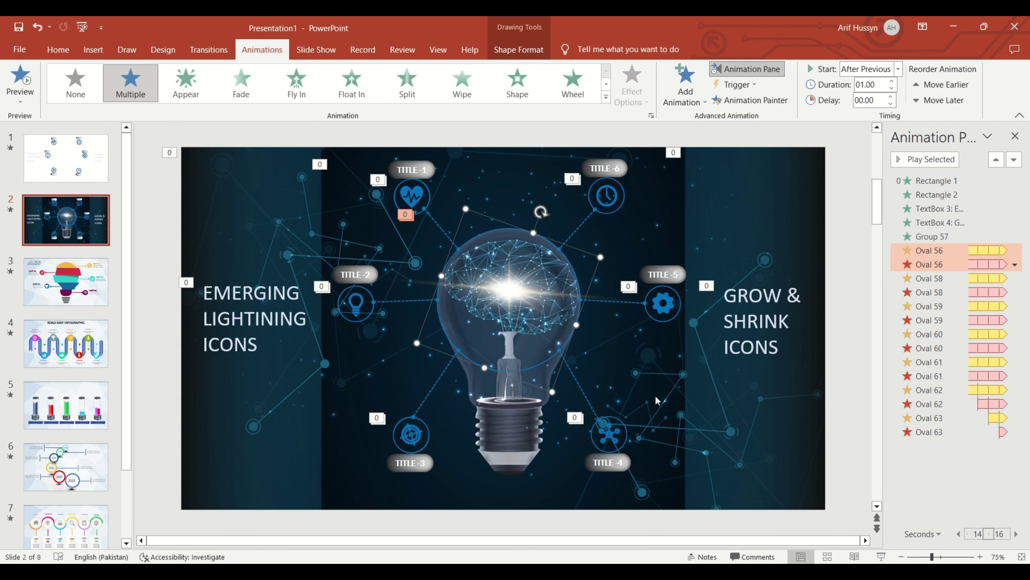
Step: Select the rings around the heart, lightbulb, clock, target, gear and bottom-right icons
click(640, 355)
click(584, 318)
click(662, 304)
shift+click(610, 217)
click(609, 215)
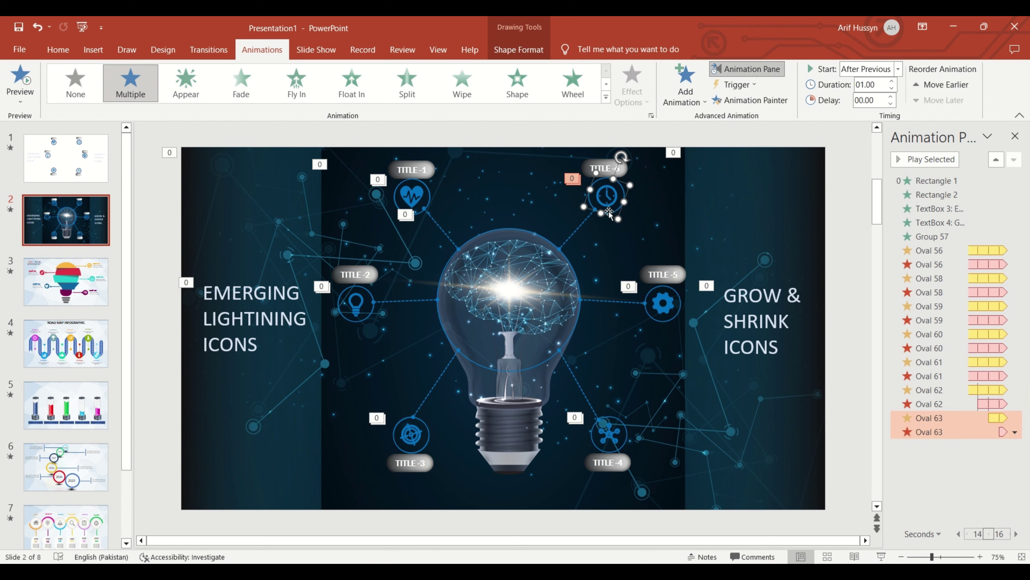
shift+click(430, 199)
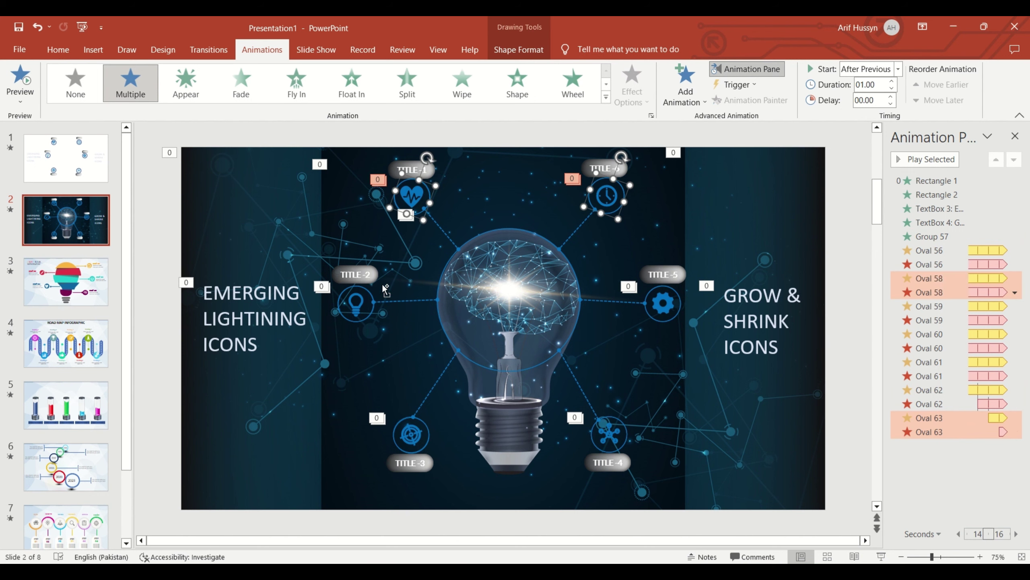
shift+click(373, 309)
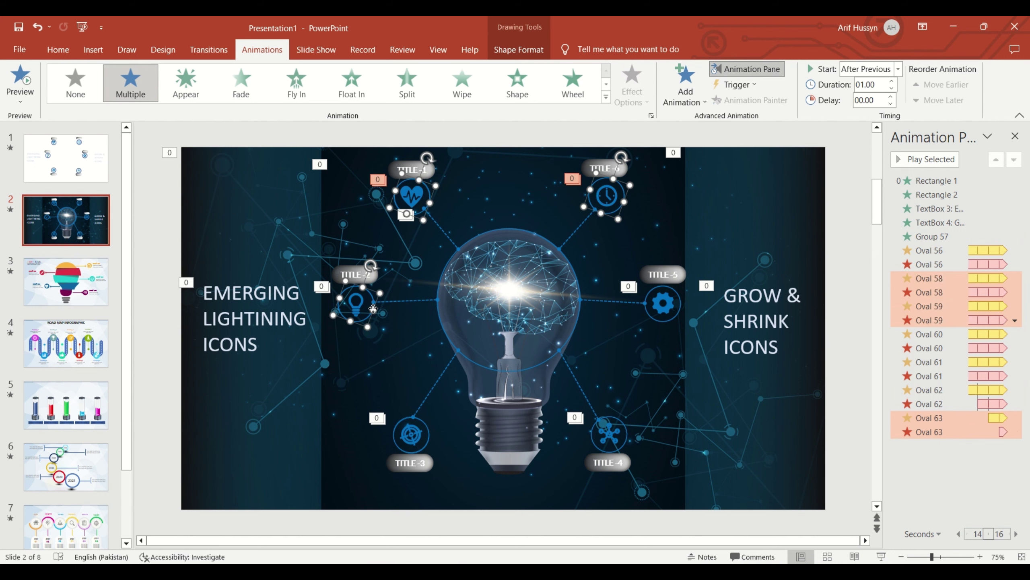
shift+click(433, 439)
shift+click(632, 438)
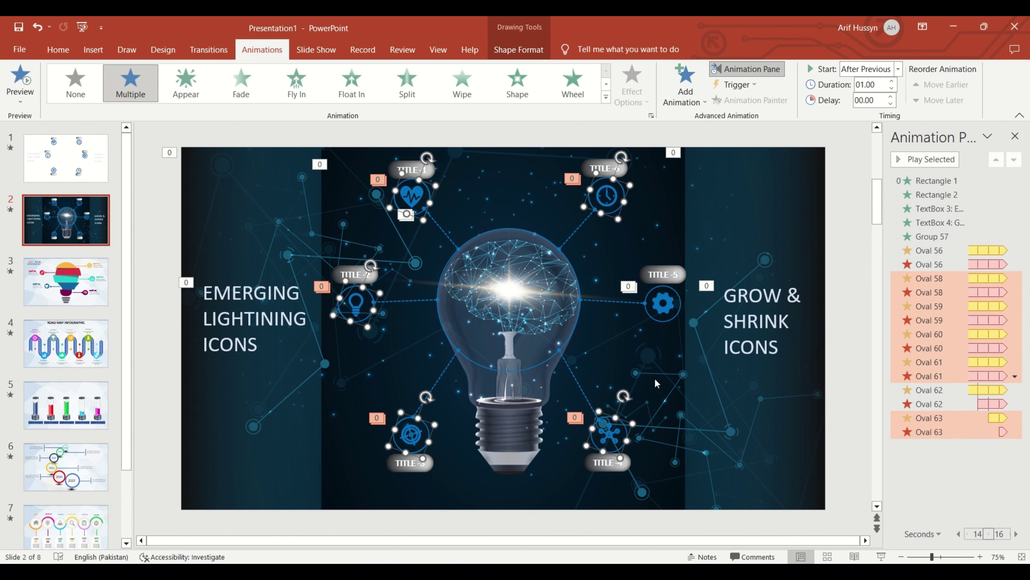
shift+click(668, 322)
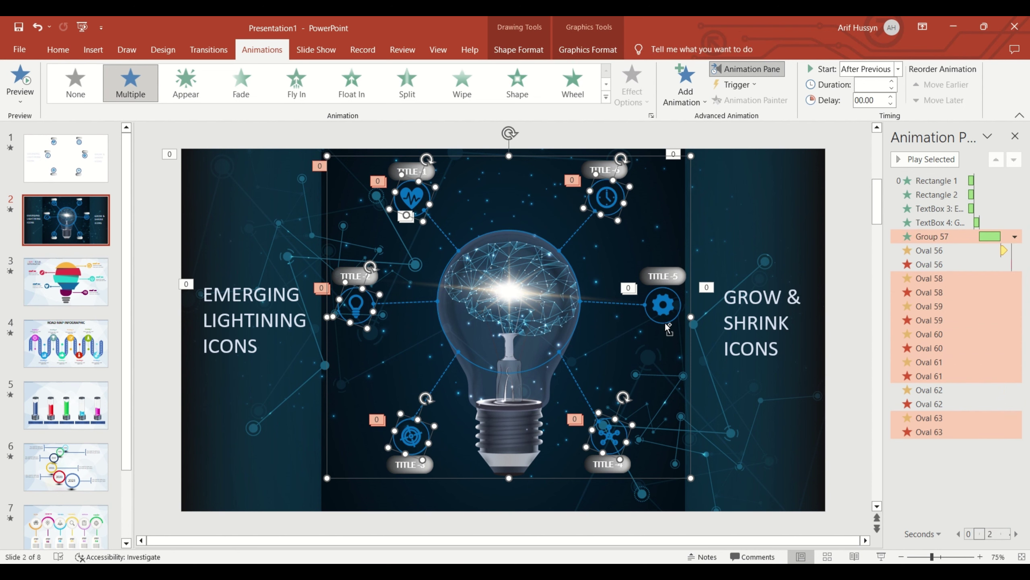
shift+click(667, 326)
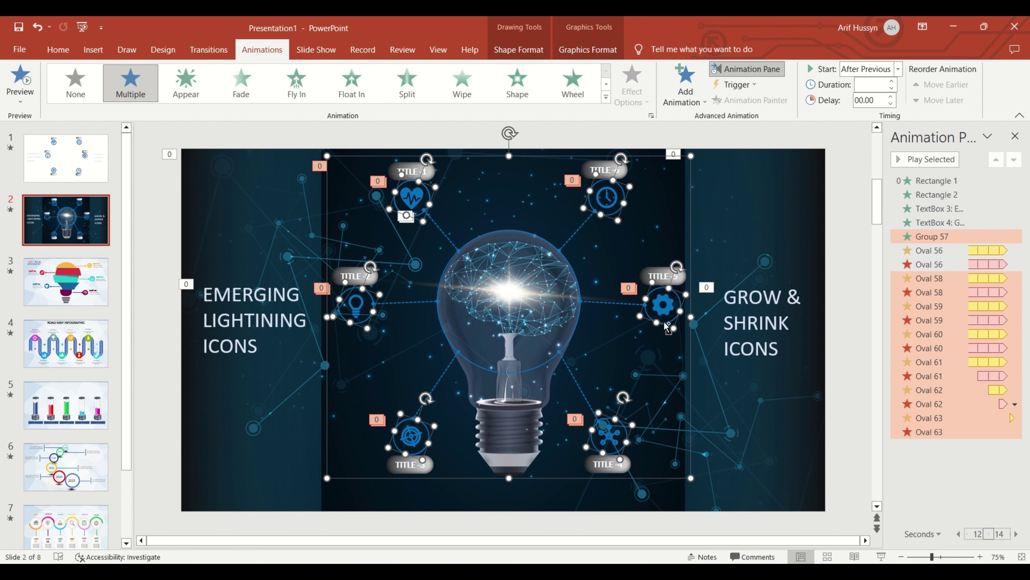
shift+click(691, 355)
Step: Set the rings to start With Previous and preview the slide as a slideshow
click(868, 69)
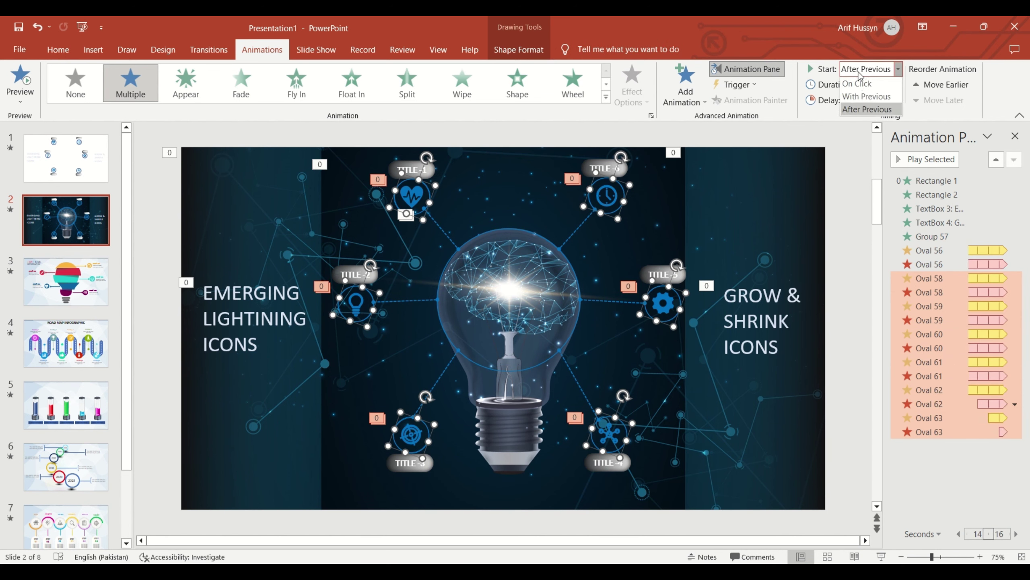
click(858, 95)
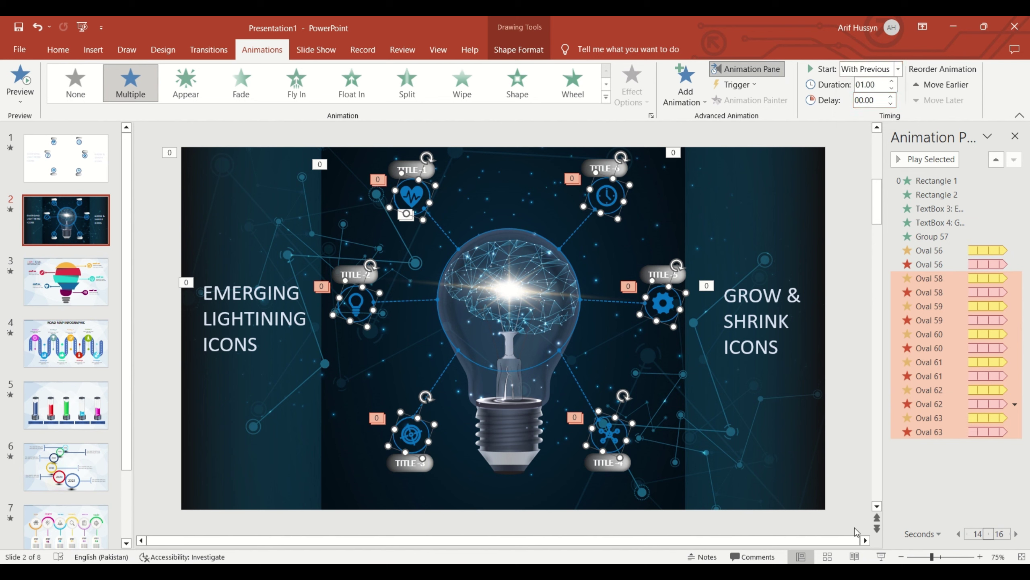
click(880, 555)
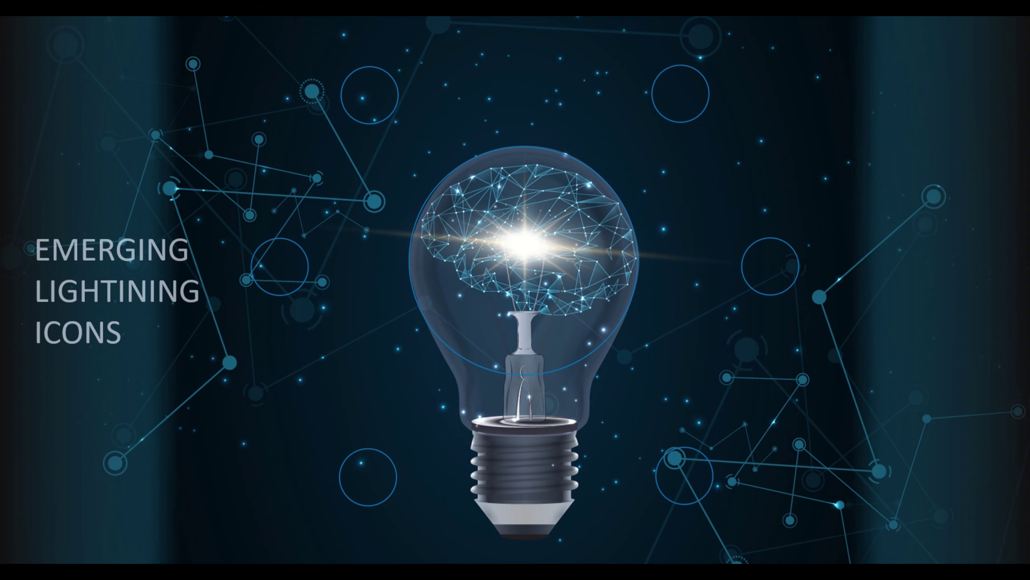
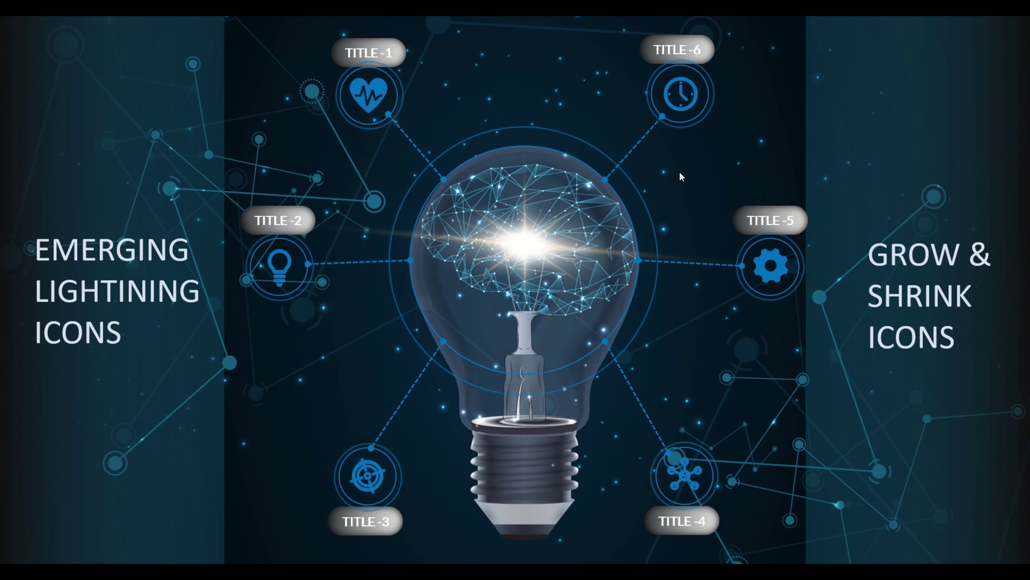
Step: Exit the slideshow and clear the selection of the icon groups
key(Escape)
click(540, 215)
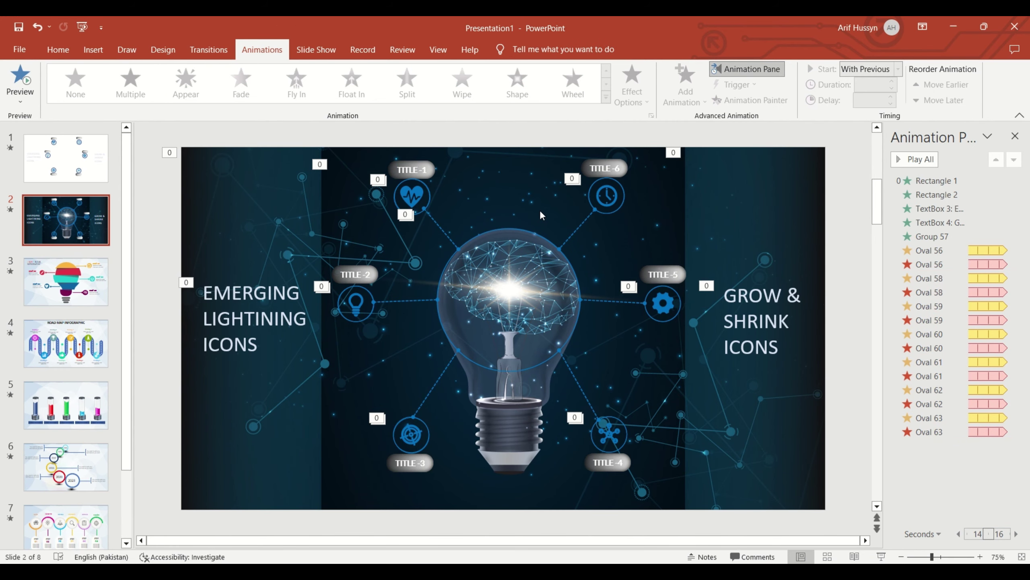
scroll(541, 215, down, 1)
scroll(540, 215, down, 2)
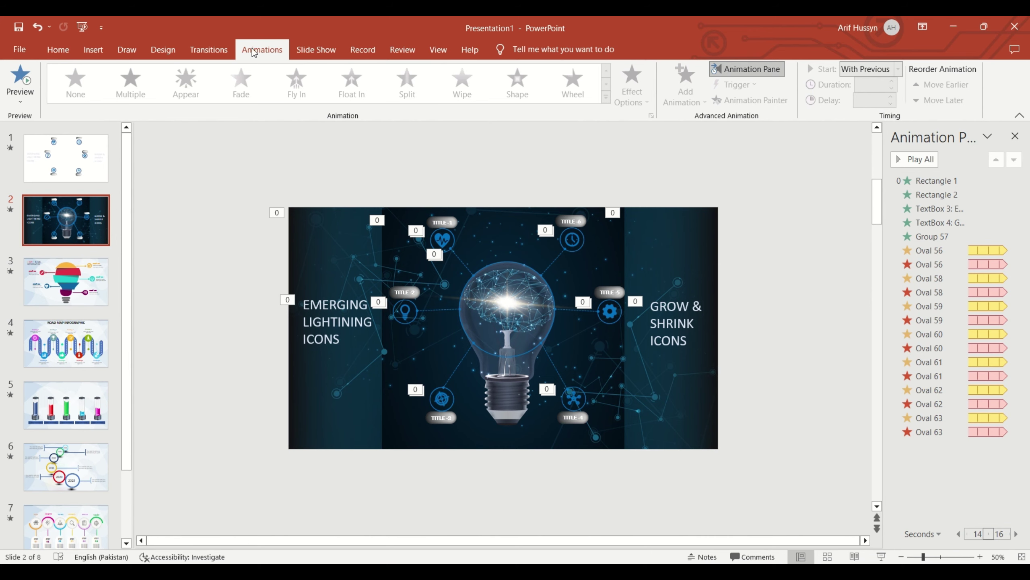
Step: Insert slide zooms for slides 3–8 and shrink the stack over the light bulb
click(93, 49)
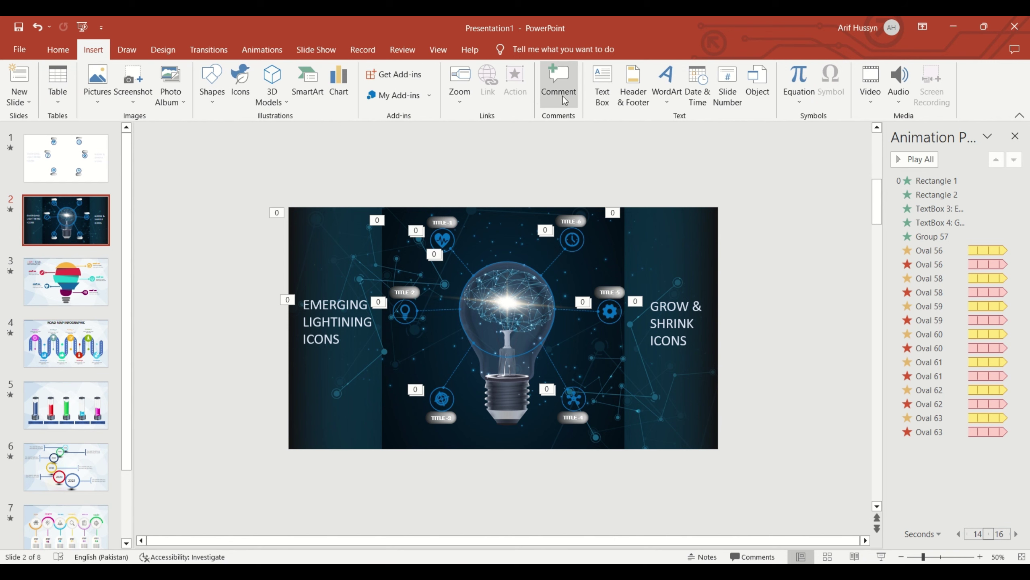
click(459, 87)
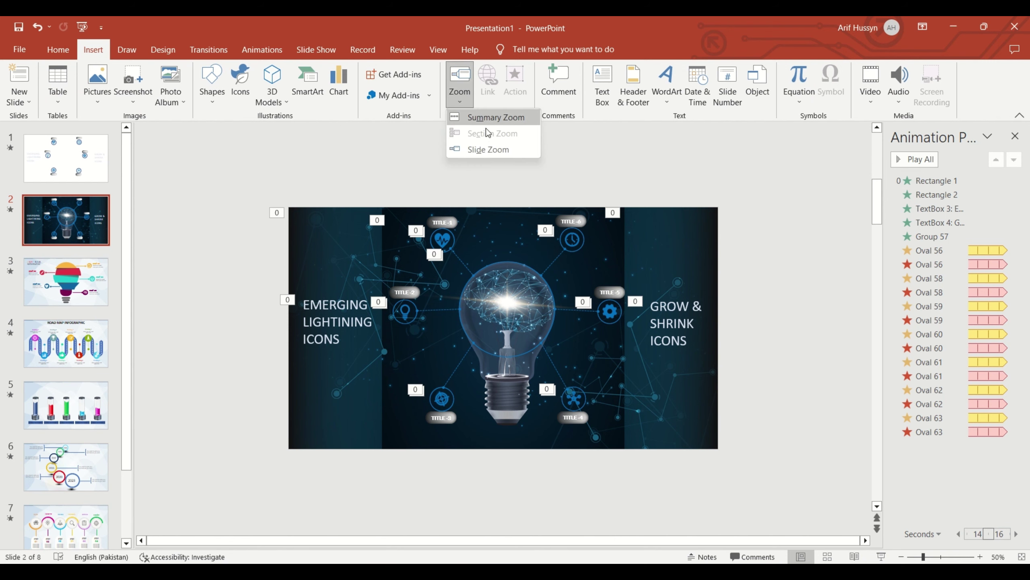
click(487, 150)
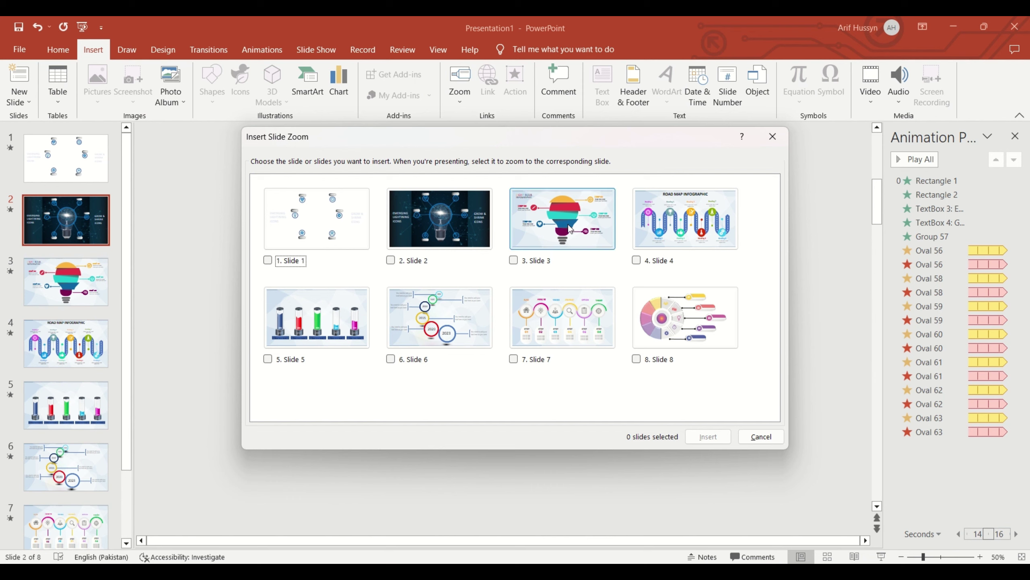
click(519, 261)
click(636, 260)
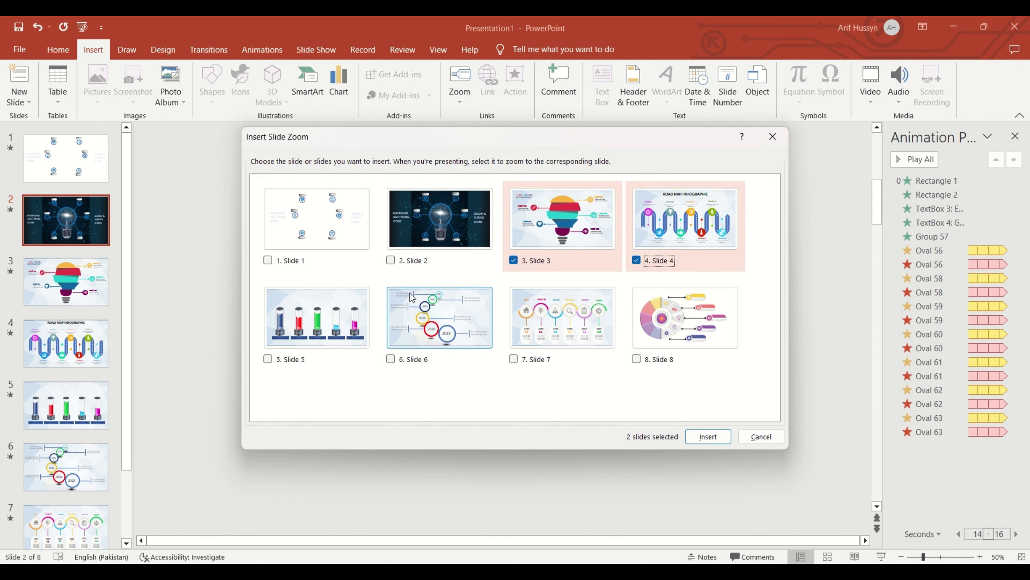
click(343, 318)
click(447, 321)
click(588, 328)
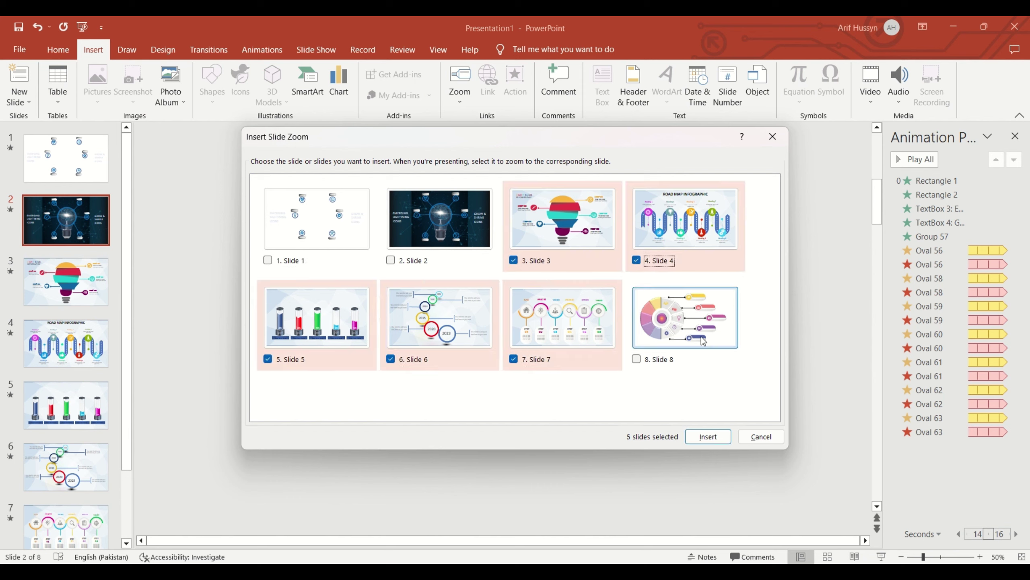
click(708, 436)
drag(570, 370, 523, 327)
Step: Move the top zoom thumbnail beside TITLE-1 and shrink it slightly
key(Escape)
click(512, 339)
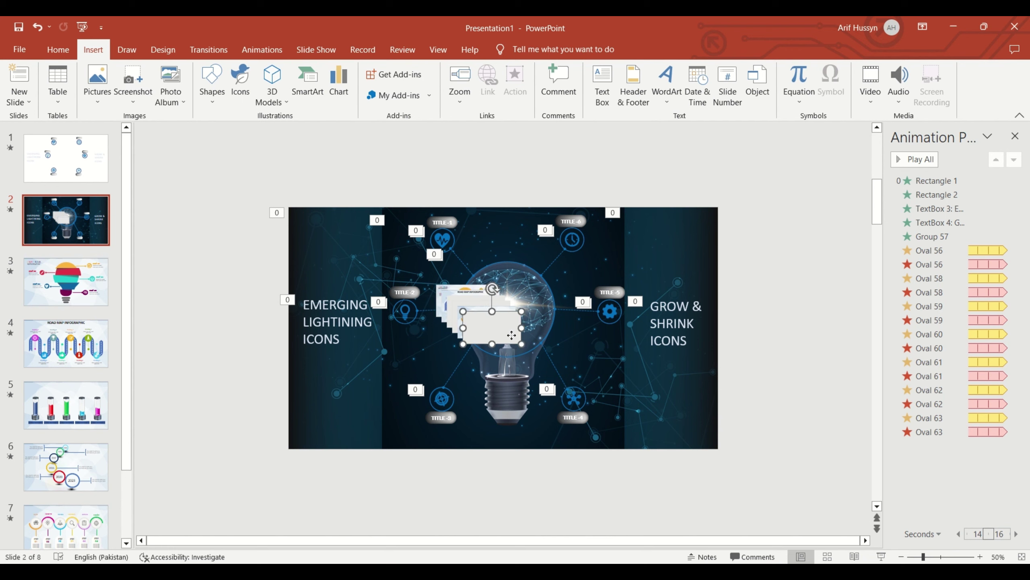
click(455, 291)
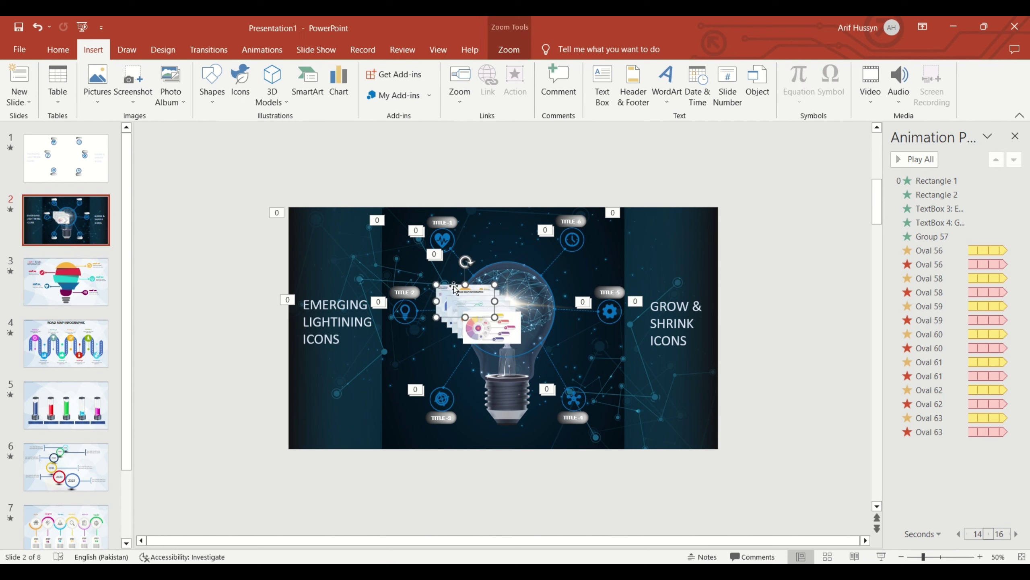
drag(455, 291, 429, 228)
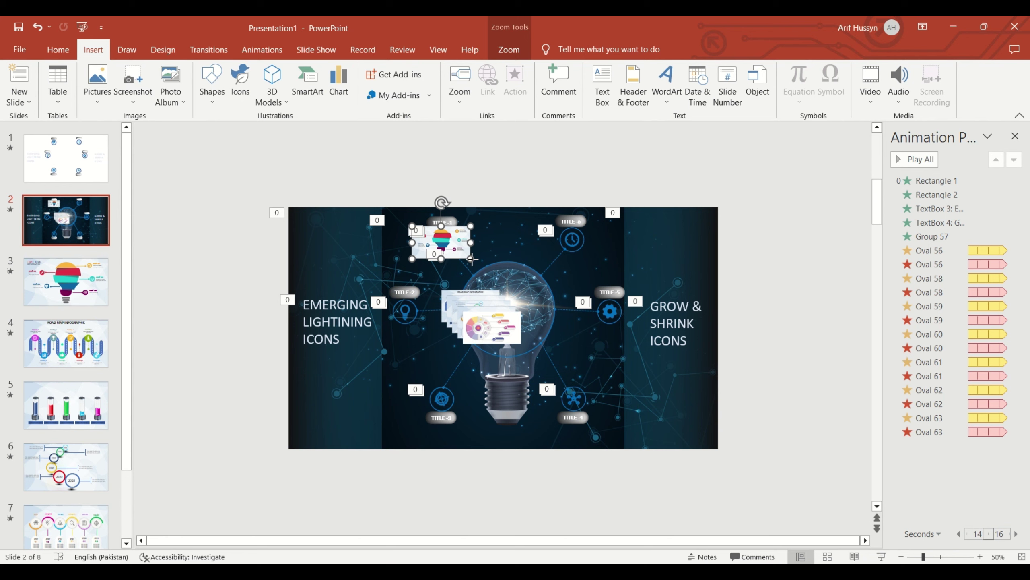
drag(471, 258, 463, 254)
drag(461, 252, 450, 242)
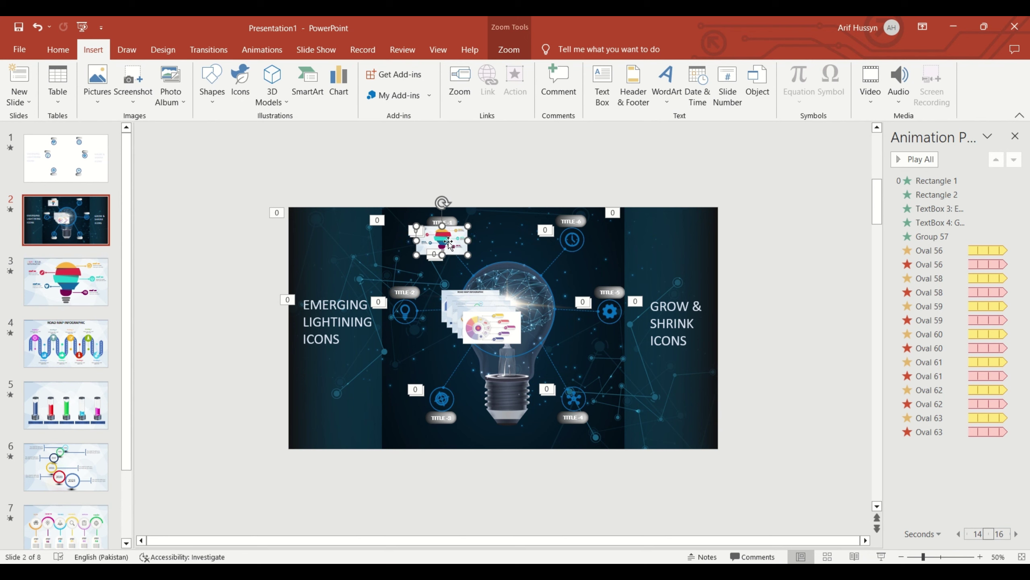
Step: Place the remaining zoom thumbnails beside TITLE-2, TITLE-3, TITLE-6, TITLE-5 and TITLE-4
drag(459, 293, 391, 296)
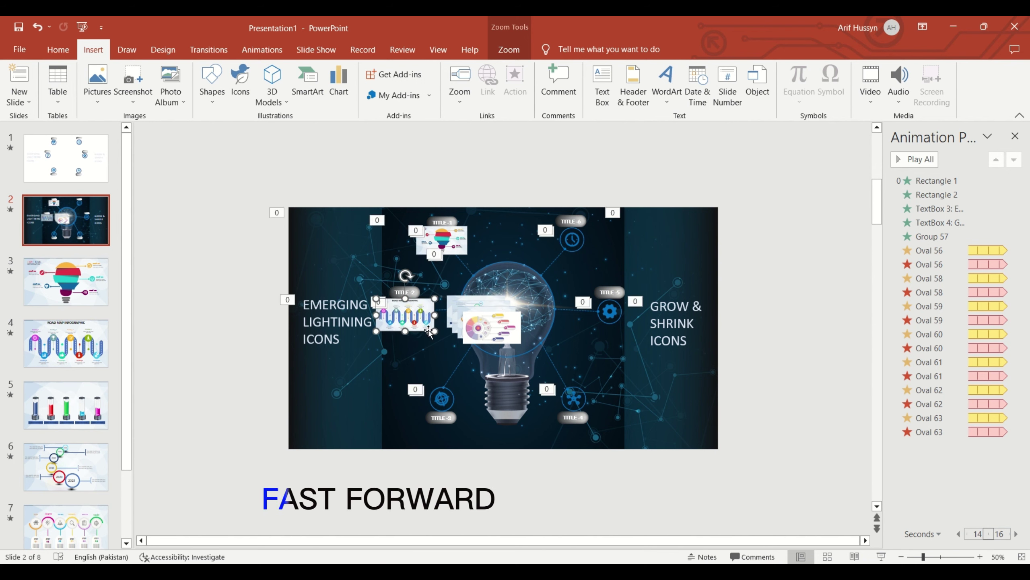
drag(453, 302, 447, 401)
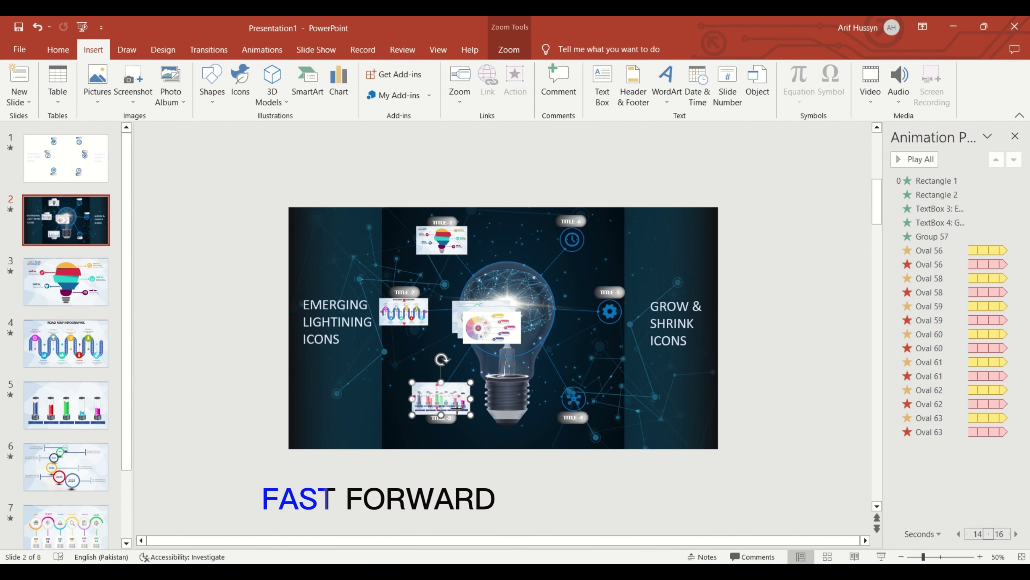
drag(496, 327, 576, 248)
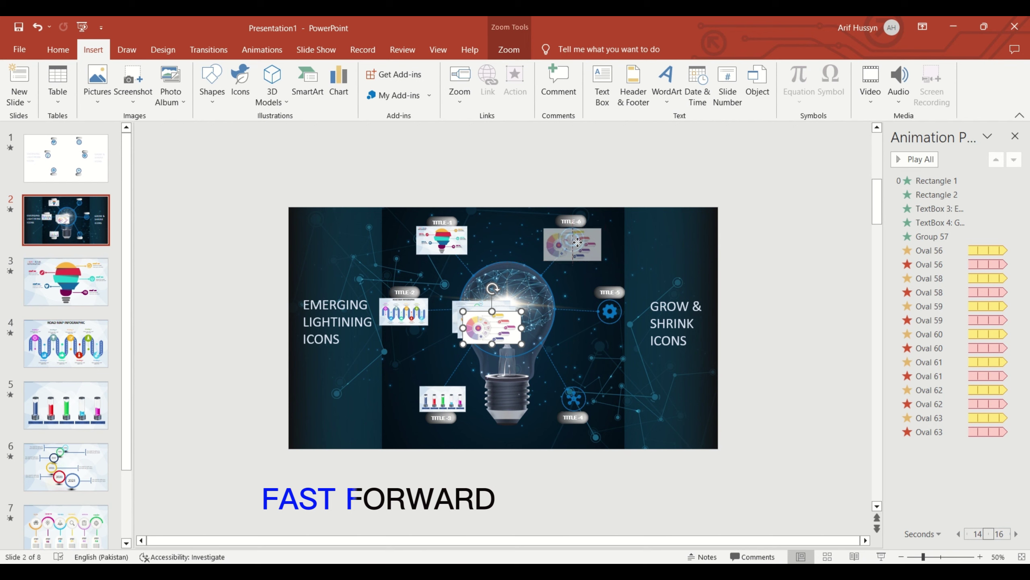
drag(484, 319, 615, 311)
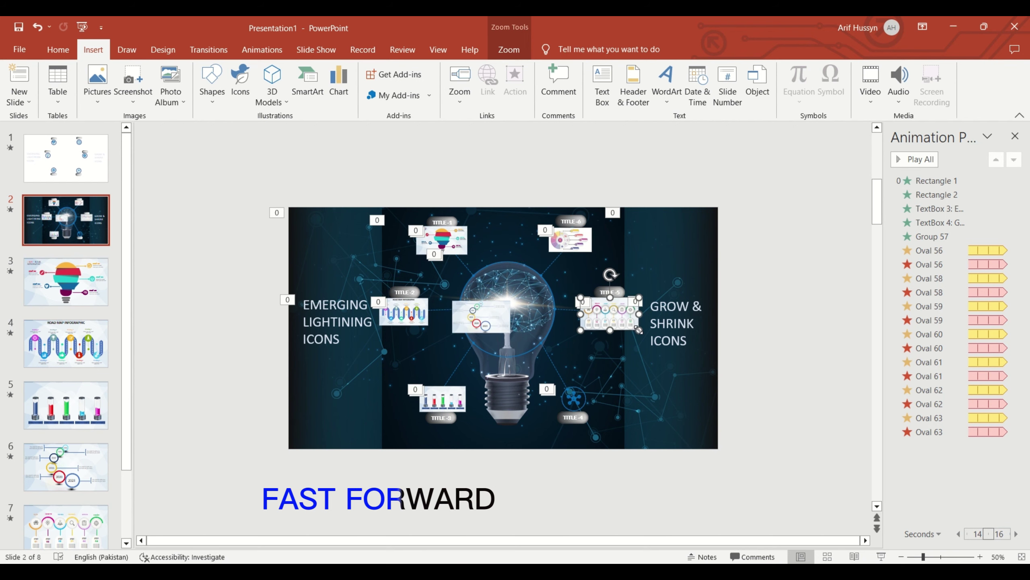
drag(482, 319, 575, 399)
drag(404, 313, 451, 252)
click(579, 244)
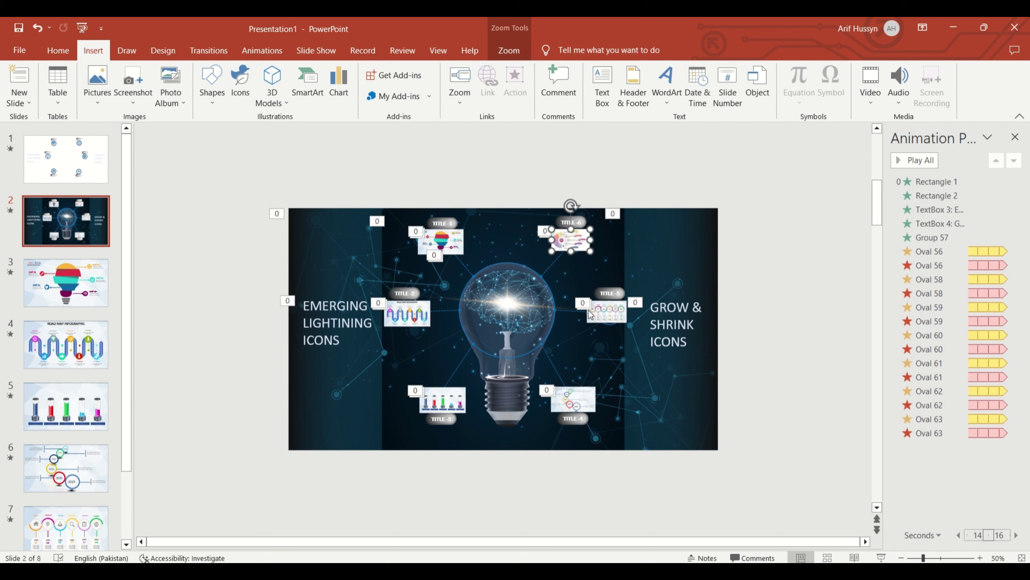
click(429, 313)
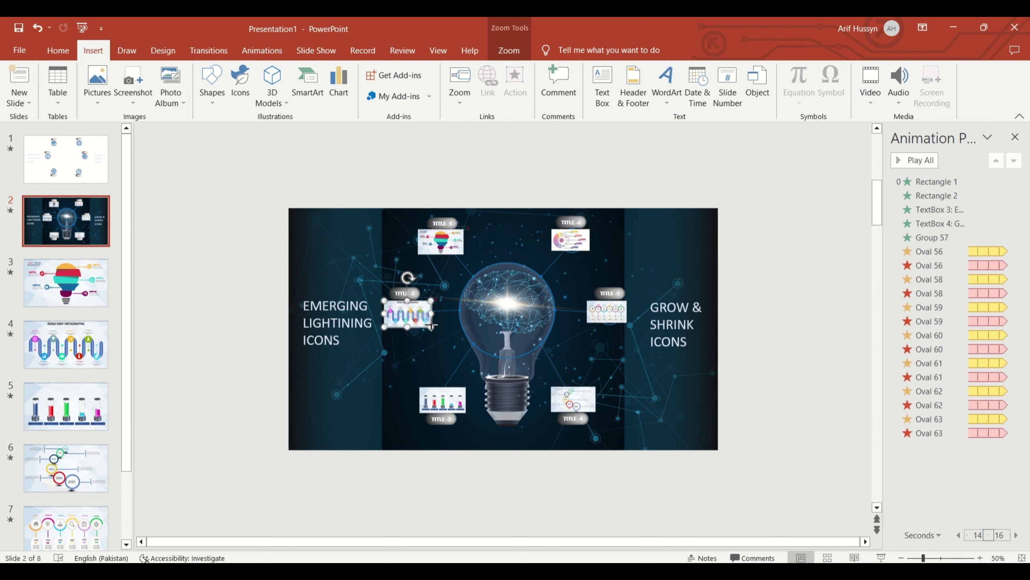
click(460, 339)
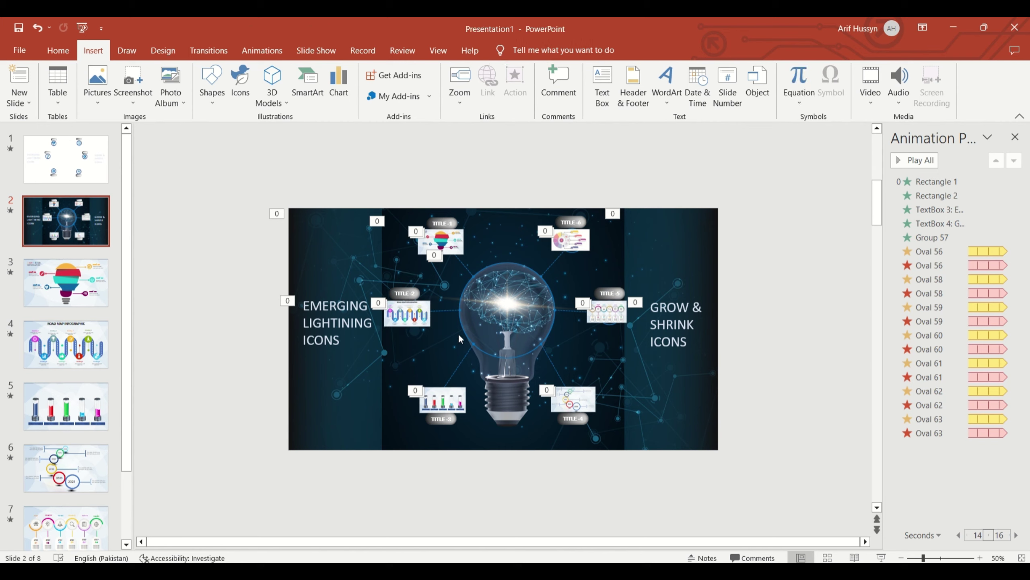
click(881, 558)
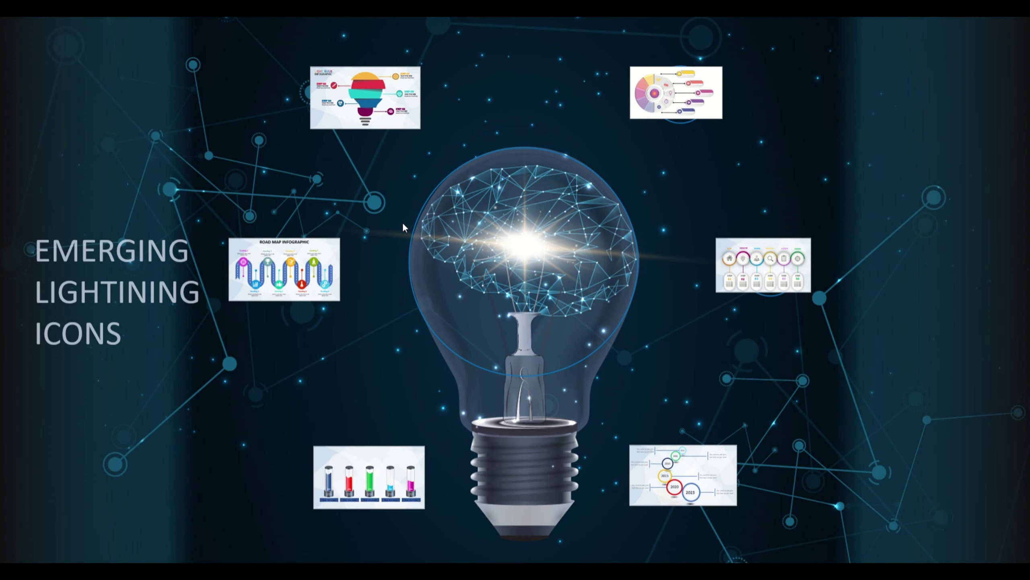
click(369, 97)
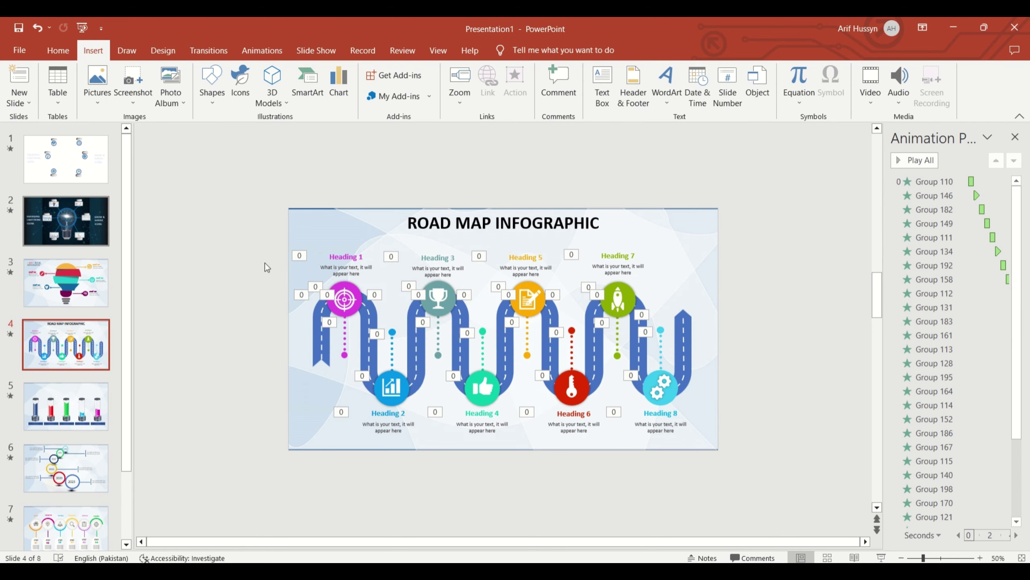
click(883, 559)
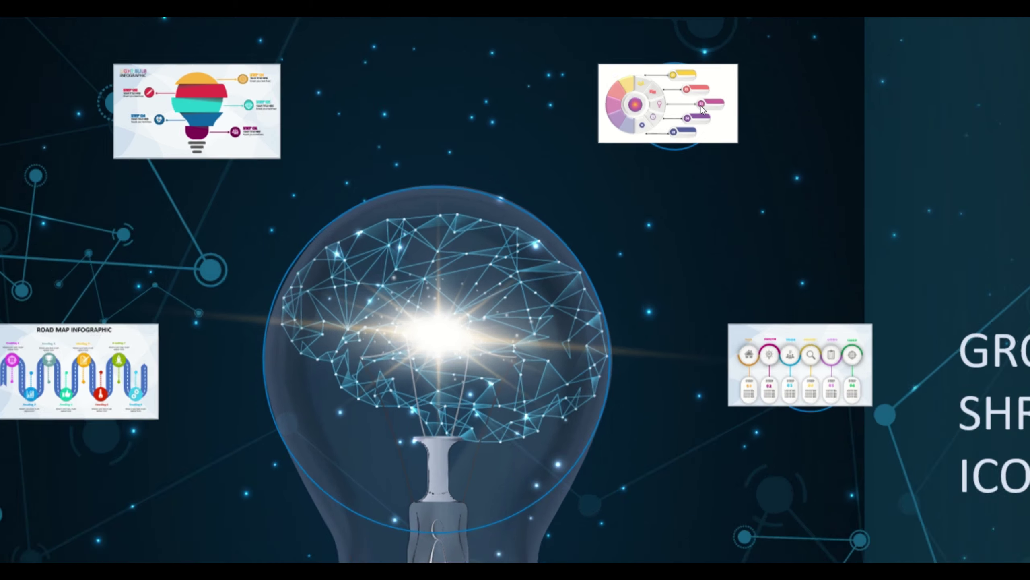
click(702, 109)
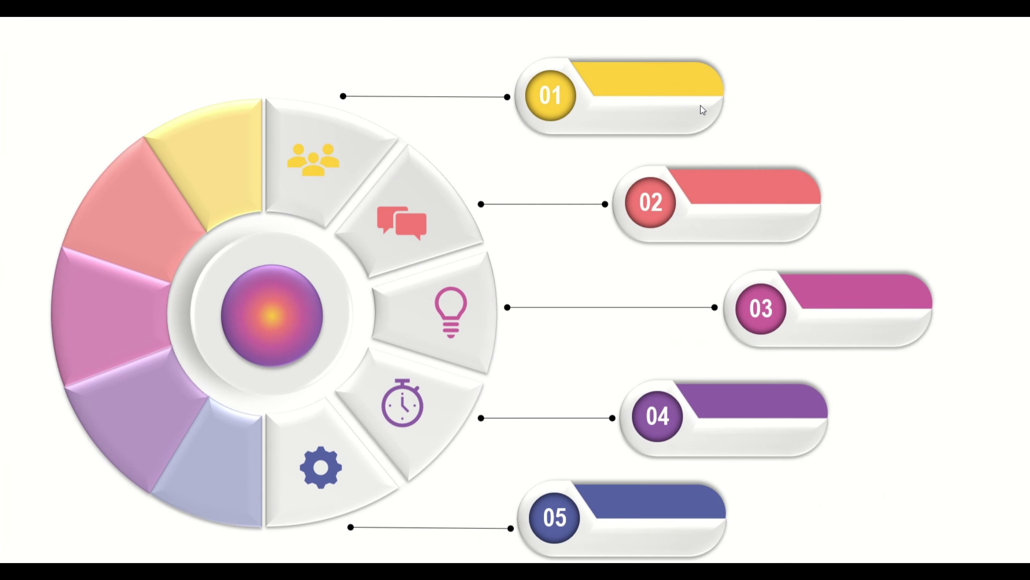
click(703, 109)
click(701, 108)
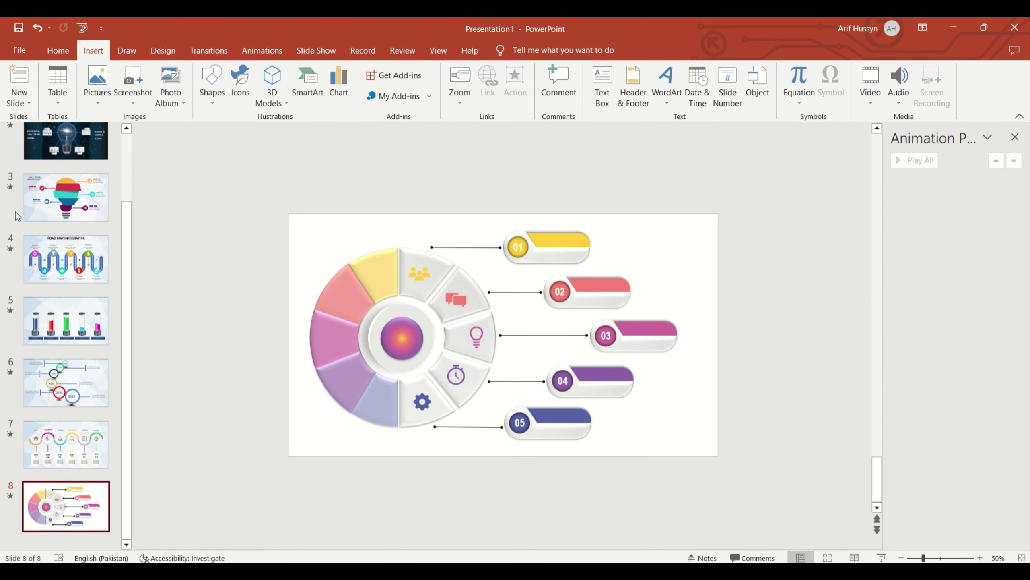
click(56, 154)
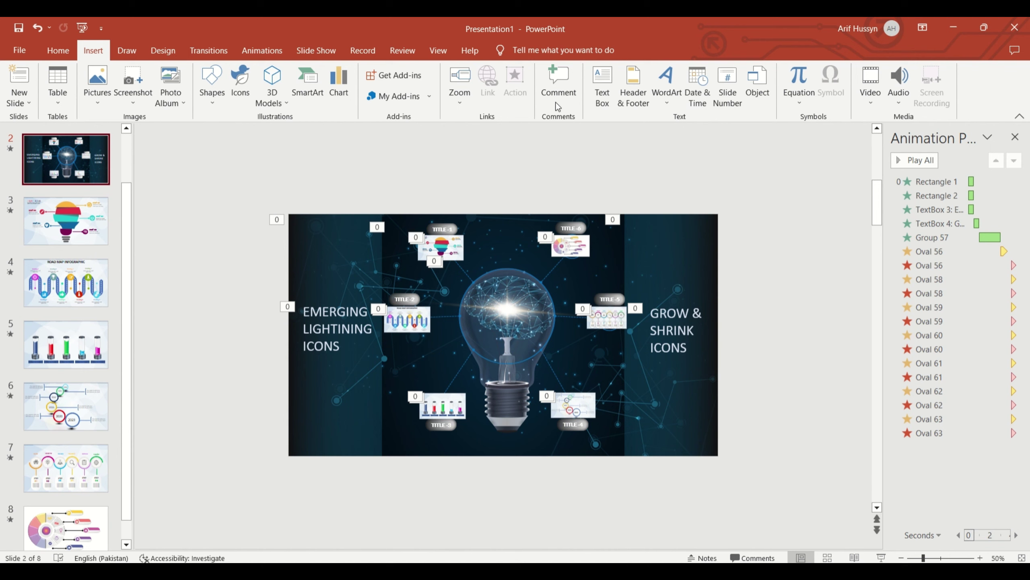
Step: Cover the slide with a black, outline-free rectangle set to 100% transparency
click(58, 50)
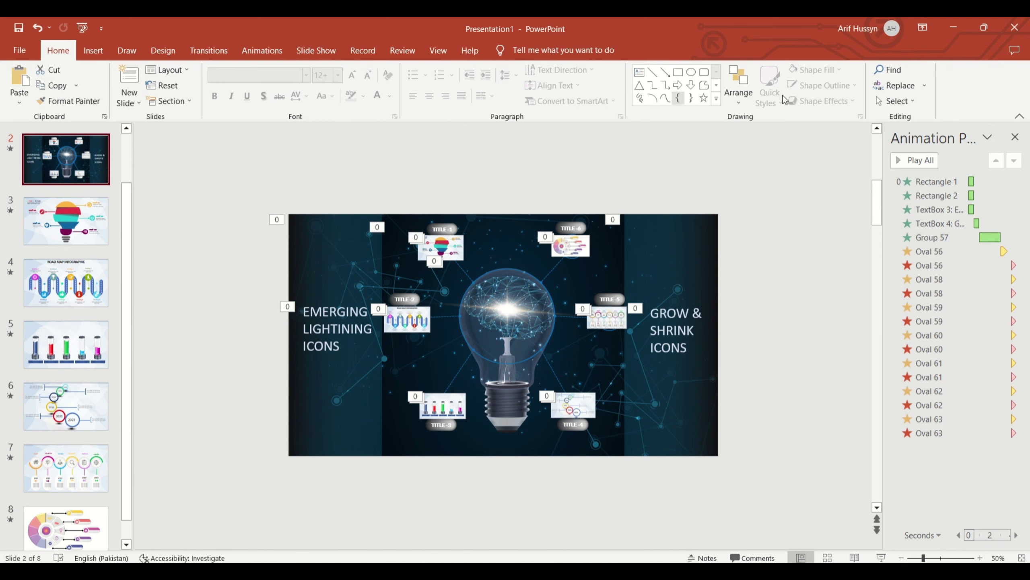
click(677, 74)
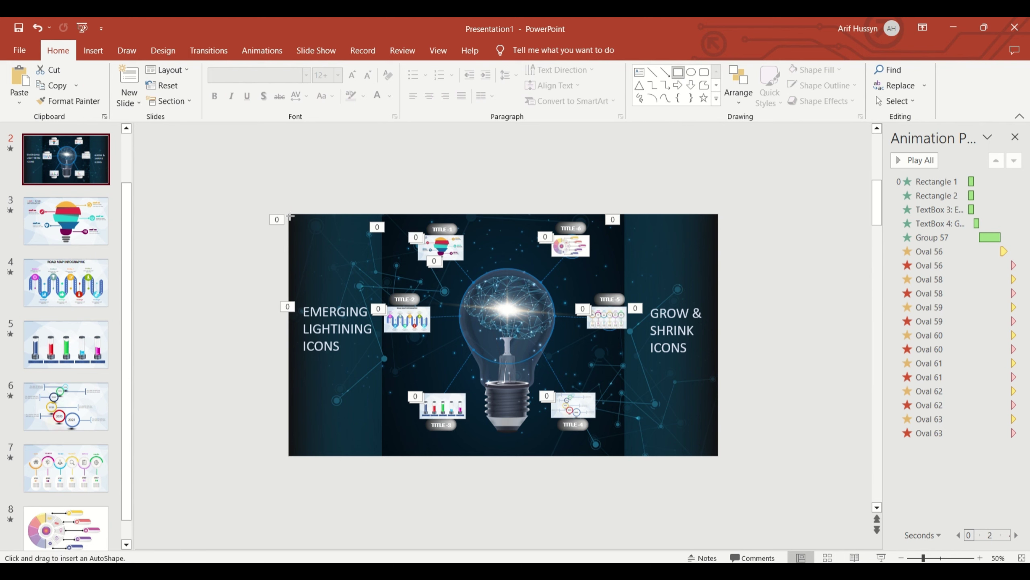
drag(286, 213, 718, 456)
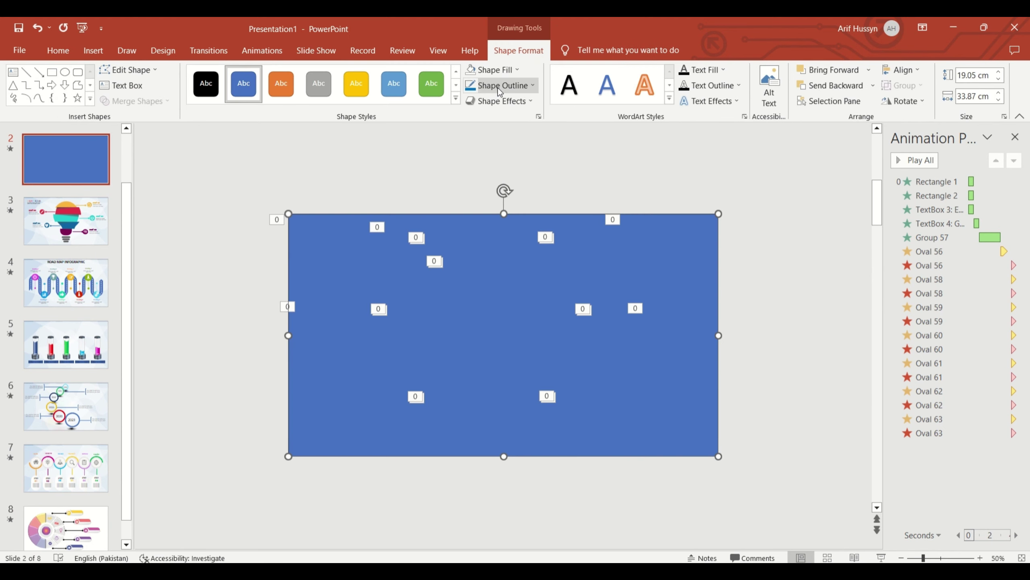
click(500, 85)
click(501, 229)
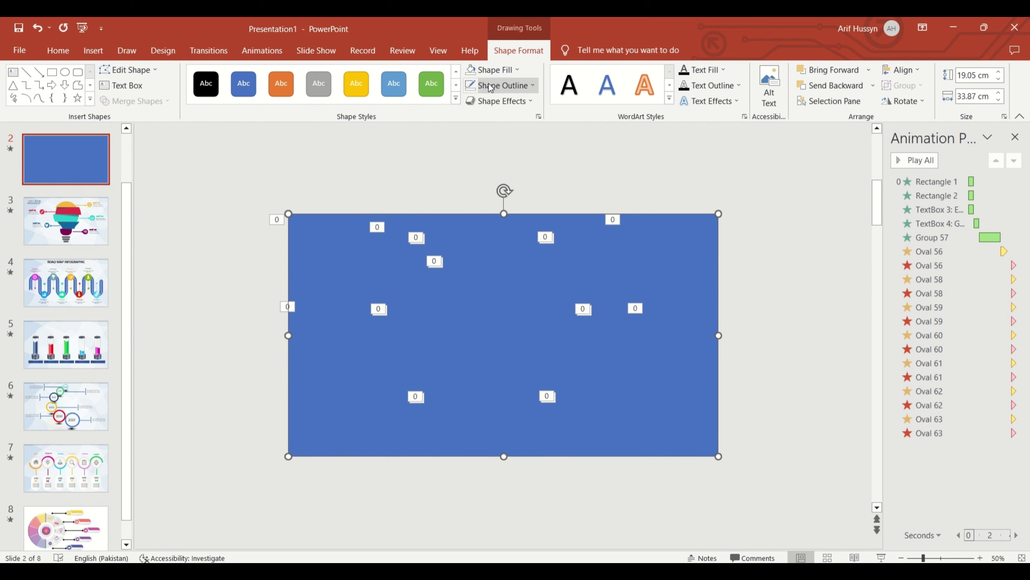
click(492, 70)
click(480, 100)
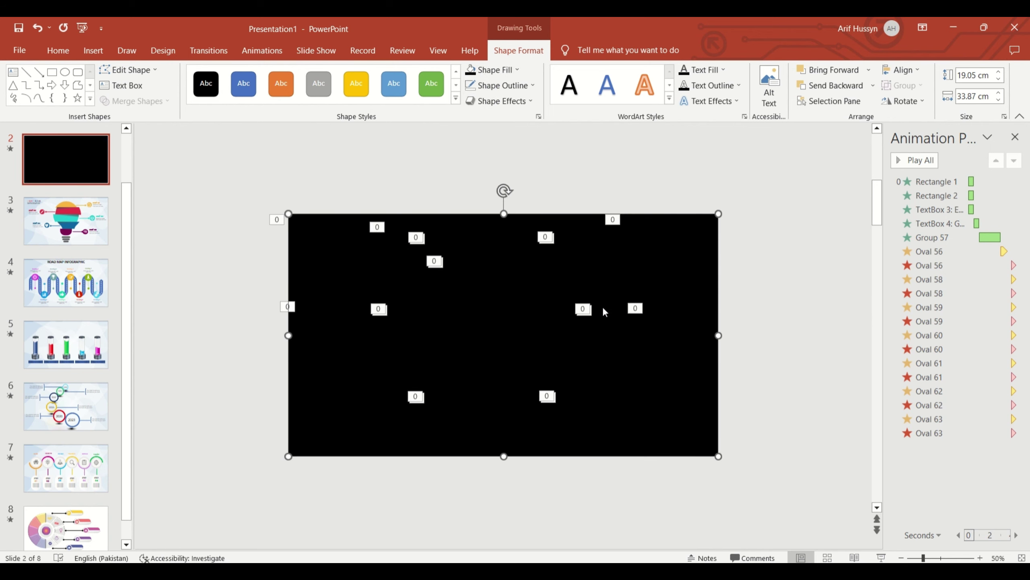
right_click(686, 287)
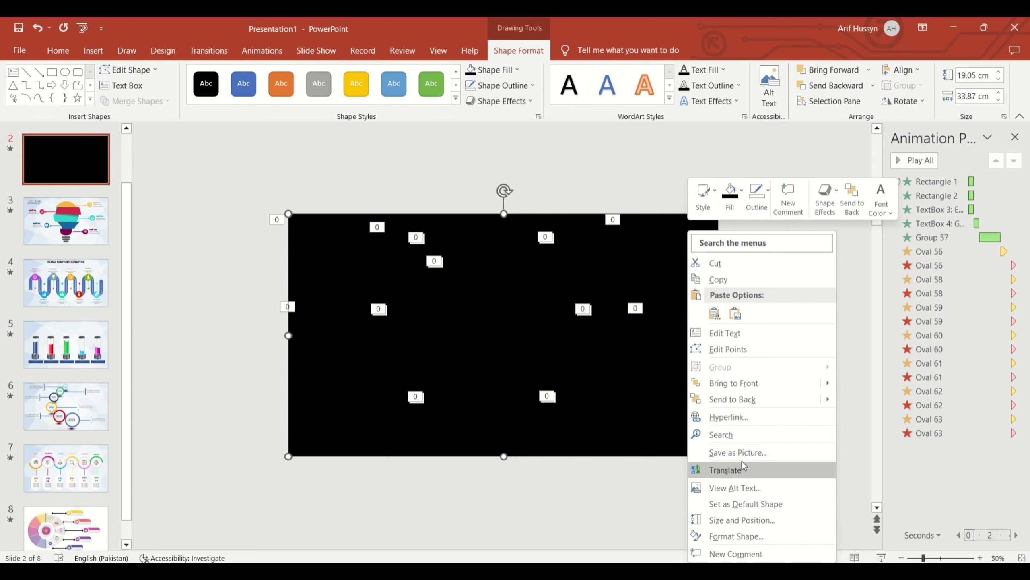
click(739, 535)
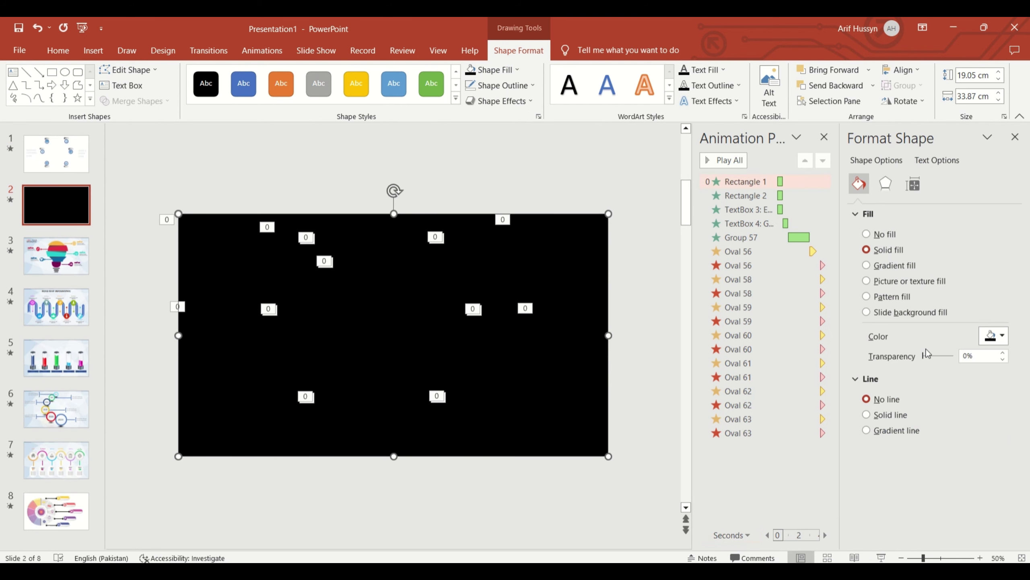
drag(930, 357, 963, 361)
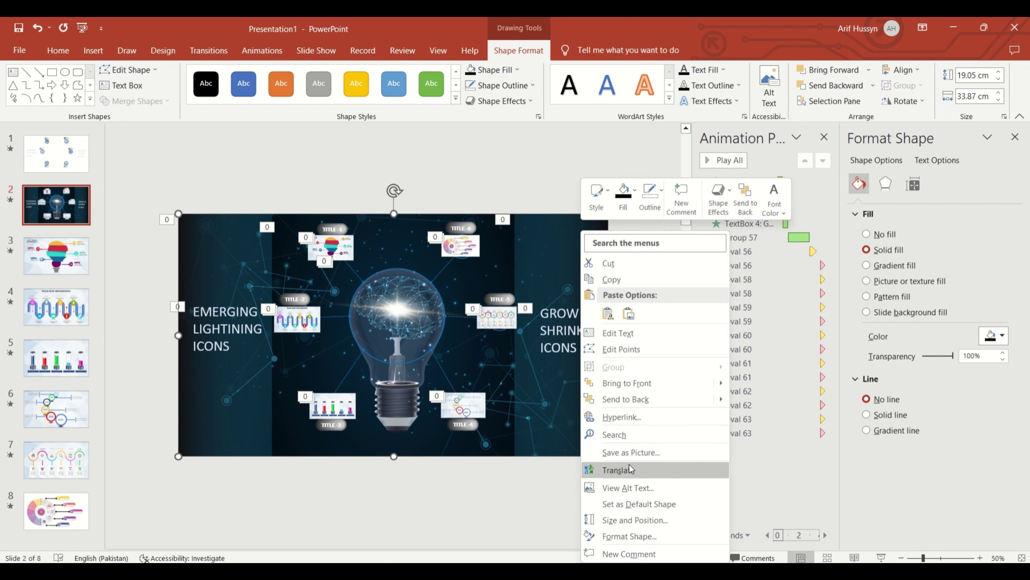
Step: Save the rectangle as the picture Picture2 on the Desktop
click(625, 454)
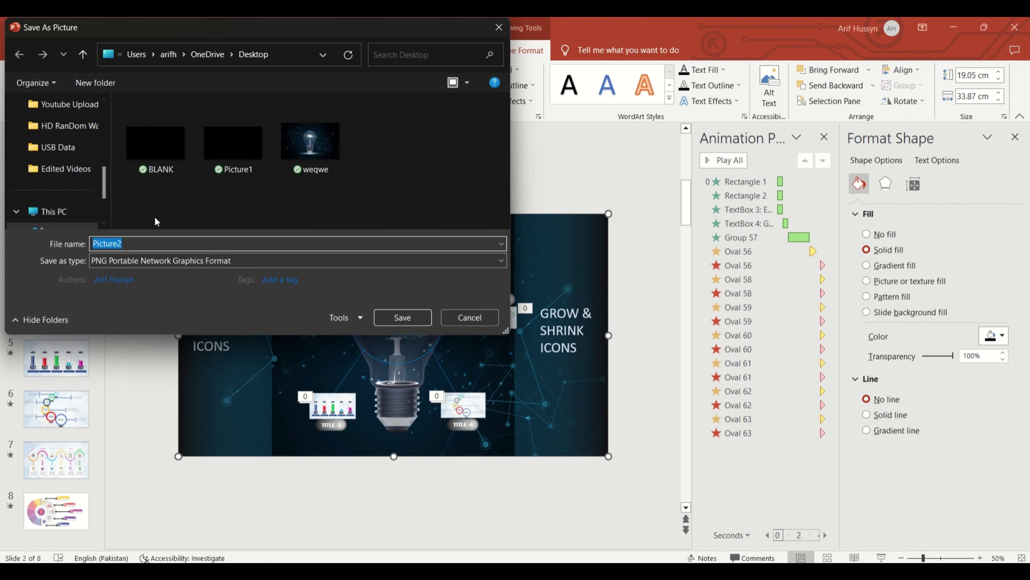
scroll(57, 154, up, 3)
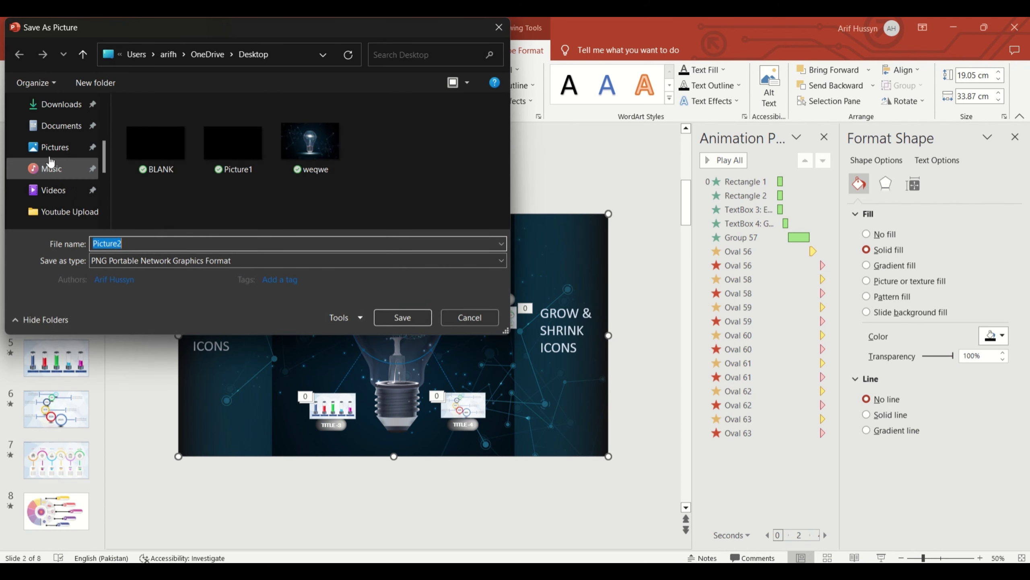
scroll(55, 116, up, 3)
click(55, 116)
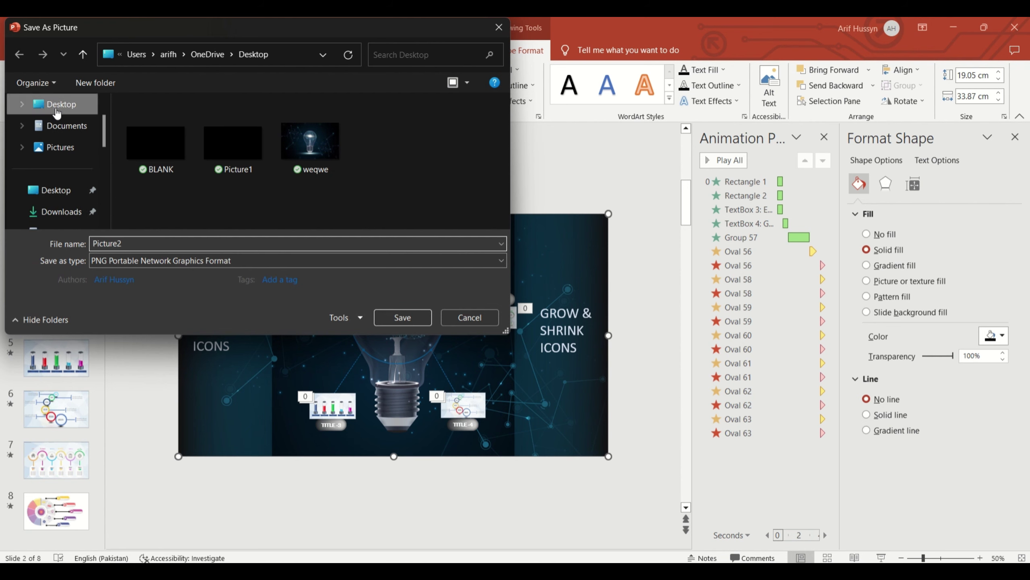
click(385, 317)
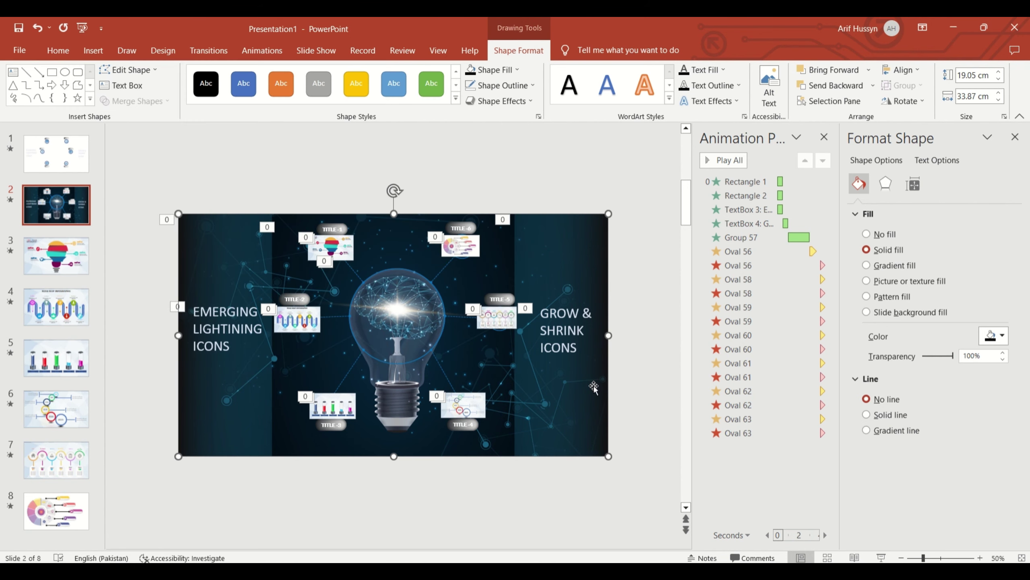
key(Escape)
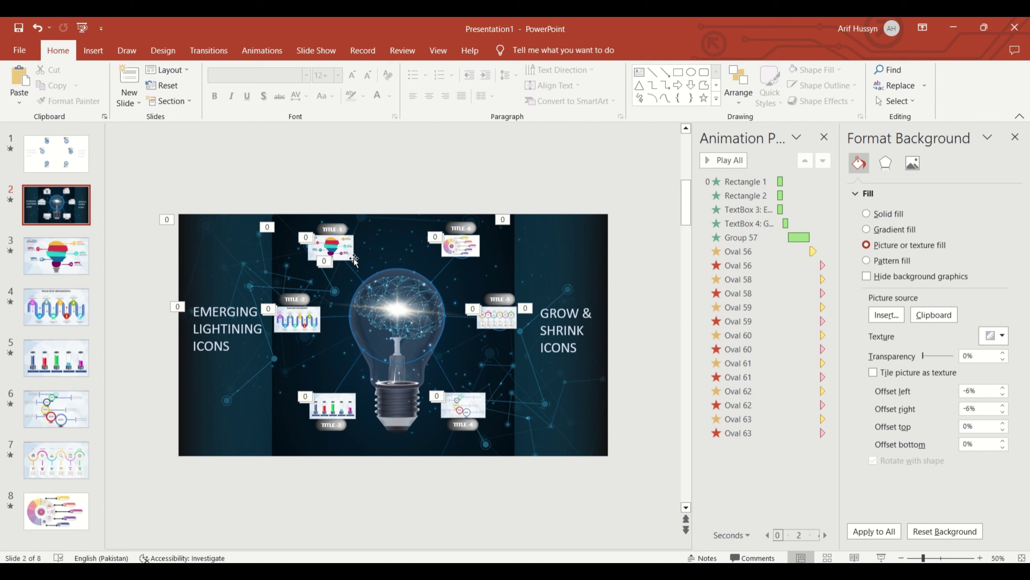
Step: Set Return to Zoom on the TITLE-1 through TITLE-6 slide zooms
click(352, 246)
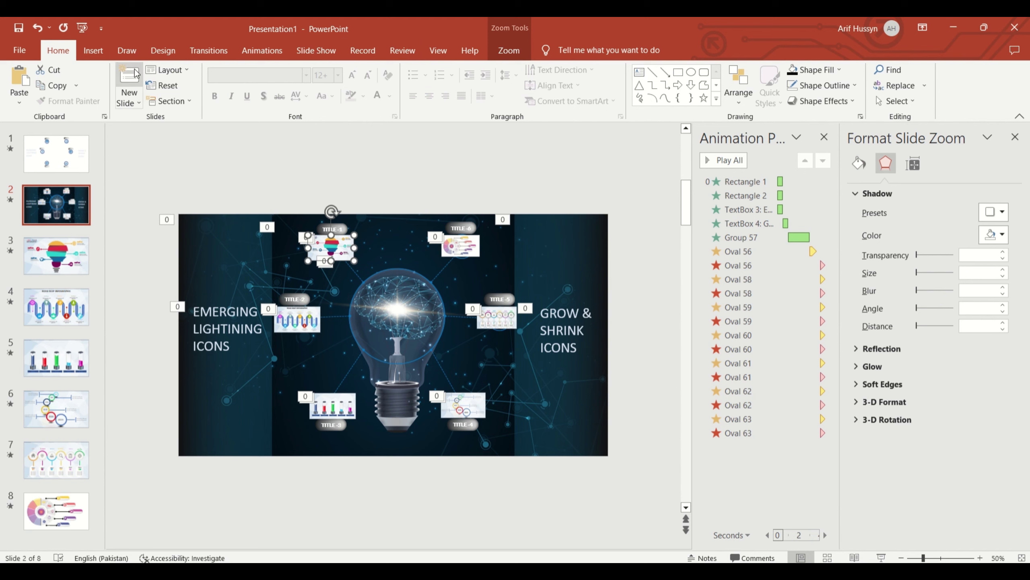
click(93, 50)
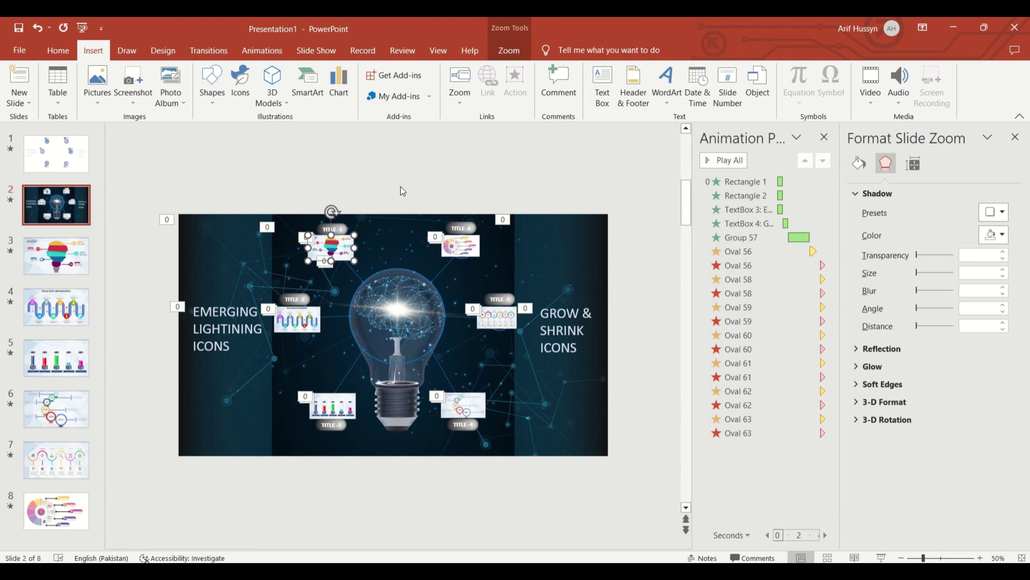
click(509, 50)
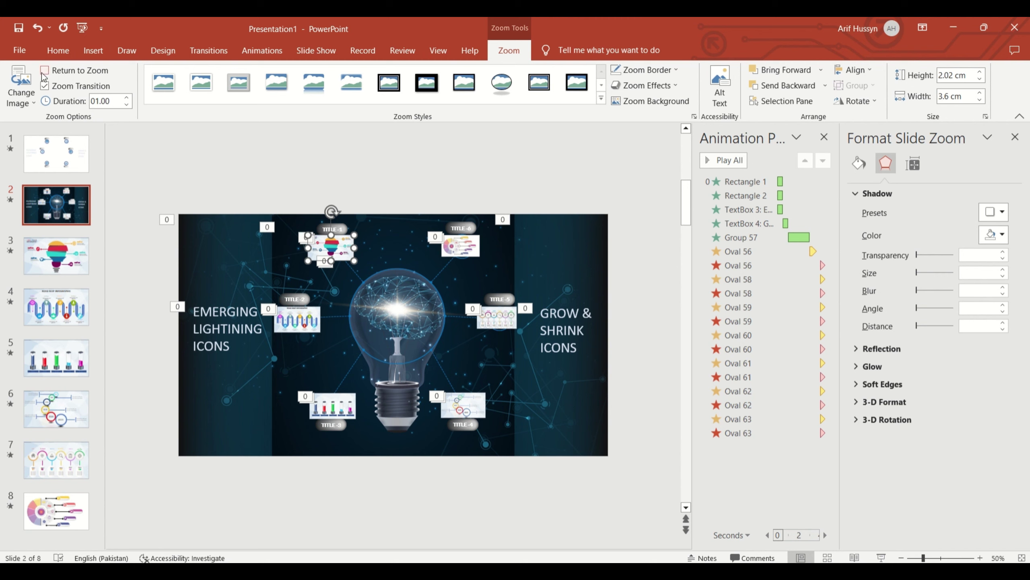
click(273, 323)
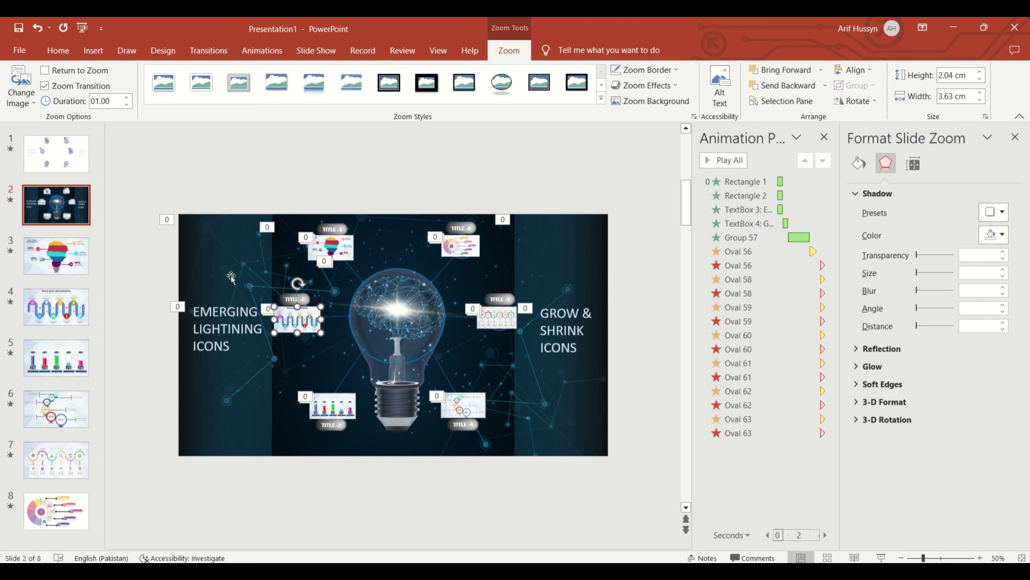
click(316, 394)
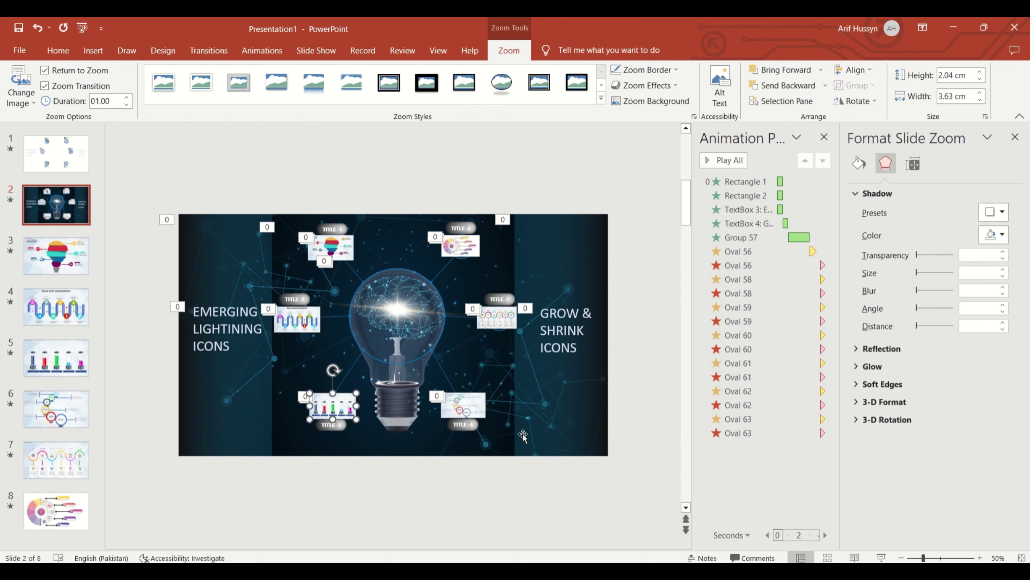
click(480, 395)
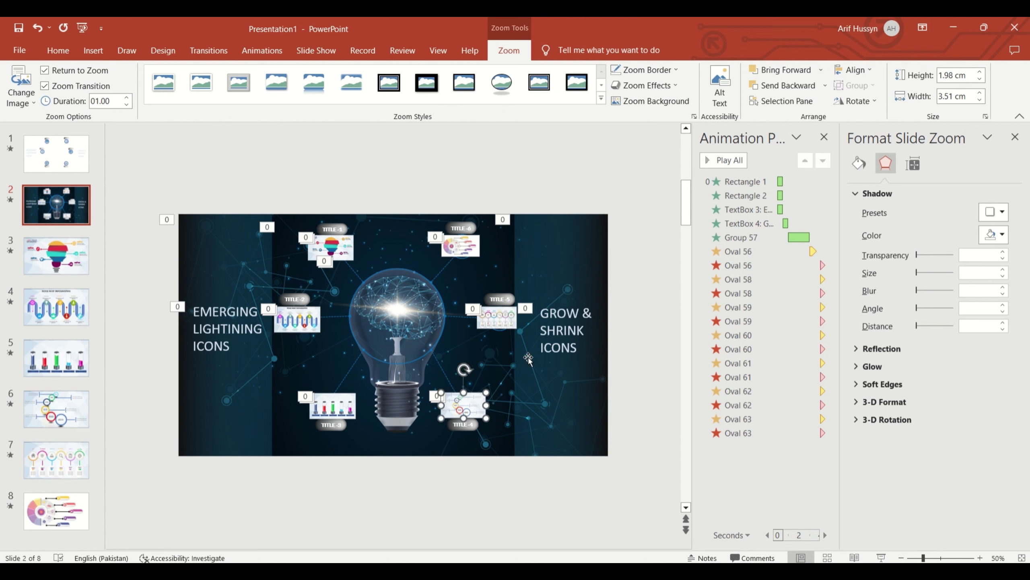
click(510, 325)
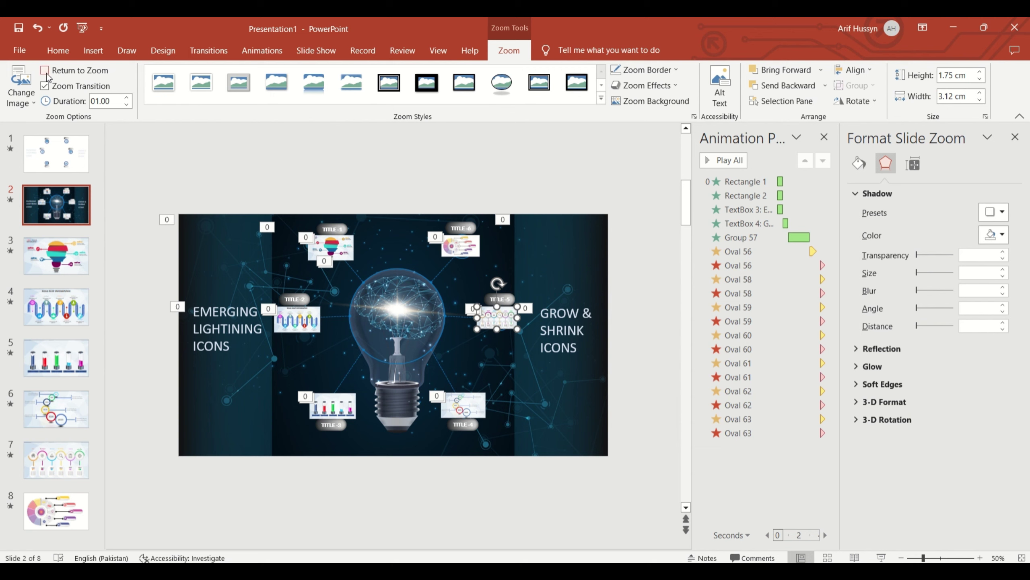
click(454, 251)
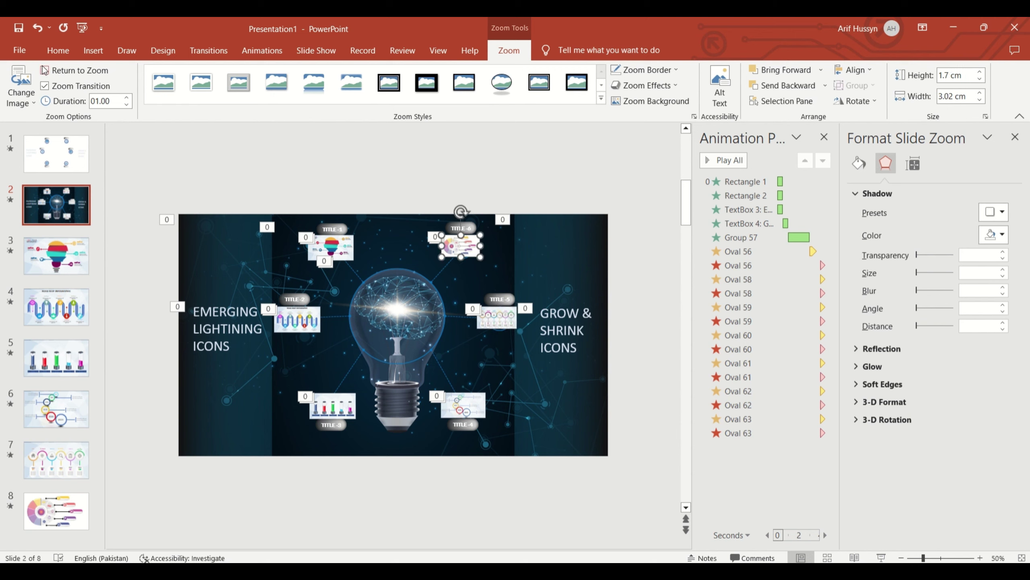
Step: Reselect the TITLE-1 slide zoom and bring up its Zoom options
click(516, 361)
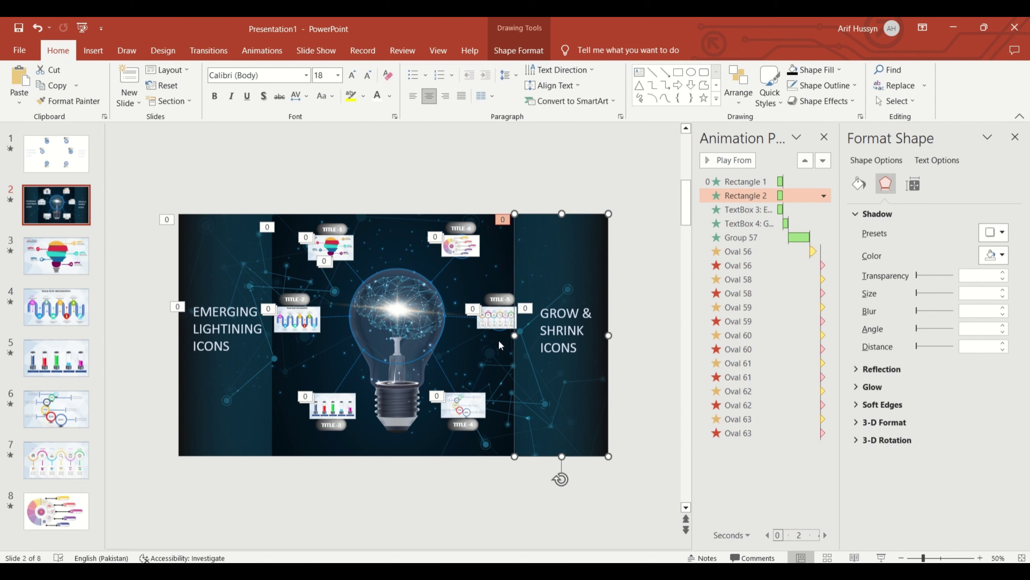
click(279, 224)
click(328, 246)
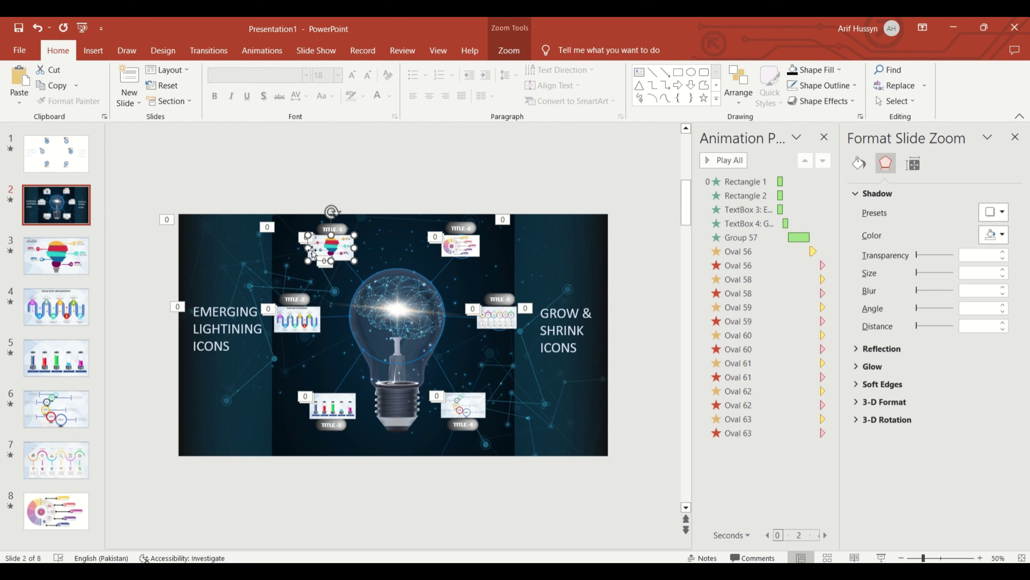
click(350, 250)
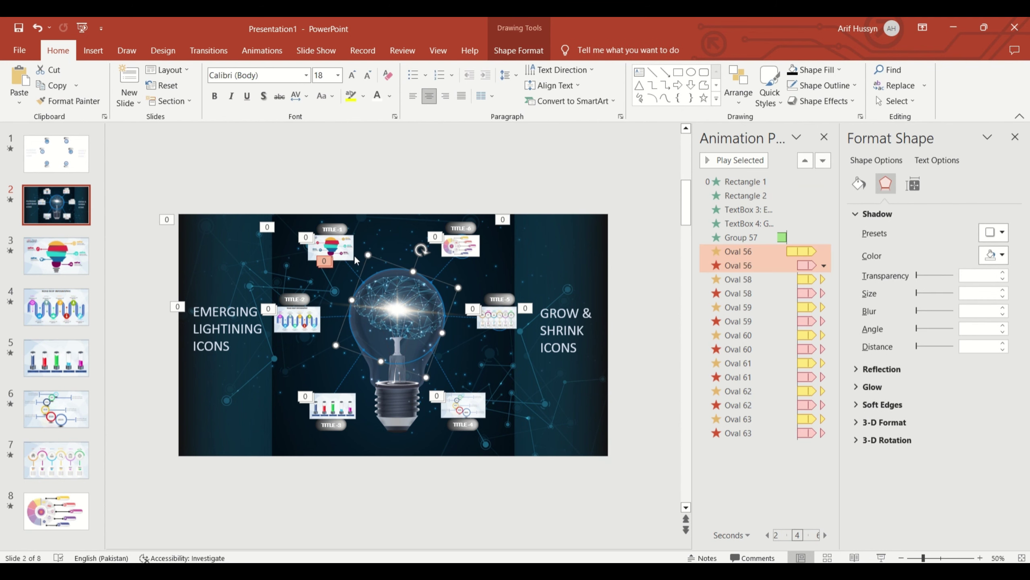
click(349, 249)
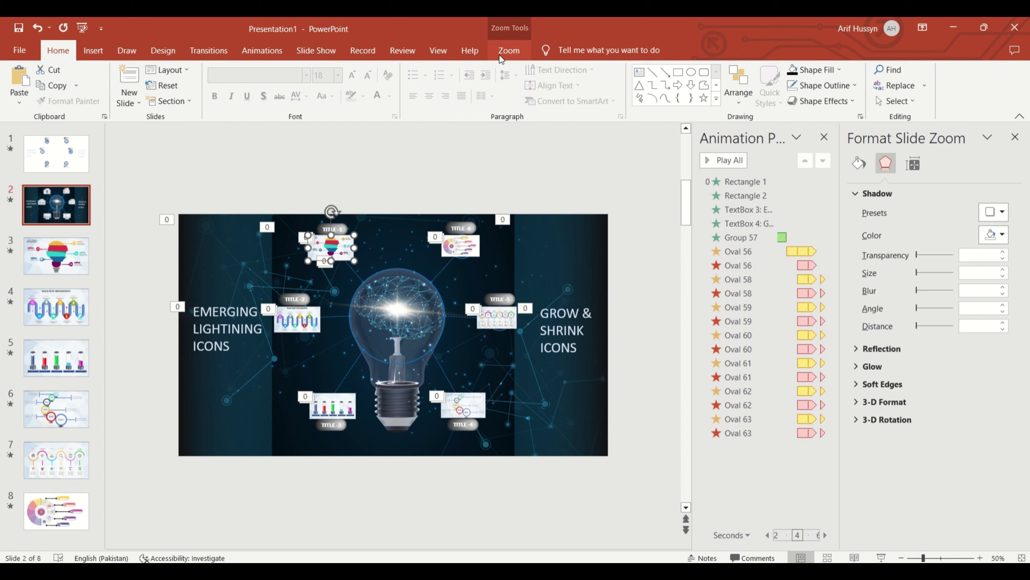
click(503, 50)
Step: Replace the heart zoom's image with an icon picture from file and remove its border
click(21, 95)
click(52, 119)
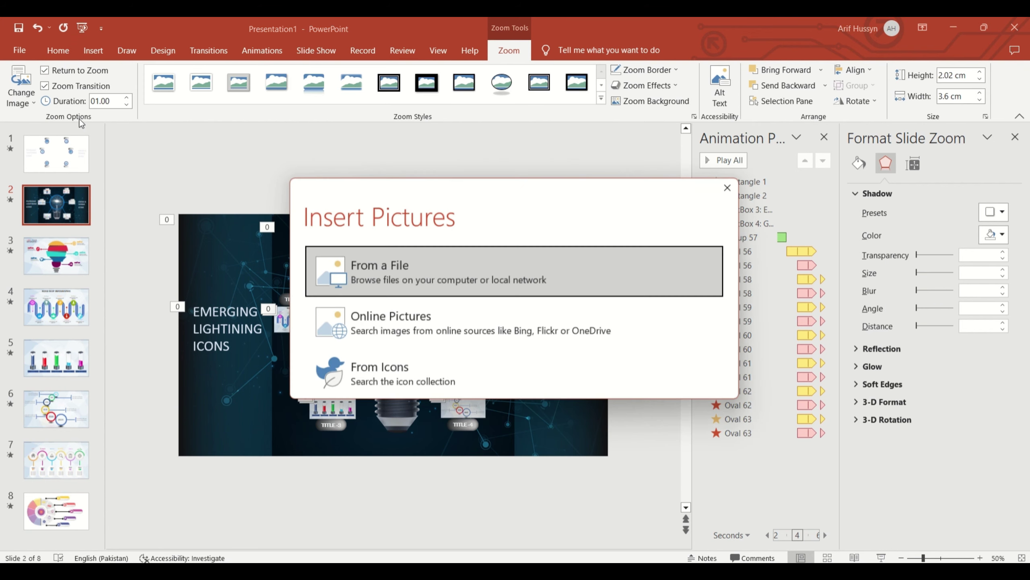
click(476, 273)
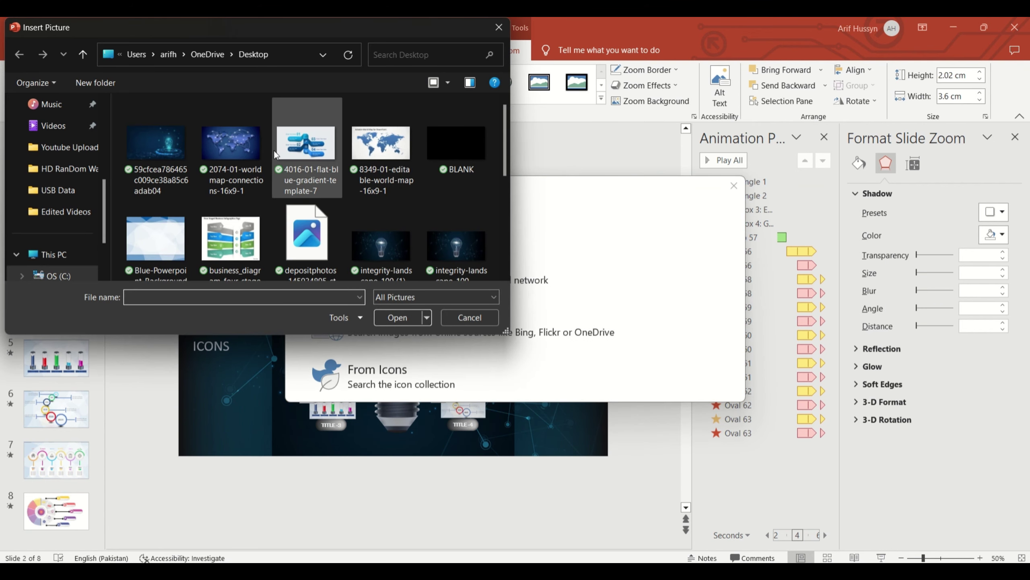
scroll(476, 203, down, 5)
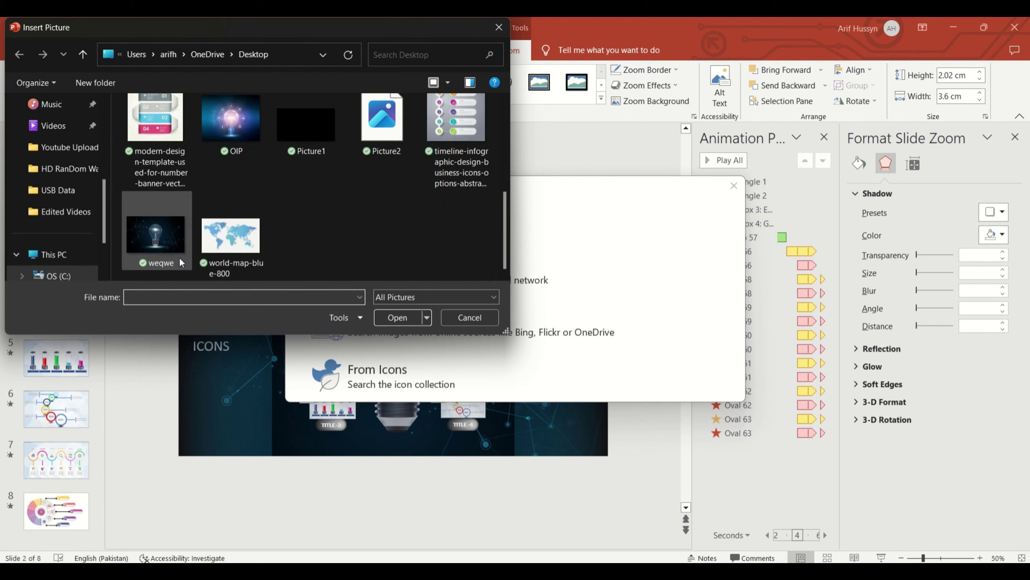
click(319, 167)
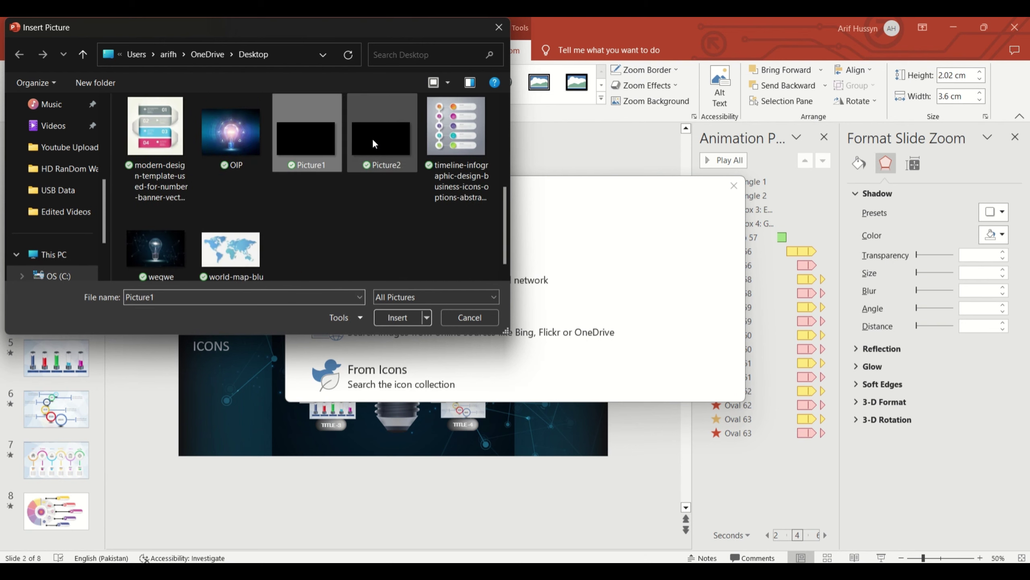
click(380, 138)
click(395, 318)
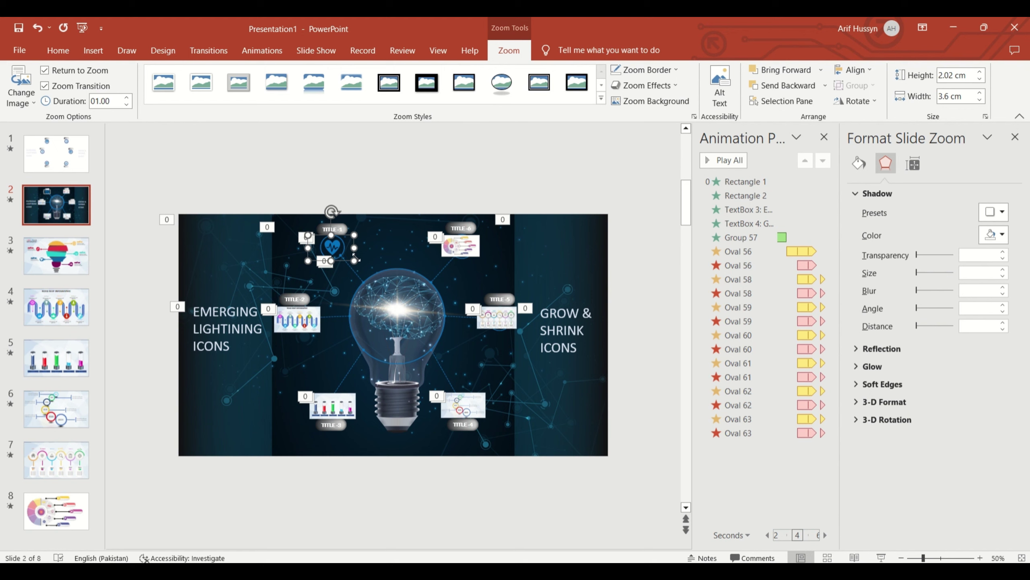
click(648, 69)
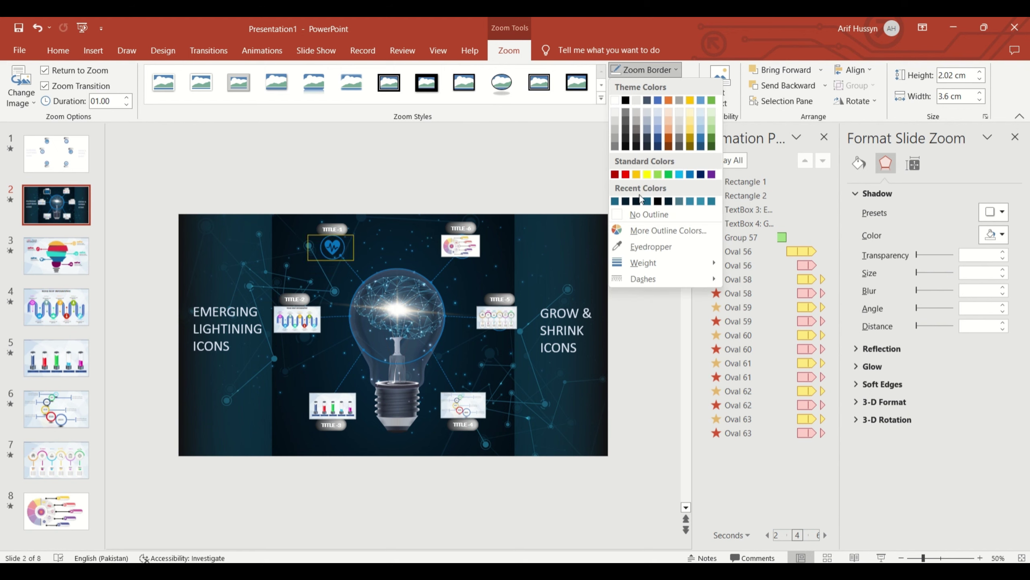
click(648, 214)
Step: Replace the TITLE-2 zoom's image with the lightbulb icon
click(317, 324)
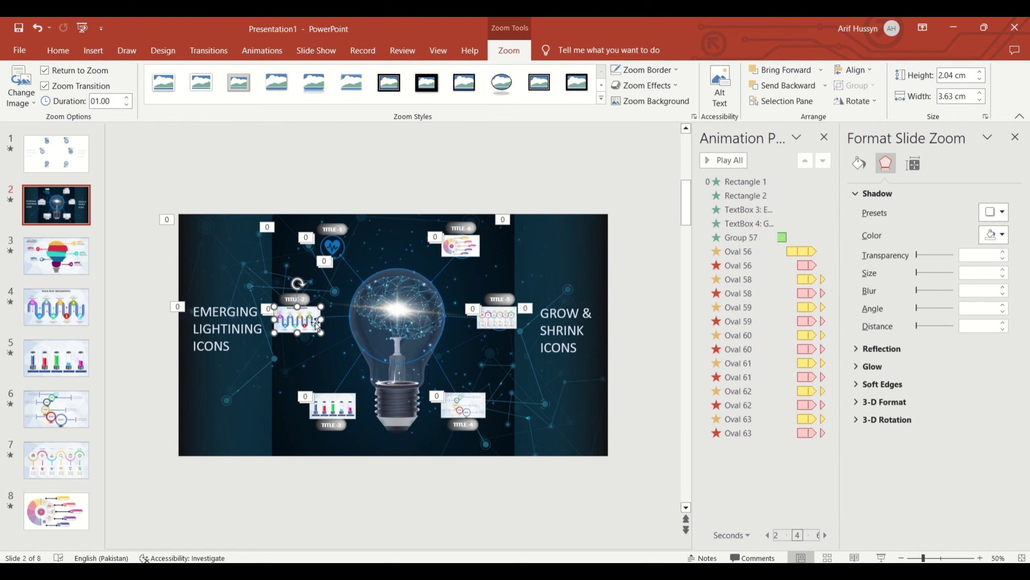
click(3, 66)
click(400, 284)
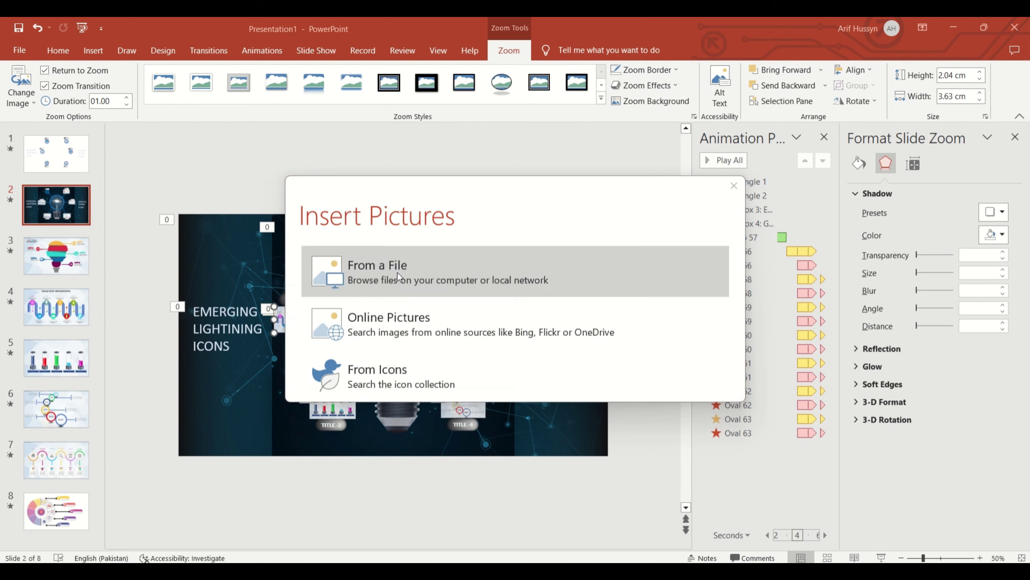
scroll(406, 188, down, 2)
scroll(414, 197, down, 3)
double_click(371, 150)
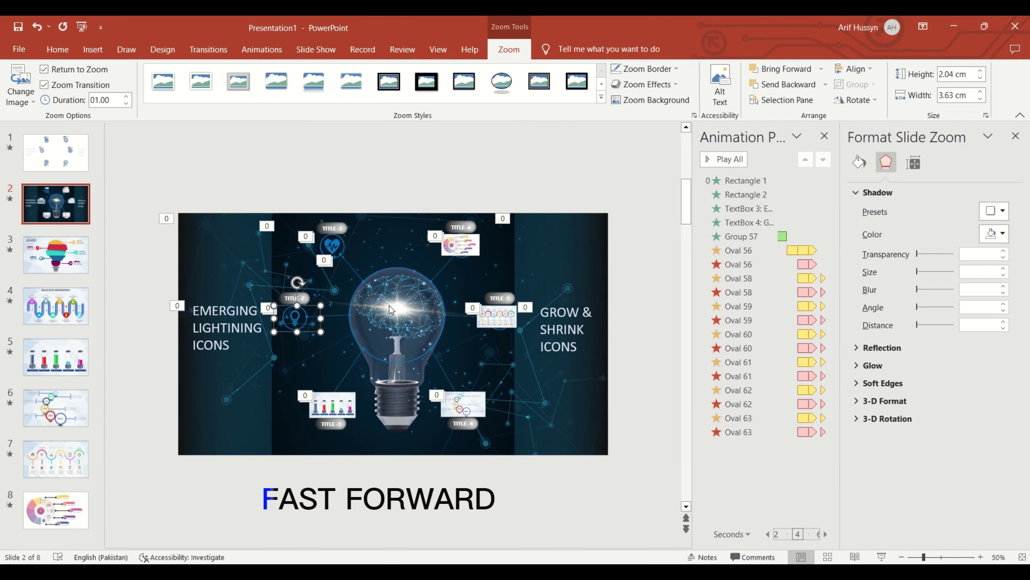
Step: Give the TITLE-3 zoom the target icon and the TITLE-4 zoom the network icon
click(332, 404)
click(20, 84)
click(399, 284)
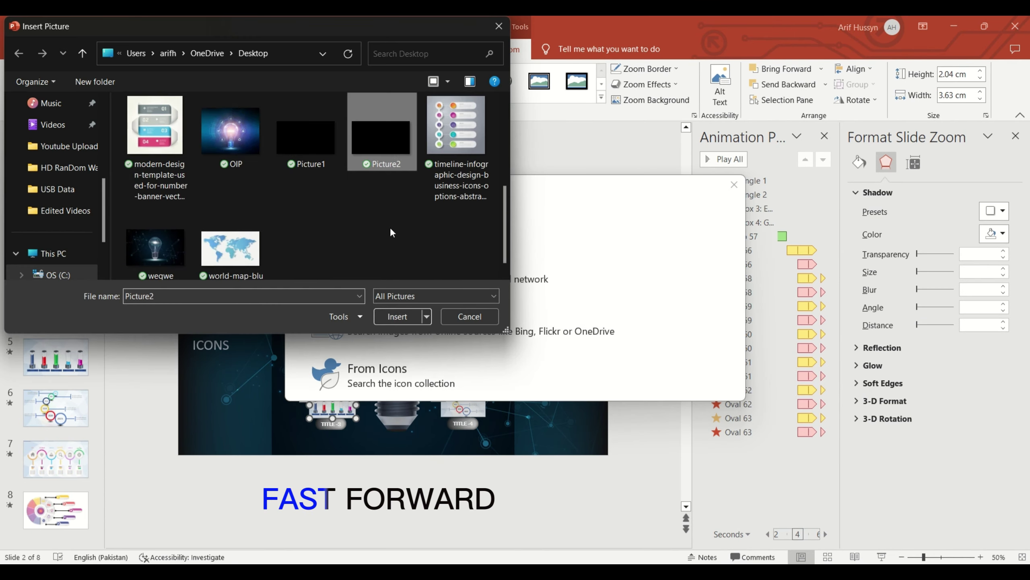
double_click(389, 227)
click(463, 404)
click(20, 83)
click(399, 284)
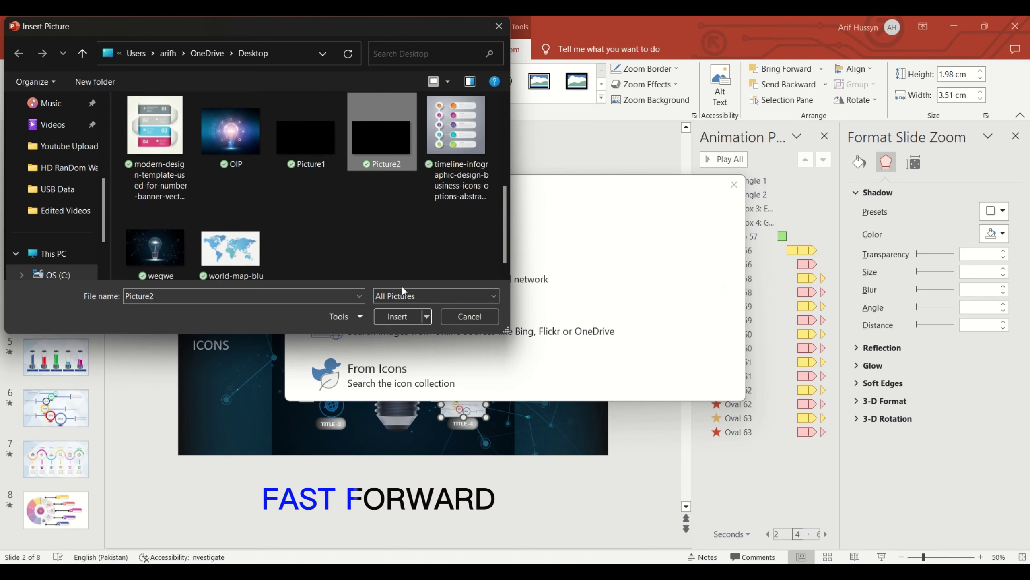
double_click(379, 130)
Step: Give the TITLE-5 zoom the gear icon and the TITLE-6 zoom the clock icon
click(499, 317)
click(20, 83)
click(399, 284)
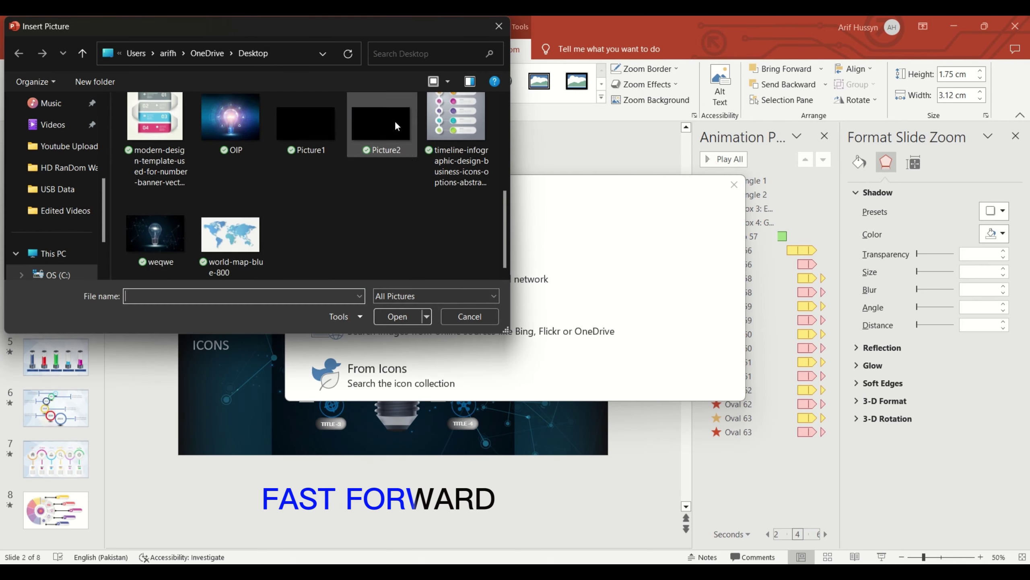
double_click(379, 118)
click(461, 245)
click(20, 84)
click(399, 284)
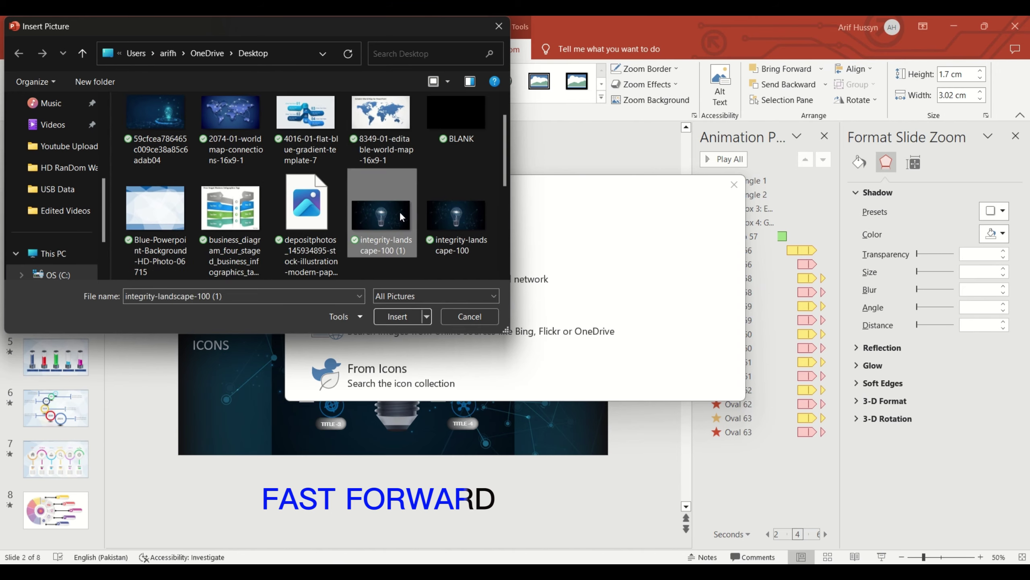
double_click(400, 211)
click(480, 262)
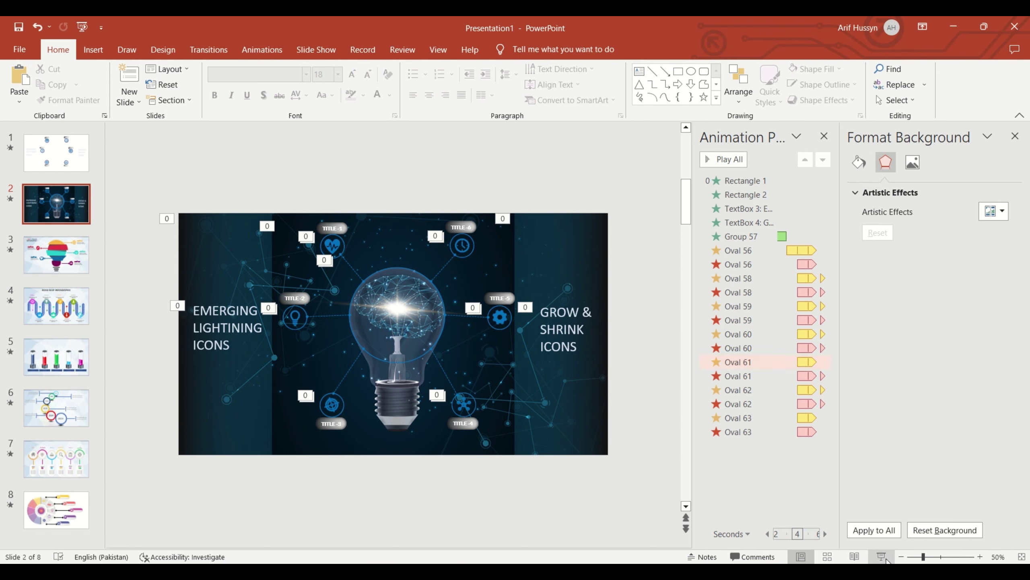
Step: Present from the lightbulb slide and open an infographic slide through its icon zoom
click(881, 557)
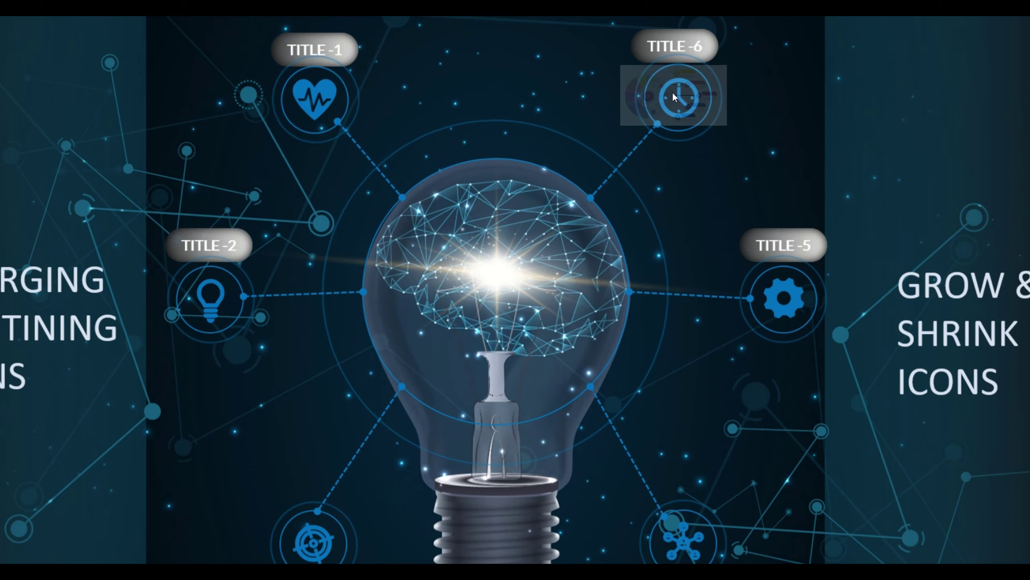
click(672, 92)
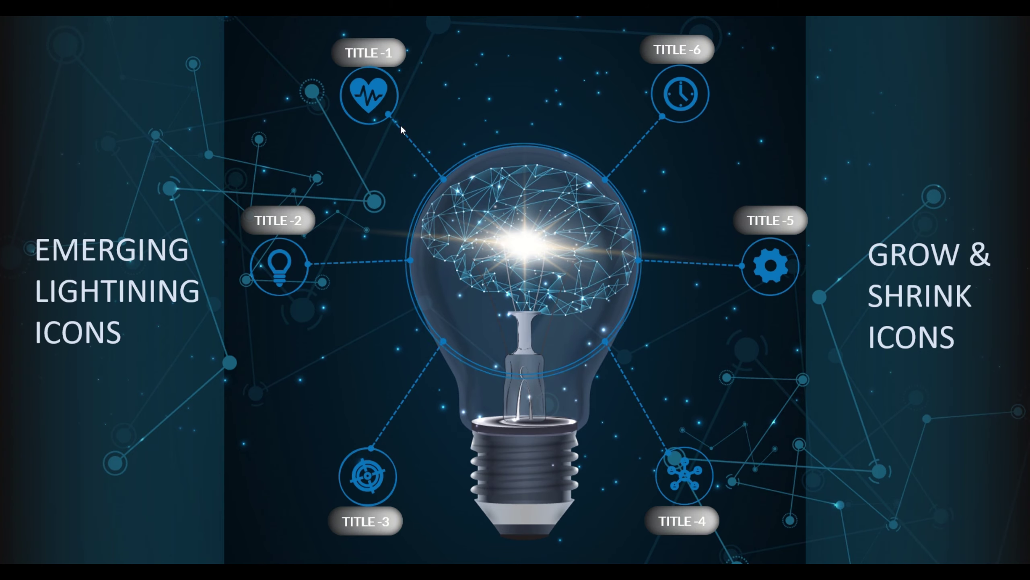
click(372, 101)
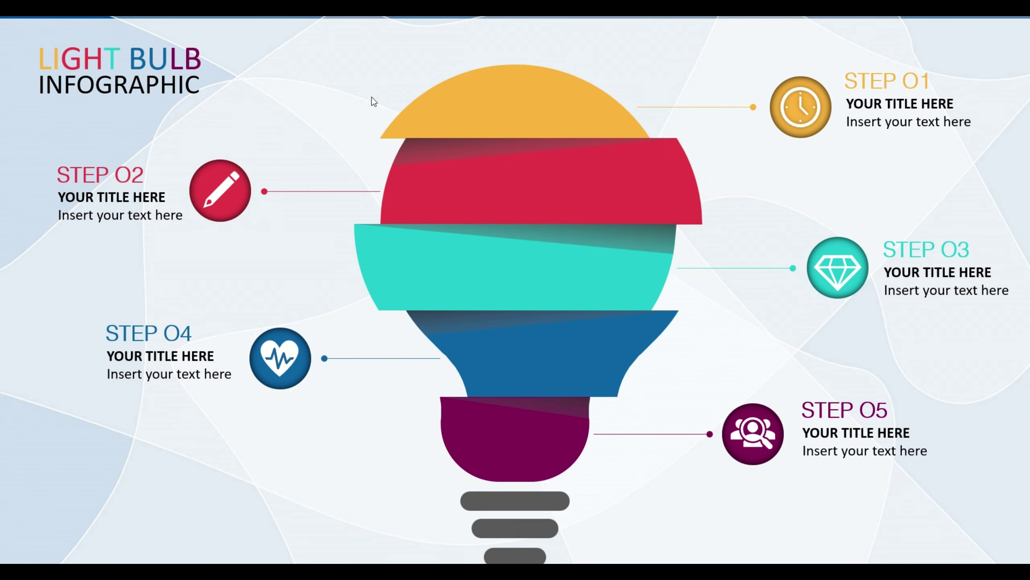
click(372, 98)
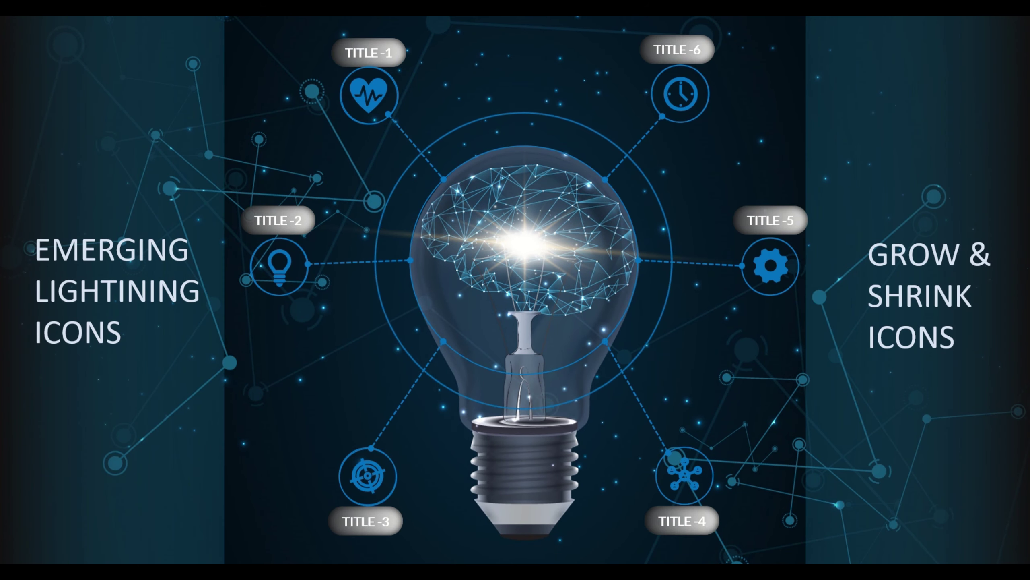
click(690, 481)
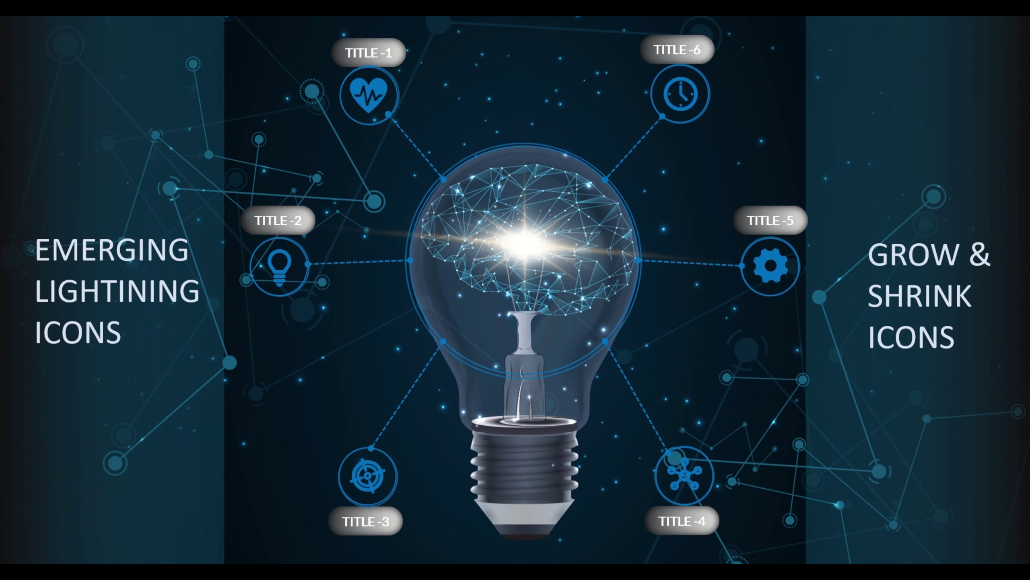
click(345, 481)
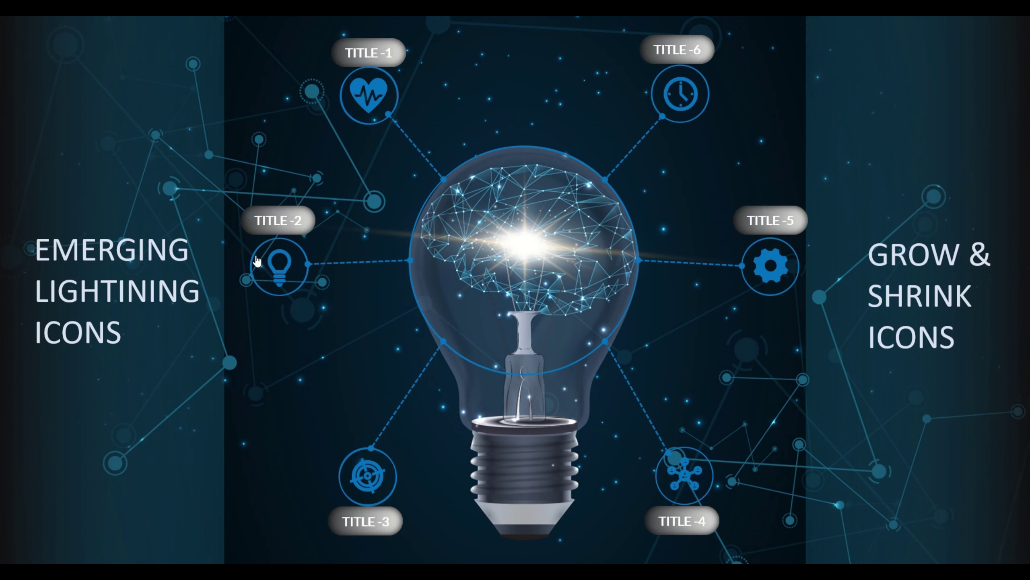
click(279, 252)
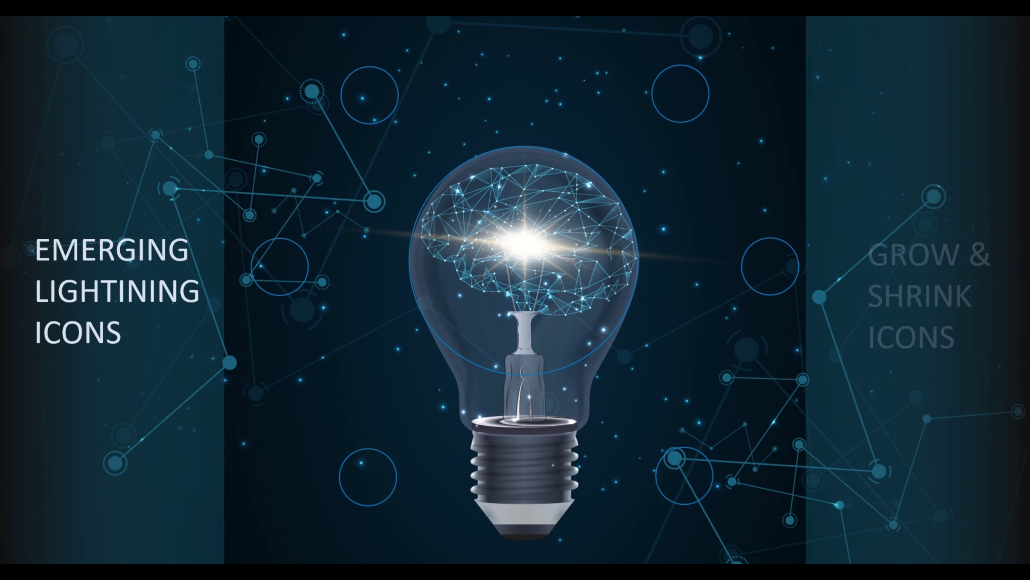
click(369, 90)
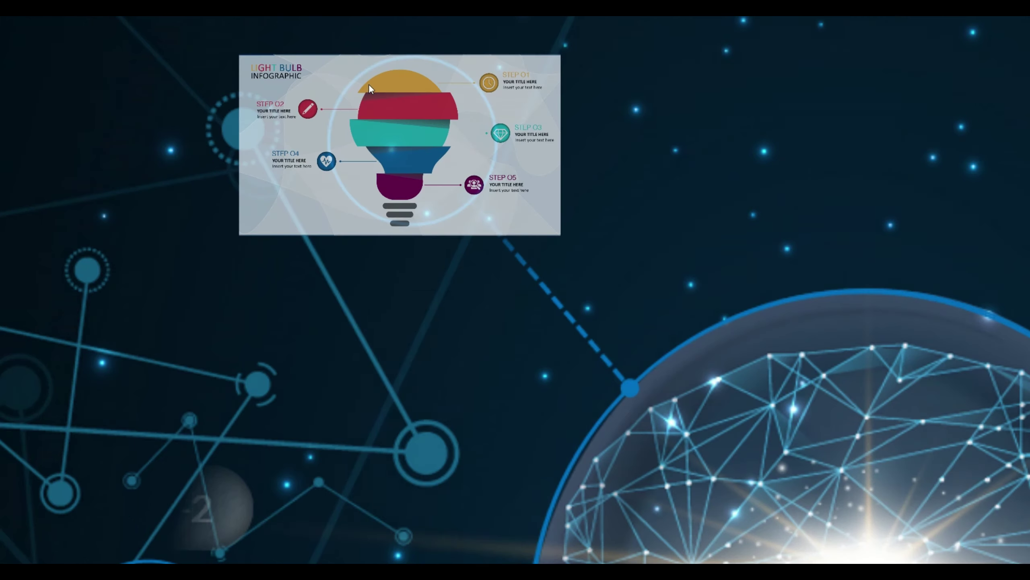
click(371, 90)
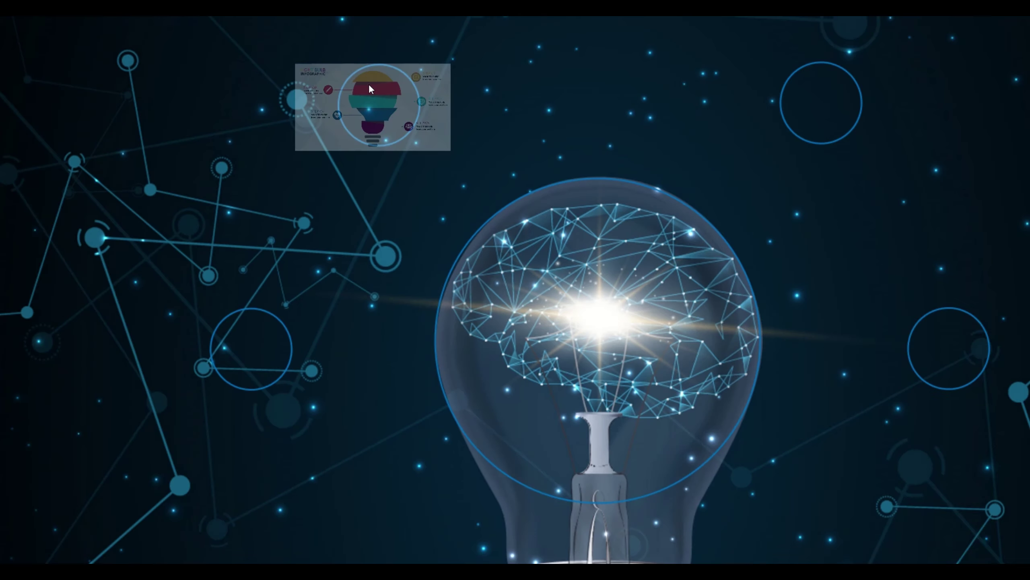